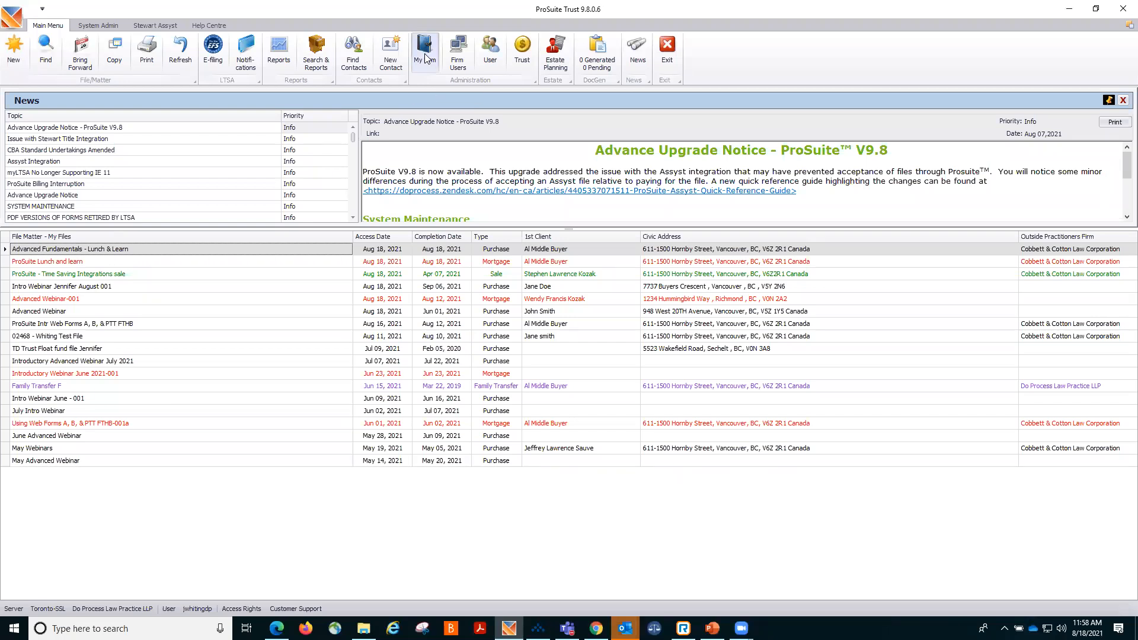
# Open the firm's practitioner settings and bring up the APIC credentials login prompt, then cancel it.
pyautogui.click(425, 54)
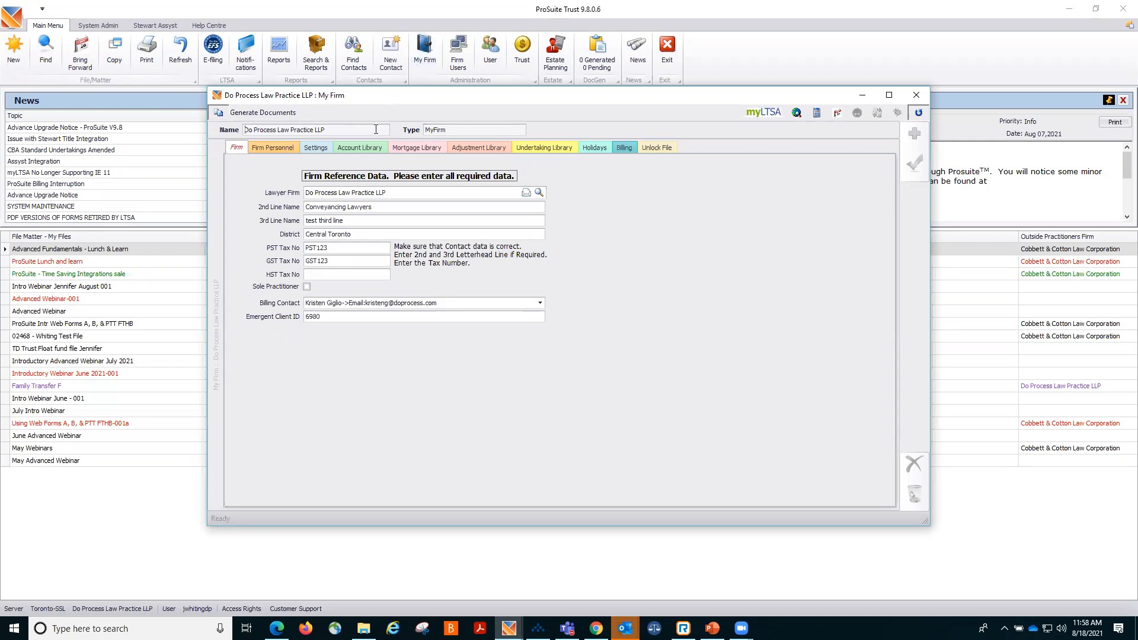
pyautogui.click(280, 148)
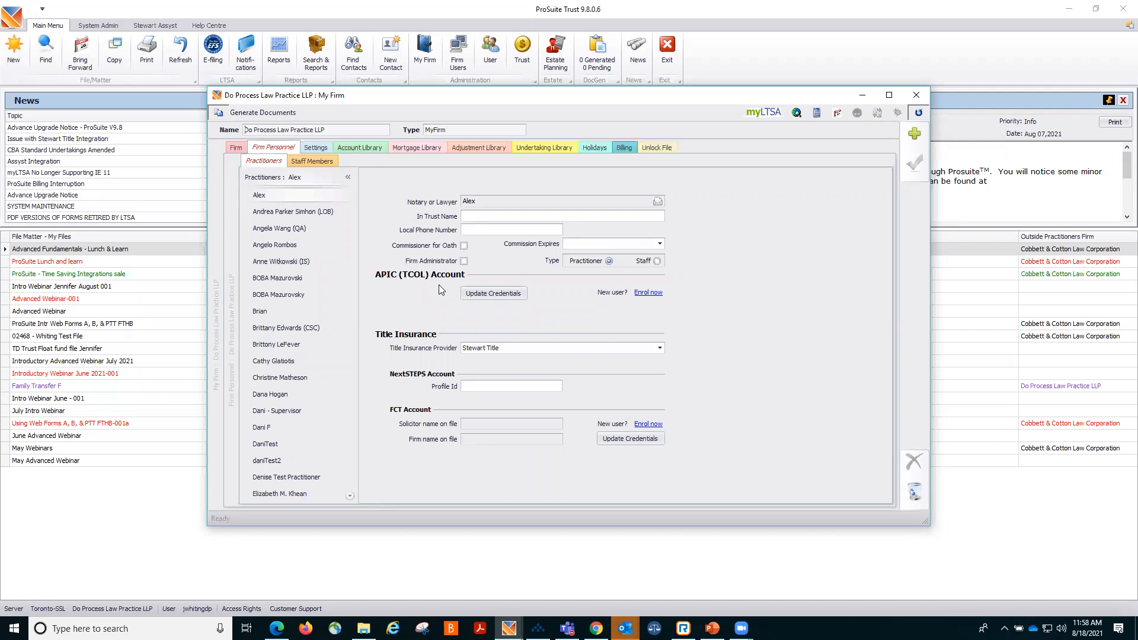
pyautogui.click(497, 293)
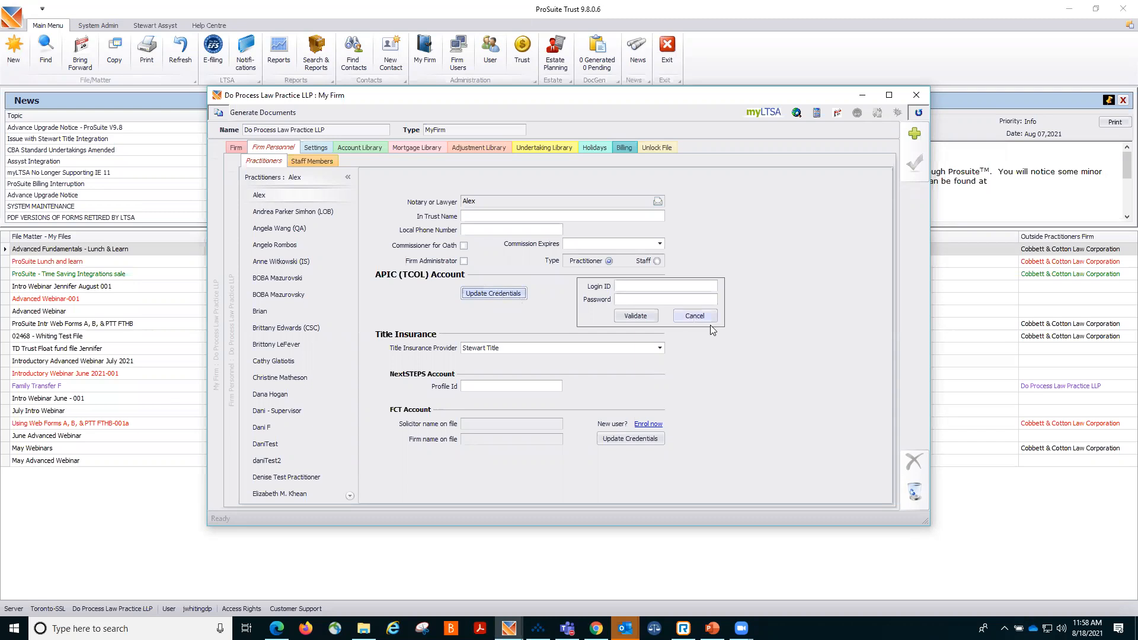
pyautogui.click(695, 316)
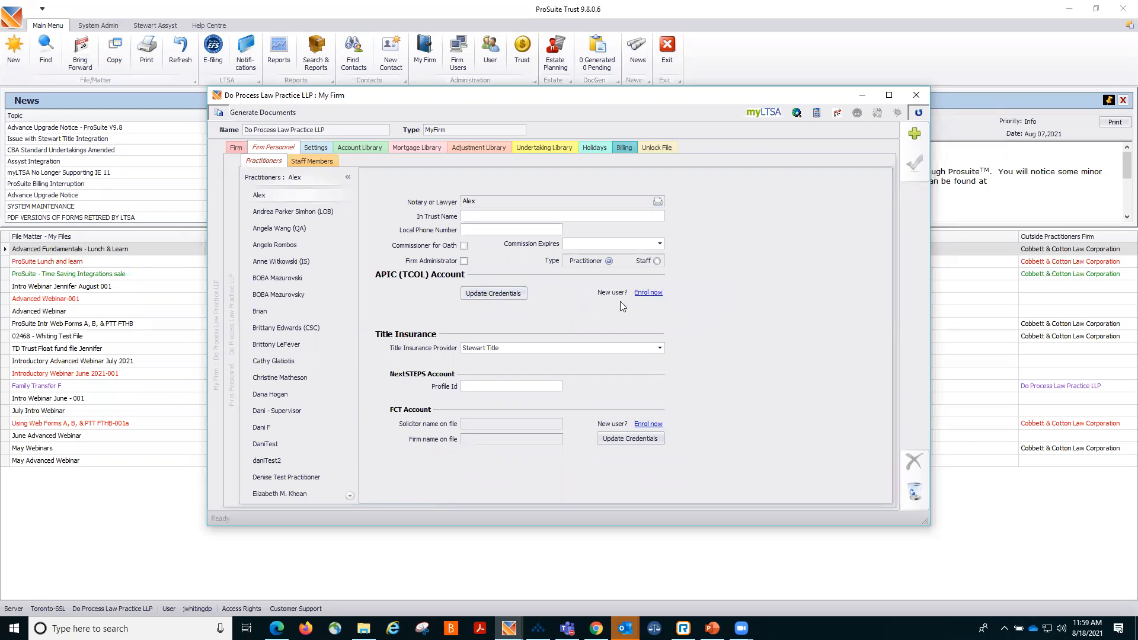
# Open the APIC account enrolment page in the browser and switch back to the firm settings window.
pyautogui.click(646, 293)
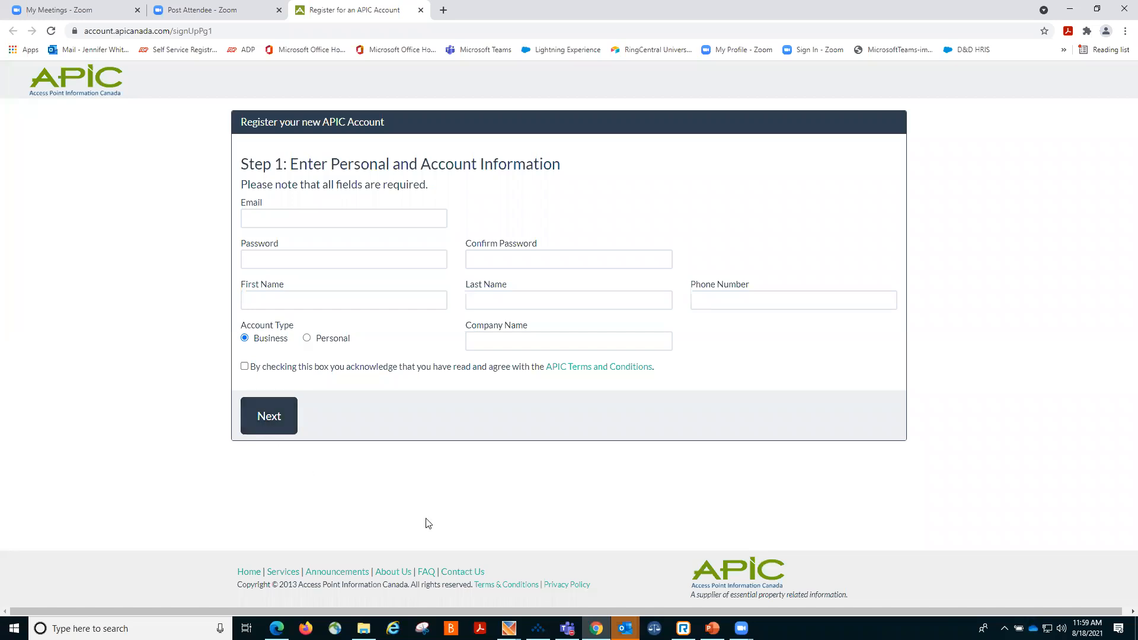
pyautogui.click(508, 628)
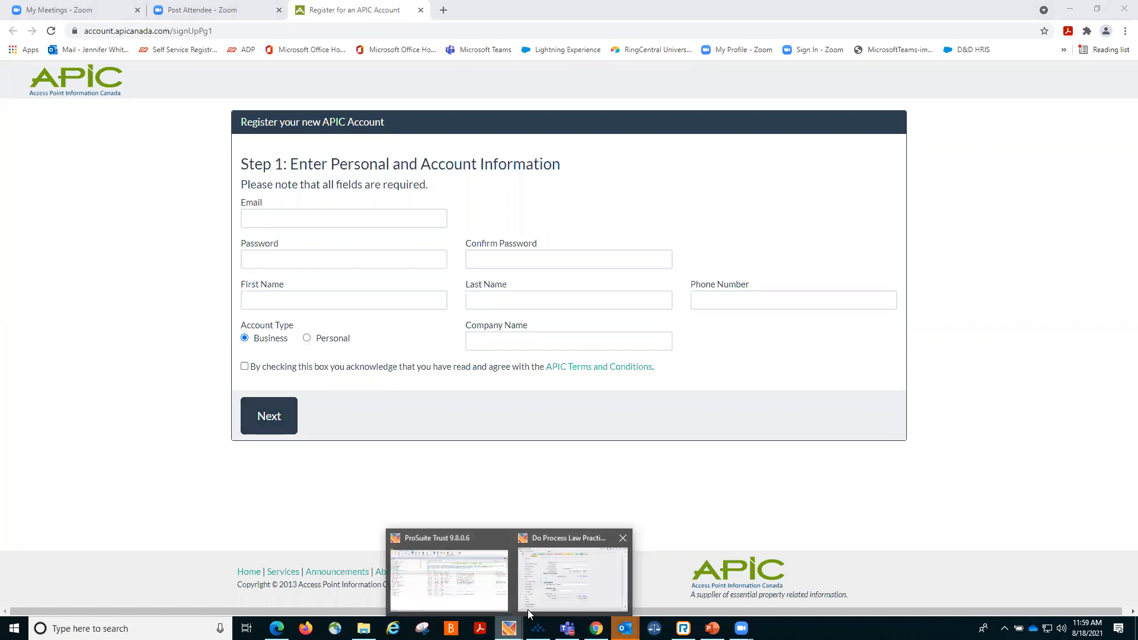
pyautogui.click(554, 589)
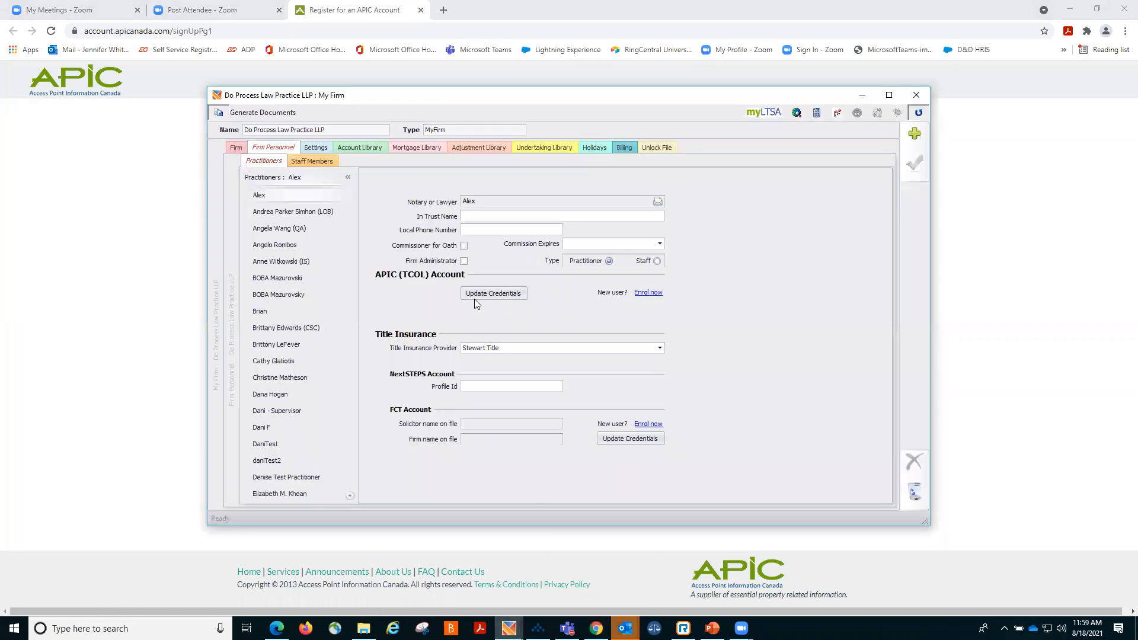
pyautogui.click(509, 628)
pyautogui.click(463, 595)
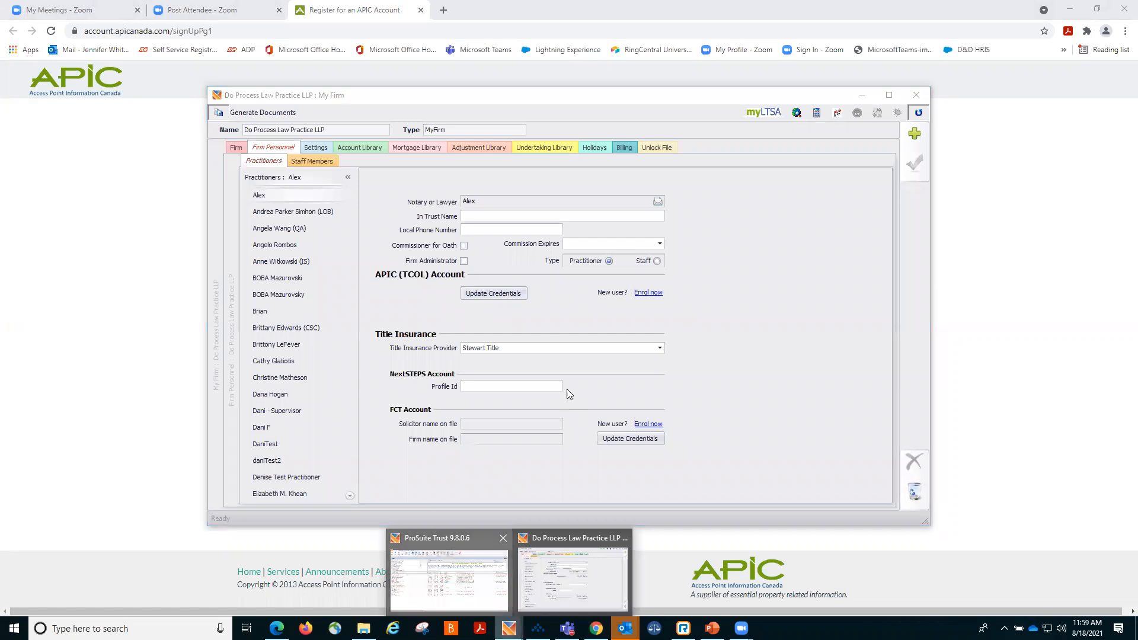
# Reopen the firm's practitioner settings and select Stewart Title as the title insurance provider.
pyautogui.click(413, 53)
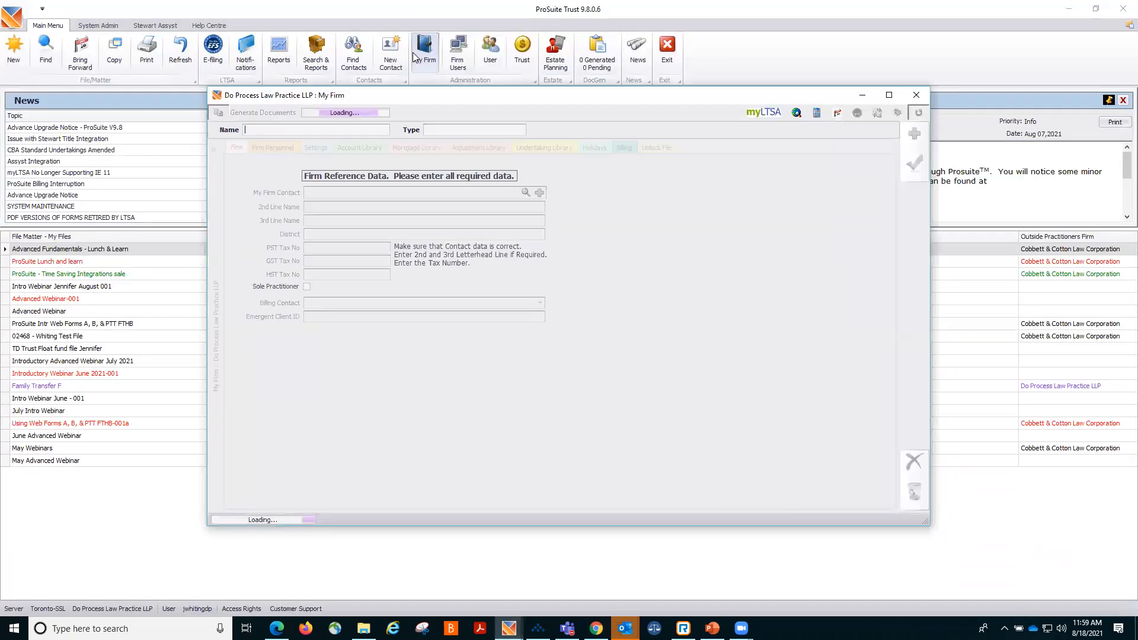
pyautogui.click(281, 148)
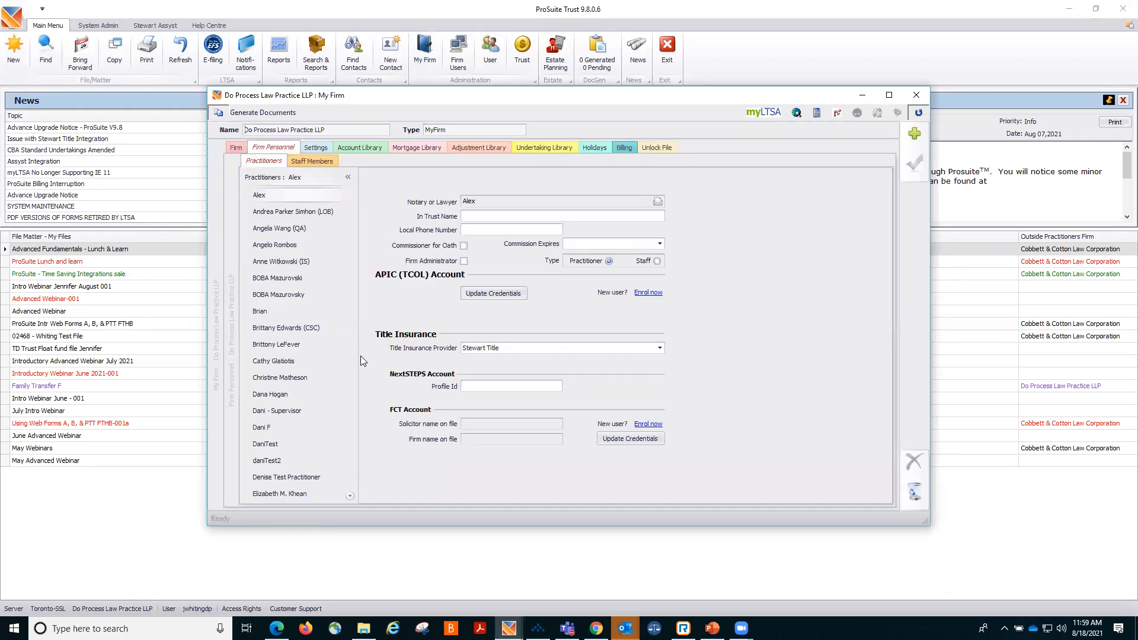
pyautogui.click(658, 350)
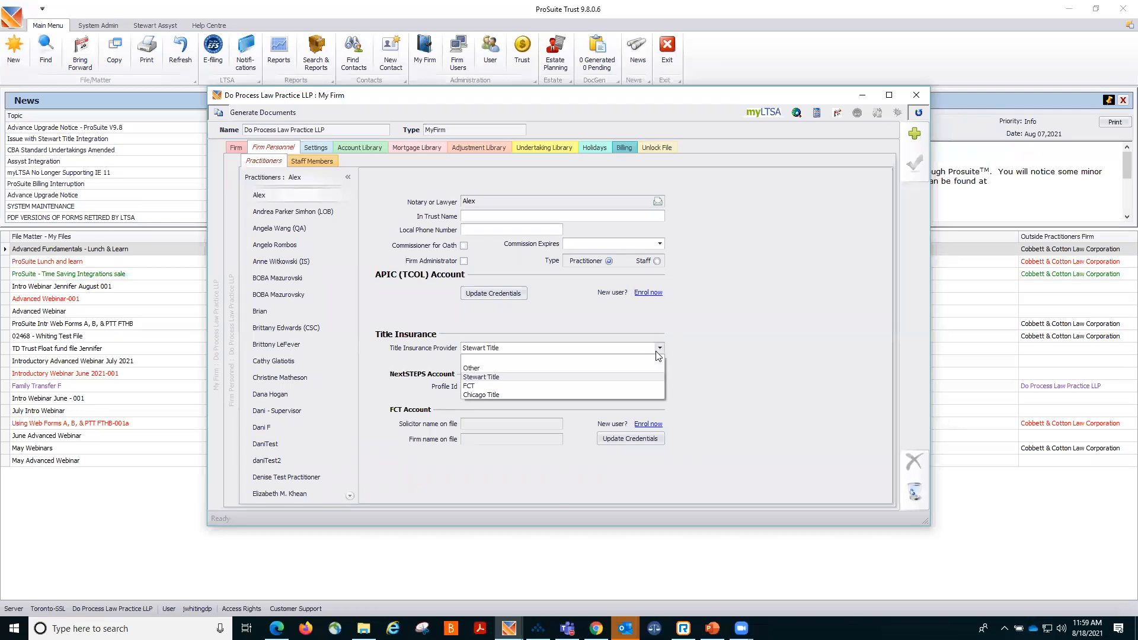
pyautogui.click(556, 378)
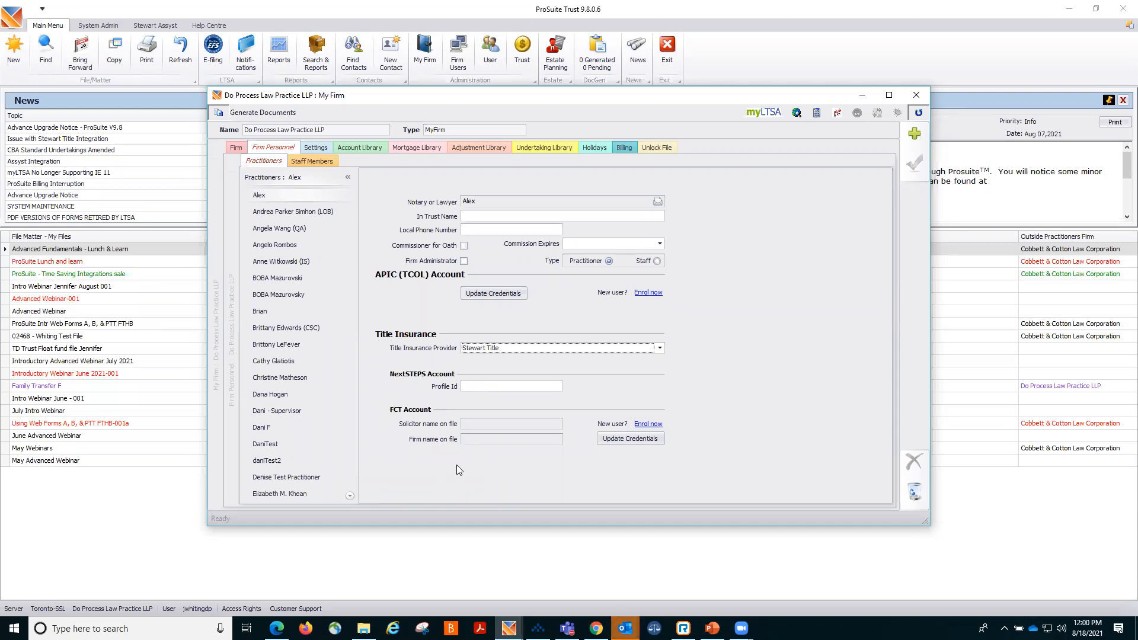
# Bring up the FCT account credentials prompt, cancel it, and close the firm window.
pyautogui.click(618, 440)
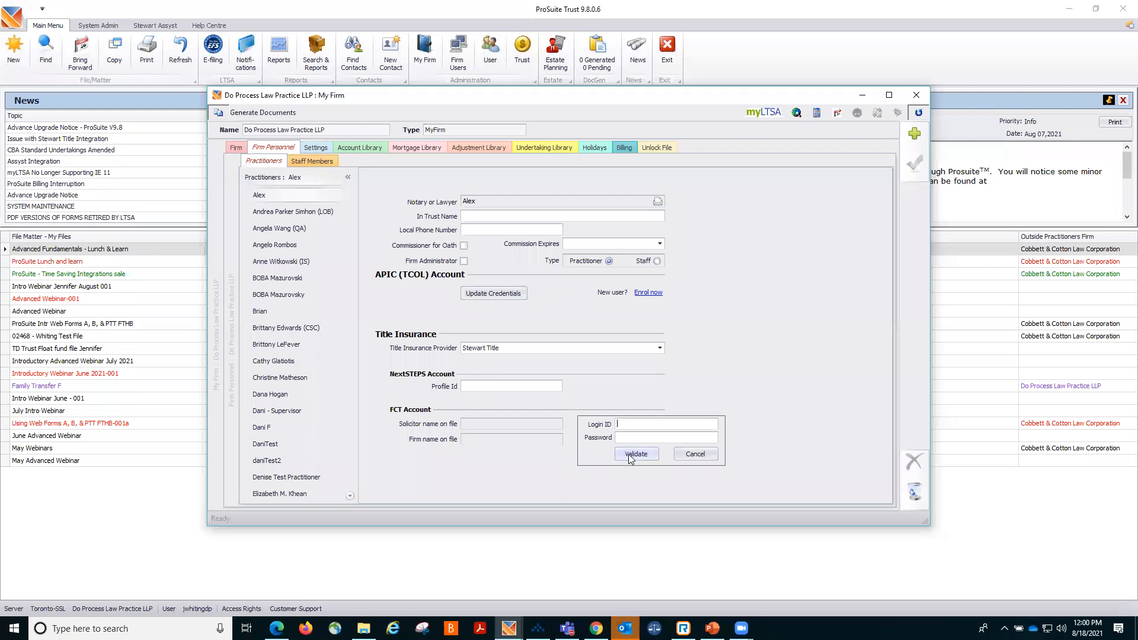
pyautogui.click(689, 454)
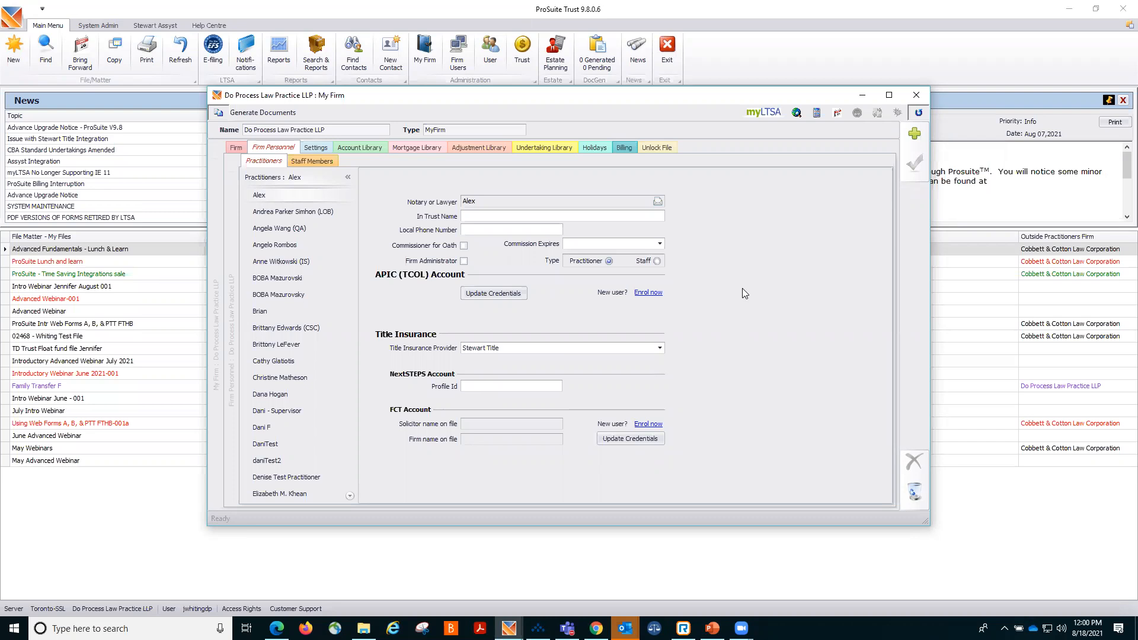
pyautogui.click(917, 95)
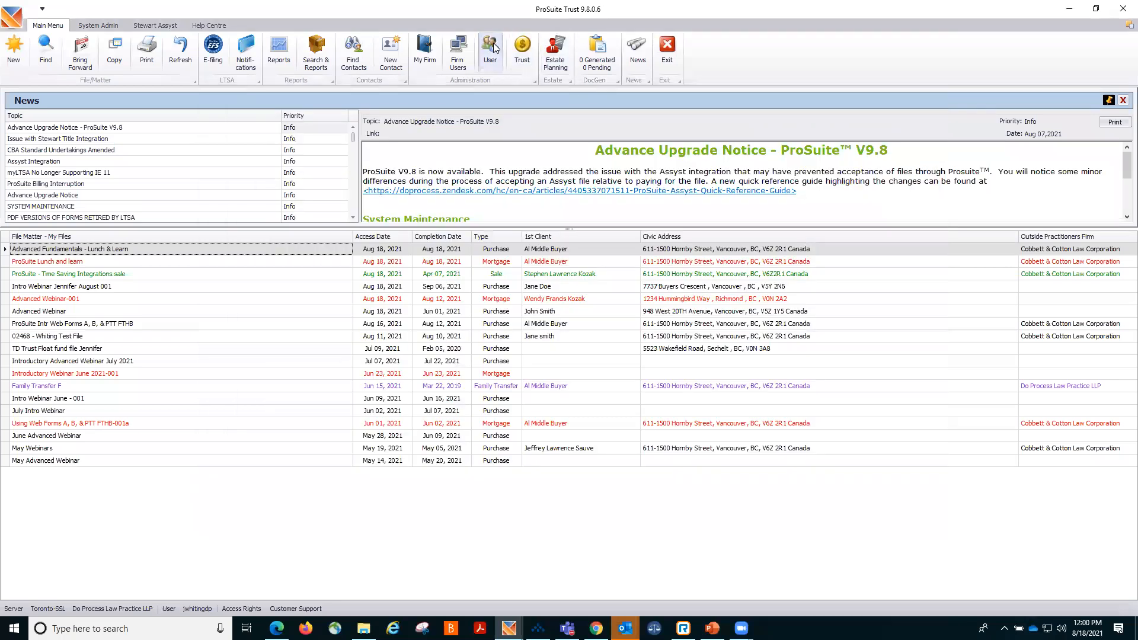
# Open the personal user settings, review the third-party account credentials, and close the window.
pyautogui.click(493, 47)
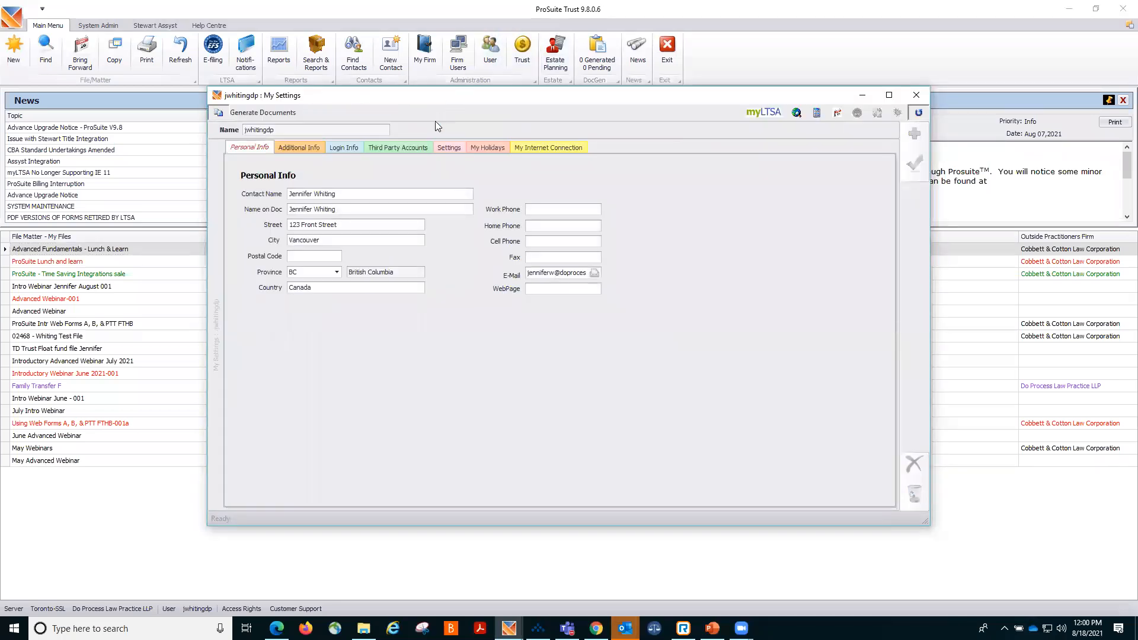
pyautogui.click(406, 148)
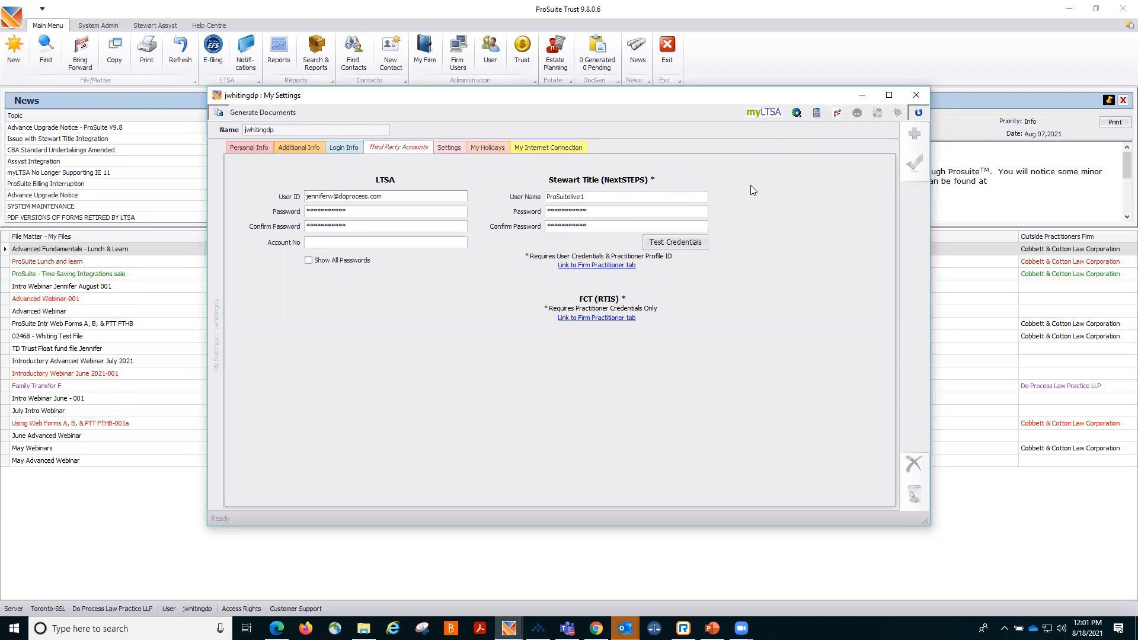
pyautogui.click(913, 96)
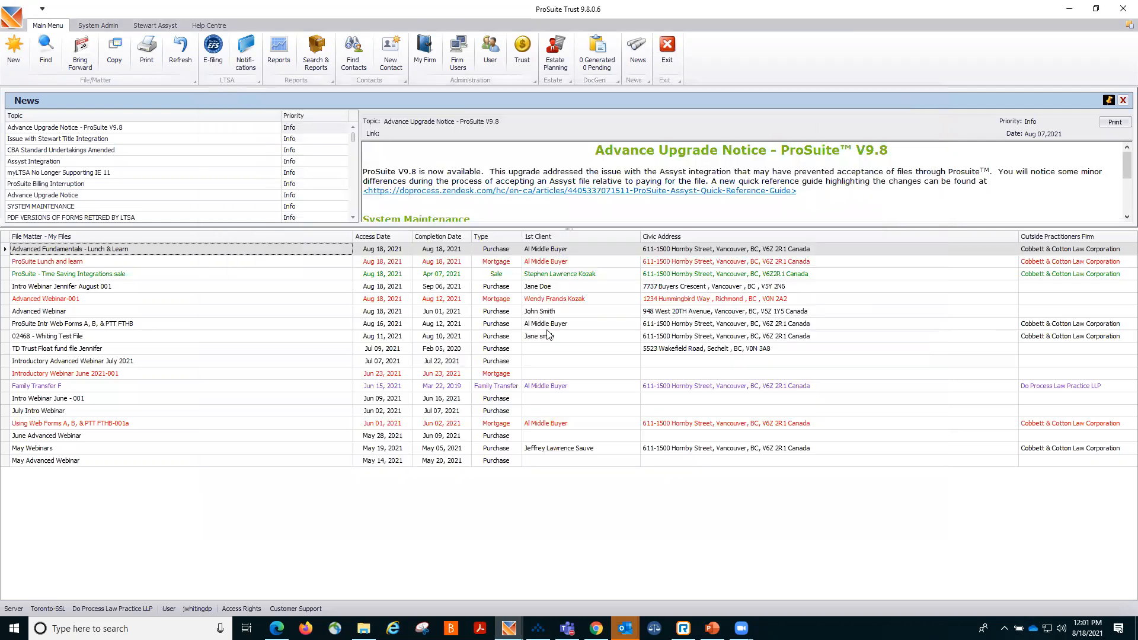
# Open the Advanced Fundamentals - Lunch & Learn file and close it again.
pyautogui.doubleClick(226, 251)
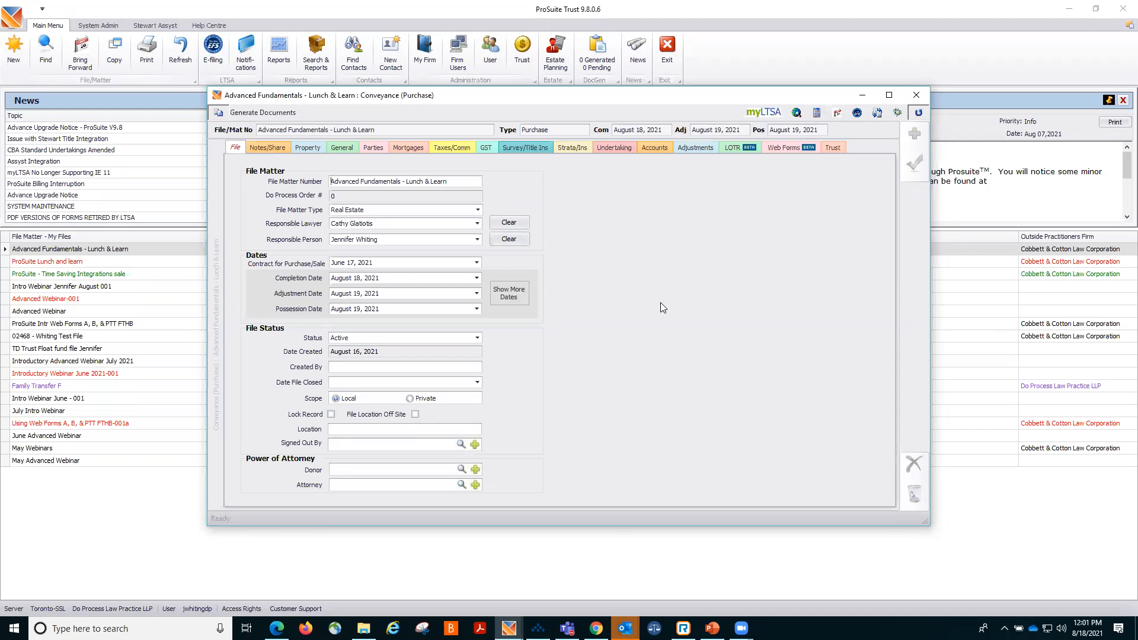
pyautogui.click(915, 95)
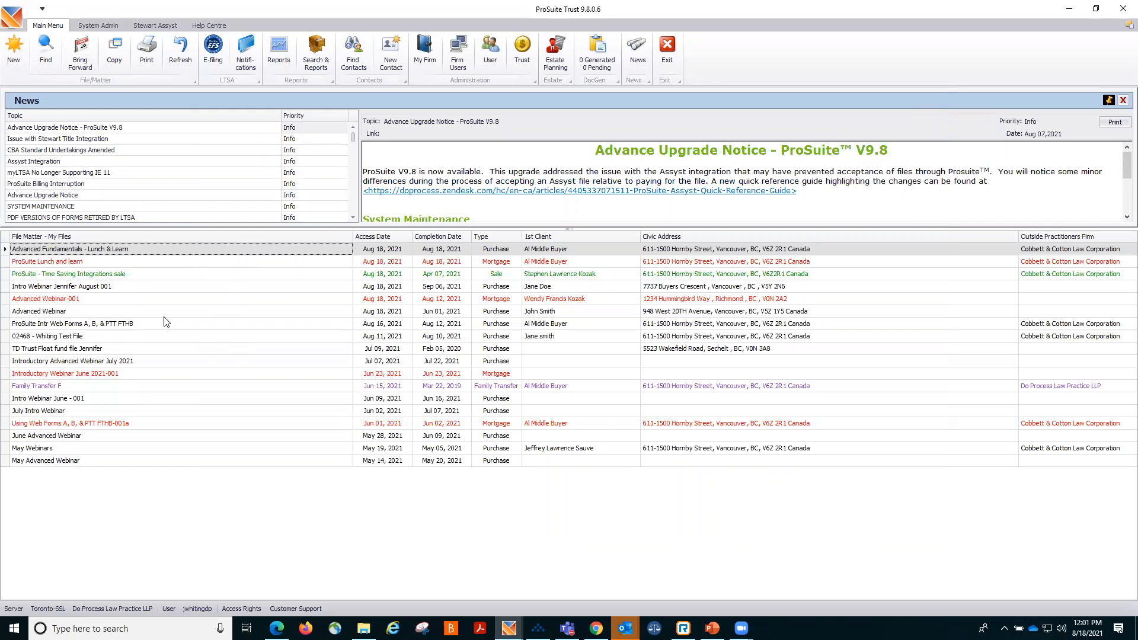
pyautogui.click(10, 53)
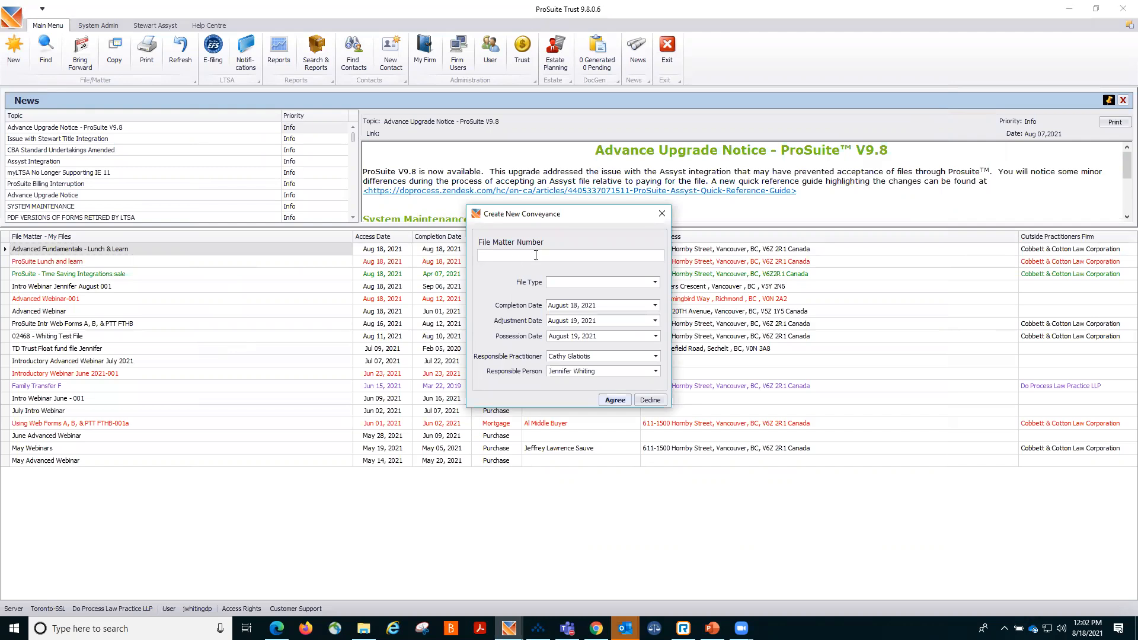
pyautogui.click(656, 282)
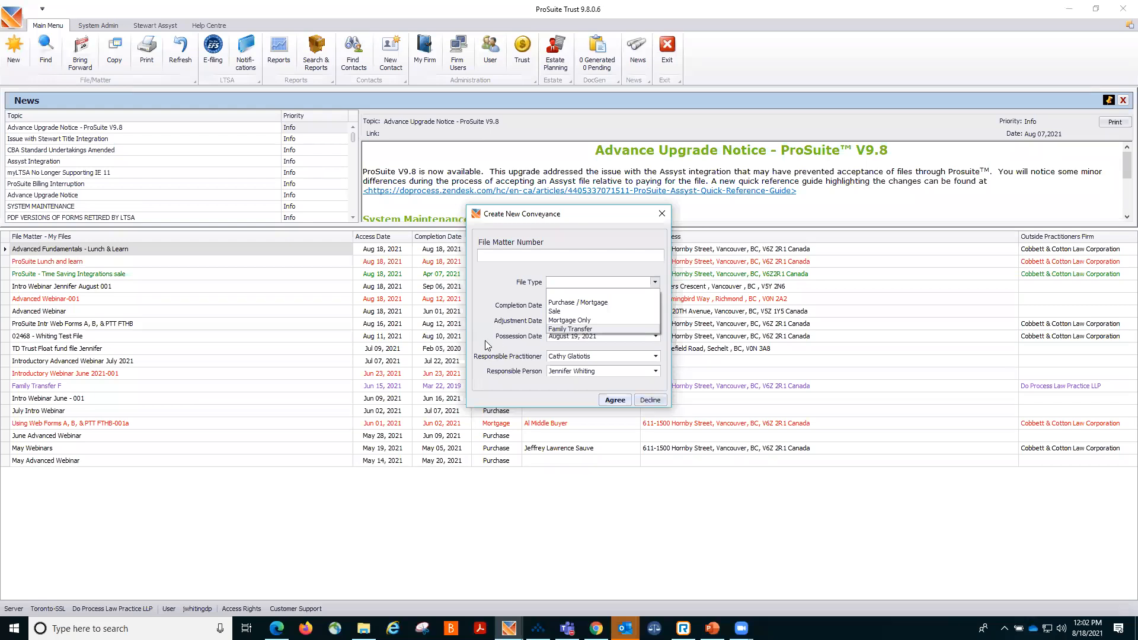
pyautogui.click(575, 313)
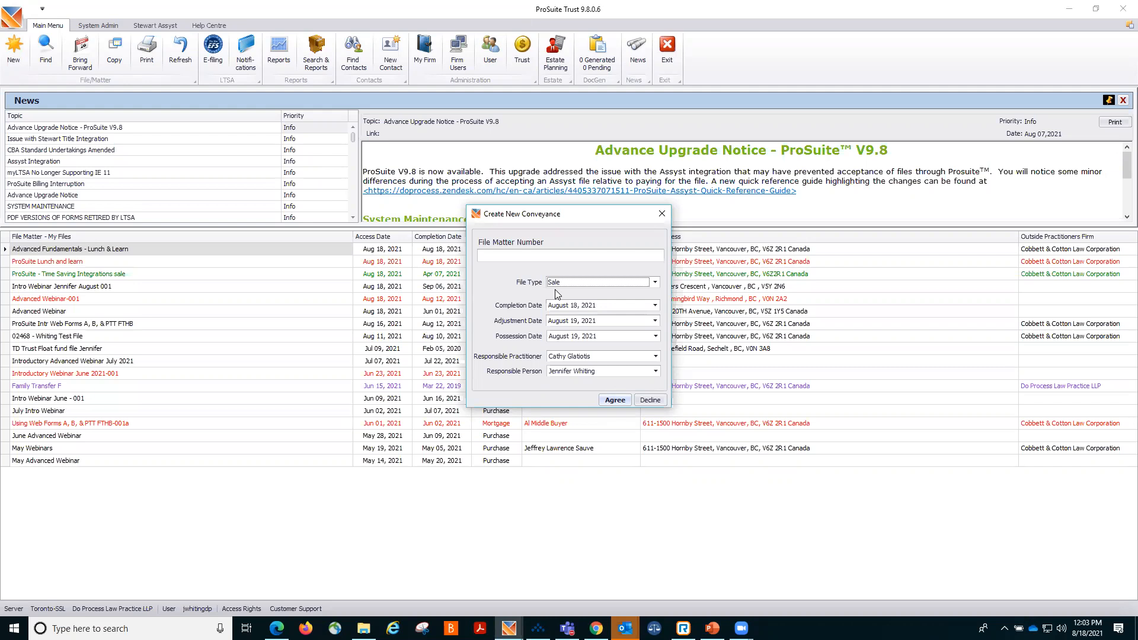
pyautogui.click(650, 400)
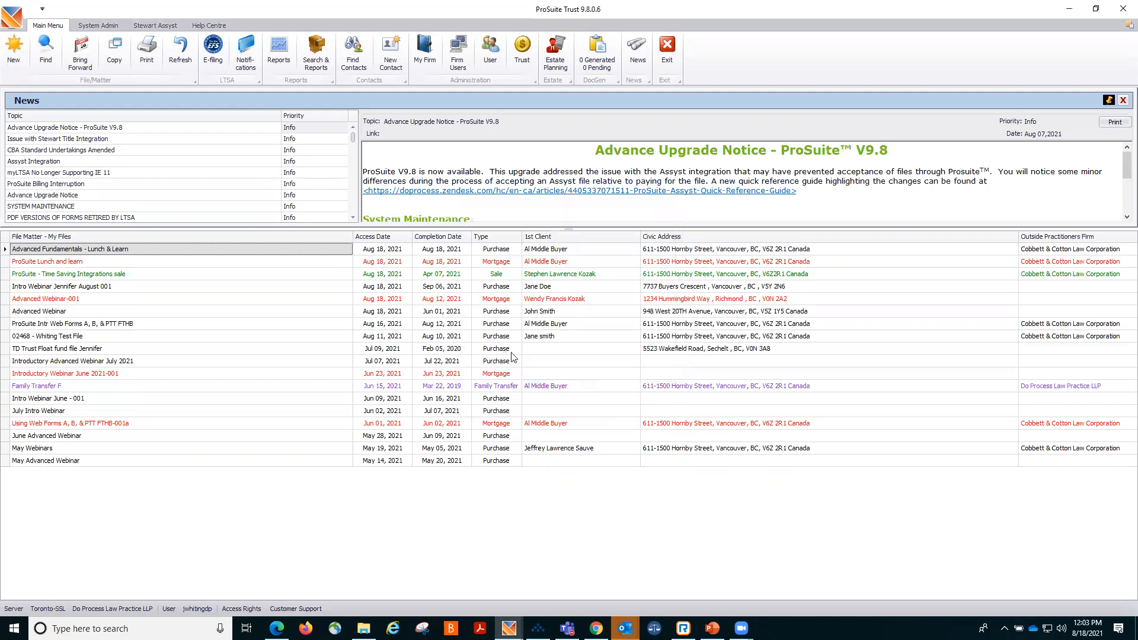
# Open the Advanced Fundamentals - Lunch & Learn file's notes, start a new note, and cancel it.
pyautogui.doubleClick(185, 252)
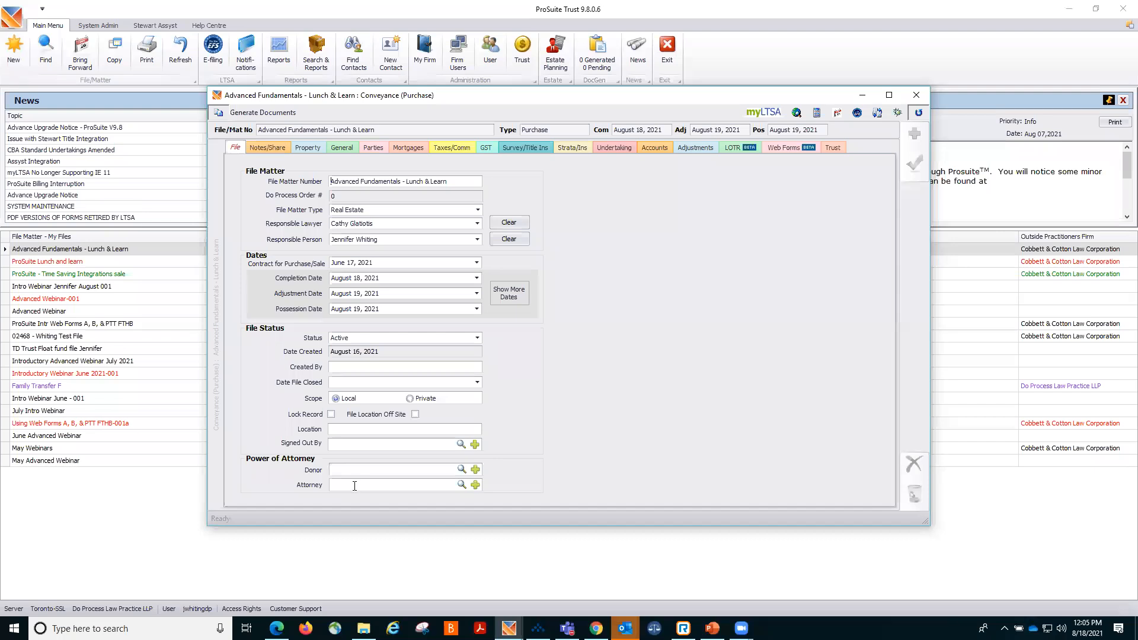
pyautogui.click(275, 147)
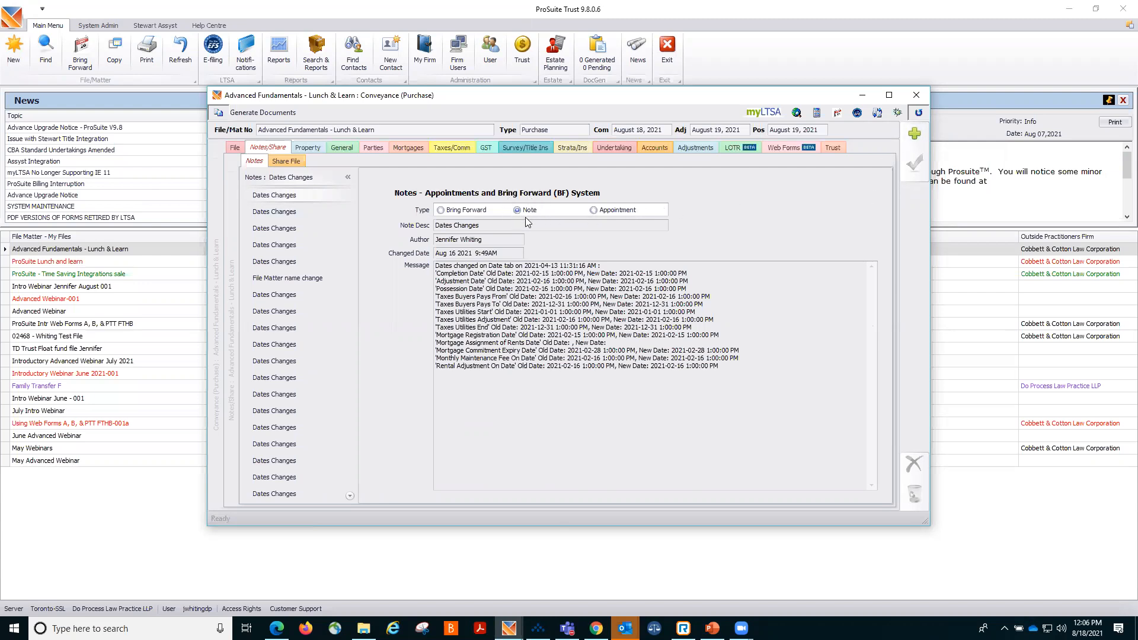
pyautogui.click(909, 137)
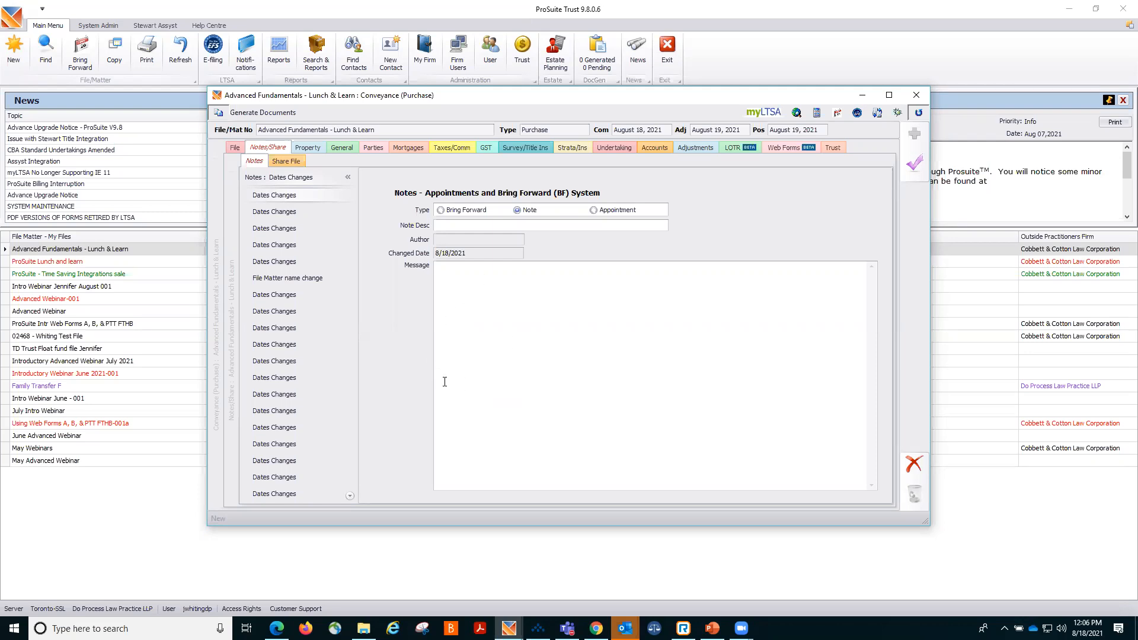
pyautogui.click(916, 461)
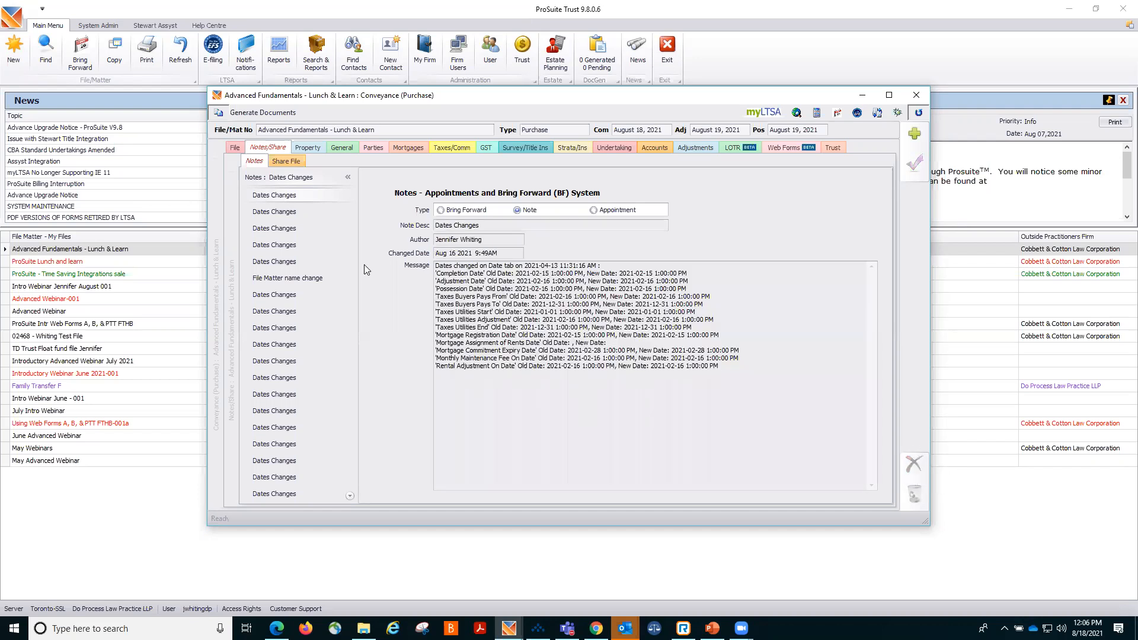
# Run a PID Check title search from the property's Searches section and acknowledge the result summary.
pyautogui.click(314, 153)
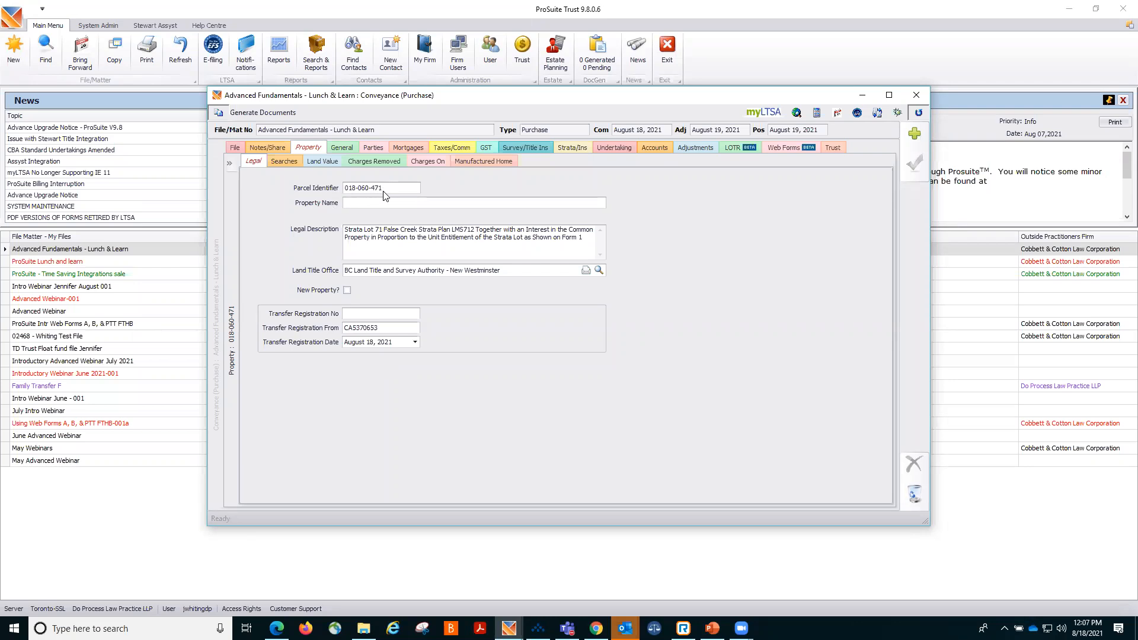
pyautogui.click(284, 162)
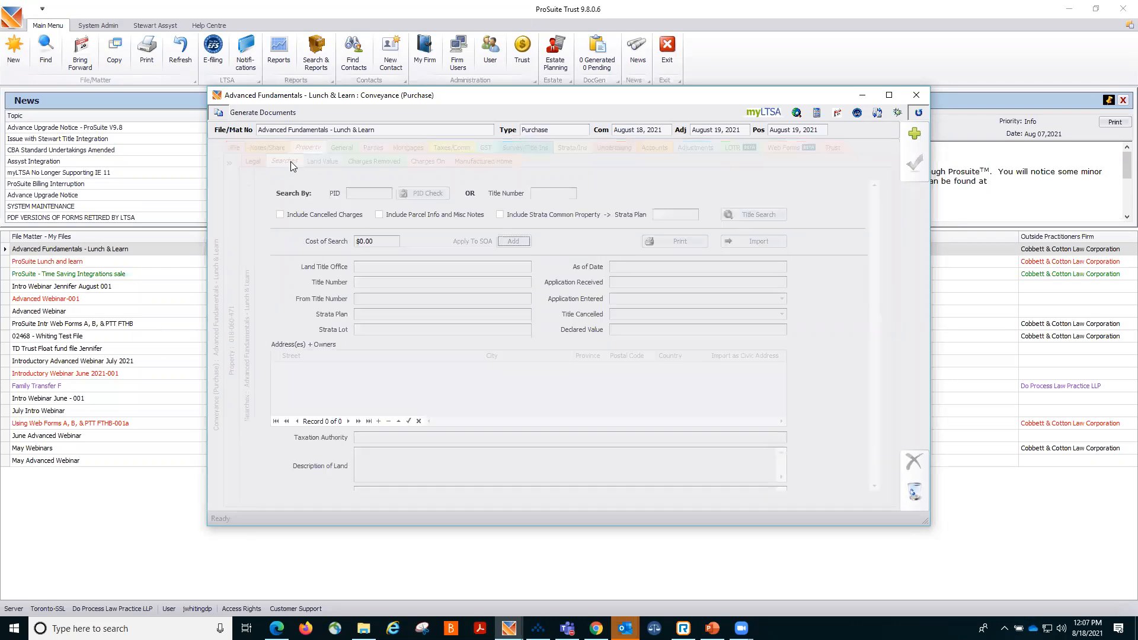
pyautogui.click(424, 193)
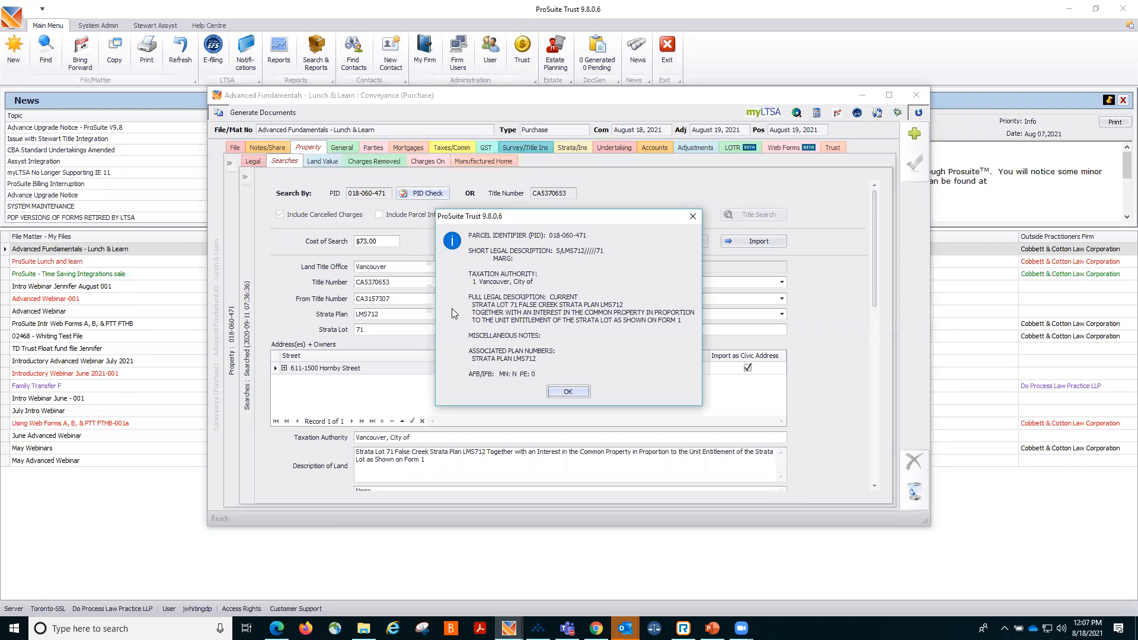
pyautogui.click(567, 392)
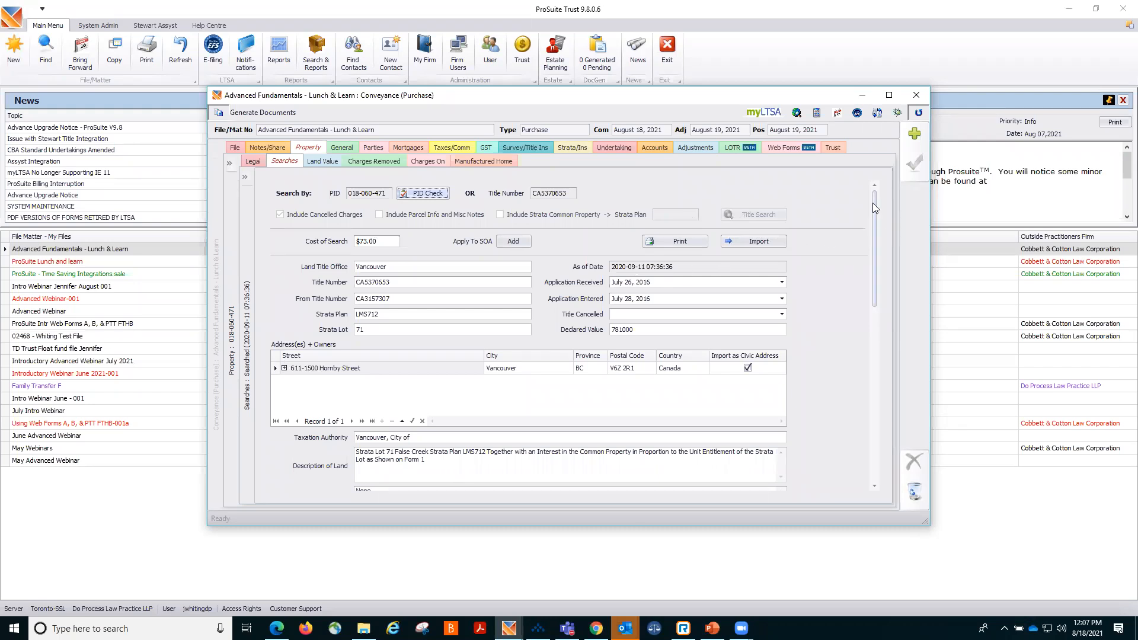
# Scroll through the title search results down to the charges, liens and interests list.
pyautogui.moveTo(875, 201); pyautogui.dragTo(878, 231)
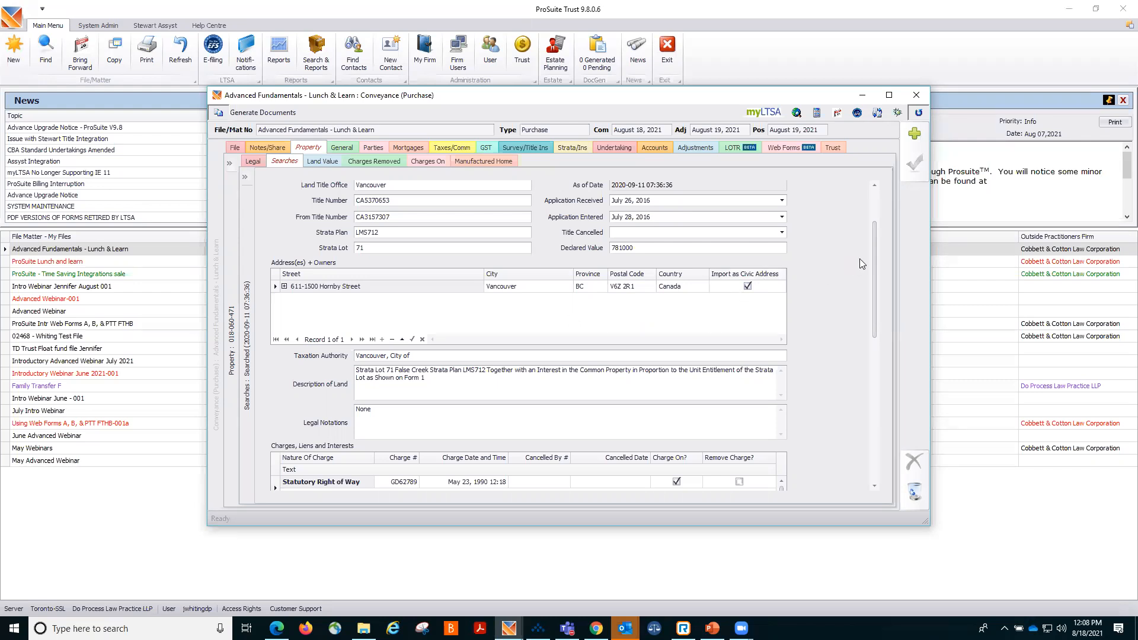
pyautogui.moveTo(875, 255); pyautogui.dragTo(905, 339)
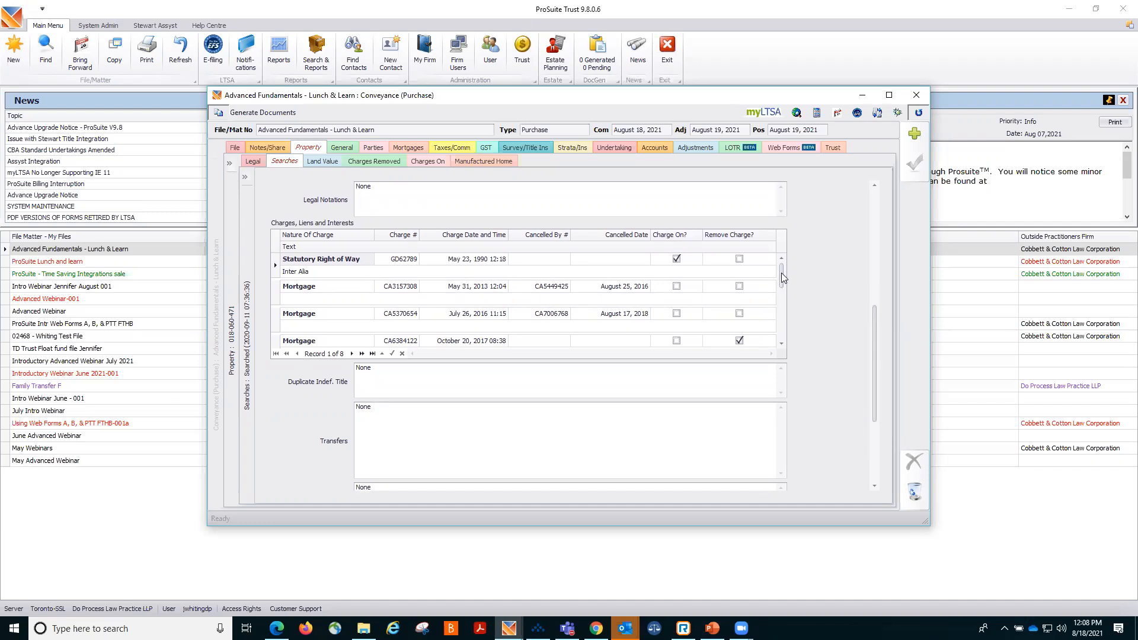
pyautogui.moveTo(780, 271); pyautogui.dragTo(783, 286)
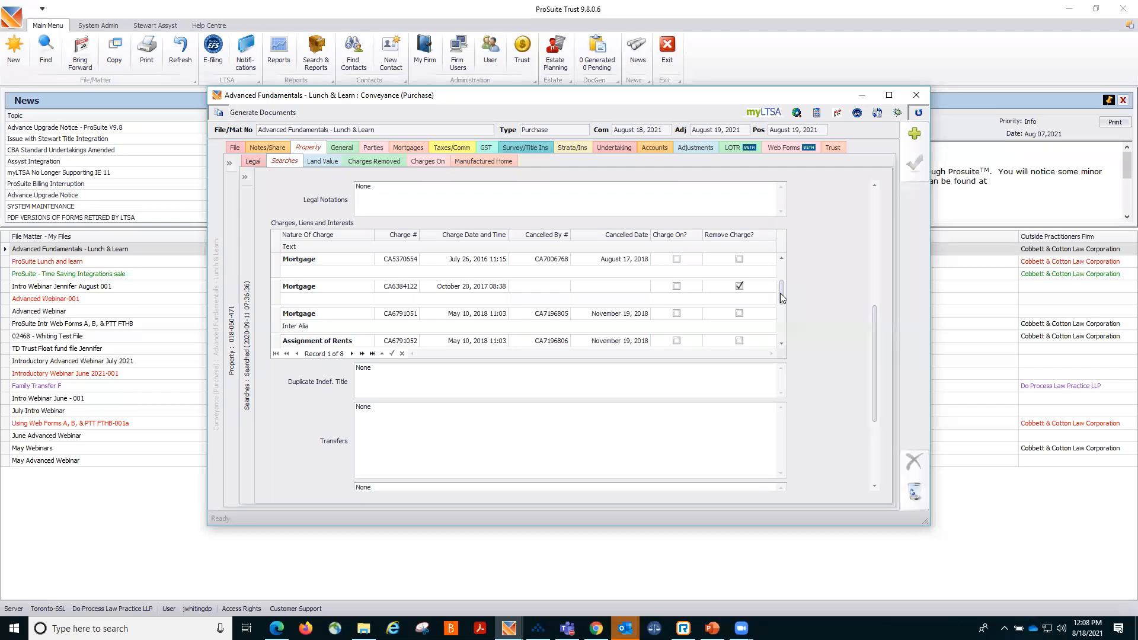
# Scroll through the charges list and back up the title search, then view the property's Legal and Land Value sections.
pyautogui.moveTo(780, 293); pyautogui.dragTo(788, 332)
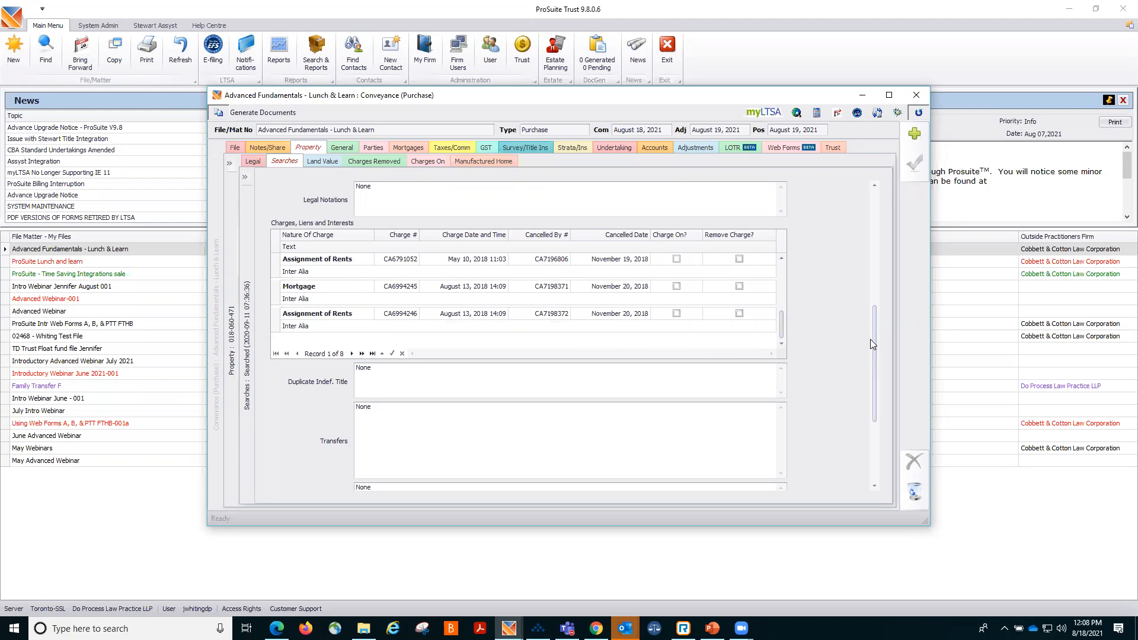
pyautogui.scroll(-4, 878, 389)
pyautogui.scroll(6, 868, 266)
pyautogui.scroll(3, 865, 260)
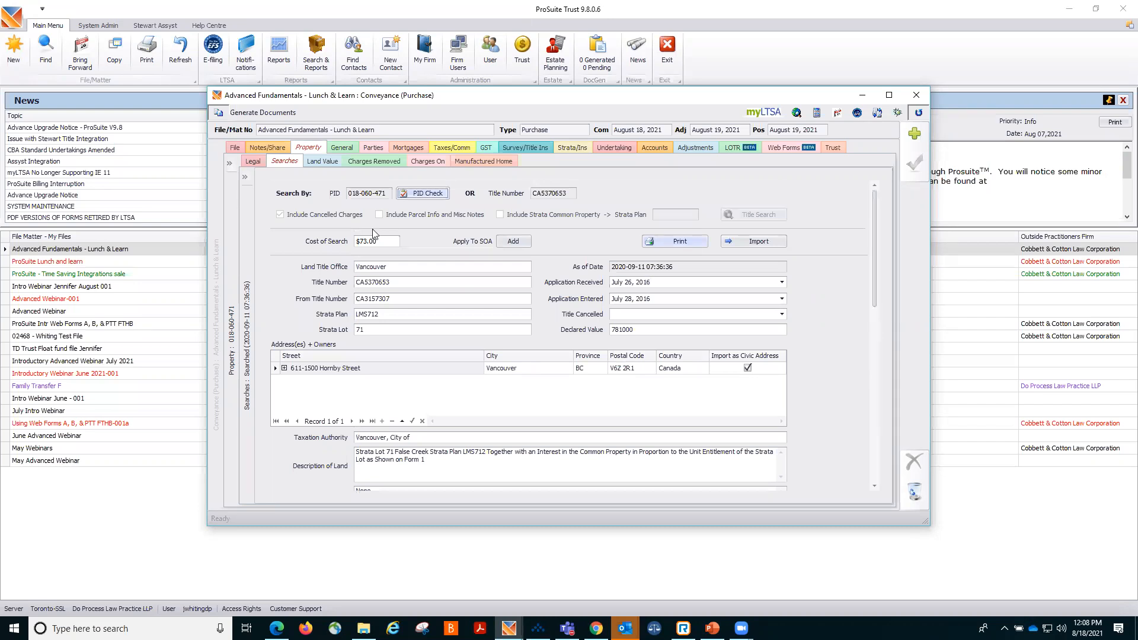
pyautogui.click(248, 162)
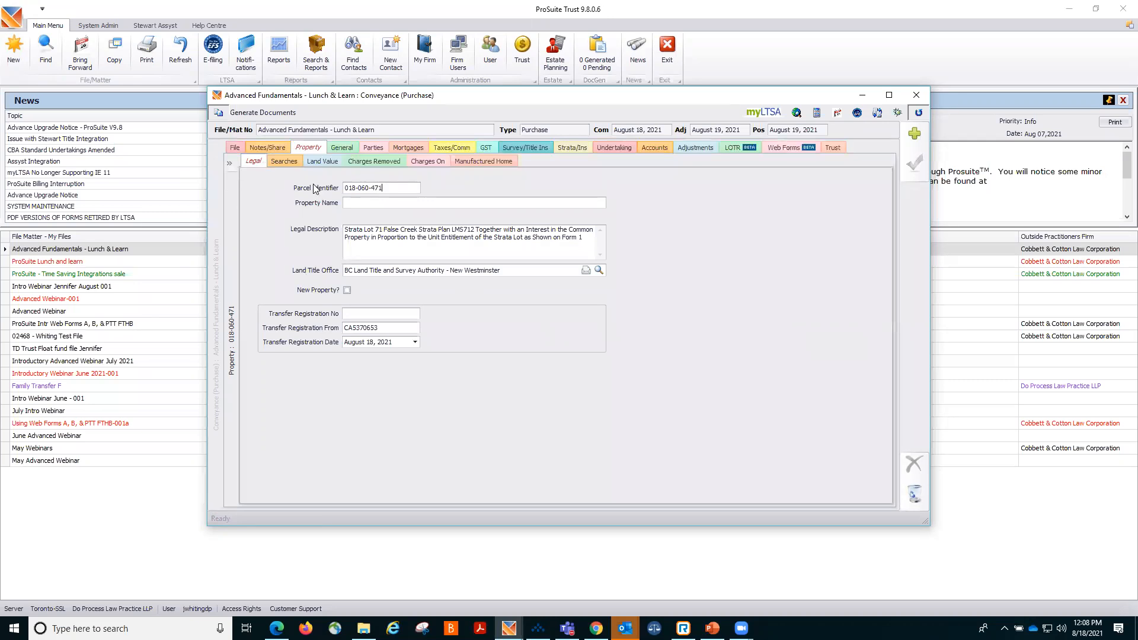
pyautogui.click(315, 165)
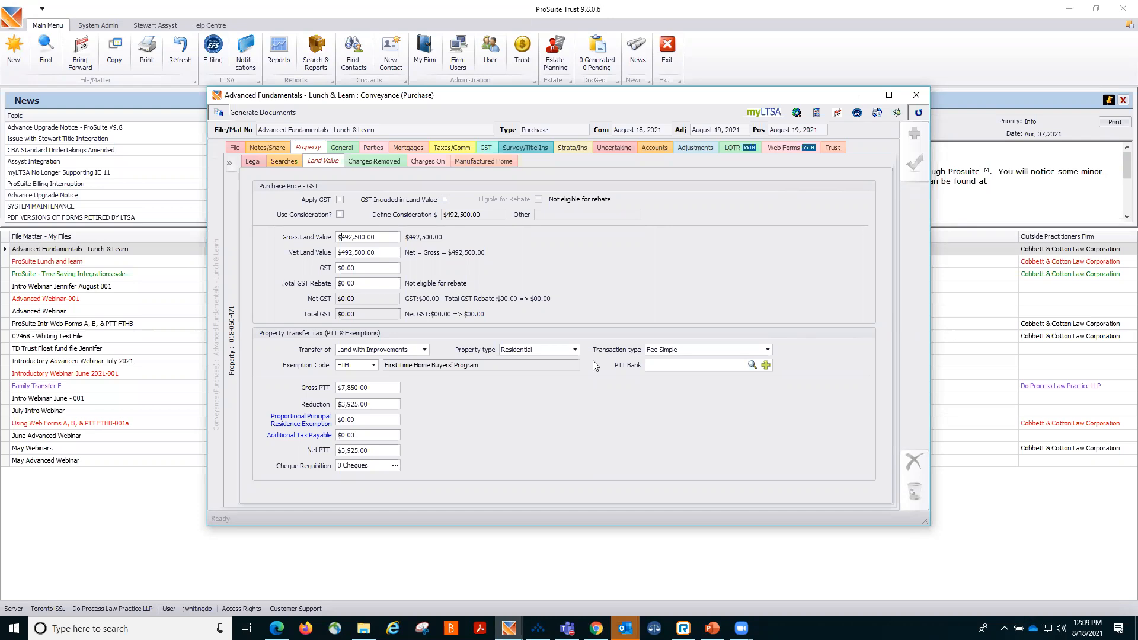
# Inspect the Transfer of, Property type and Transaction type options for the property transfer tax.
pyautogui.click(425, 350)
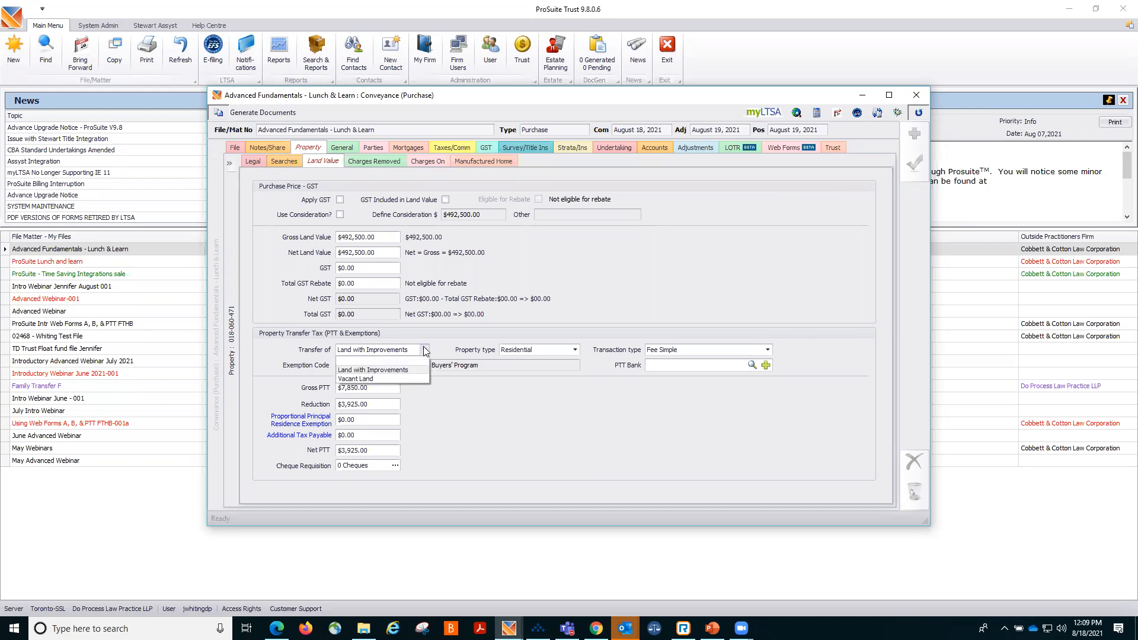
pyautogui.click(424, 350)
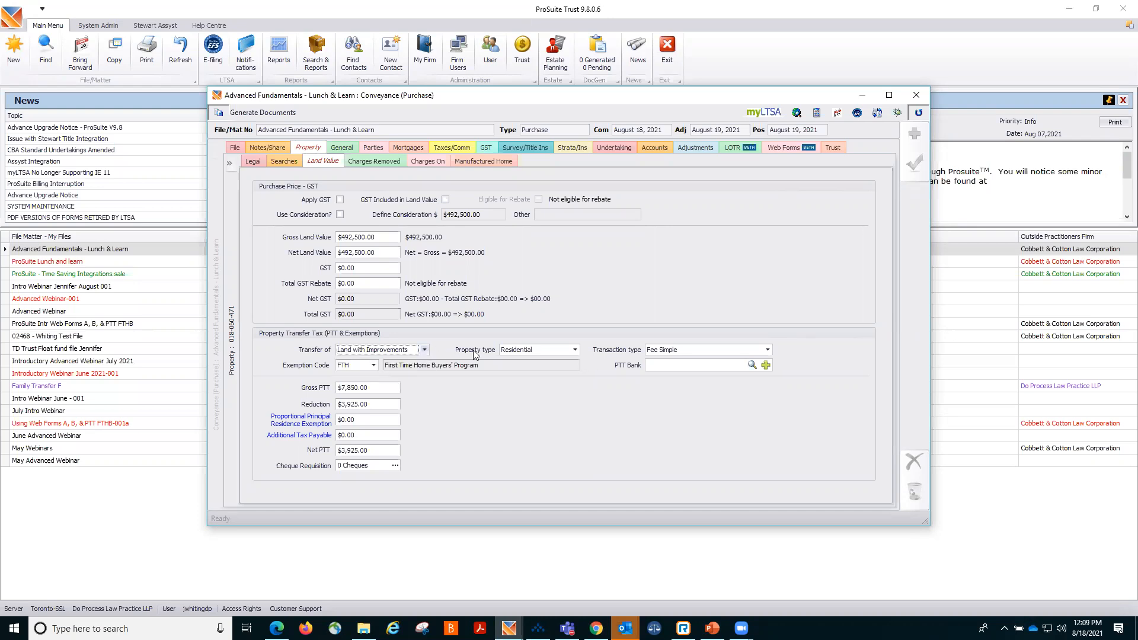
pyautogui.click(572, 350)
pyautogui.click(572, 351)
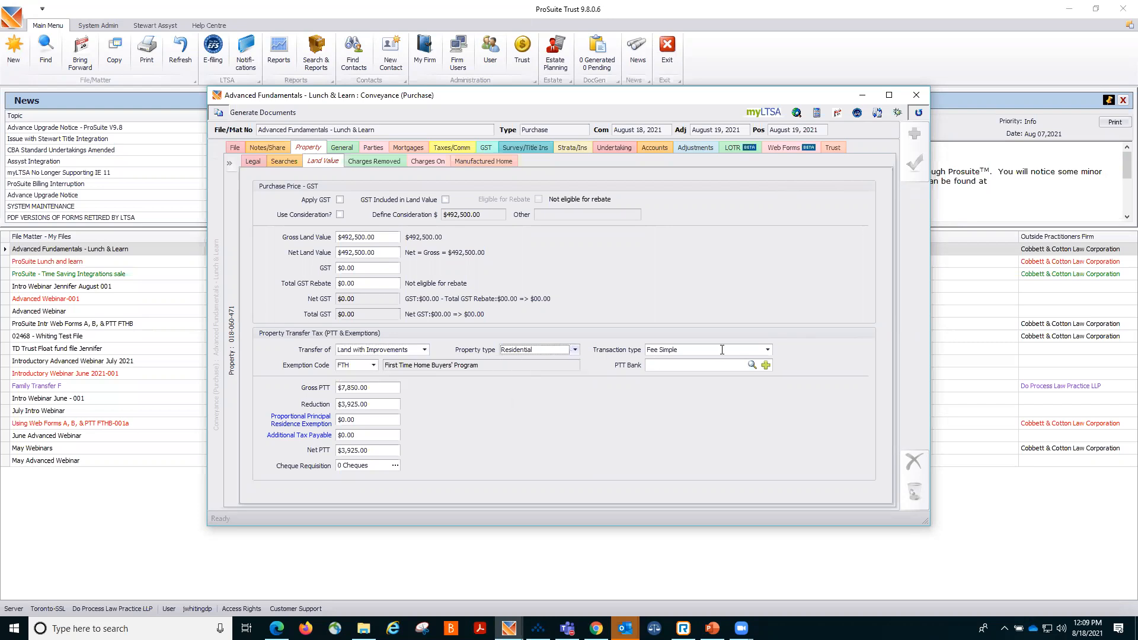
pyautogui.click(767, 349)
pyautogui.click(768, 349)
# View the property's Charges Removed, Charges On and Manufactured Home sections.
pyautogui.click(374, 161)
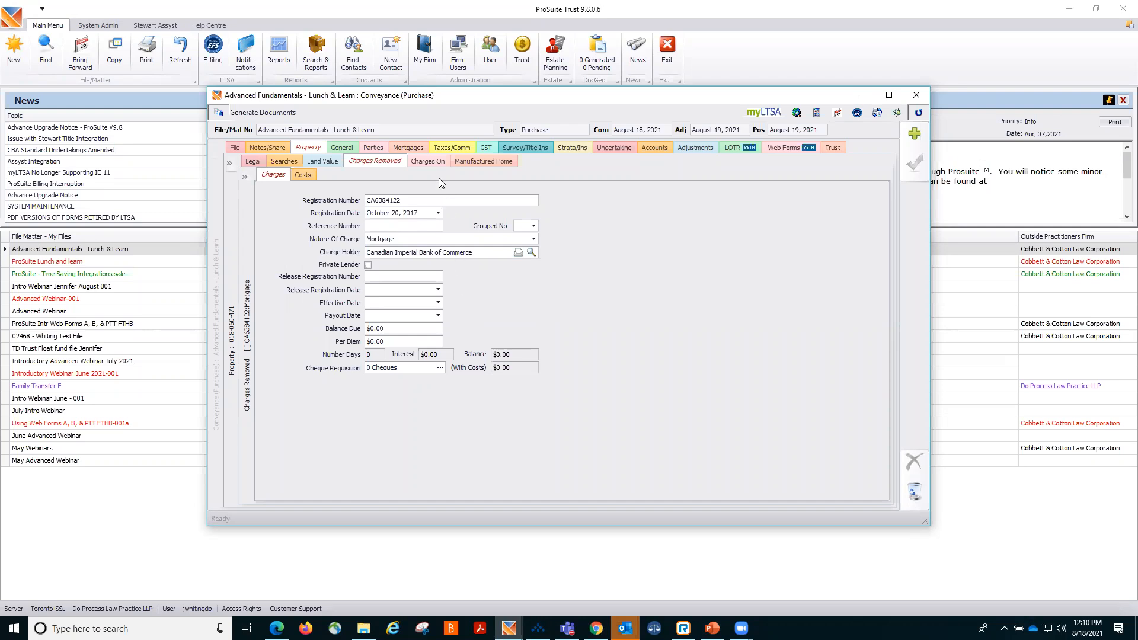
pyautogui.click(427, 163)
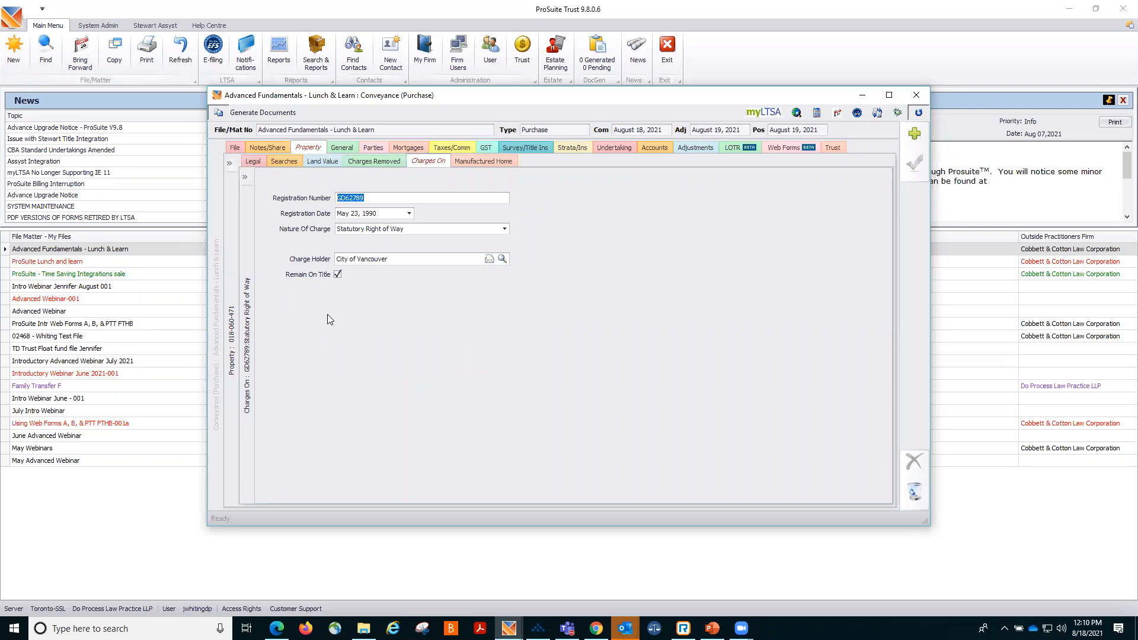
pyautogui.click(462, 162)
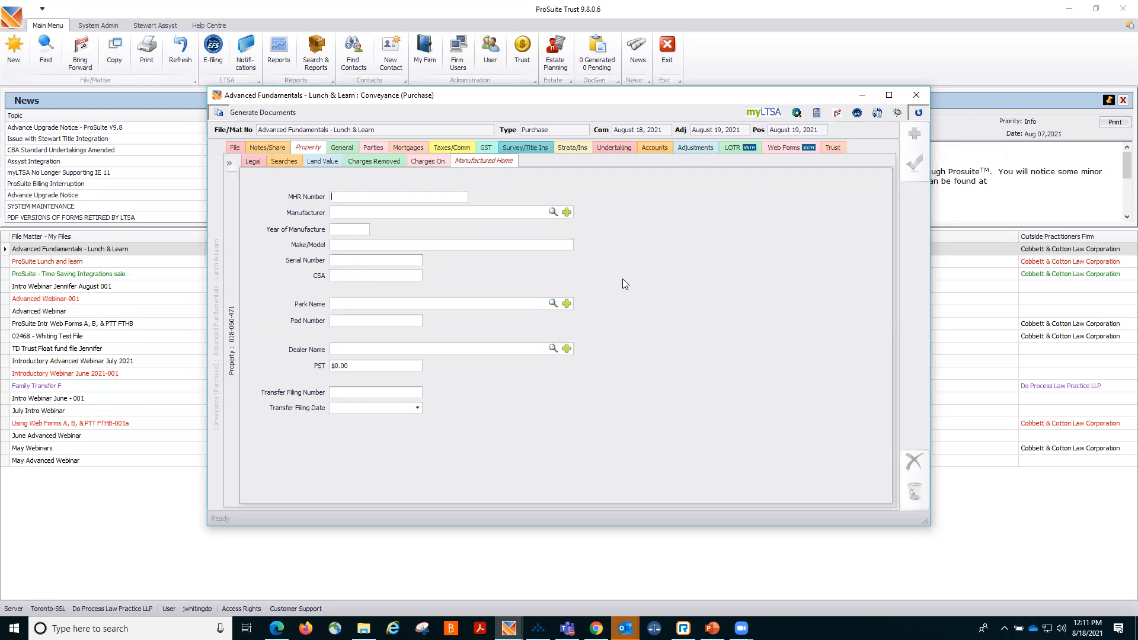
# Tick Officer Signature on Forms and TAF Exempt in the file's general settings and save.
pyautogui.click(340, 148)
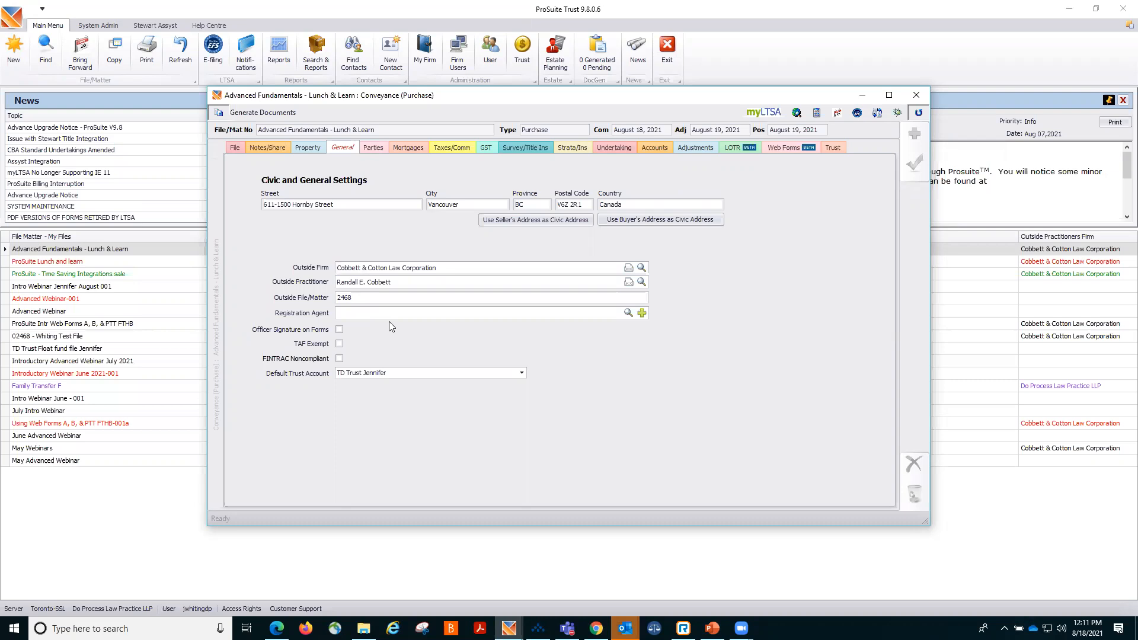
pyautogui.click(340, 330)
pyautogui.click(341, 347)
pyautogui.click(919, 168)
# Open the second buyer's contact record from the parties list, view its details, and close it.
pyautogui.click(368, 149)
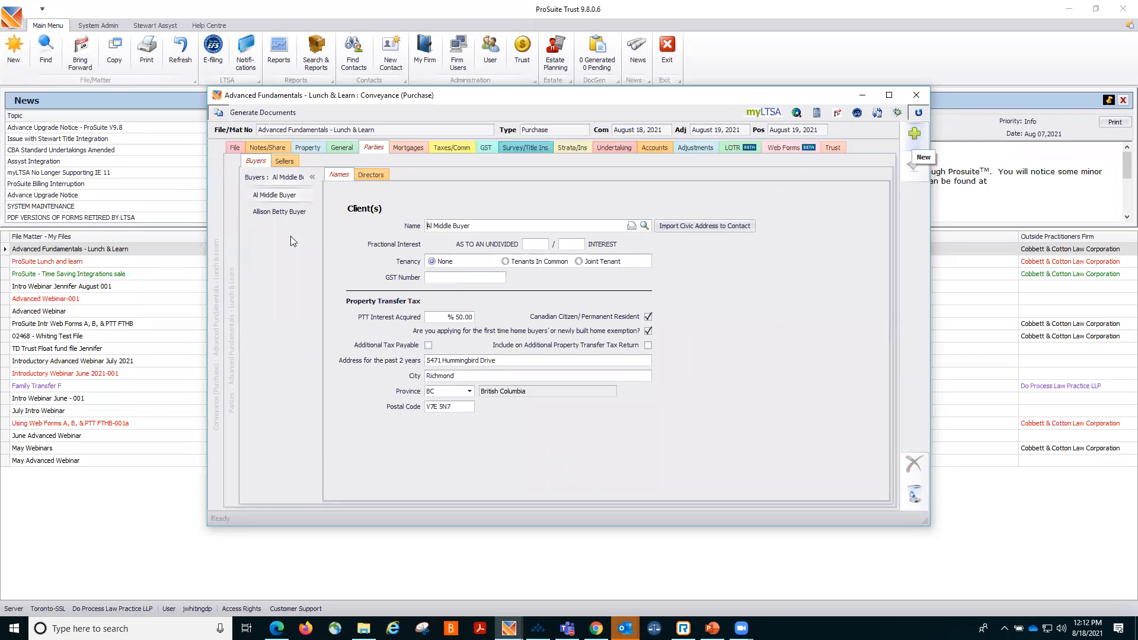
pyautogui.click(280, 213)
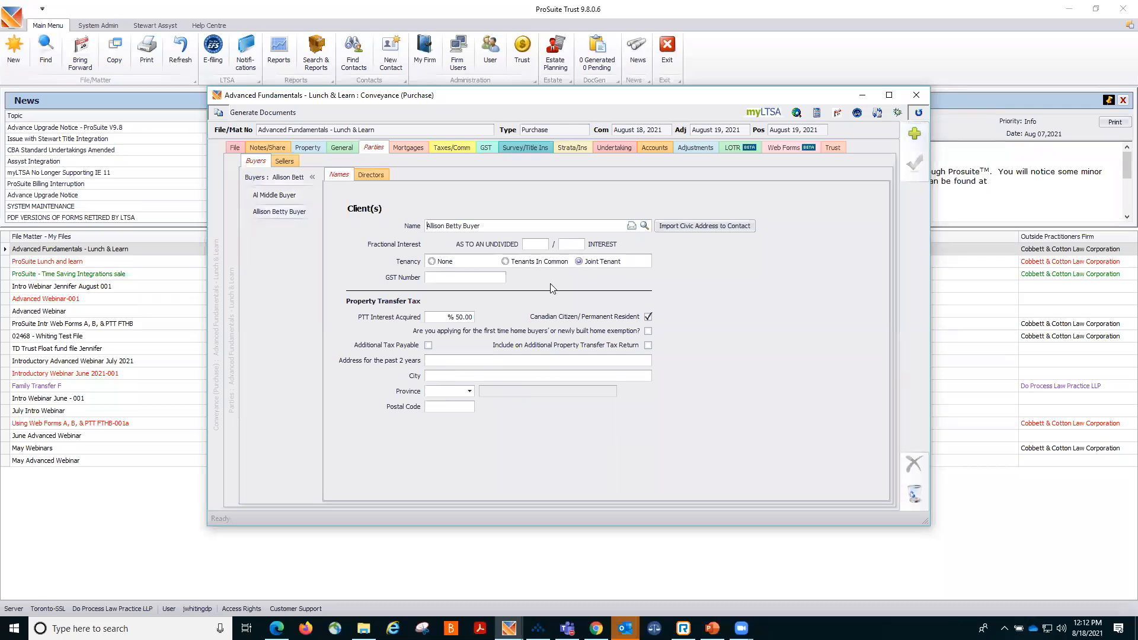
pyautogui.doubleClick(526, 224)
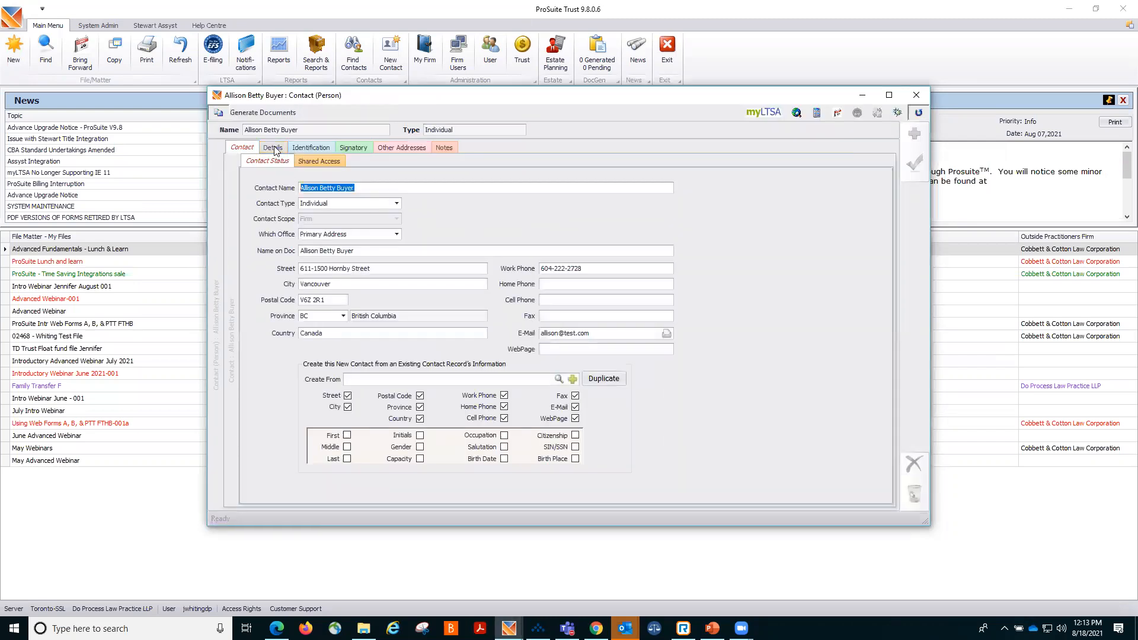
pyautogui.click(274, 148)
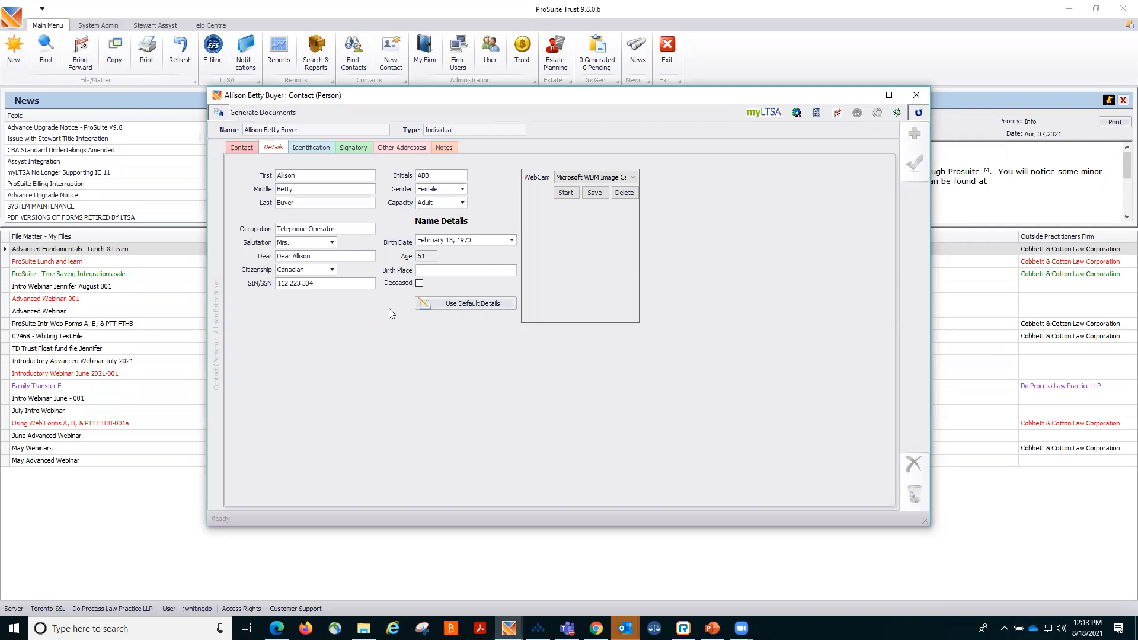
pyautogui.click(915, 96)
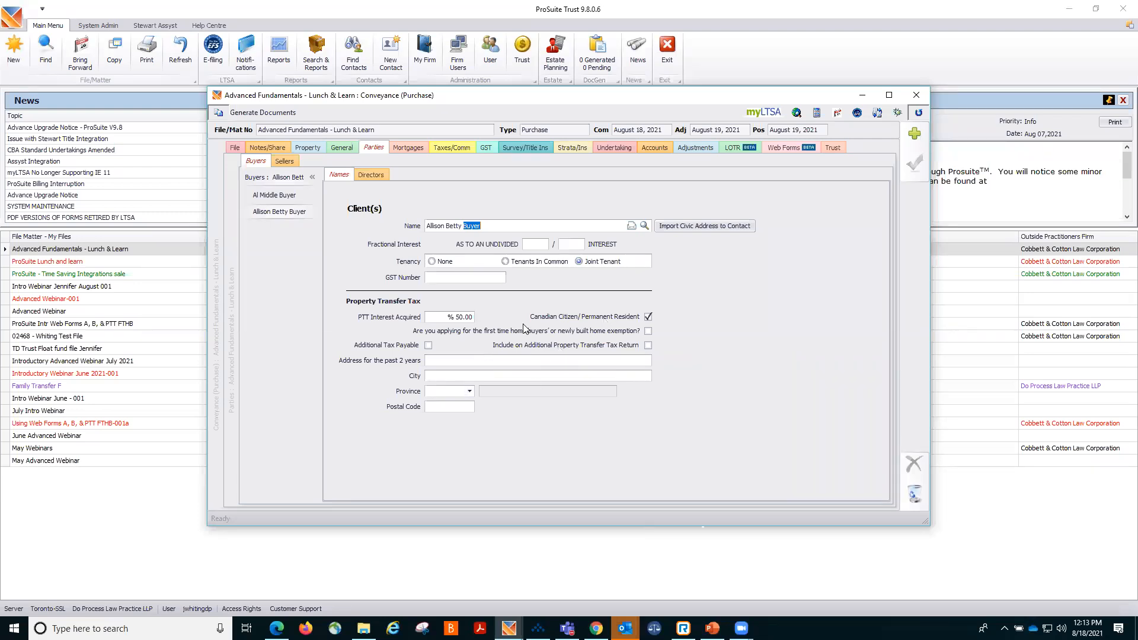
# Review the first buyer, then open the second seller's contact record, view its signature block, and close it.
pyautogui.click(271, 197)
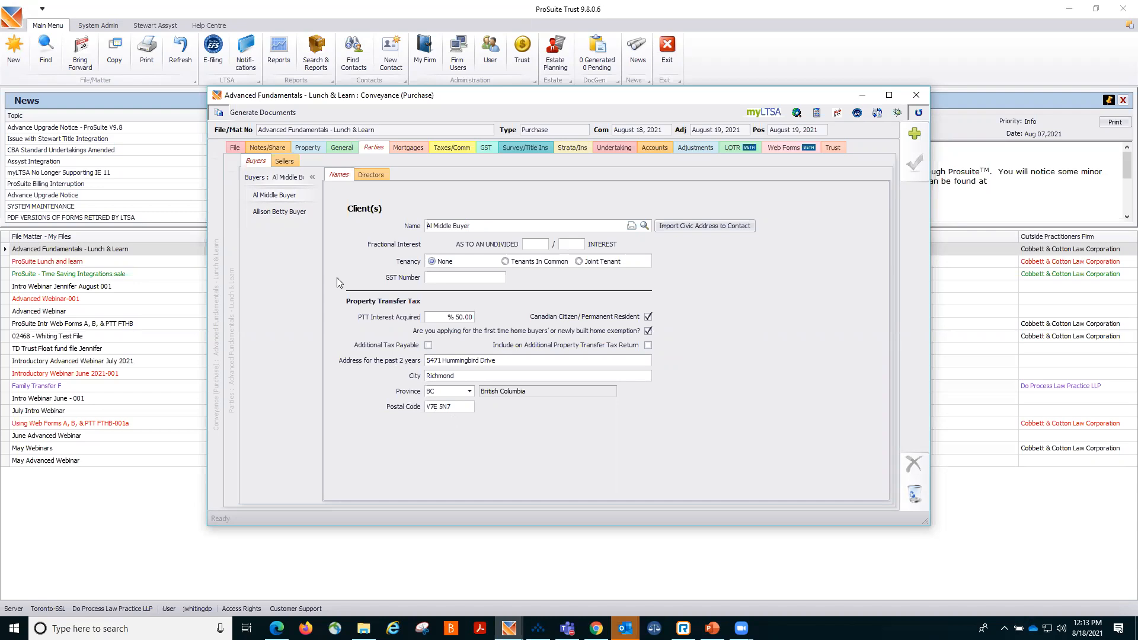
pyautogui.click(286, 162)
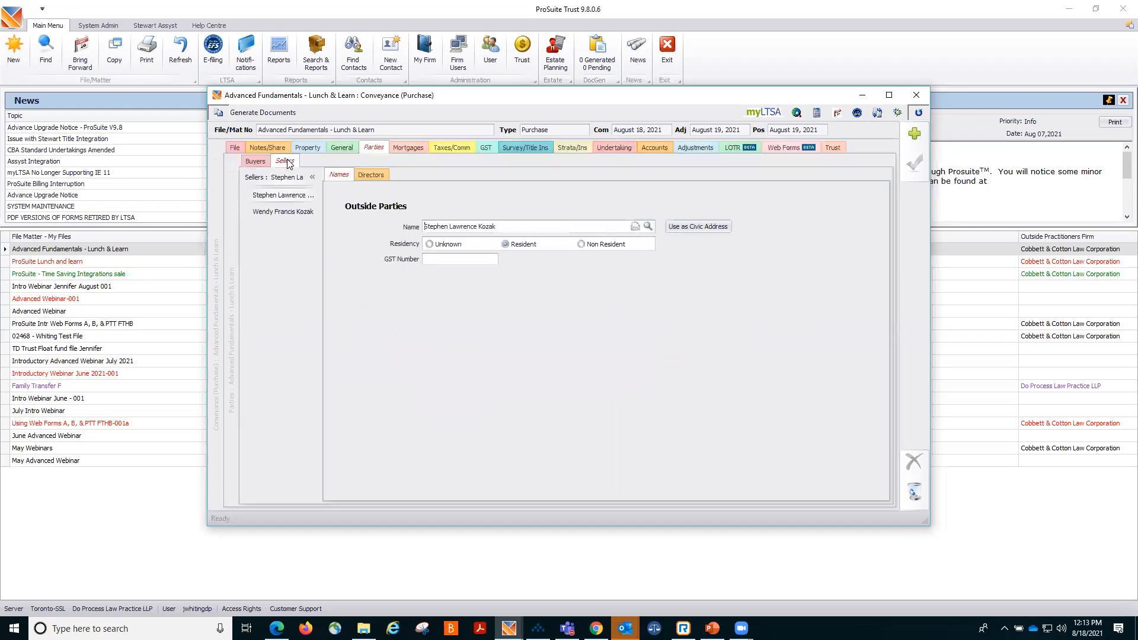
pyautogui.click(272, 212)
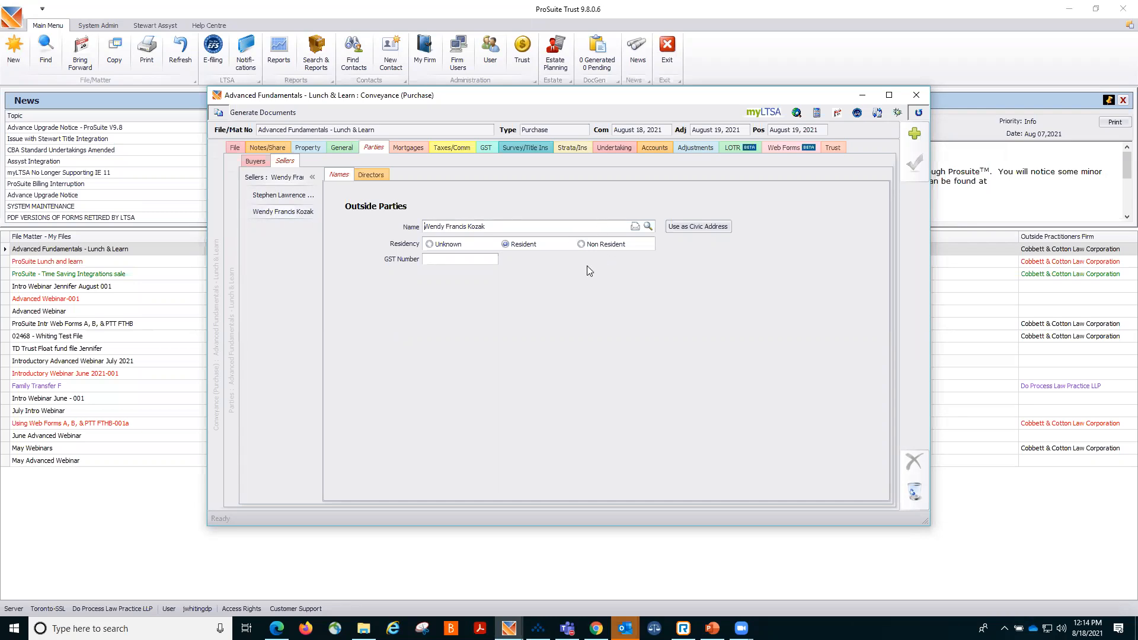
pyautogui.click(507, 228)
pyautogui.doubleClick(507, 228)
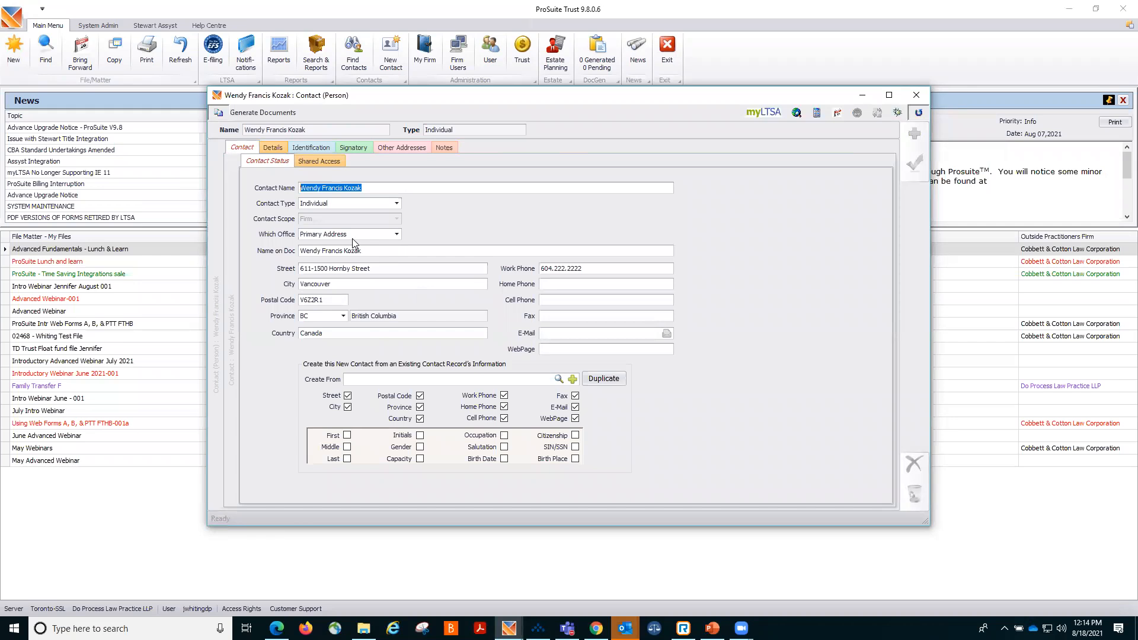
pyautogui.click(364, 148)
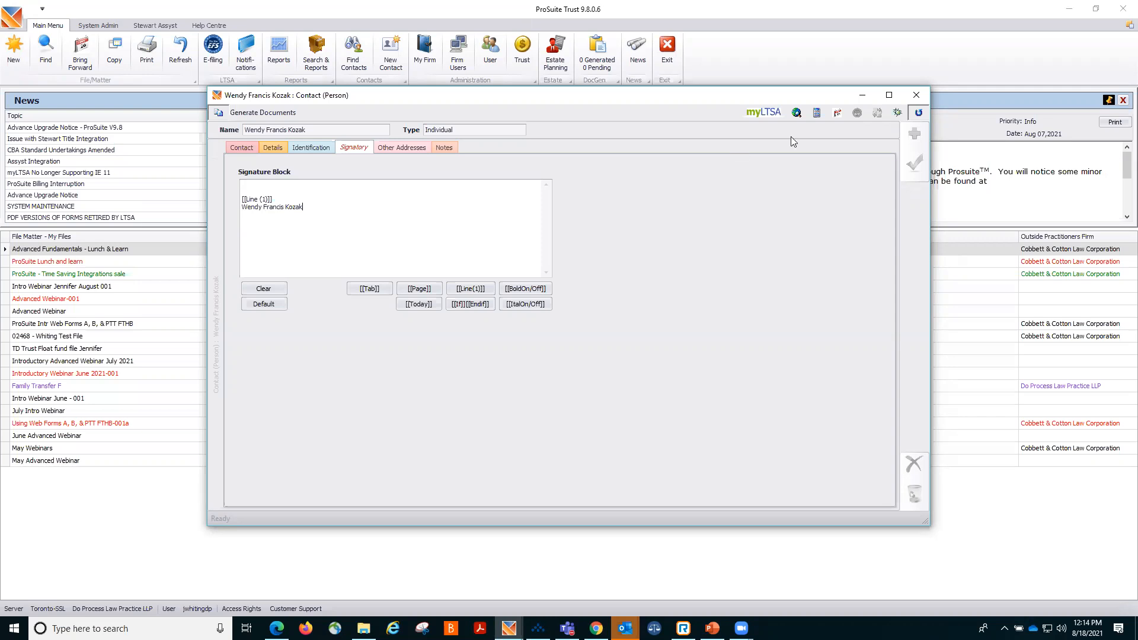
pyautogui.click(911, 96)
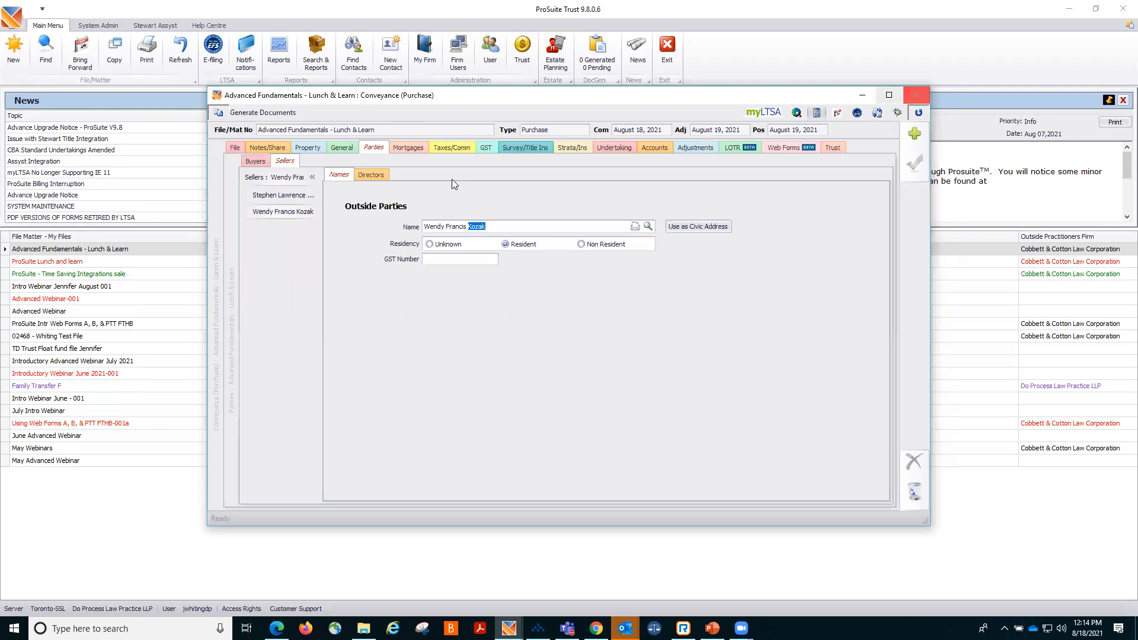
# Open the mortgage library list on the mortgage details and close it again.
pyautogui.click(407, 148)
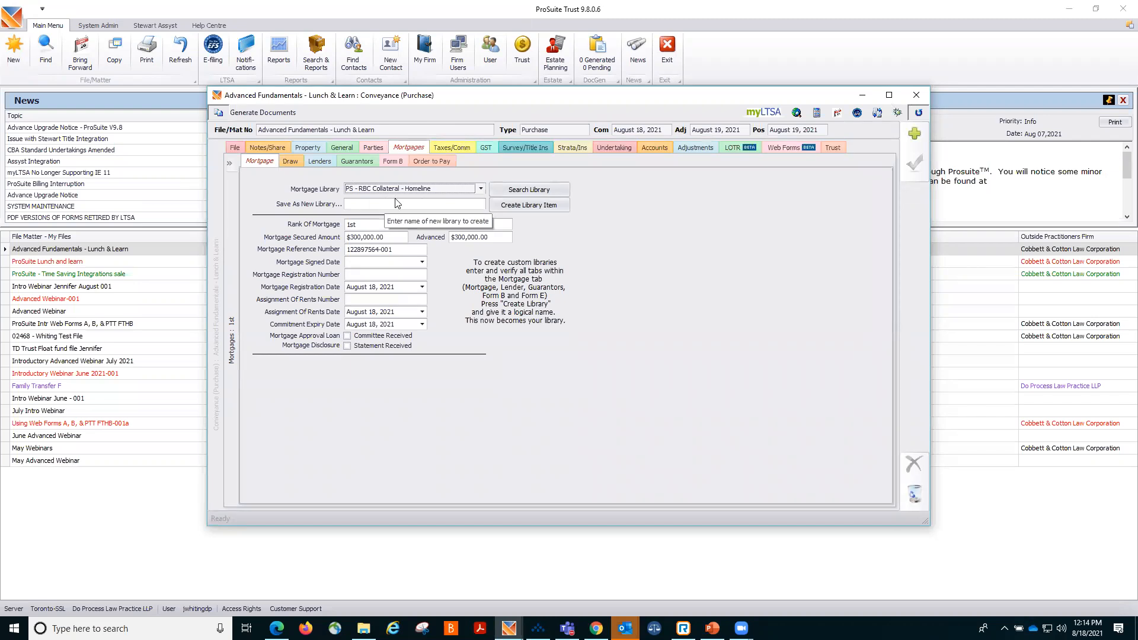
pyautogui.click(481, 189)
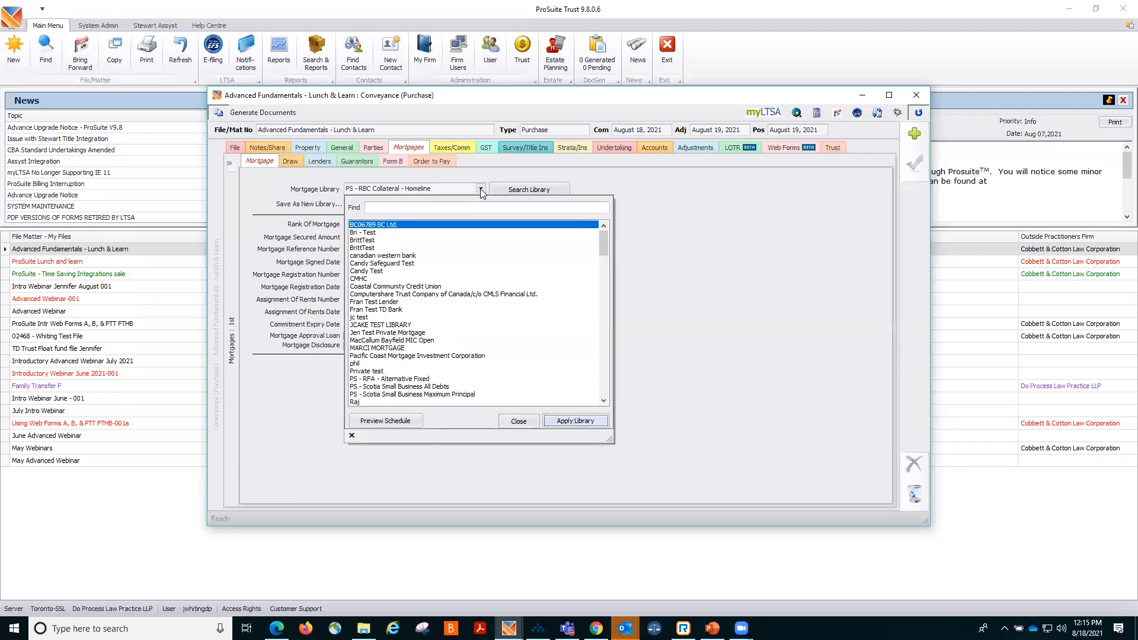
pyautogui.click(480, 189)
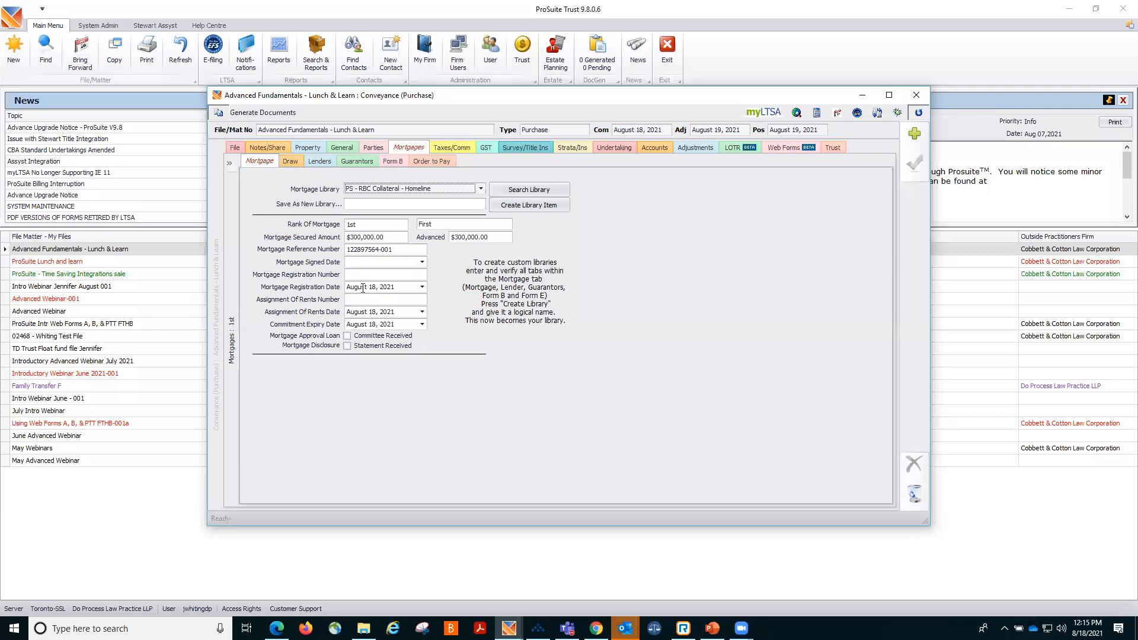
# Clear the Assignment of Rents Date, set the Commitment Expiry Date to August 30, 2021, and save.
pyautogui.click(422, 312)
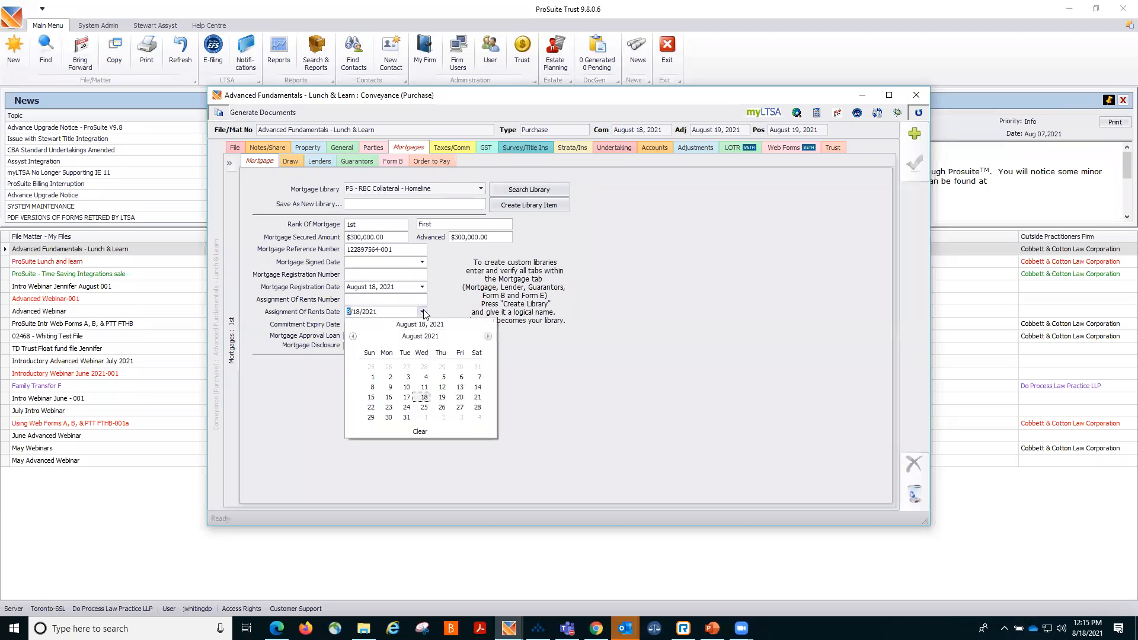
pyautogui.click(416, 432)
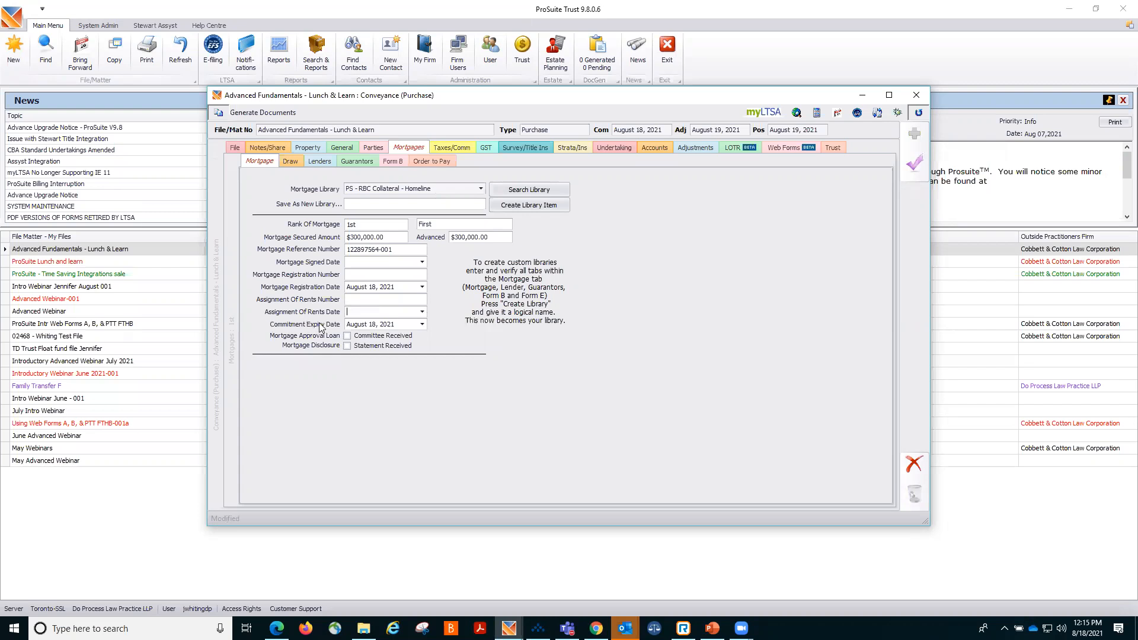
pyautogui.click(422, 324)
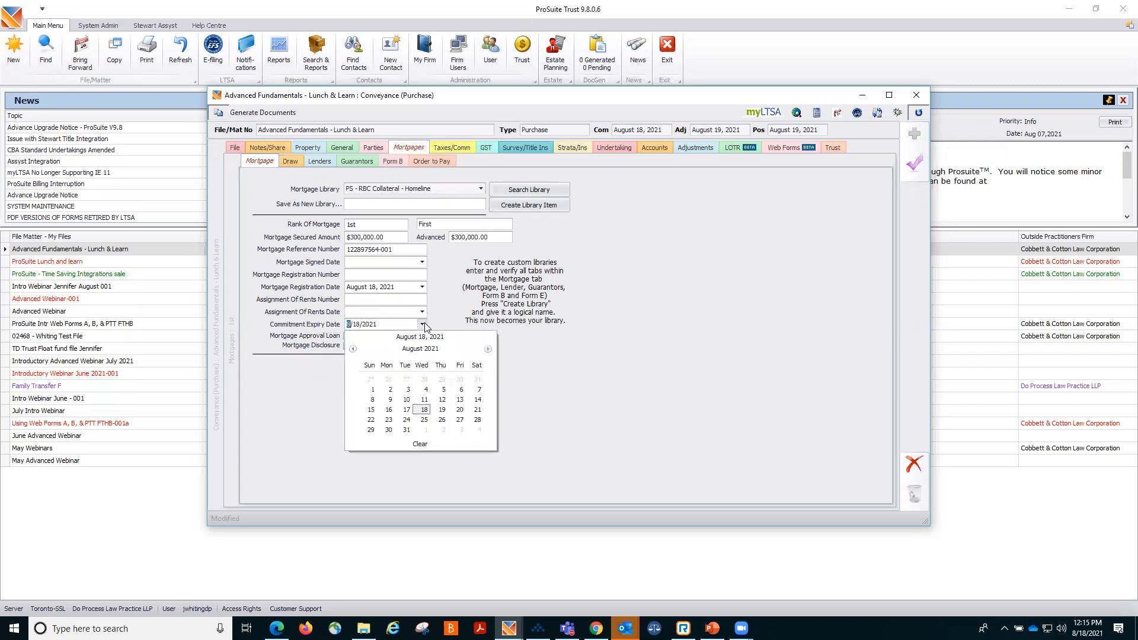
pyautogui.click(388, 429)
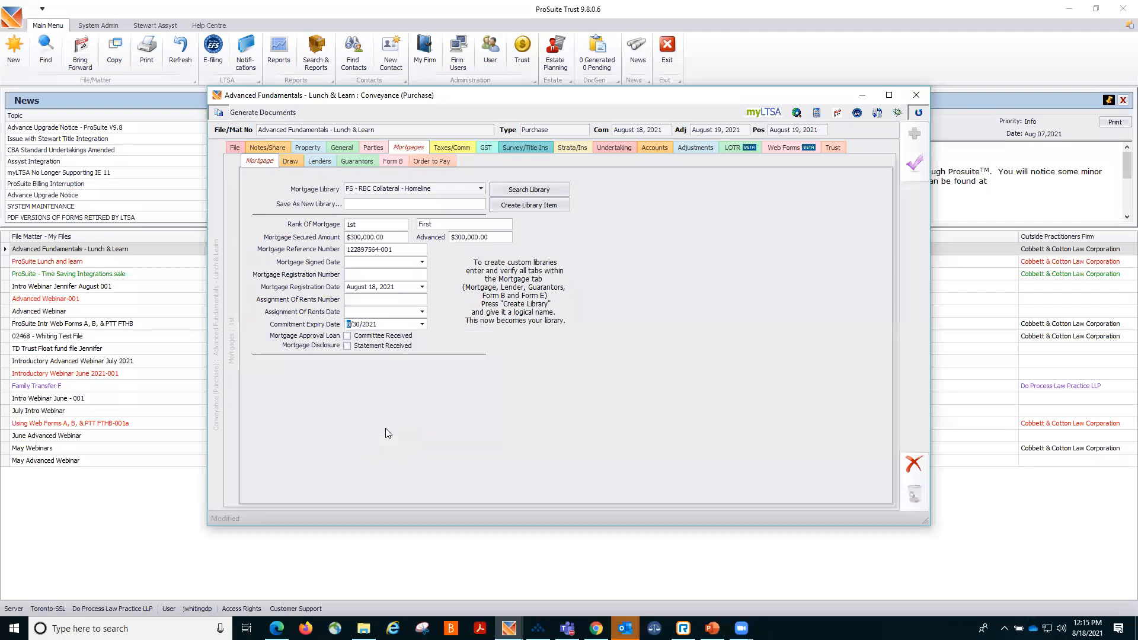
pyautogui.click(913, 164)
# Open the mortgage Draw section, dismiss the message, and return to the mortgage details.
pyautogui.click(290, 161)
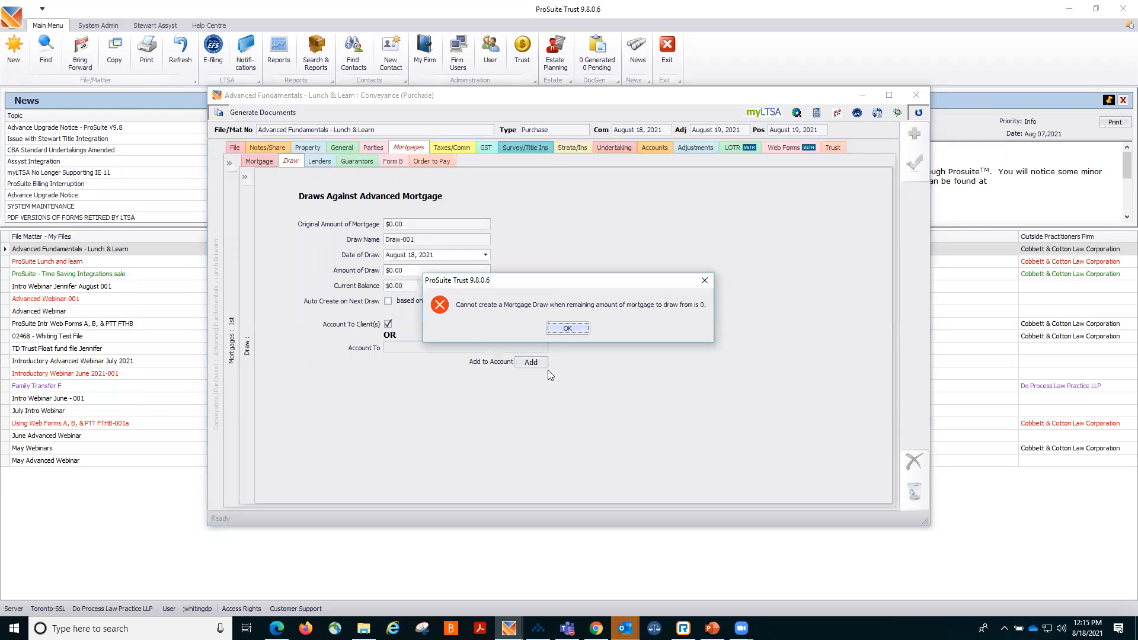
pyautogui.click(567, 328)
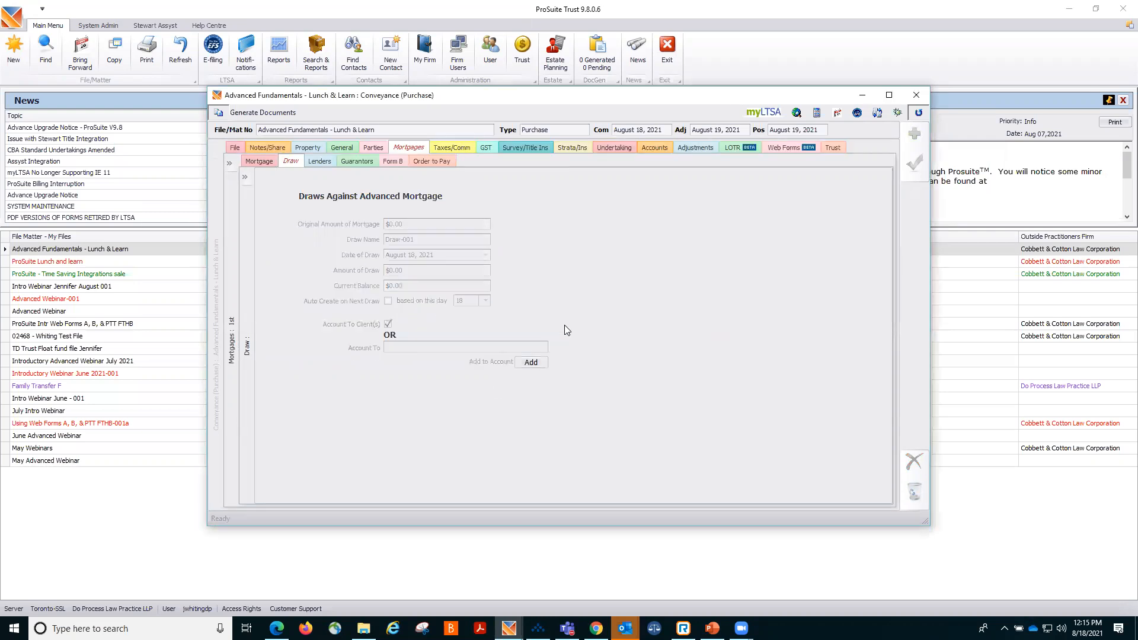
pyautogui.click(255, 161)
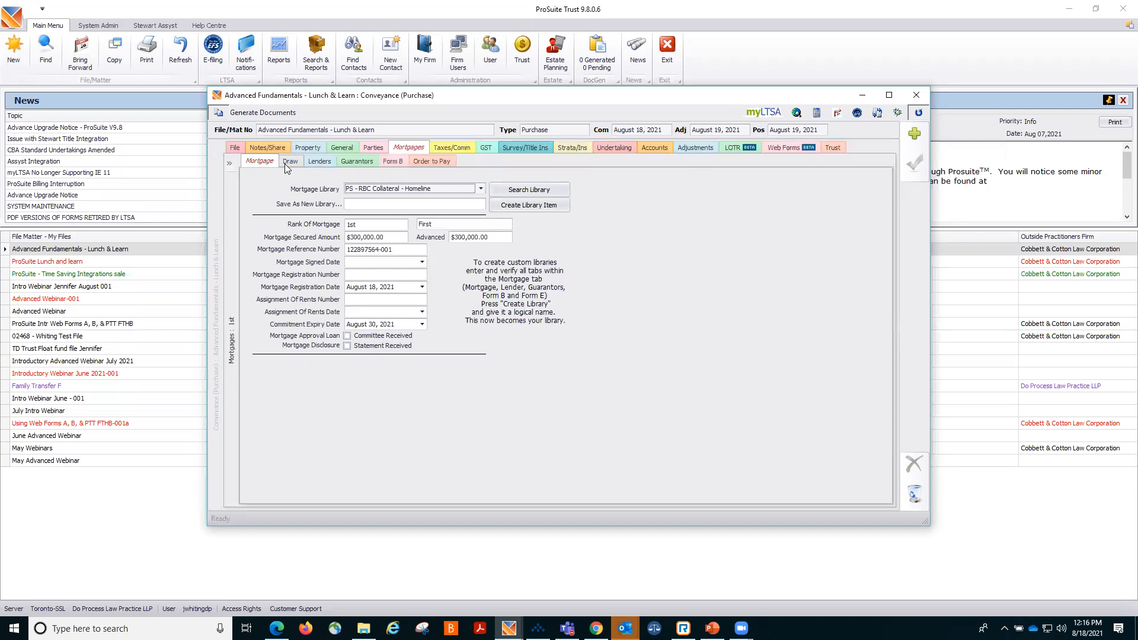
# View the mortgage's Lenders, Guarantors and Form B sections.
pyautogui.click(320, 161)
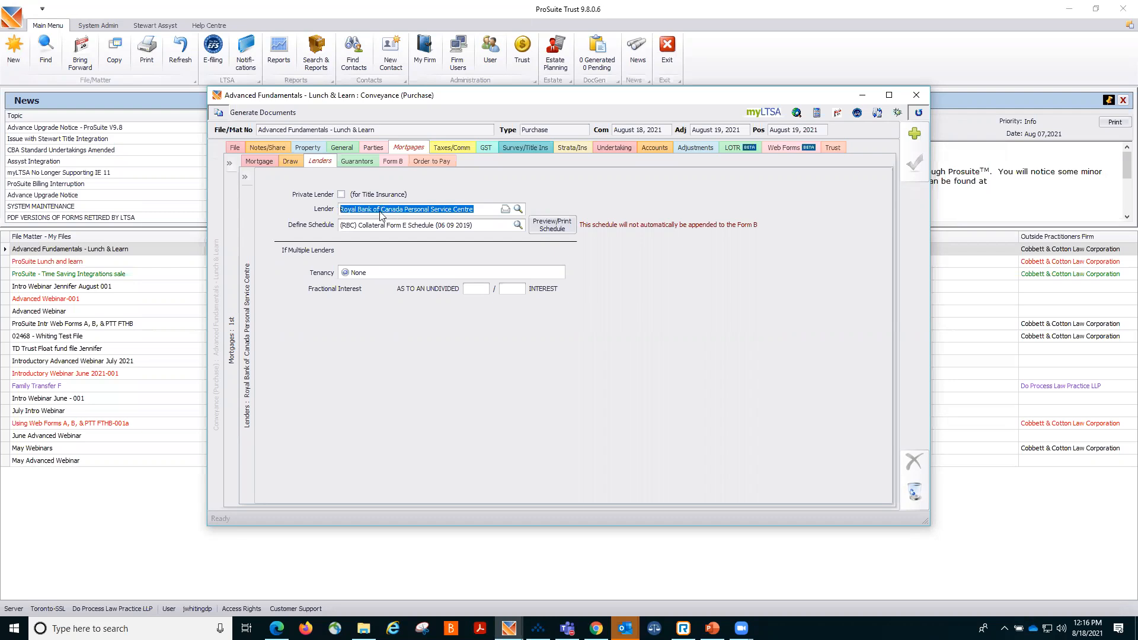
pyautogui.click(367, 162)
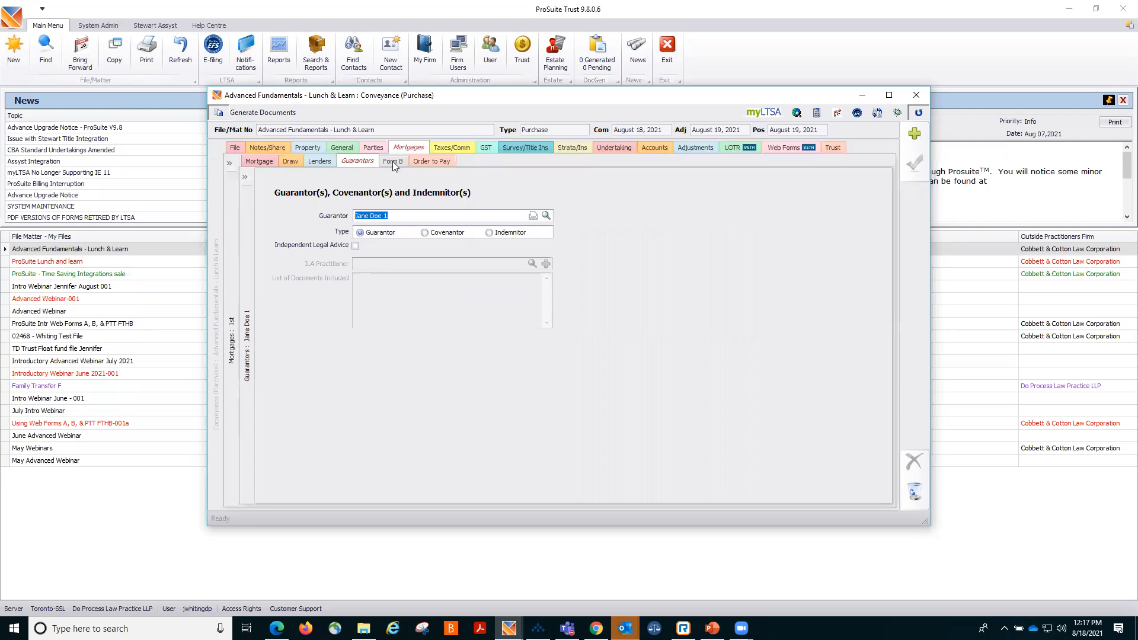
pyautogui.click(393, 161)
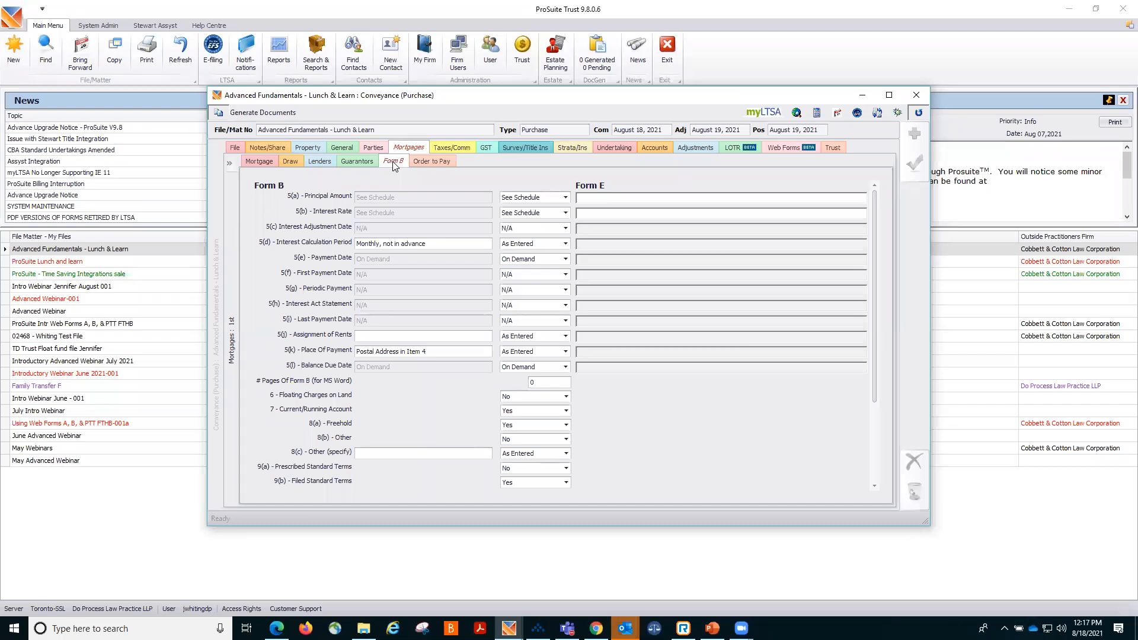
# Review the mortgage's Order to Pay items for the appraisal, wire transfer and application fees.
pyautogui.click(424, 162)
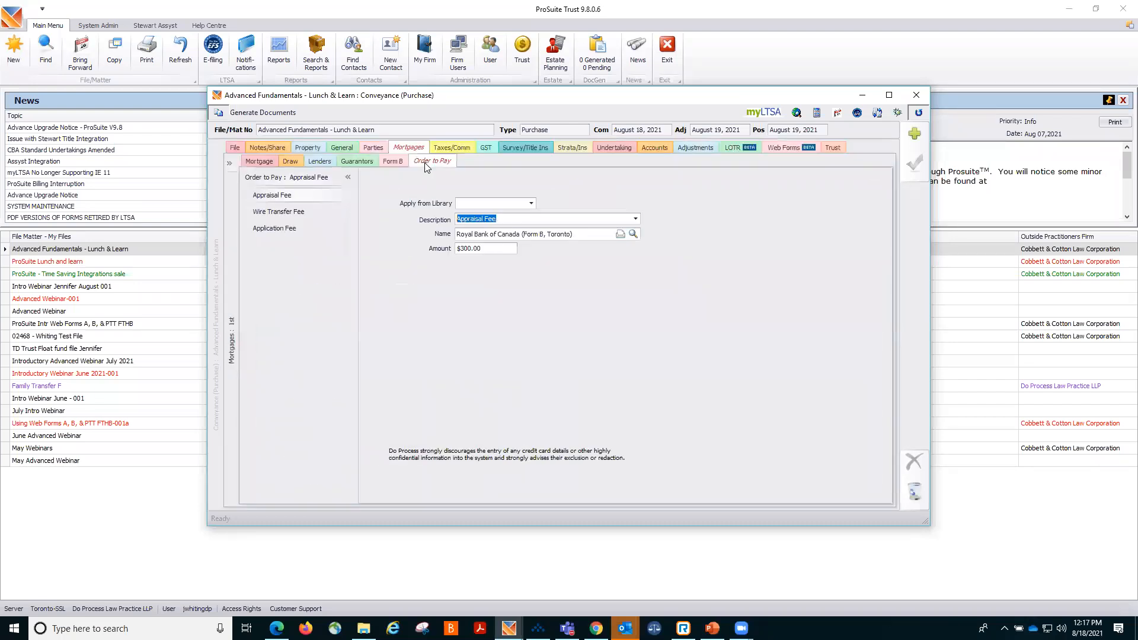
pyautogui.click(325, 212)
pyautogui.click(300, 229)
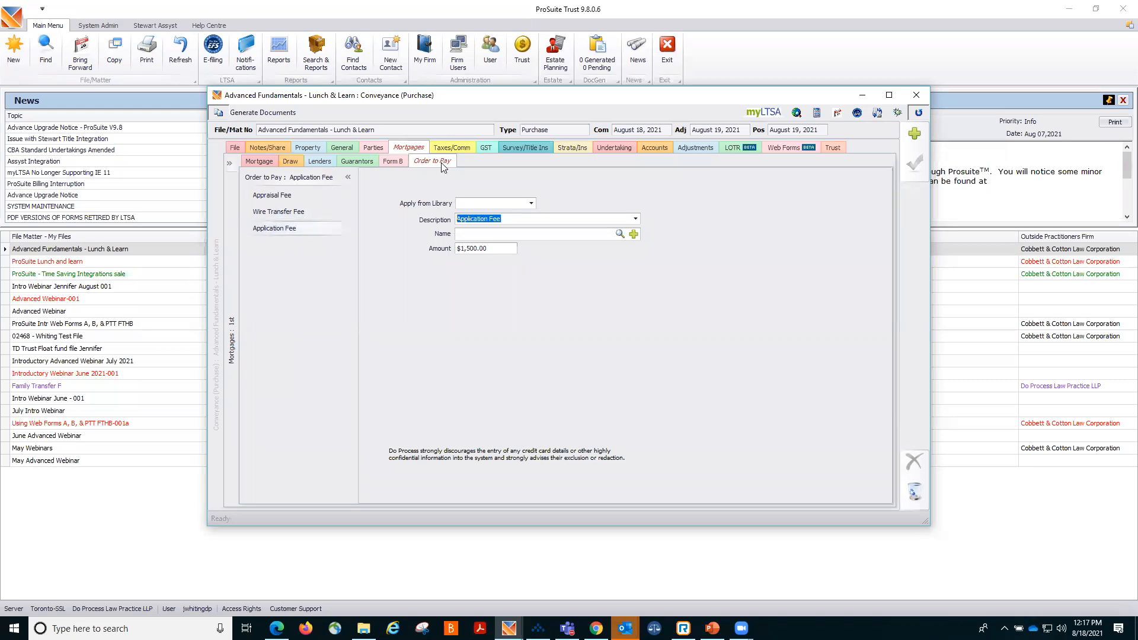
pyautogui.click(263, 164)
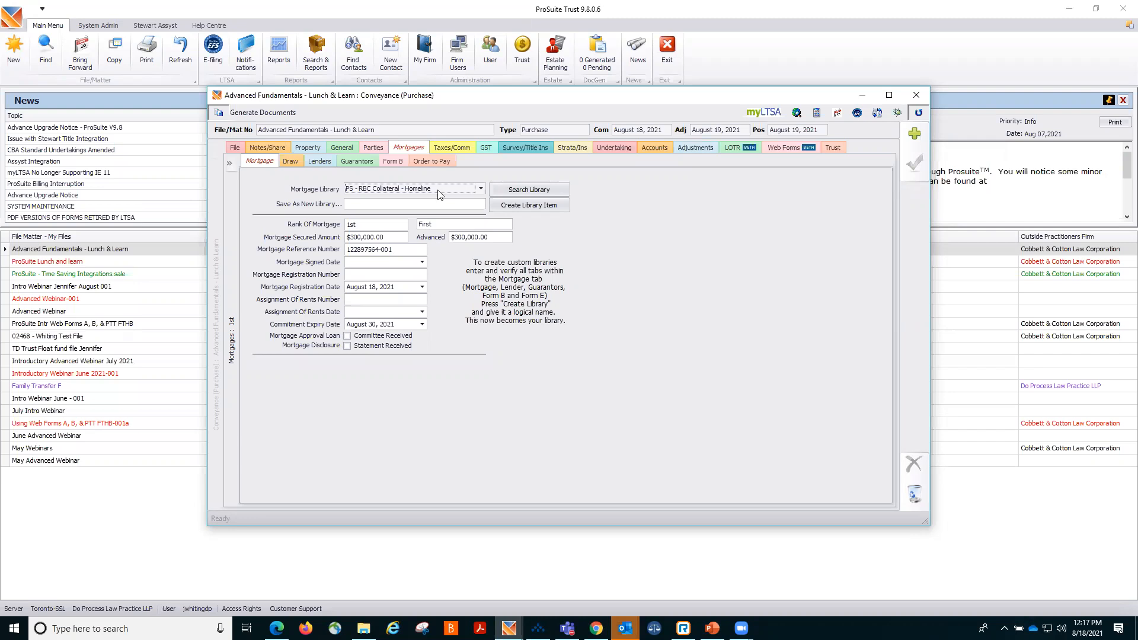
# Open the property taxes and utilities details and check the Utilities Paid options.
pyautogui.click(446, 148)
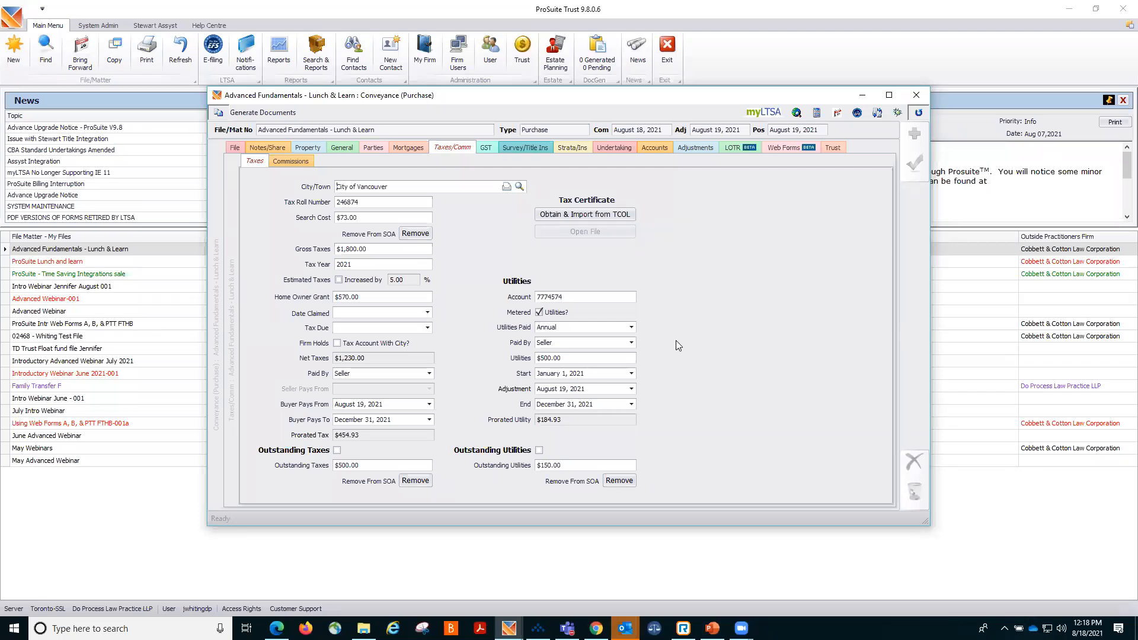
pyautogui.click(632, 329)
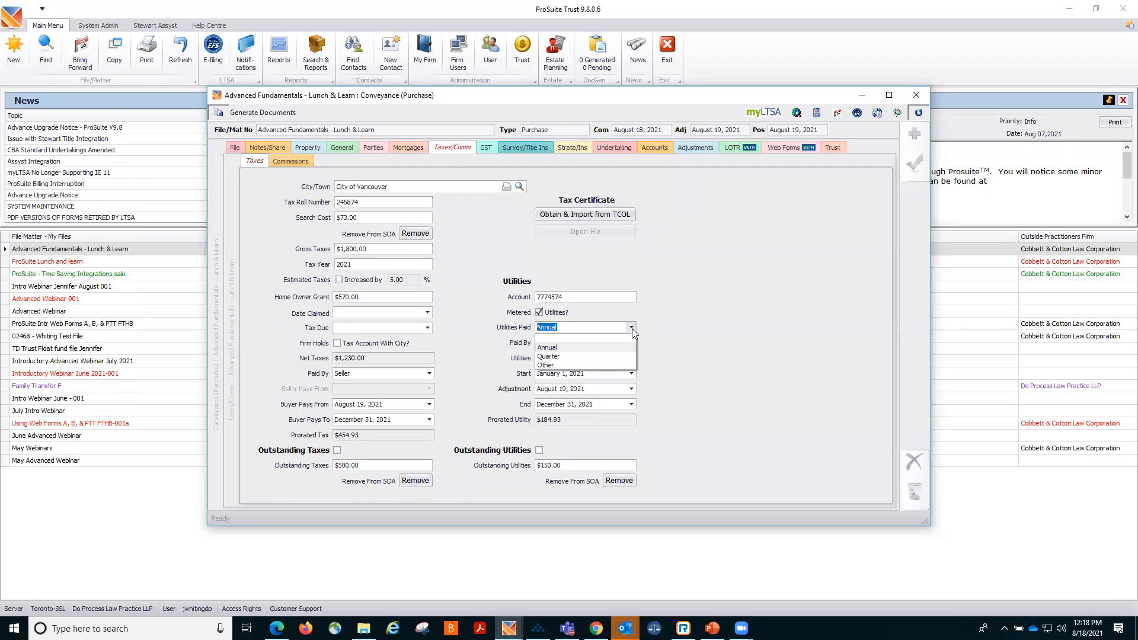
pyautogui.click(631, 328)
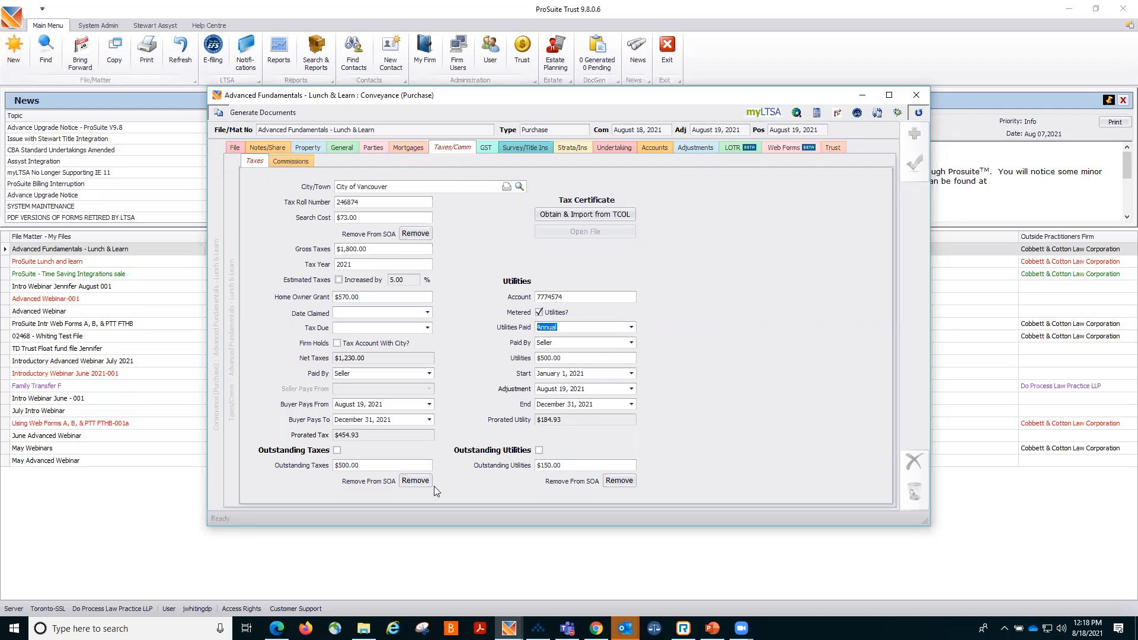
# Toggle the Outstanding Taxes, Outstanding Utilities and metered Utilities checkboxes, then save the tax details.
pyautogui.click(337, 452)
pyautogui.click(337, 451)
pyautogui.click(539, 450)
pyautogui.click(539, 312)
pyautogui.click(539, 313)
pyautogui.click(914, 162)
# Turn off Stop Auto-Calc for the selling agent's commission and save.
pyautogui.click(297, 164)
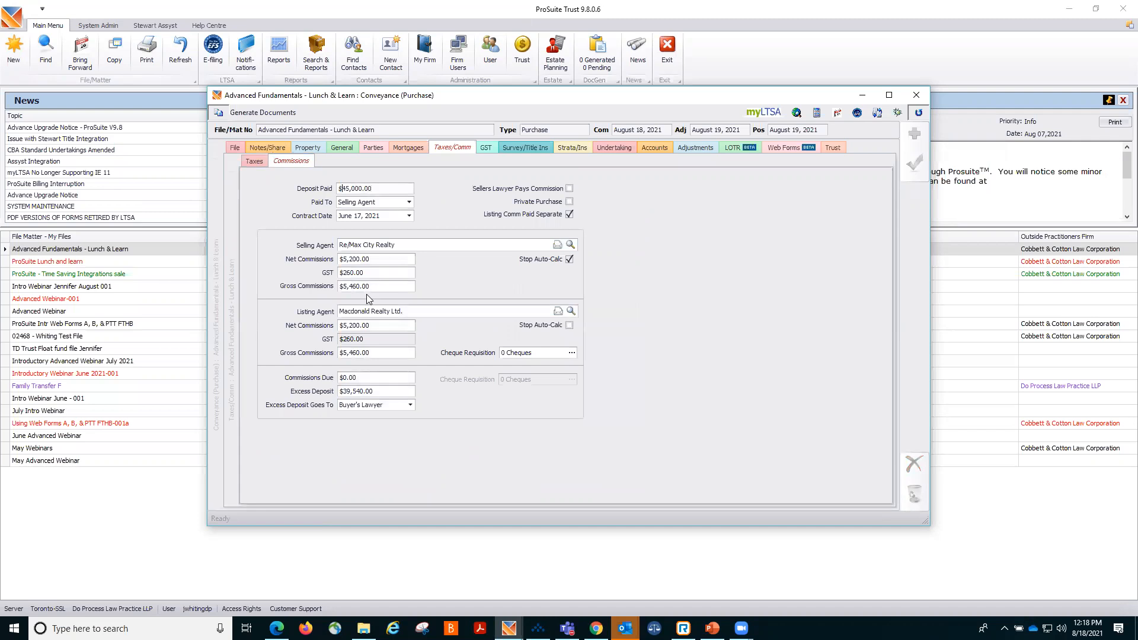
pyautogui.click(569, 261)
pyautogui.click(568, 260)
pyautogui.click(569, 258)
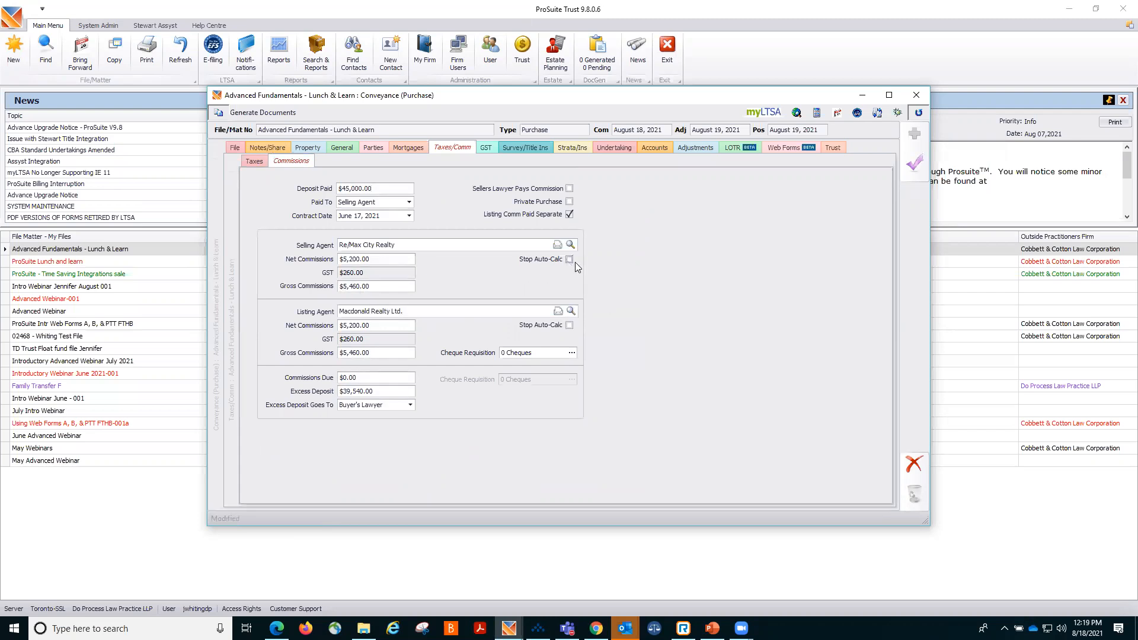
pyautogui.click(908, 162)
# Set the title insurance Property Type to Residential Condo and save.
pyautogui.click(512, 150)
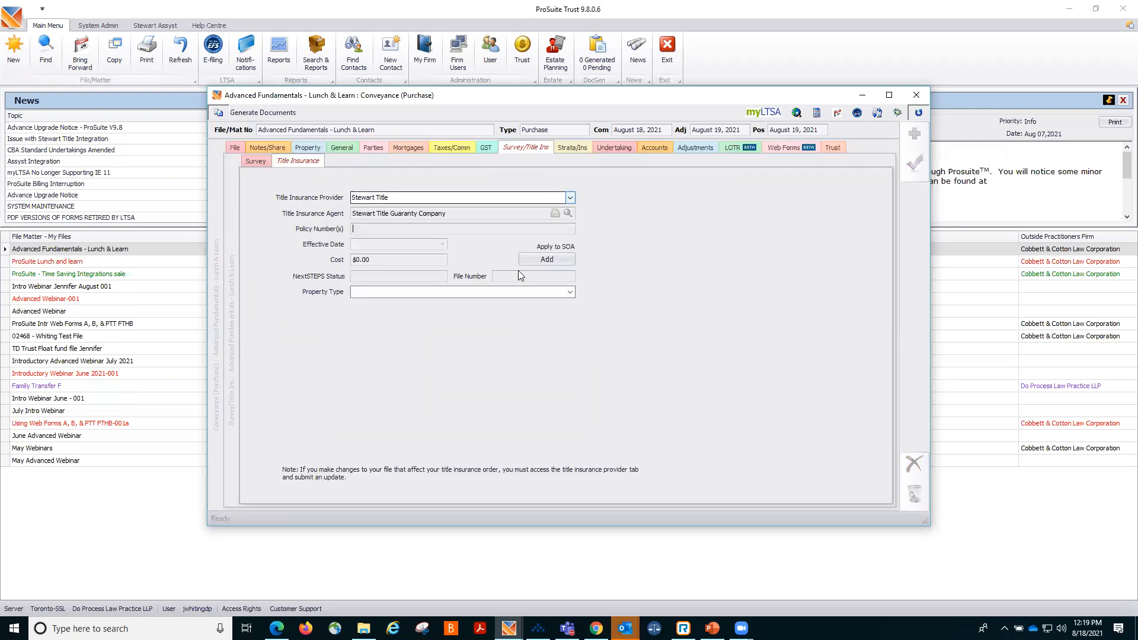
pyautogui.click(570, 293)
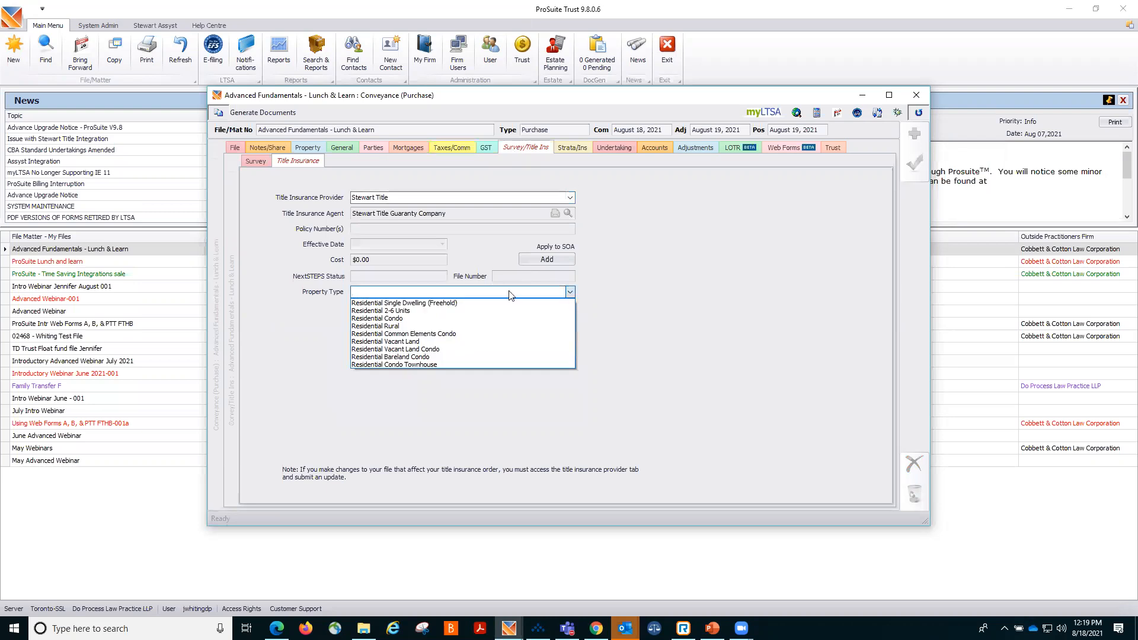
pyautogui.click(410, 319)
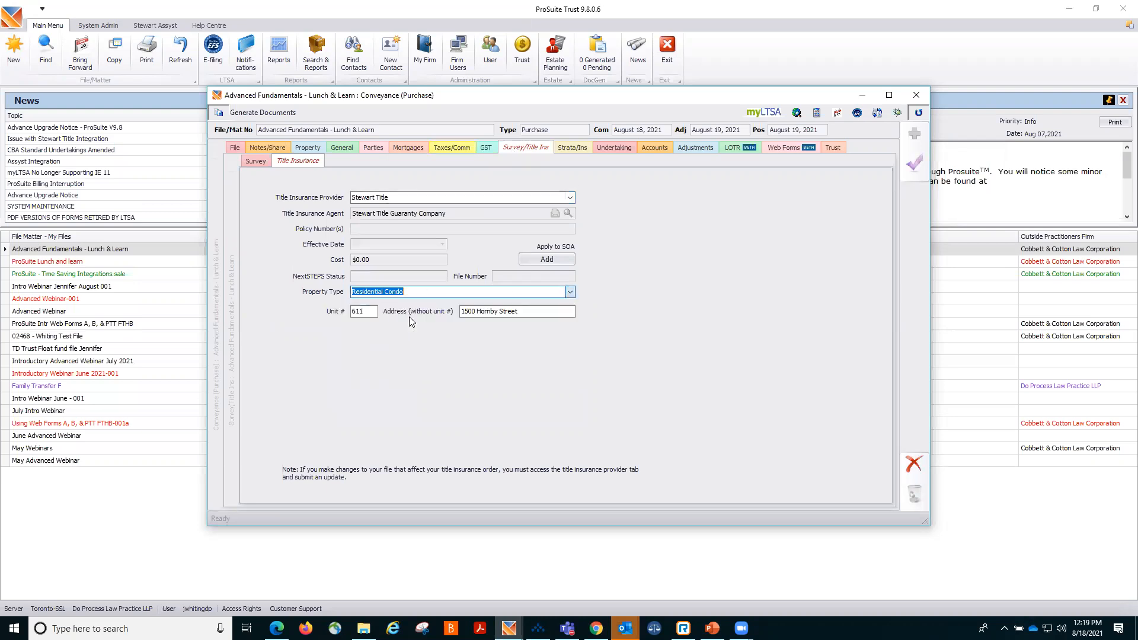
pyautogui.click(906, 169)
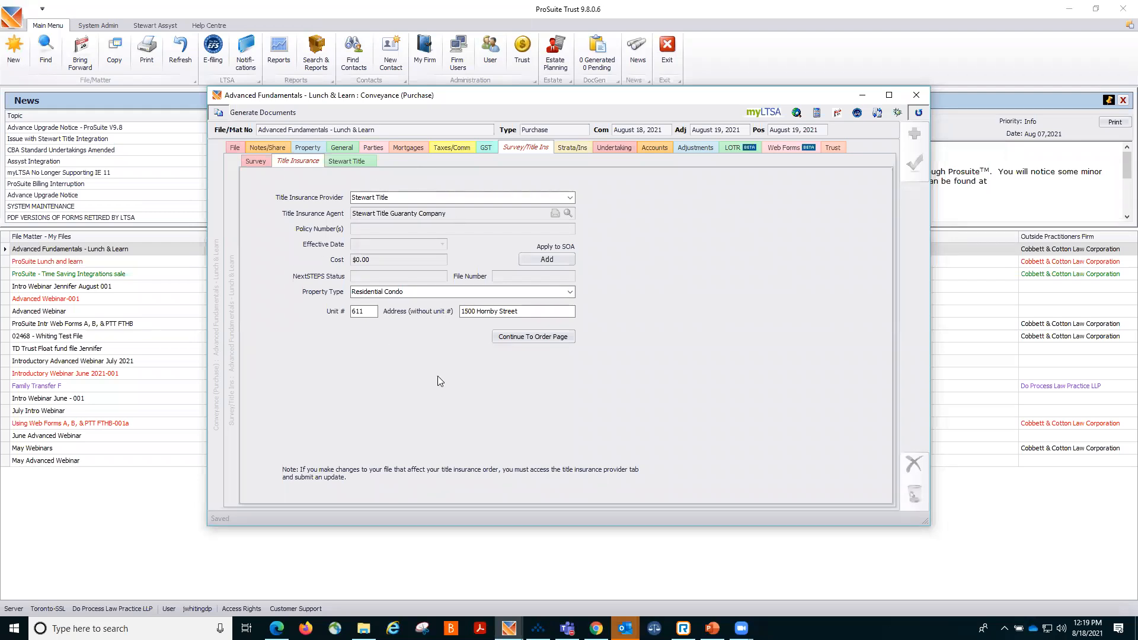
# Look through the survey, strata and insurance, and undertaking details, including the undertaking library list.
pyautogui.click(242, 161)
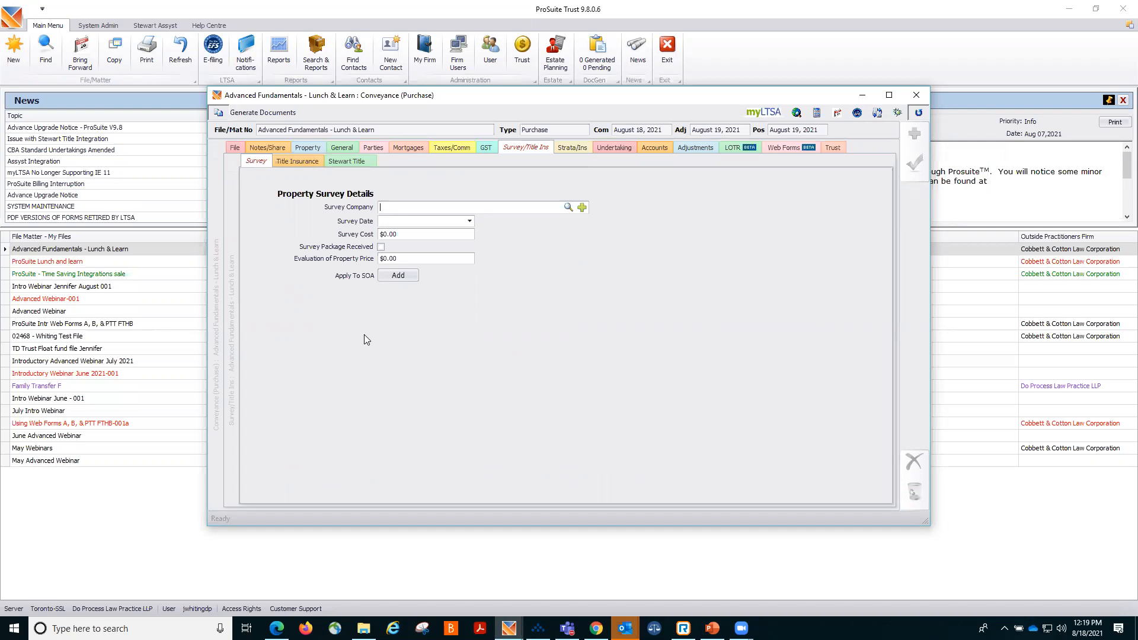
pyautogui.click(571, 148)
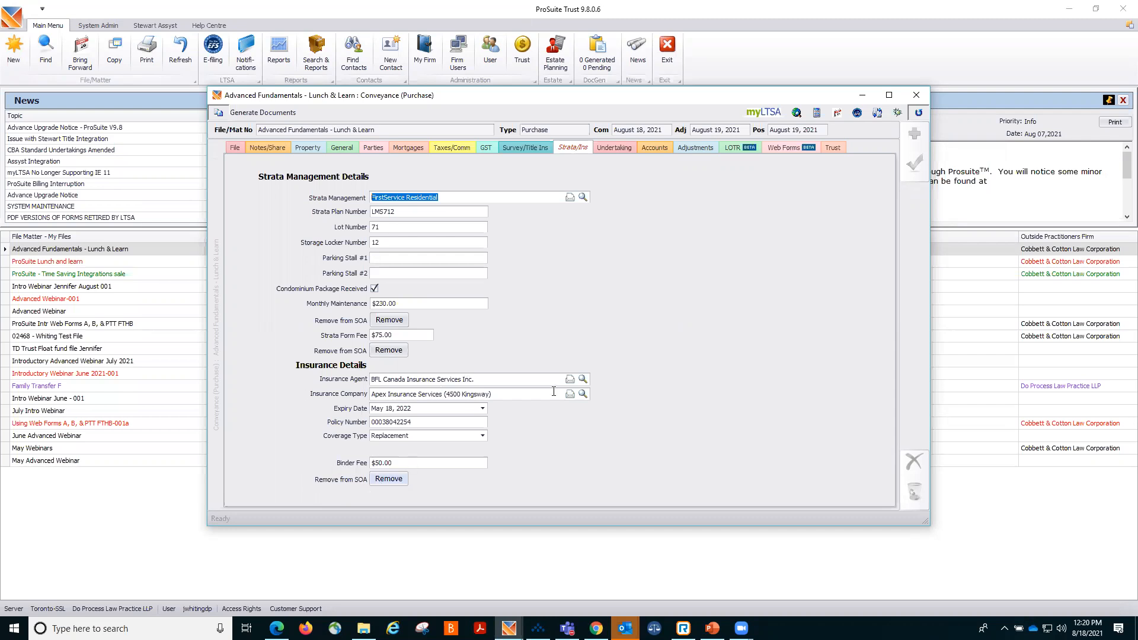
pyautogui.click(620, 148)
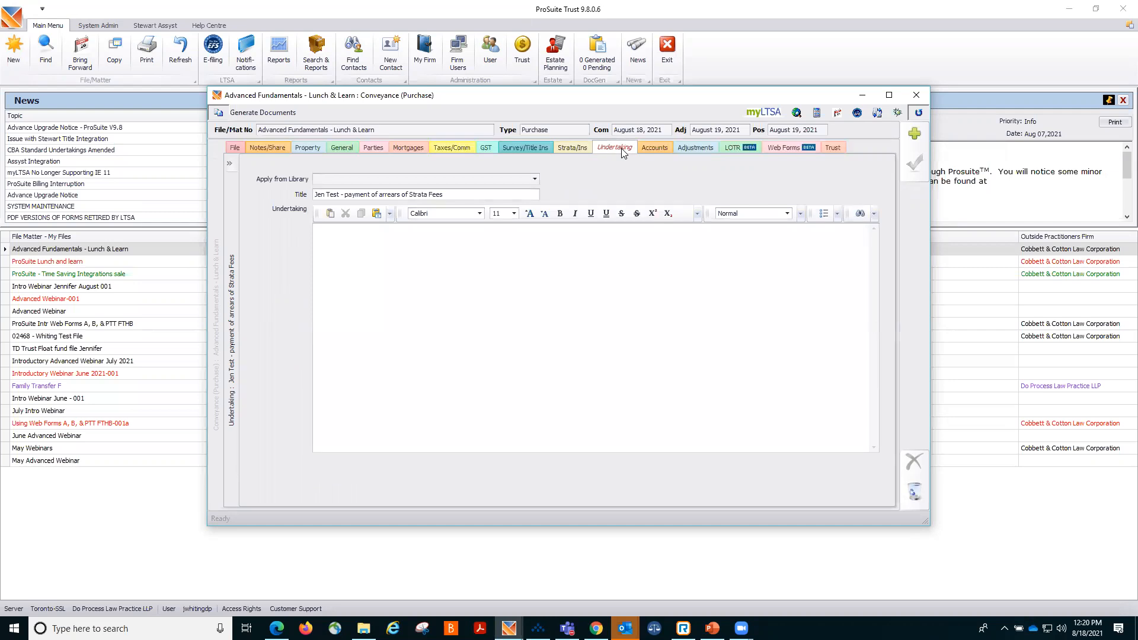
pyautogui.click(535, 178)
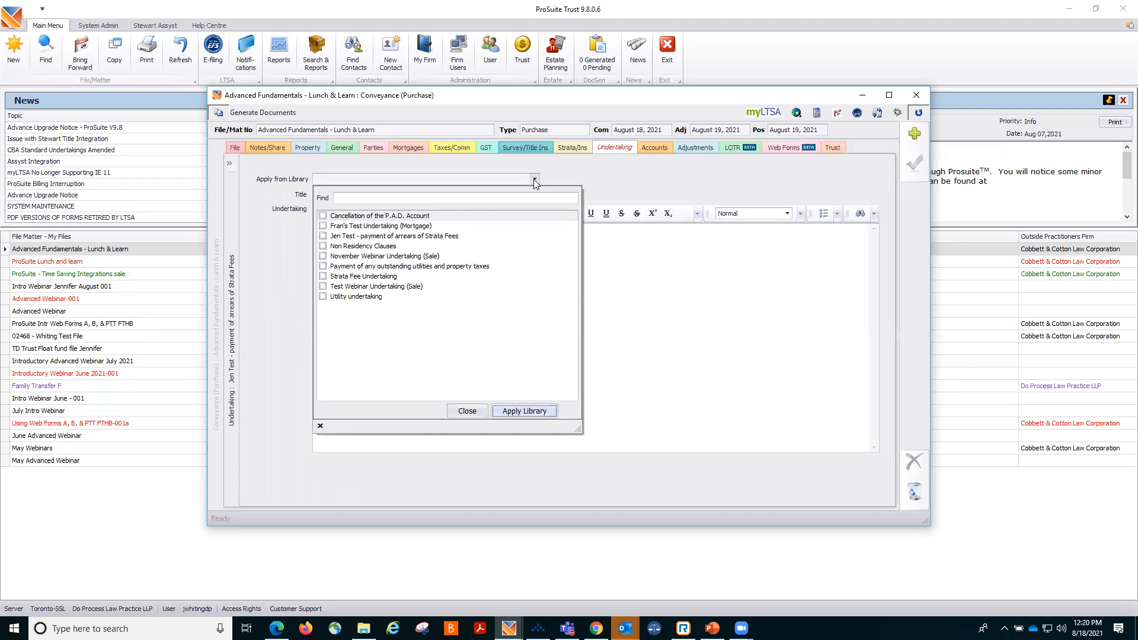
pyautogui.click(535, 181)
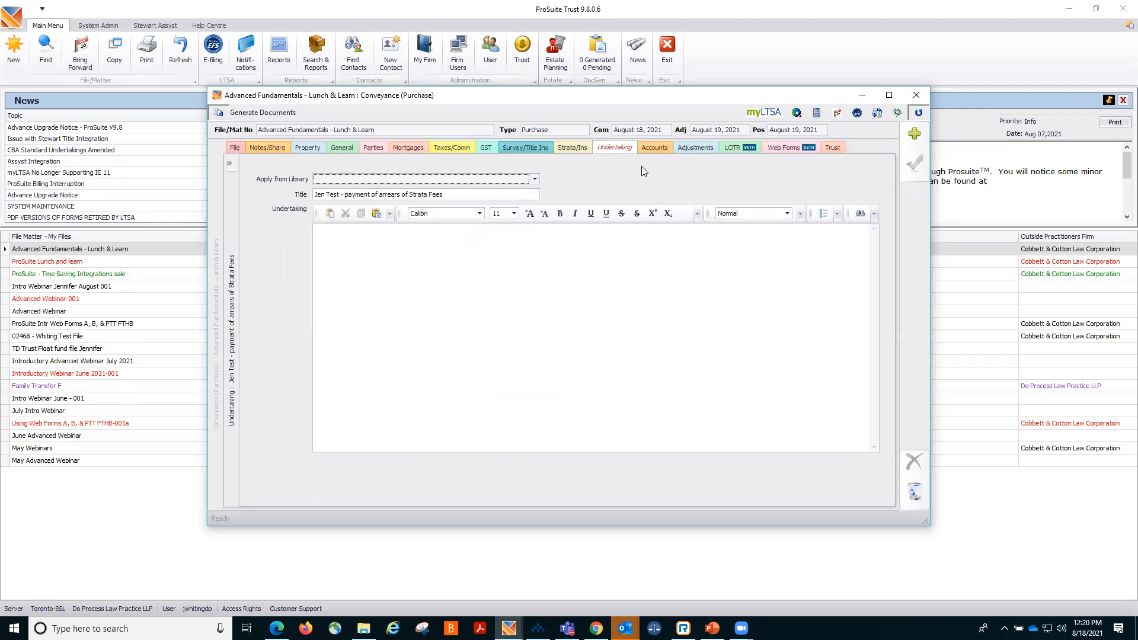
# Open the accounts details and browse the available account library list.
pyautogui.click(647, 151)
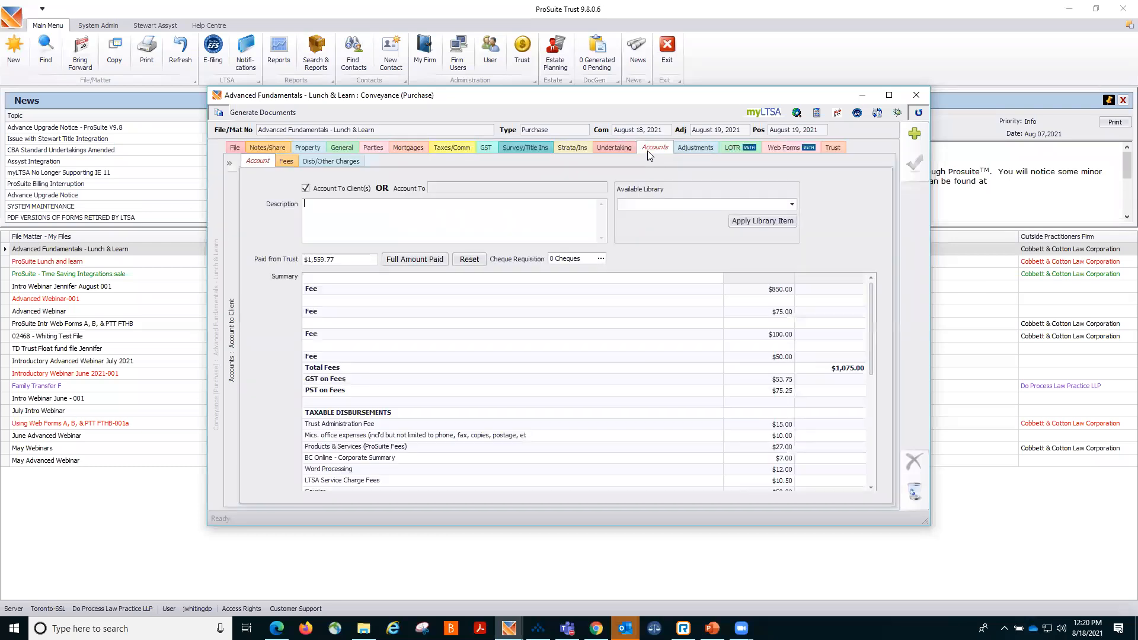
pyautogui.click(792, 206)
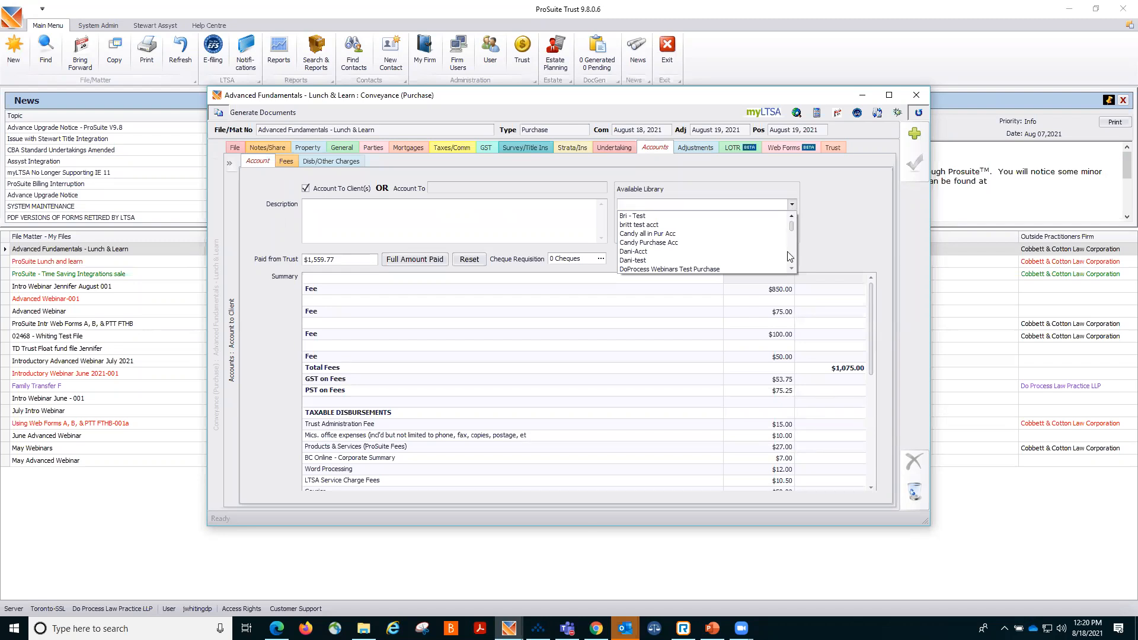
pyautogui.scroll(-3, 793, 269)
pyautogui.click(816, 237)
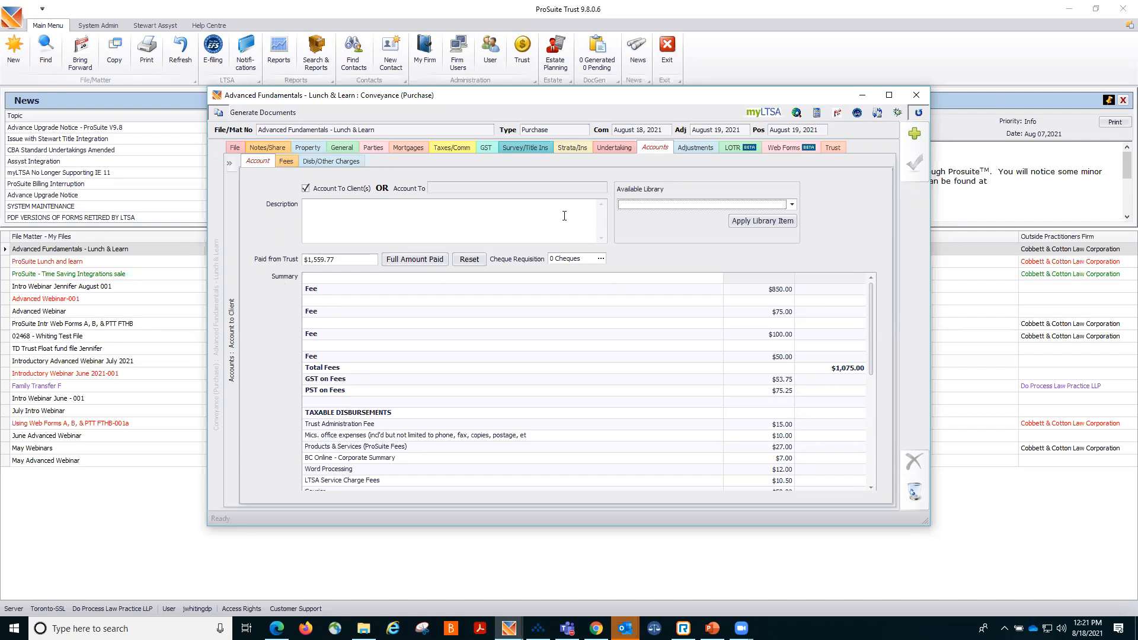
# Review the buyer's and seller's statements of adjustments, seller's other adjustments and trust reconciliation statement.
pyautogui.click(689, 150)
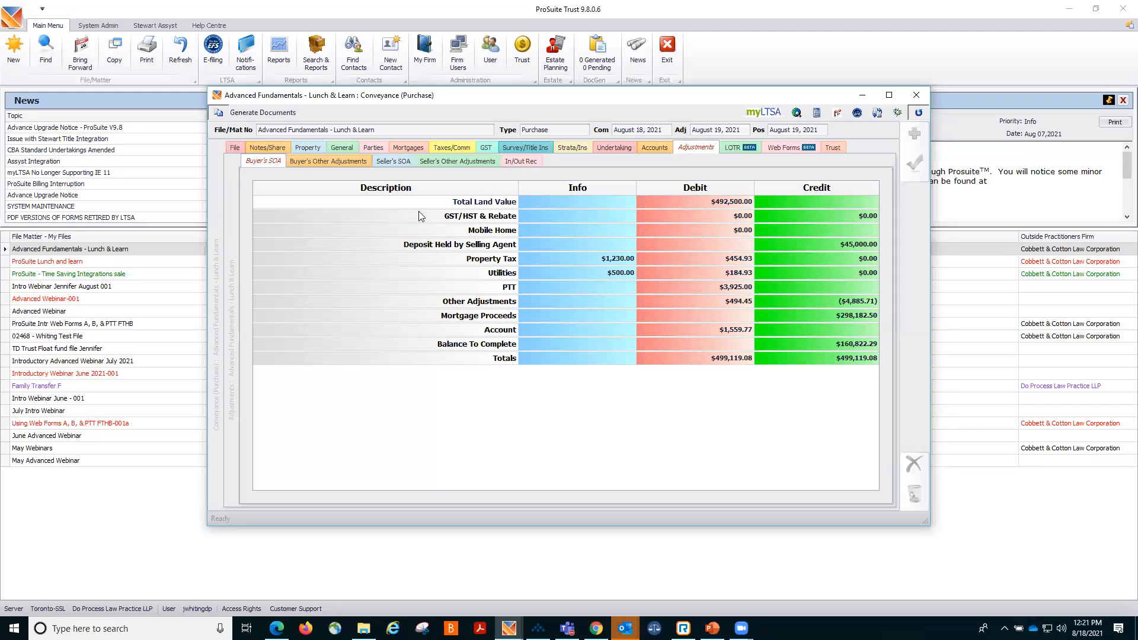
pyautogui.click(400, 162)
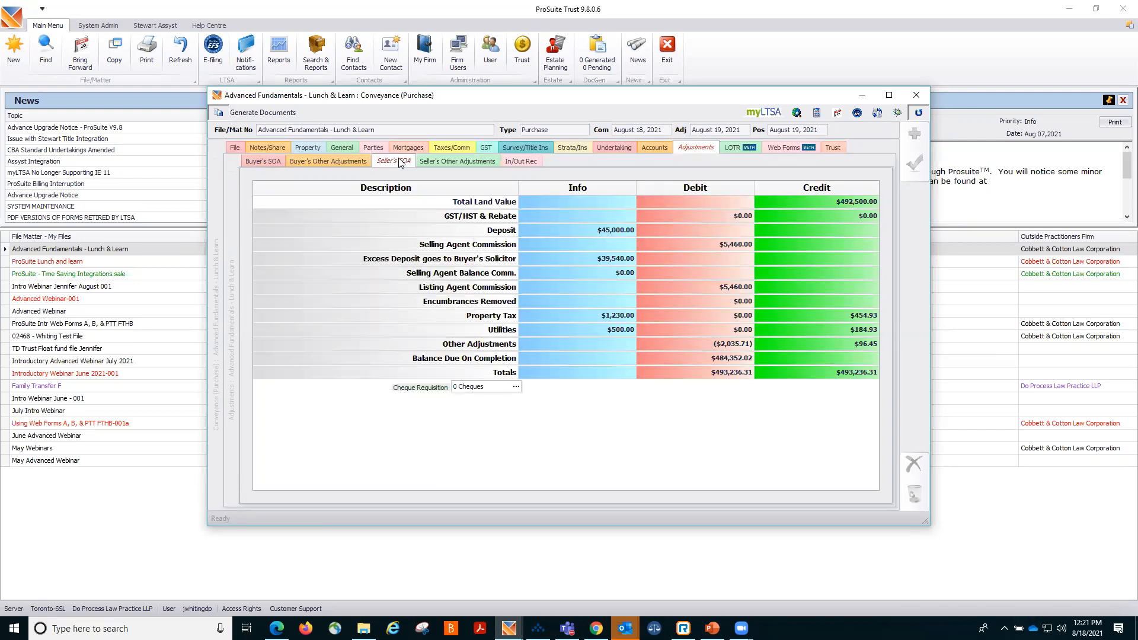
pyautogui.click(340, 161)
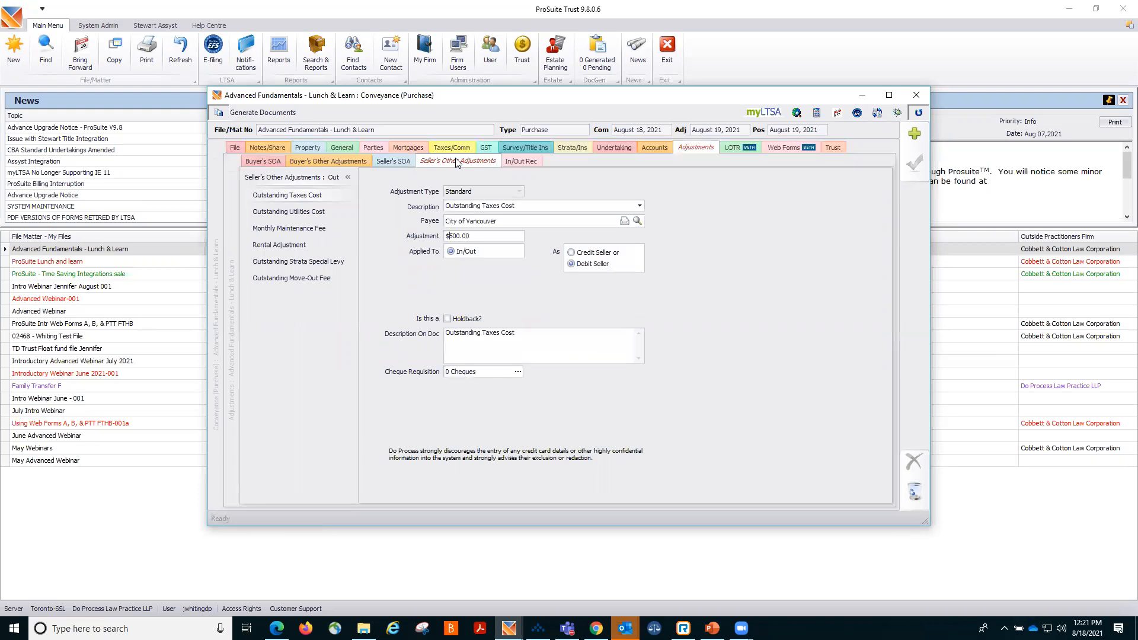
pyautogui.click(526, 164)
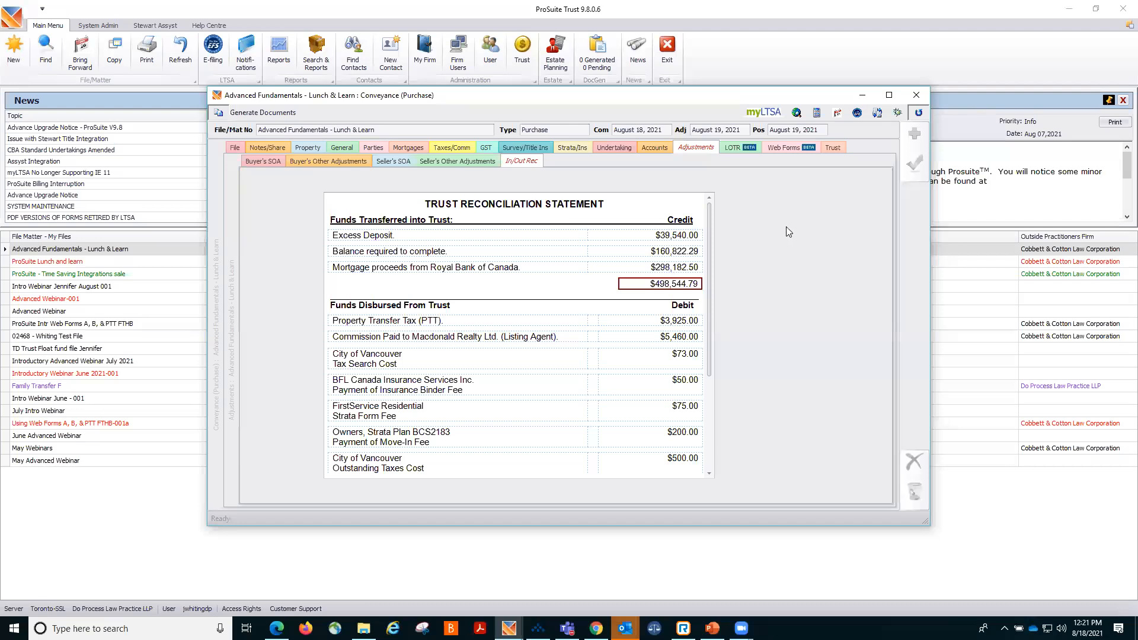
pyautogui.click(833, 148)
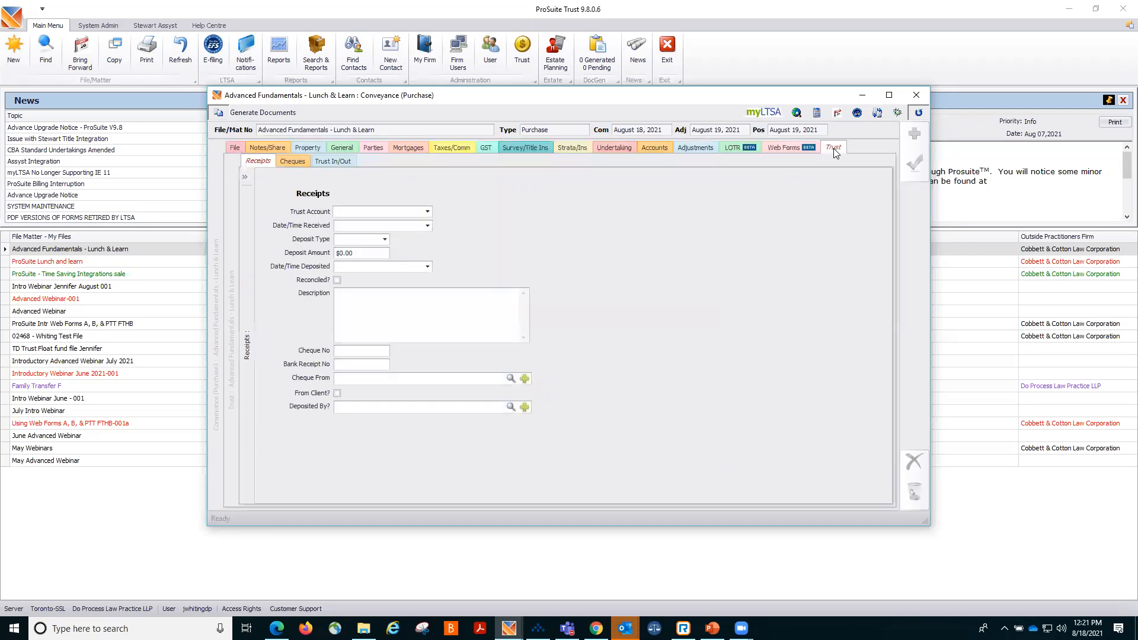
# Add a trust receipt for $39,540.00 described as "excess deposit" and save it.
pyautogui.click(244, 177)
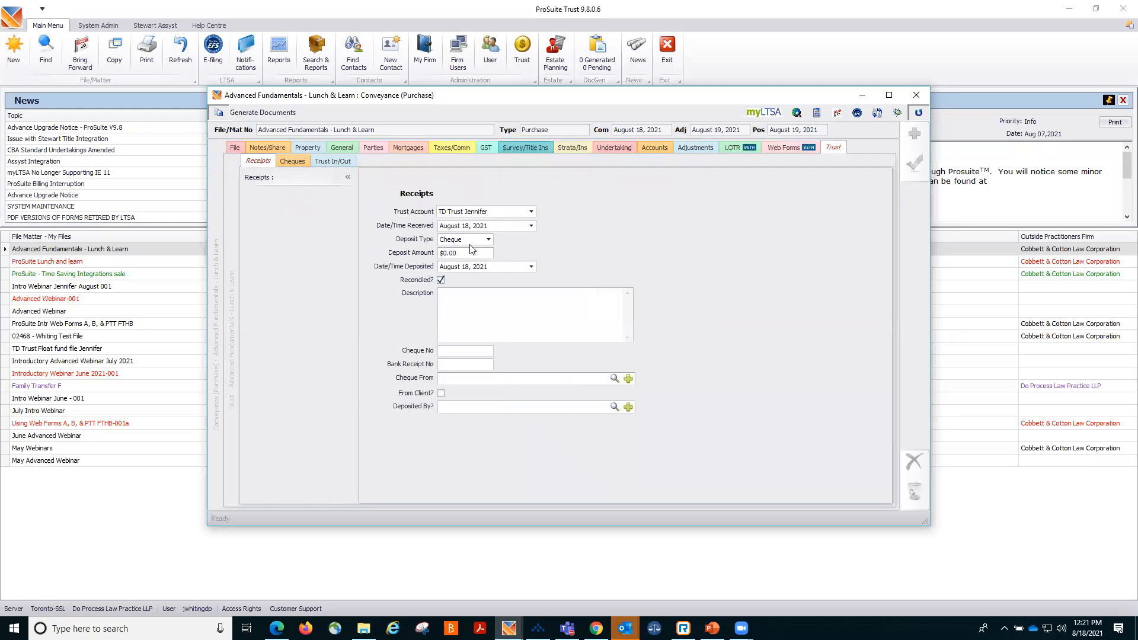
pyautogui.moveTo(477, 256); pyautogui.dragTo(350, 260)
pyautogui.write('39,540')
pyautogui.click(511, 293)
pyautogui.write('excess deposit')
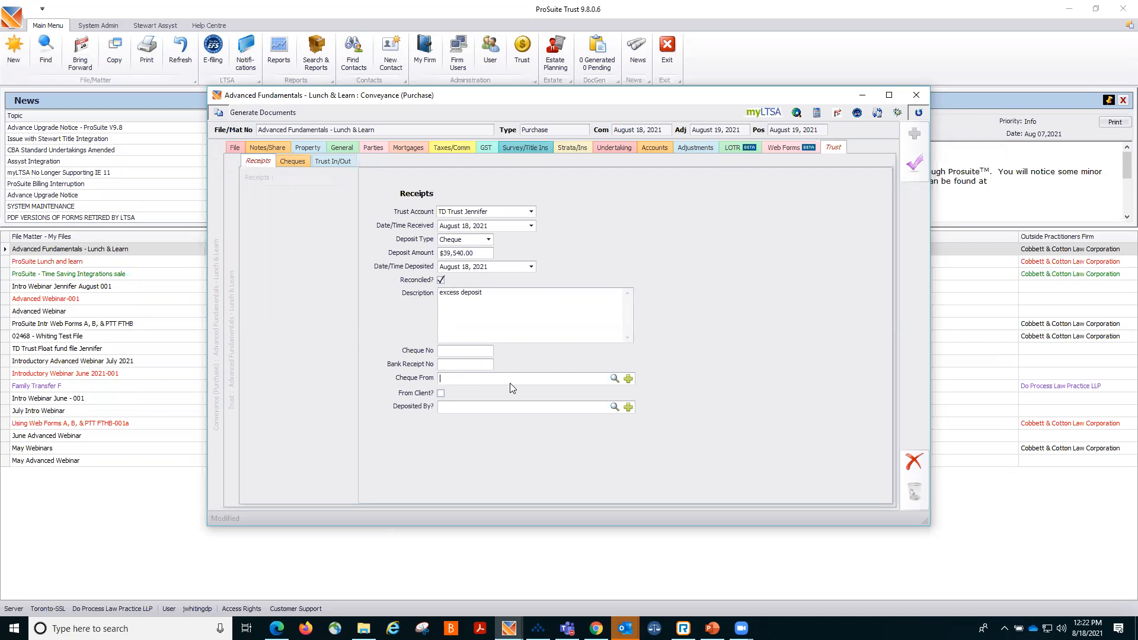
pyautogui.click(913, 162)
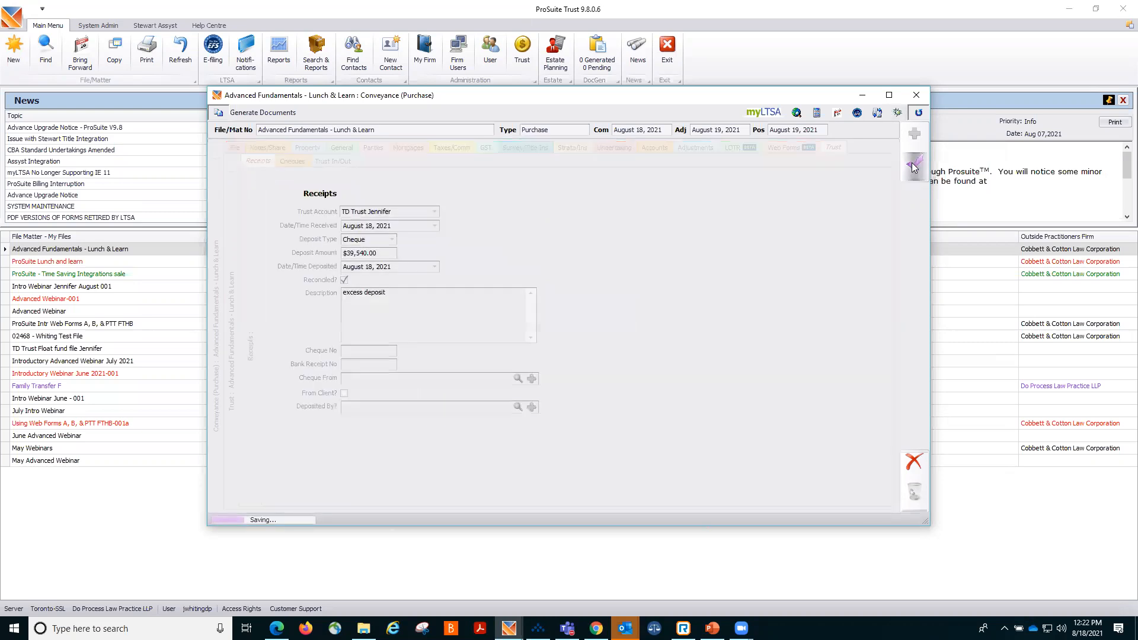
# Review the commission and deposit details on the commissions section.
pyautogui.click(444, 146)
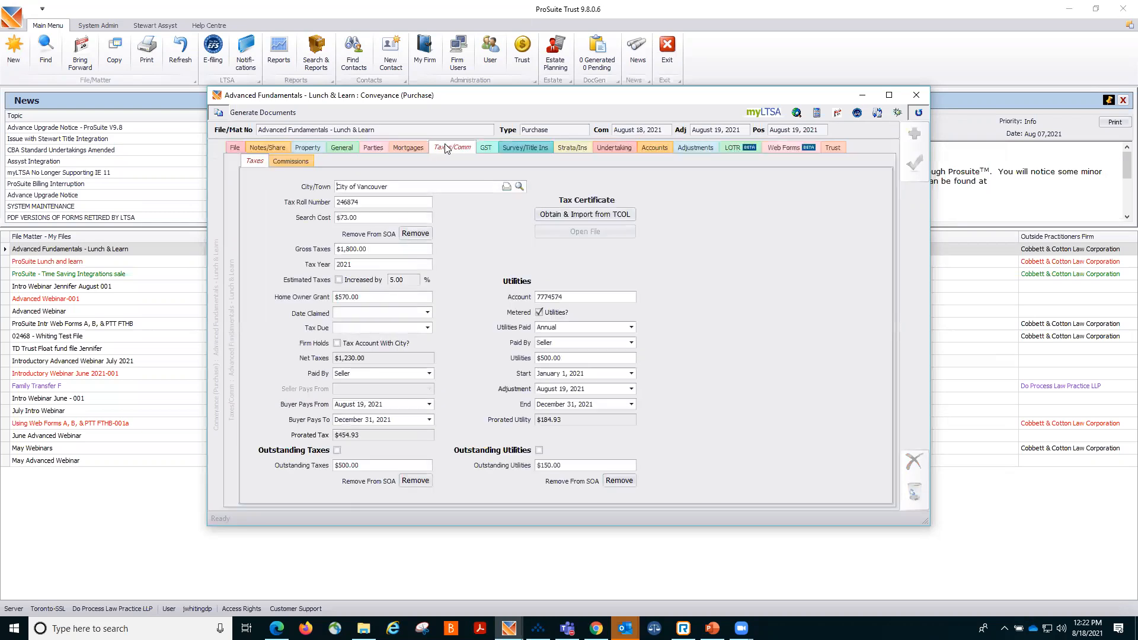
pyautogui.click(289, 160)
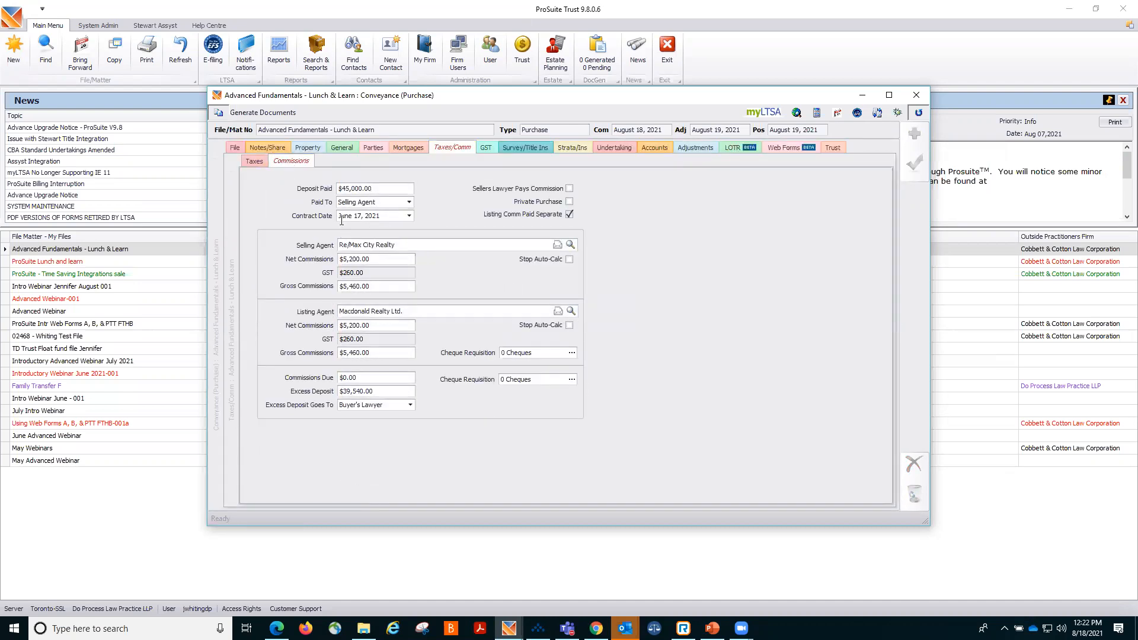
pyautogui.click(568, 213)
# Set the excess deposit receipt's cheque source to the contact Re/Max City Realty and save the receipt.
pyautogui.click(838, 148)
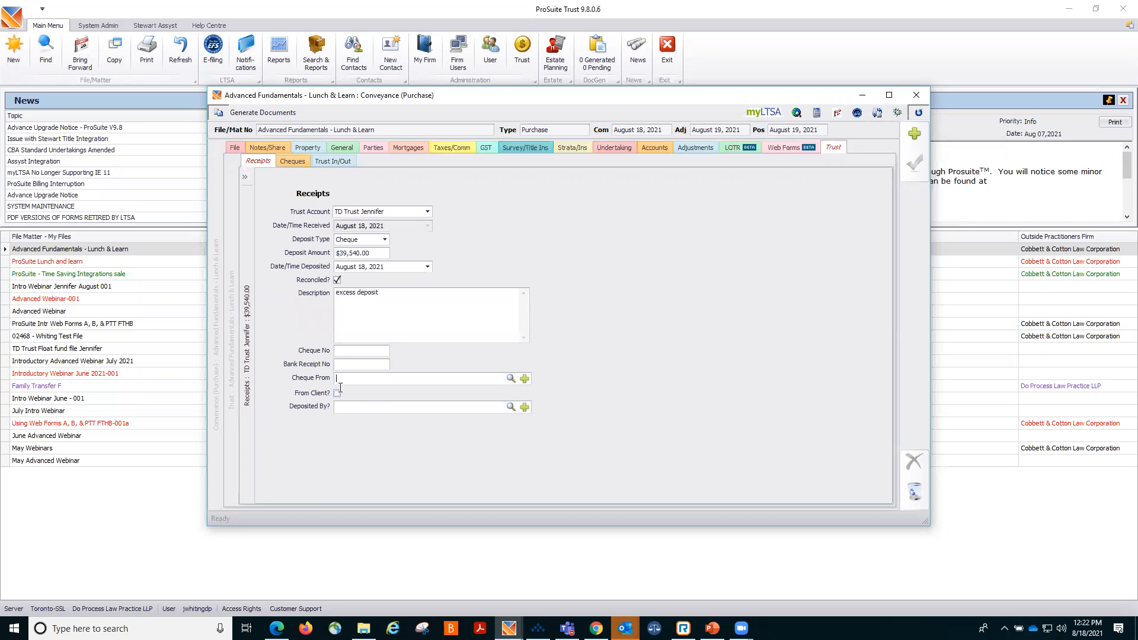
pyautogui.write('Re/Max')
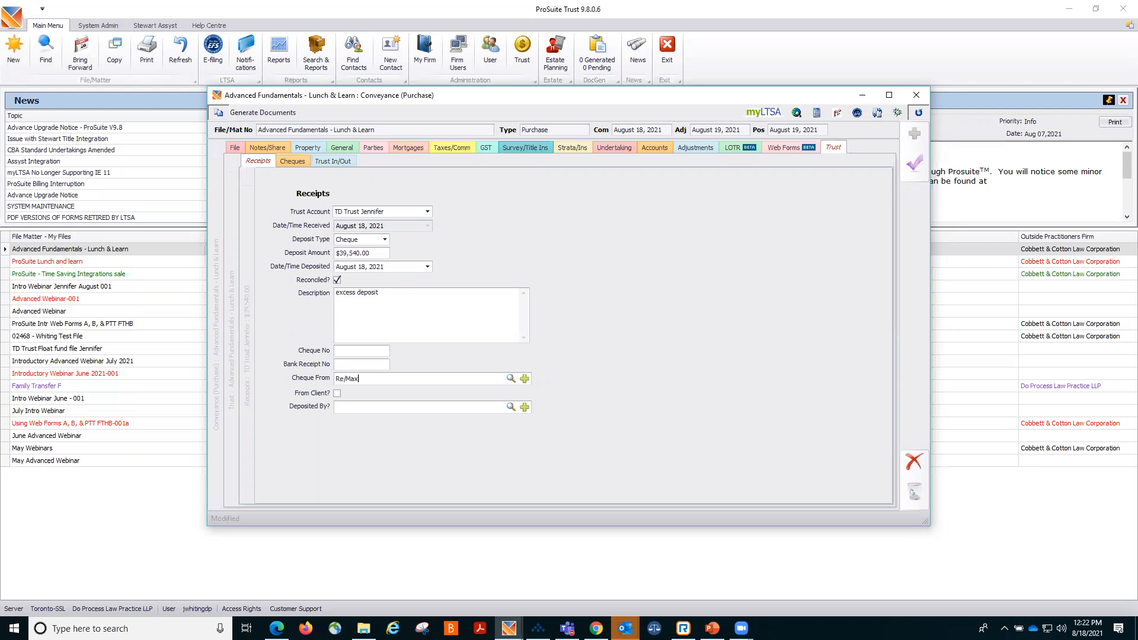
pyautogui.click(510, 380)
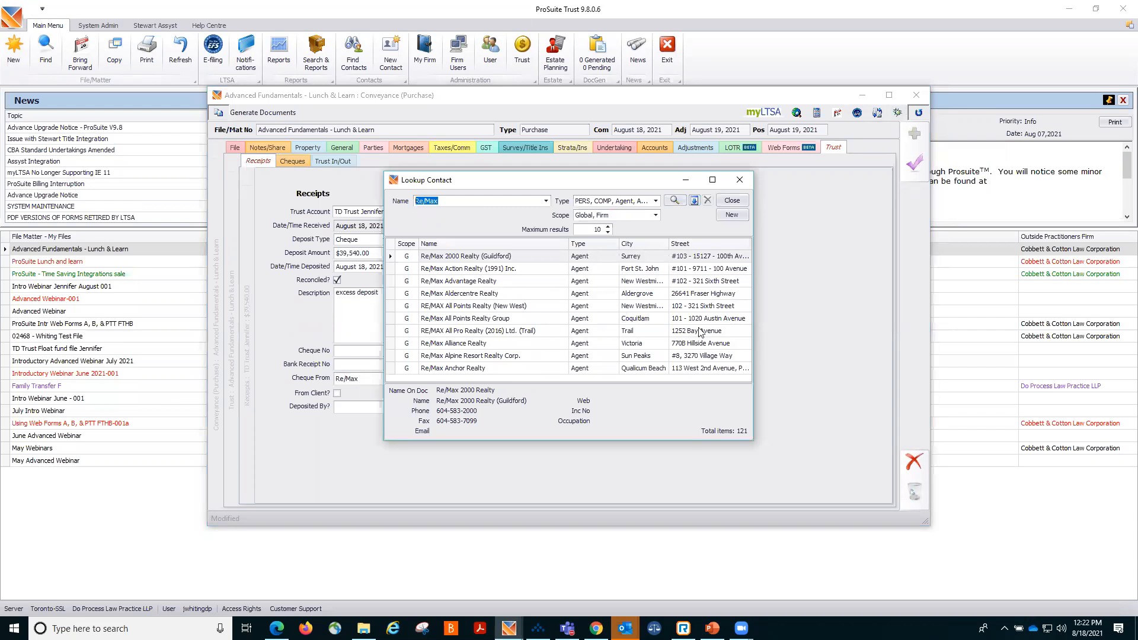
pyautogui.click(490, 197)
pyautogui.write('City')
pyautogui.click(682, 201)
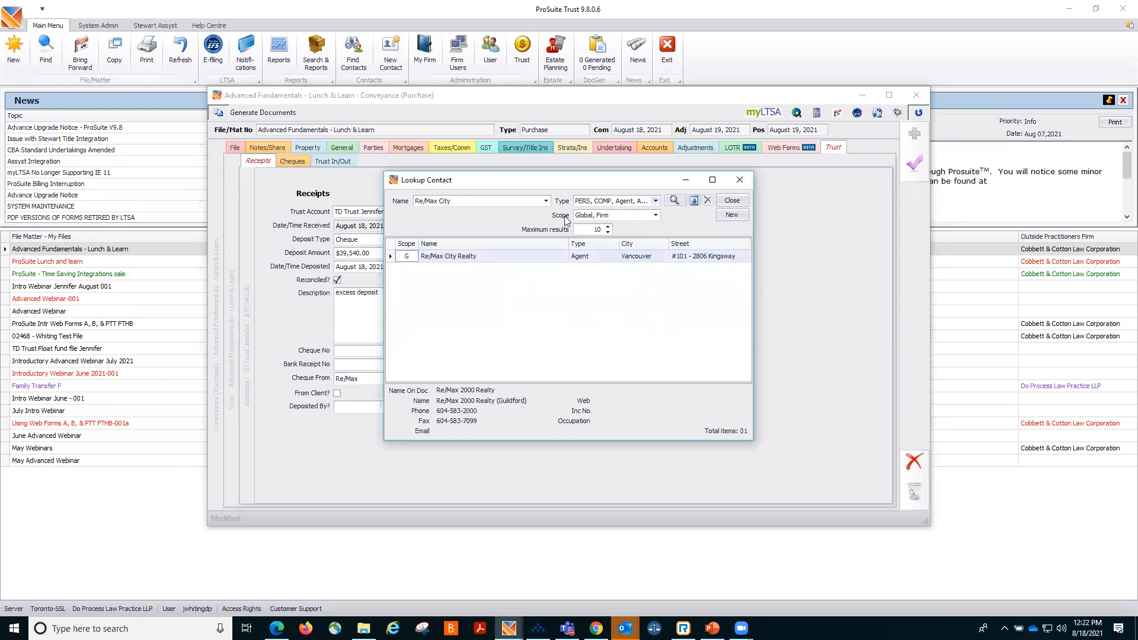
pyautogui.doubleClick(514, 258)
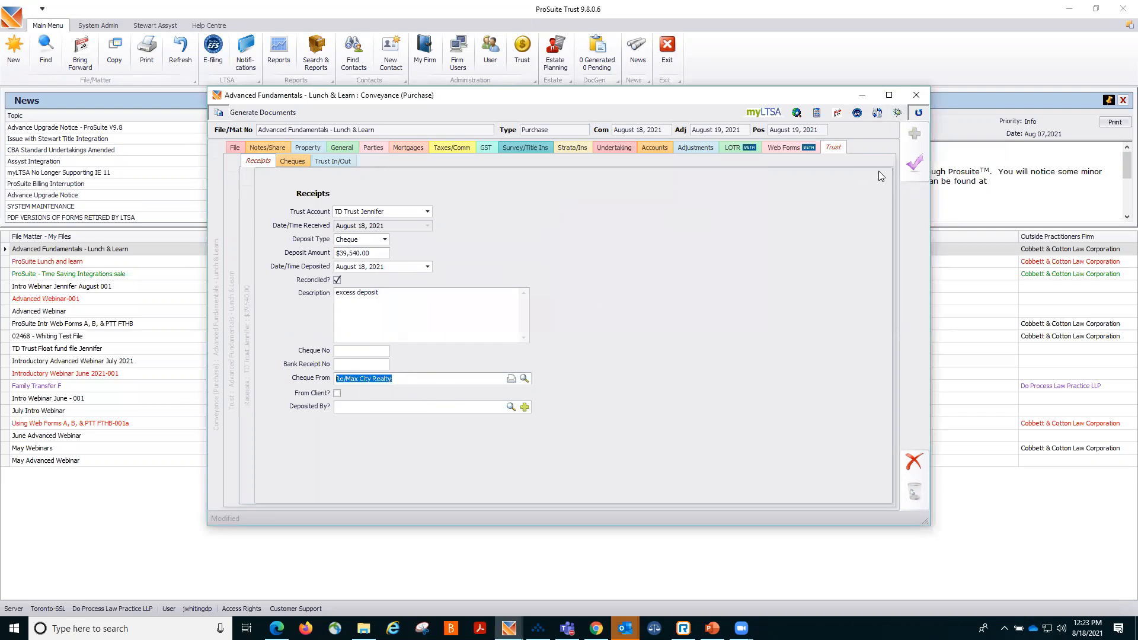
pyautogui.click(915, 162)
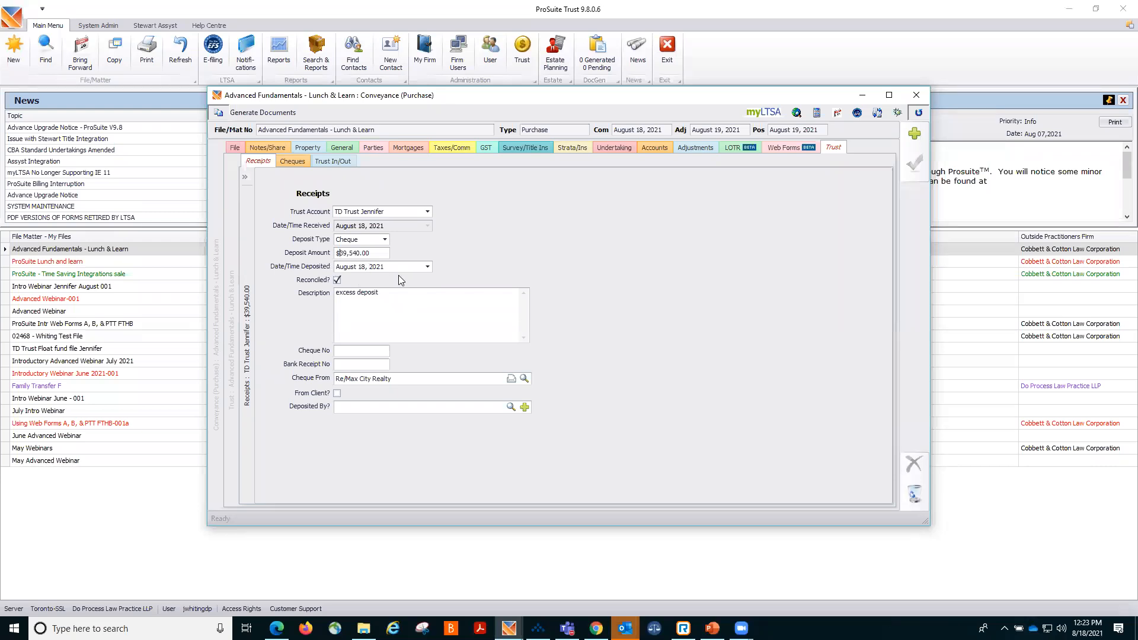
# Change the excess deposit receipt's deposit date to August 9, 2021 and save it.
pyautogui.click(427, 267)
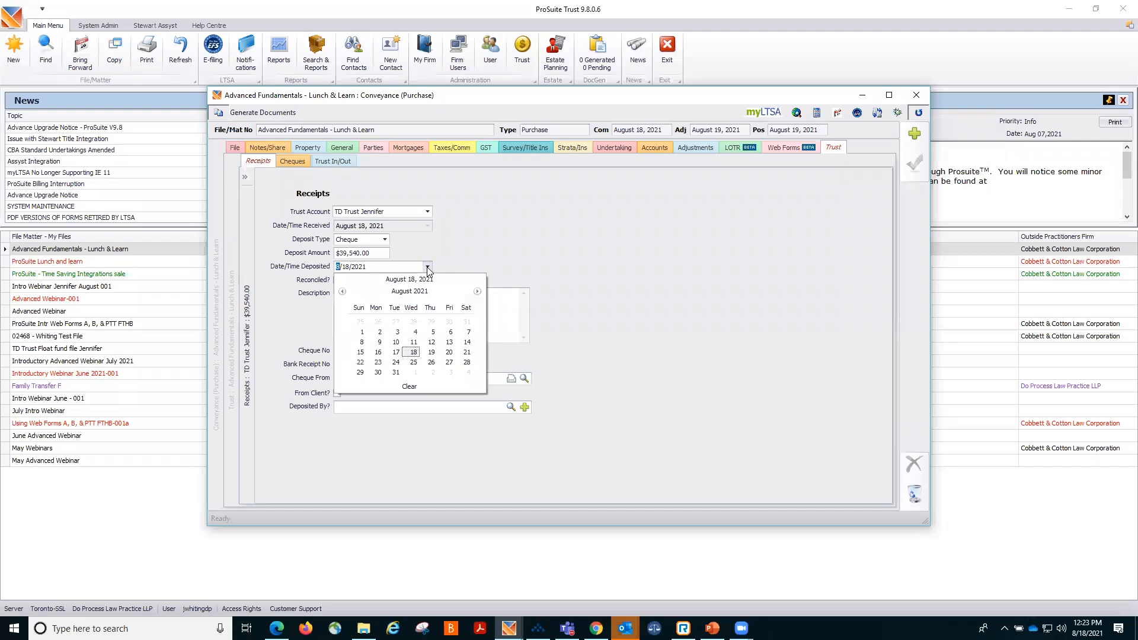
pyautogui.click(380, 342)
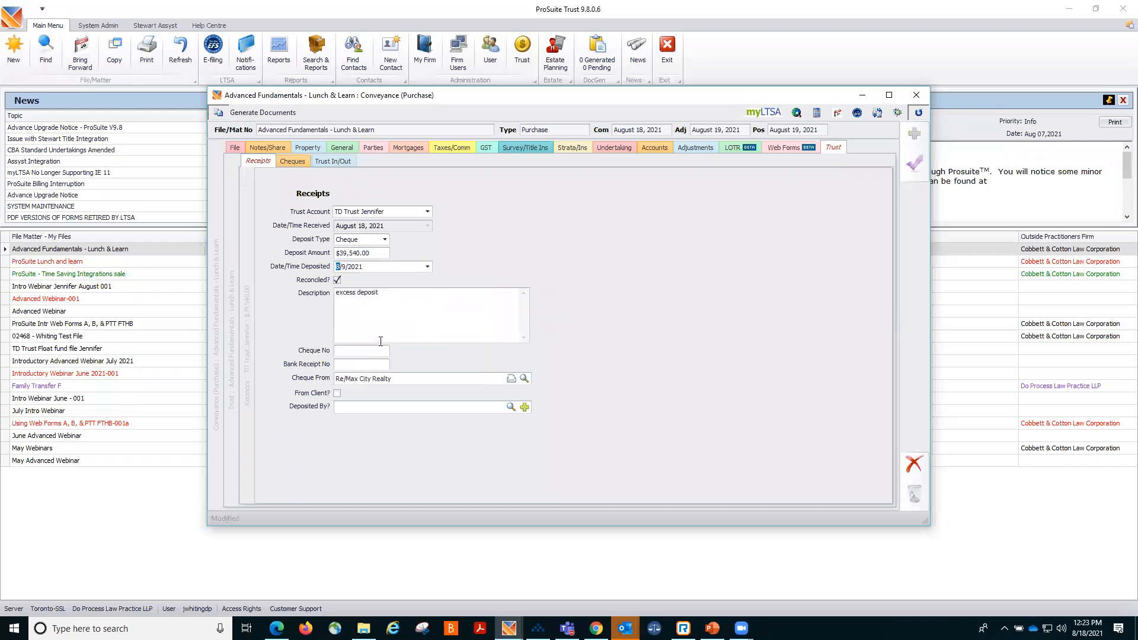
pyautogui.click(913, 166)
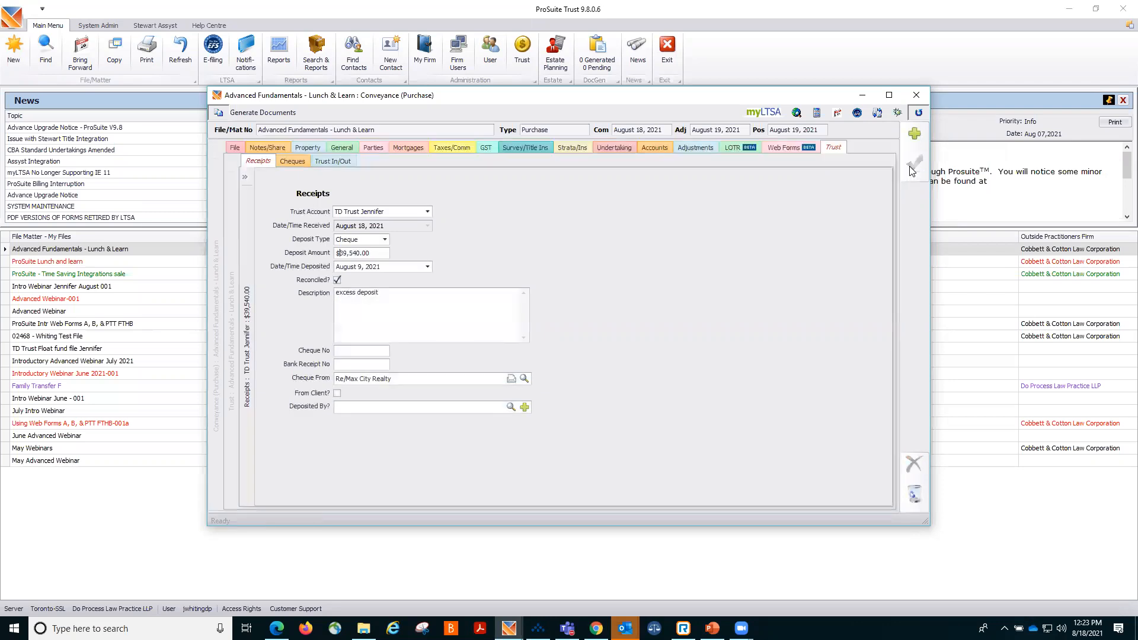
# Add a wire transfer trust receipt for $298,182.50 described as "mtg proceeds" and save it.
pyautogui.click(914, 132)
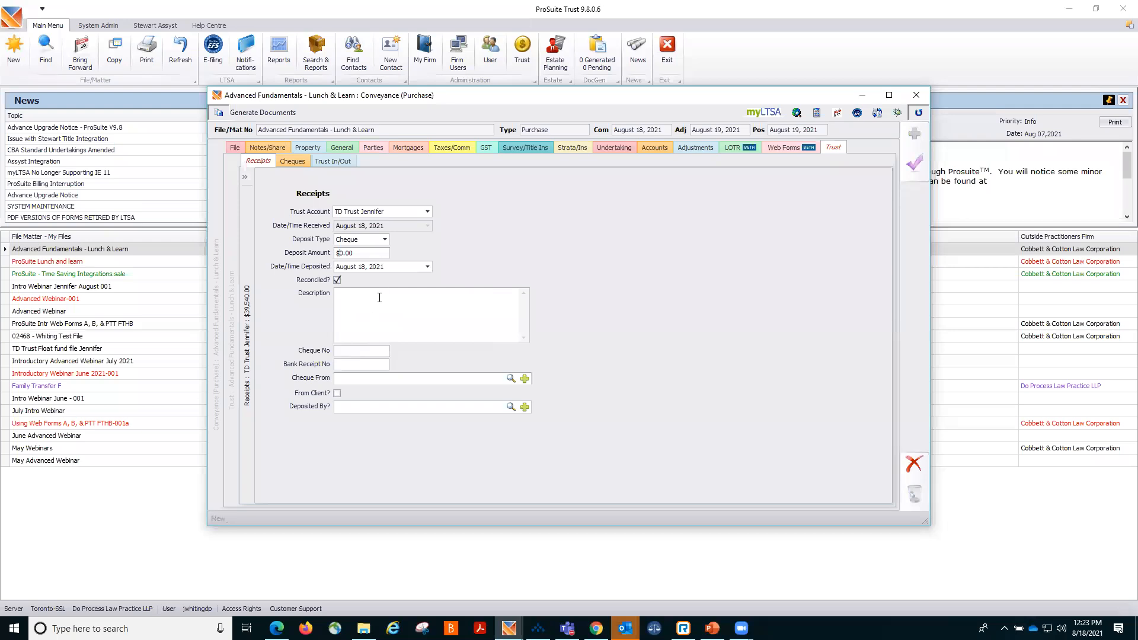
pyautogui.click(384, 239)
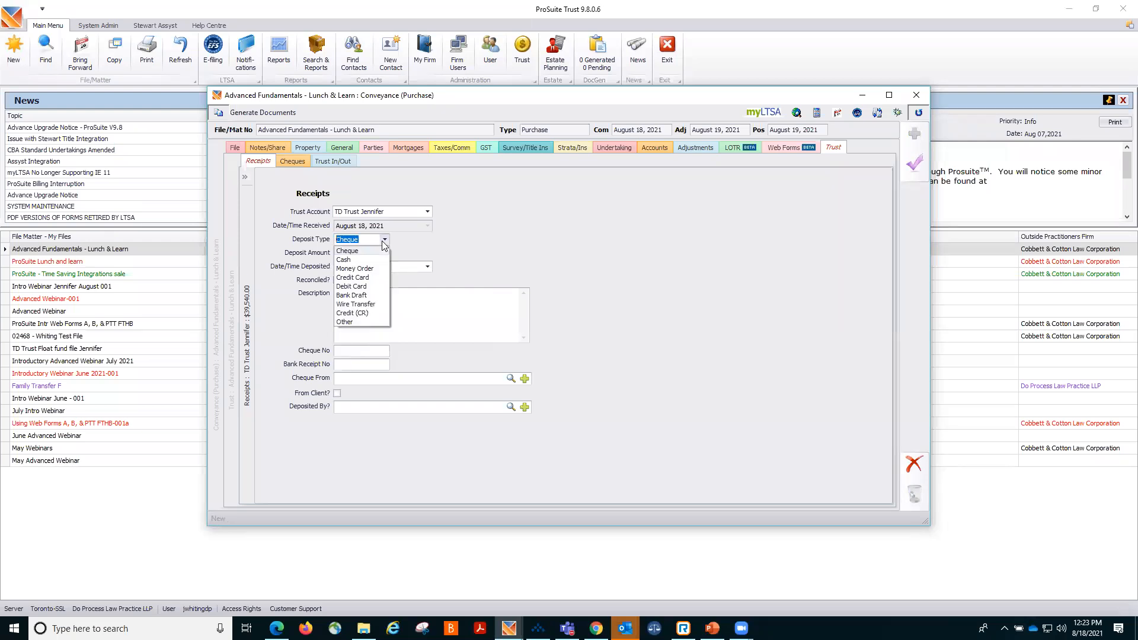
pyautogui.click(356, 304)
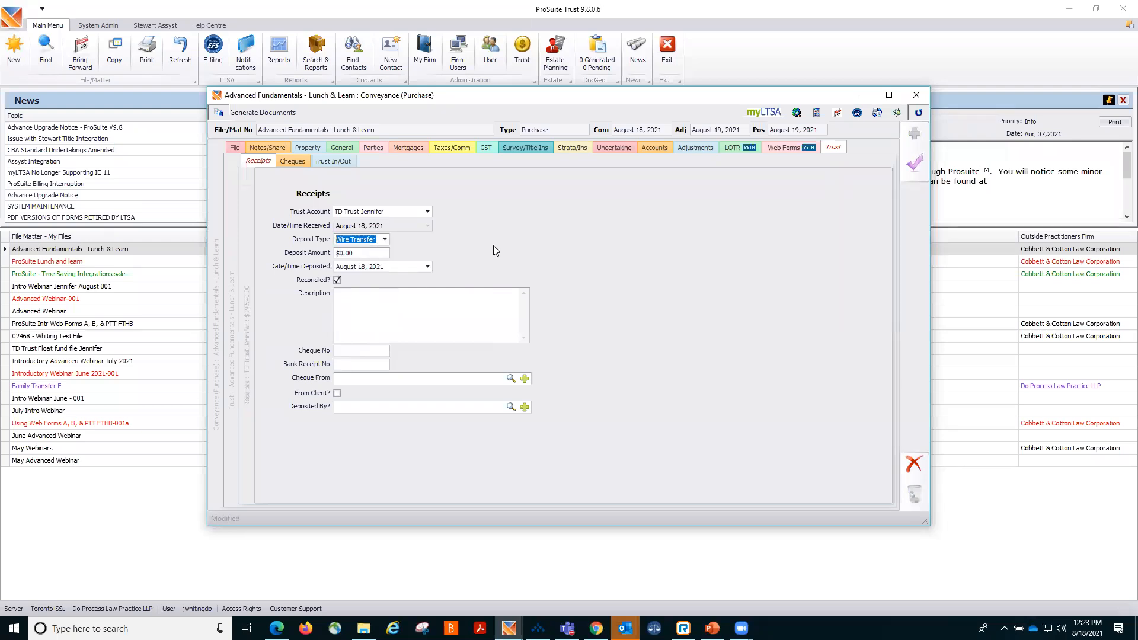
pyautogui.press('Tab')
pyautogui.write('298,182.50')
pyautogui.click(356, 301)
pyautogui.write('mtg proceeds')
pyautogui.click(376, 380)
pyautogui.click(914, 162)
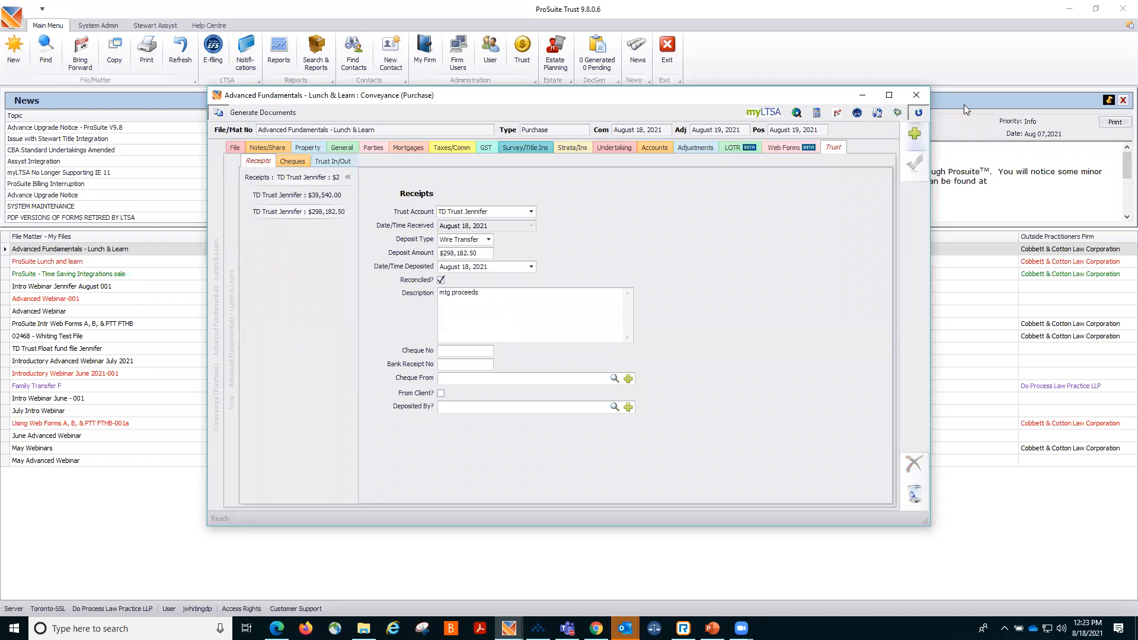
# Add a bank draft trust receipt for $160,822.29 deposited August 16, 2021 and save it.
pyautogui.click(916, 136)
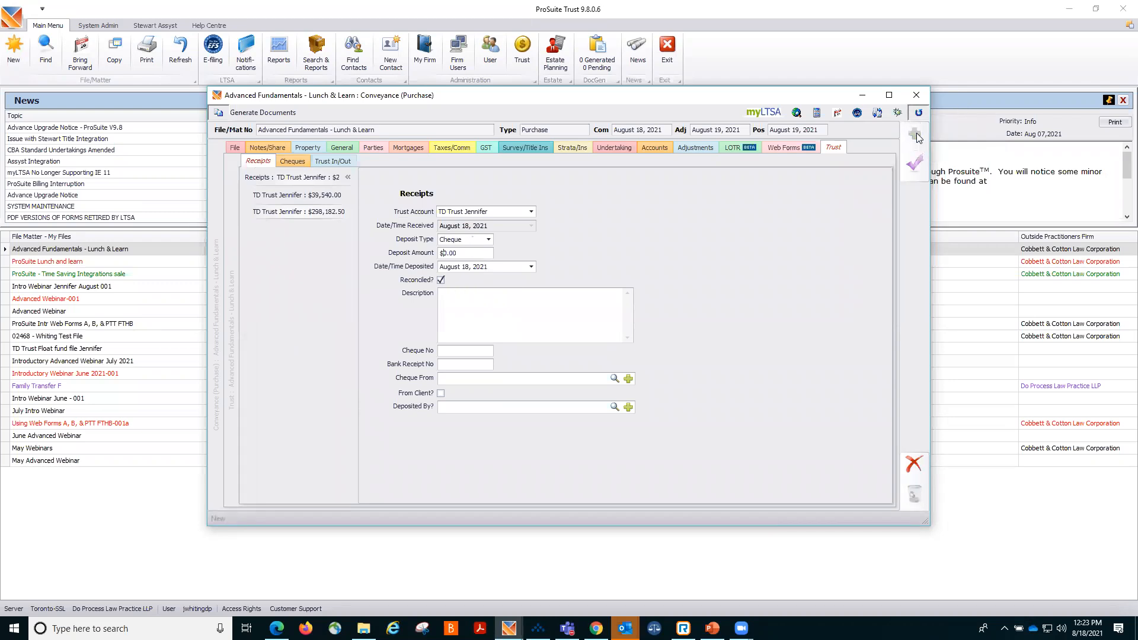
pyautogui.click(489, 240)
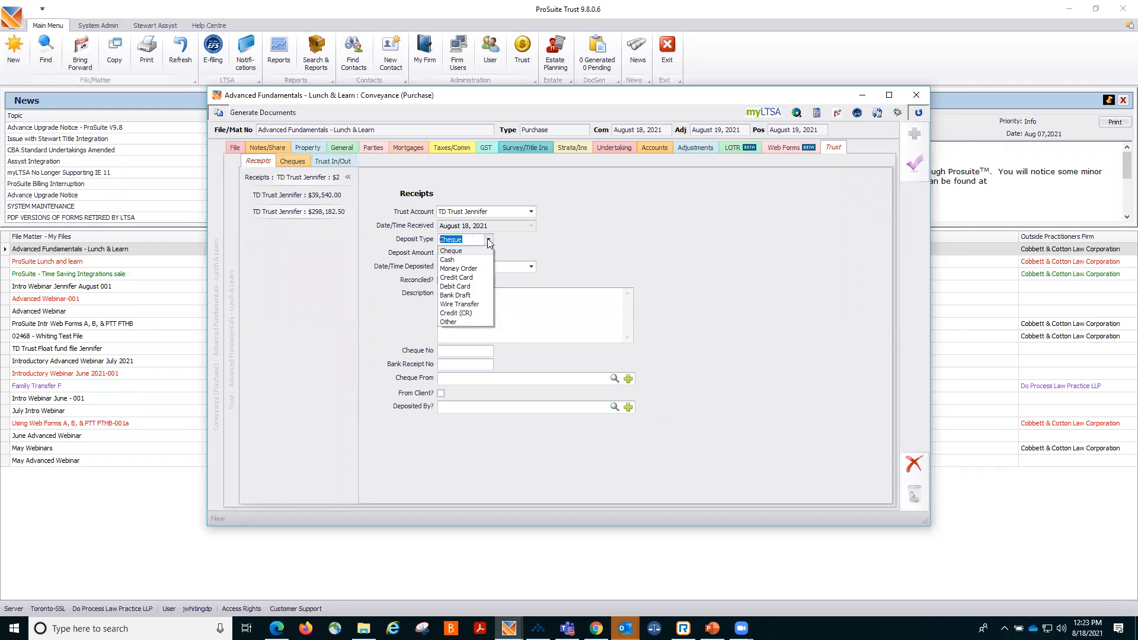
pyautogui.click(455, 295)
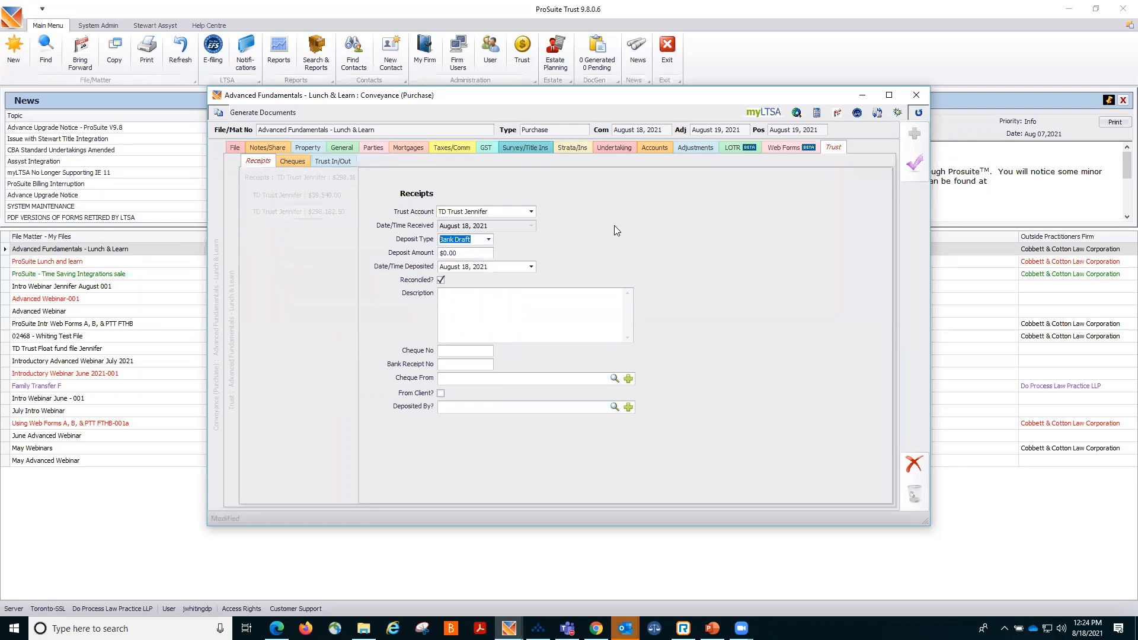
pyautogui.click(460, 252)
pyautogui.moveTo(459, 252); pyautogui.dragTo(415, 252)
pyautogui.write('160,822.29')
pyautogui.click(530, 267)
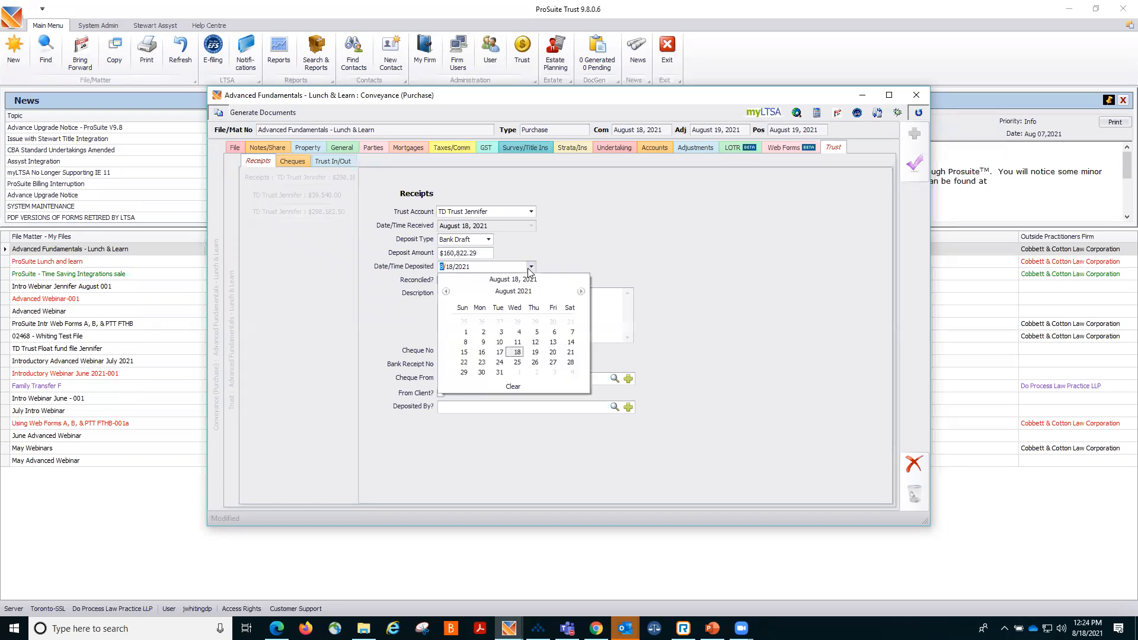
pyautogui.click(480, 352)
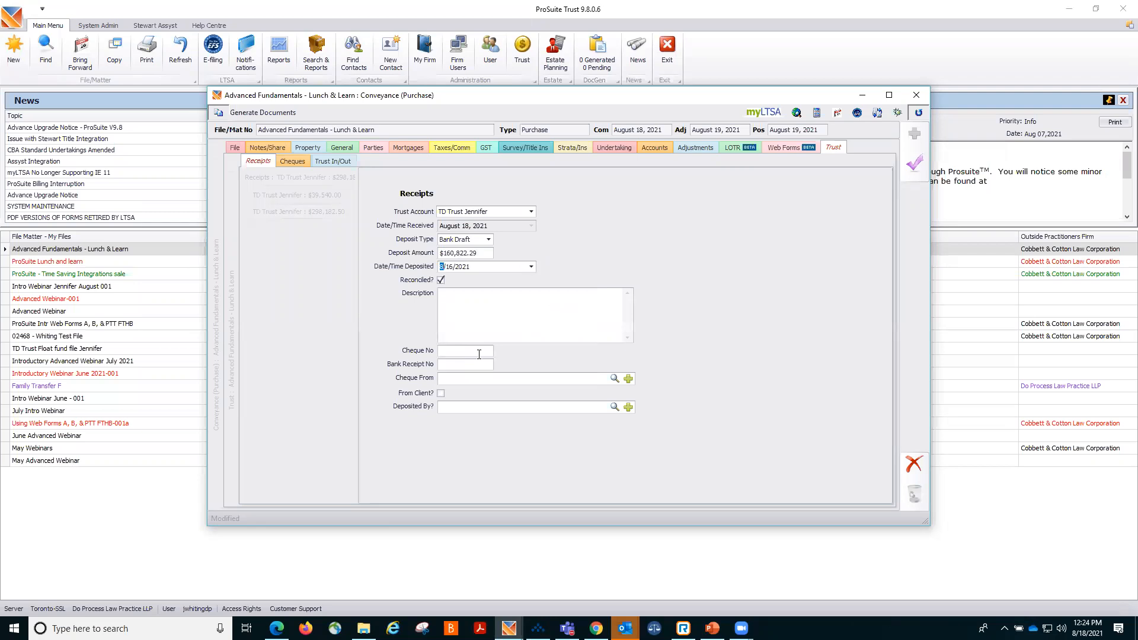
pyautogui.click(914, 162)
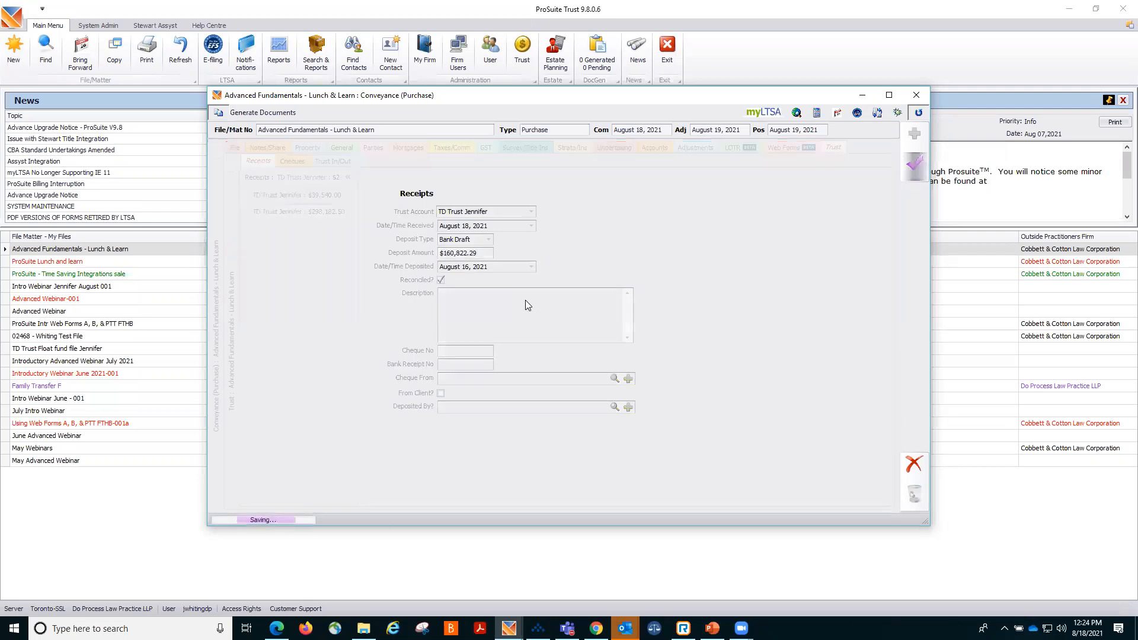
# Describe the bank draft receipt as "closing funds" and save it.
pyautogui.click(526, 300)
pyautogui.write('asdf')
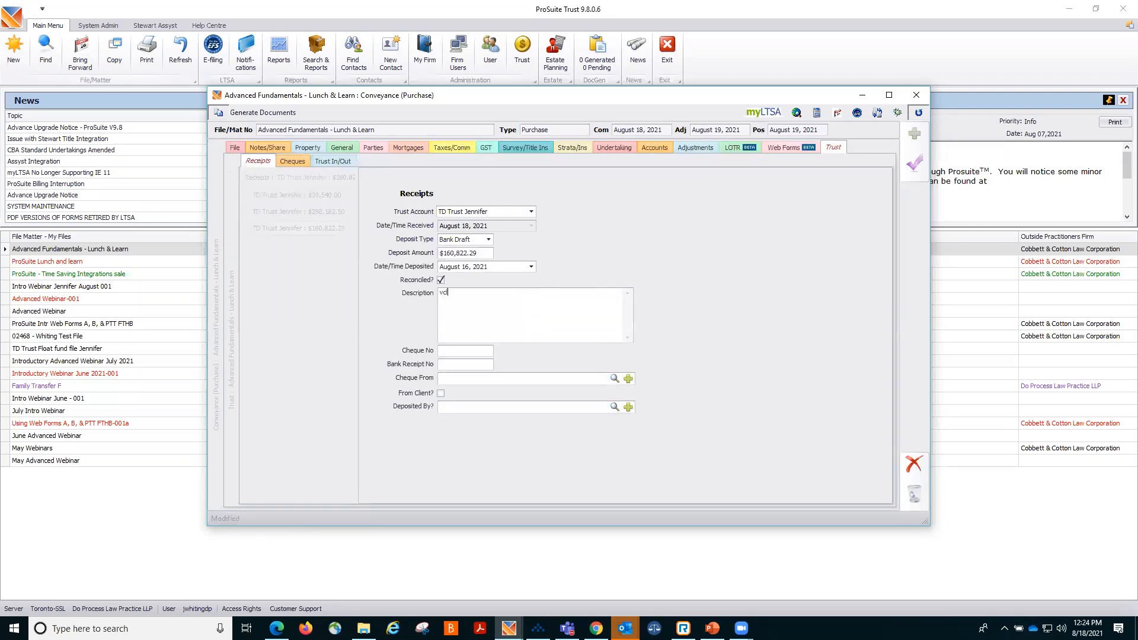
pyautogui.press('BackSpace')
pyautogui.press('BackSpace')
pyautogui.press('BackSpace')
pyautogui.press('BackSpace')
pyautogui.write('closing funds')
pyautogui.click(911, 161)
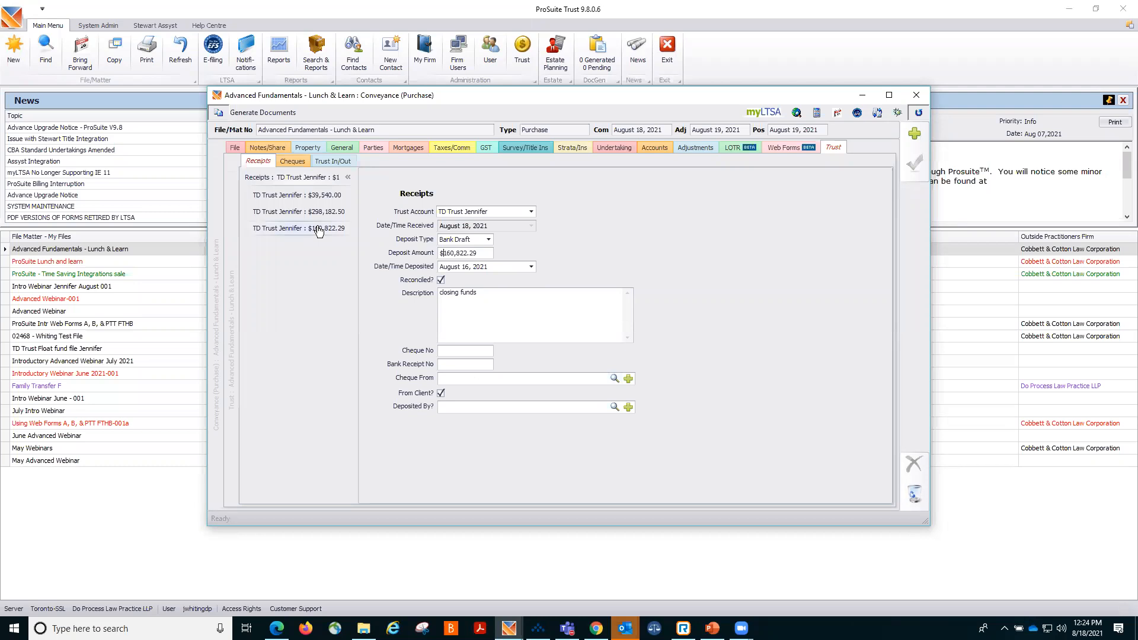
# Review the trust cheques section, then open the property transfer tax cheque requisition on the property's land value details.
pyautogui.click(293, 162)
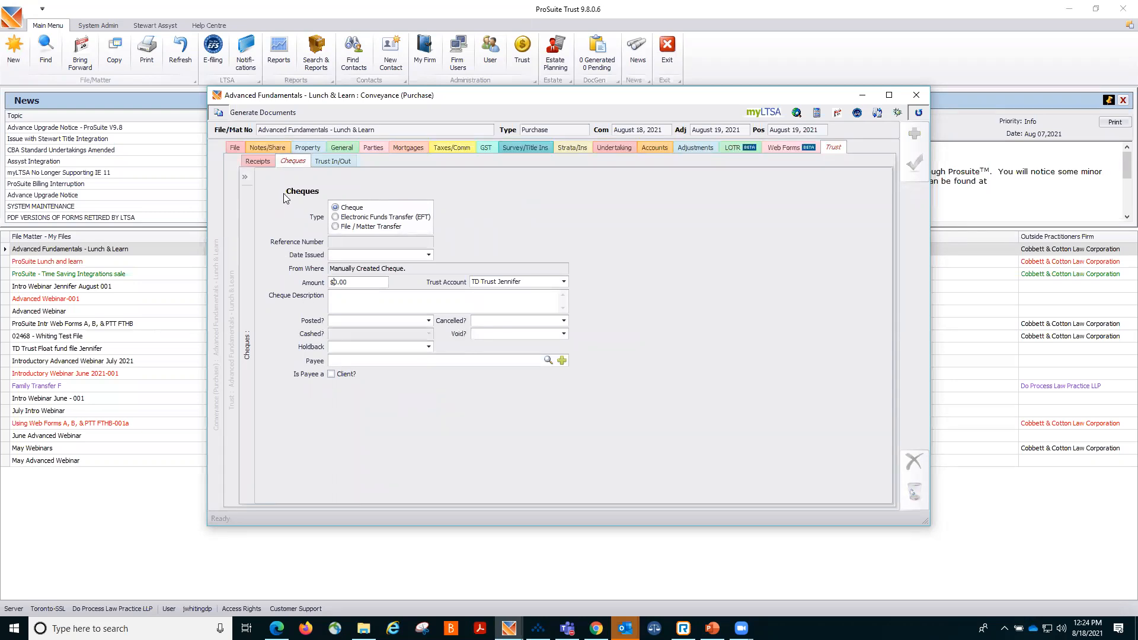
pyautogui.click(306, 148)
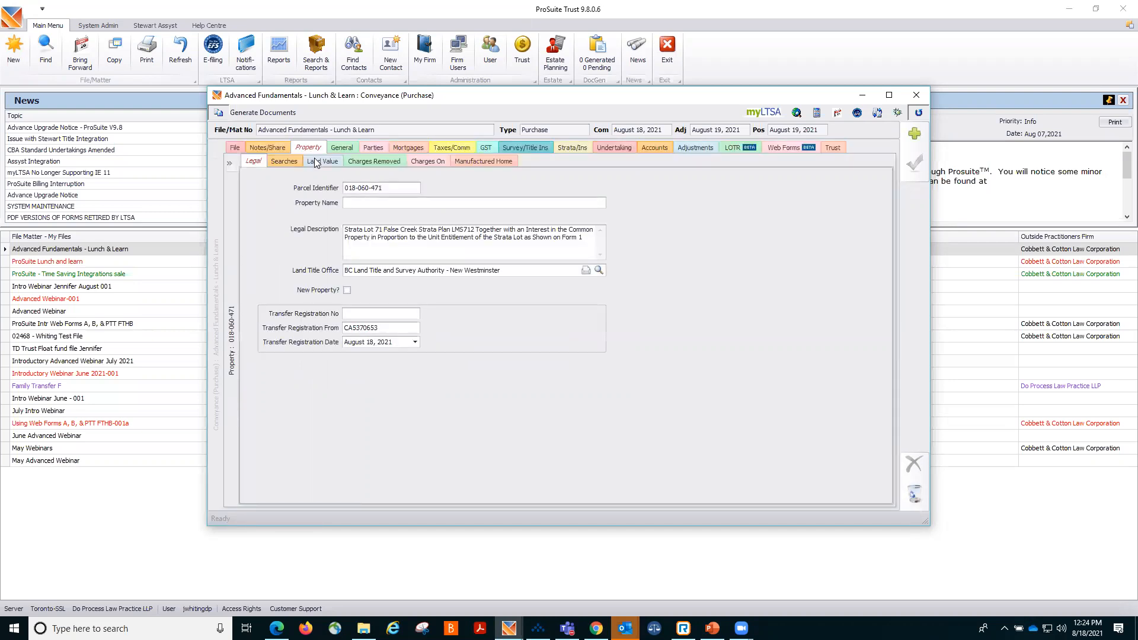
pyautogui.click(314, 161)
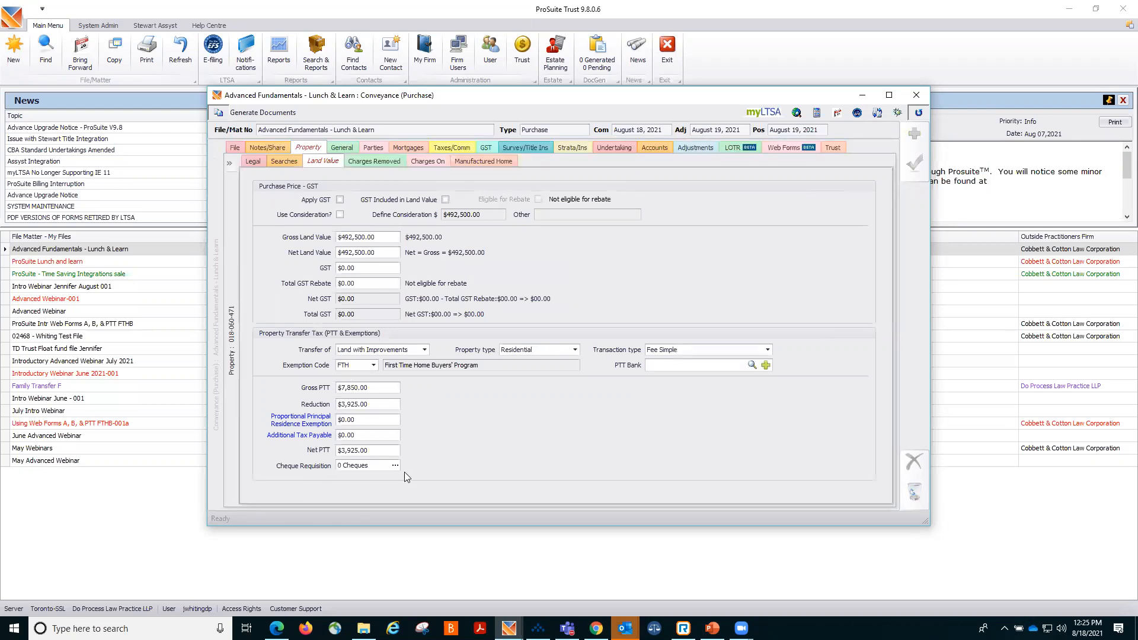
pyautogui.click(395, 466)
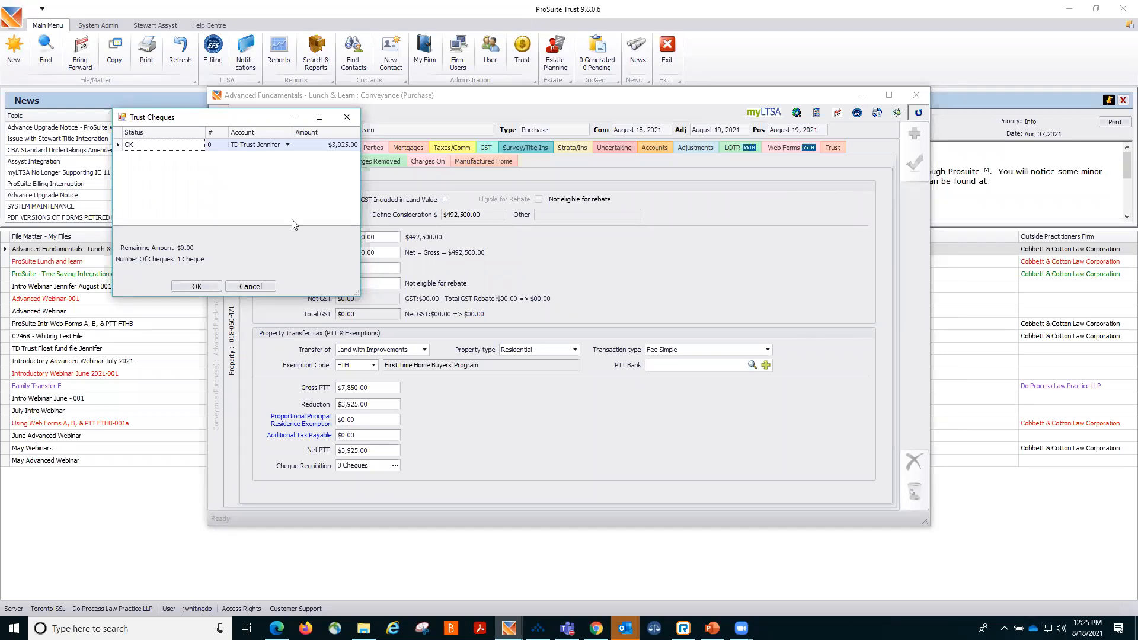
# Close the cheque requisition dialog and review the three trust receipts in the Trust section.
pyautogui.click(247, 286)
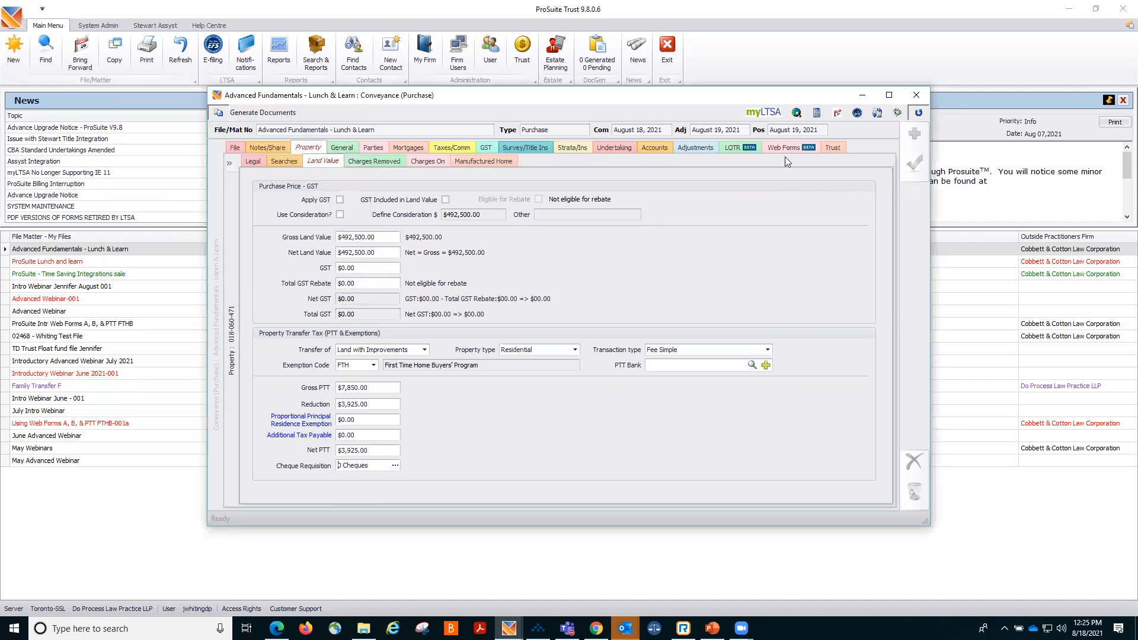
pyautogui.click(831, 149)
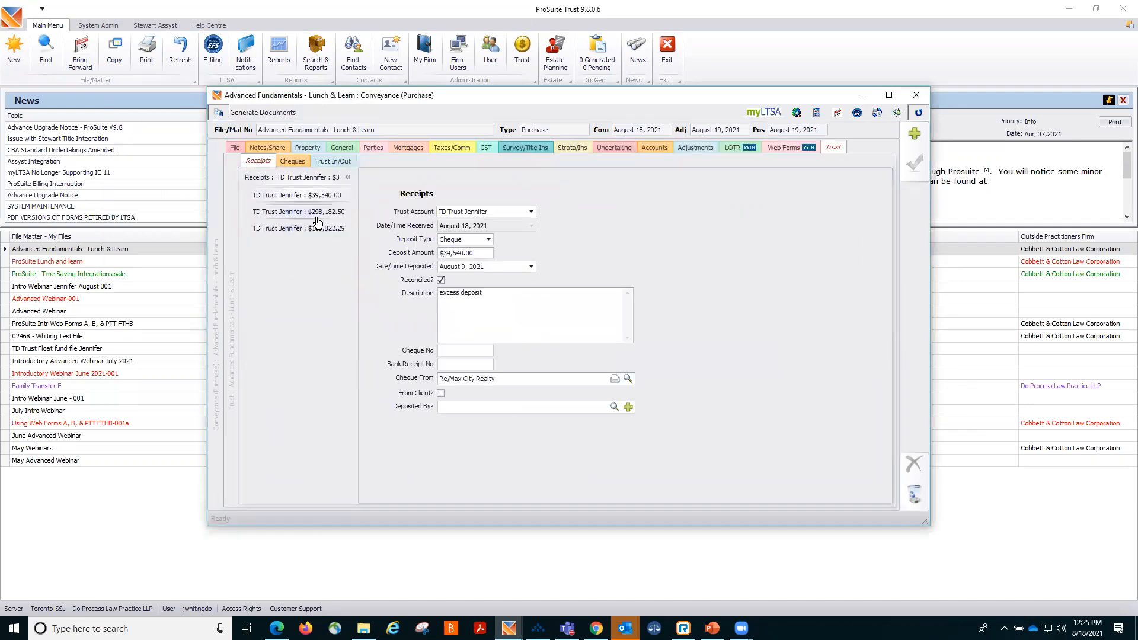
pyautogui.click(314, 218)
pyautogui.click(331, 231)
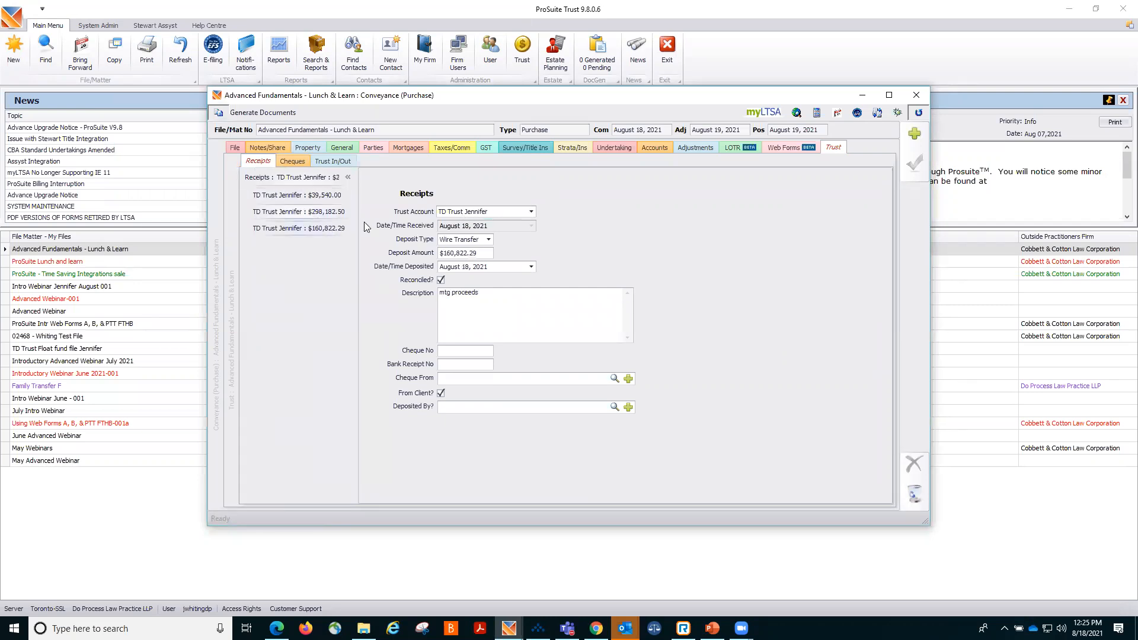
# Create a trust cheque requisition for the property transfer tax on the land value details and save the file.
pyautogui.click(310, 149)
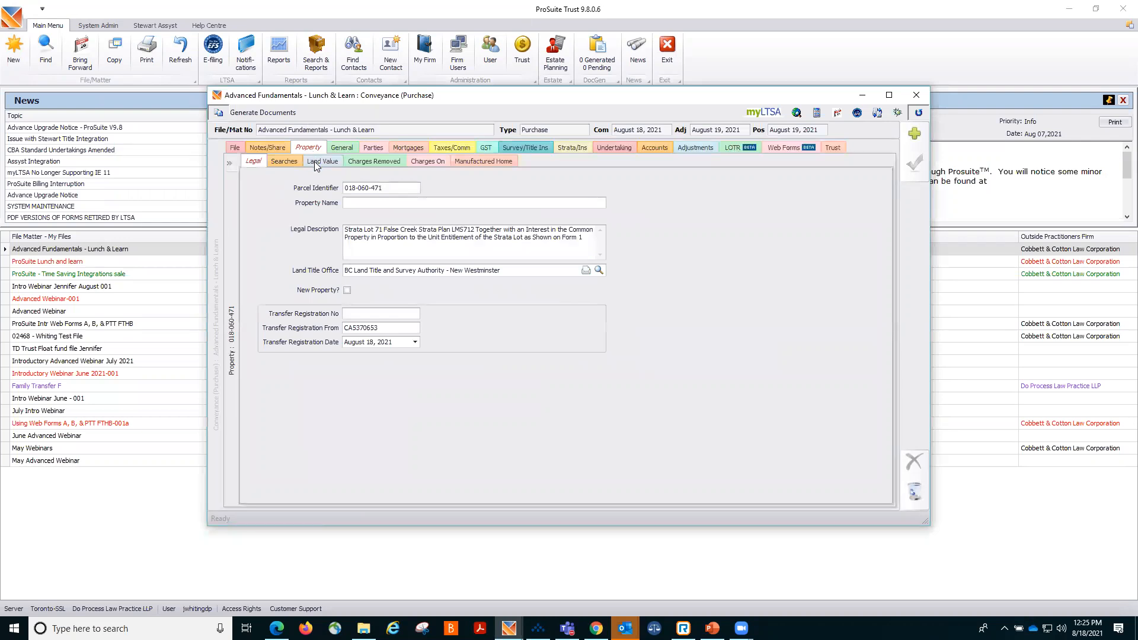
pyautogui.click(315, 163)
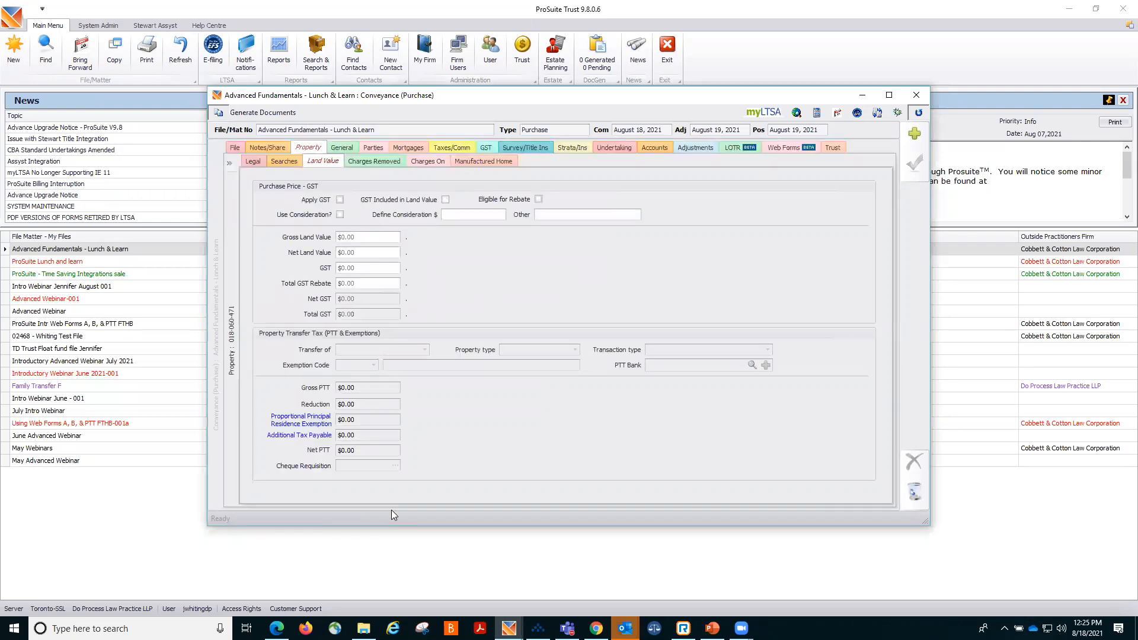
pyautogui.click(395, 465)
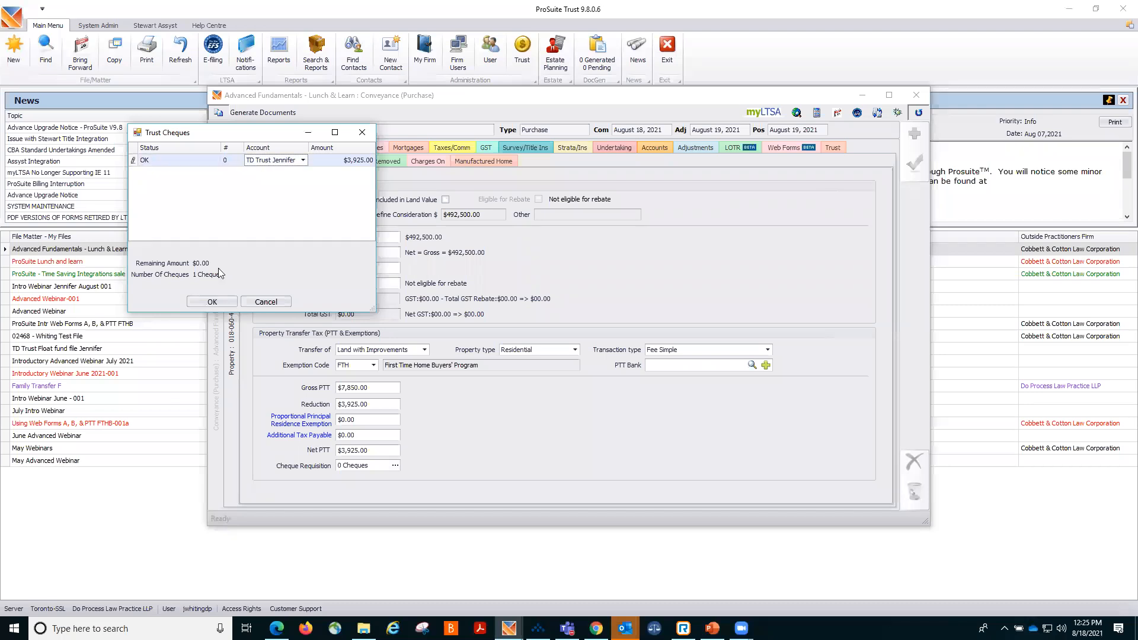
pyautogui.click(217, 301)
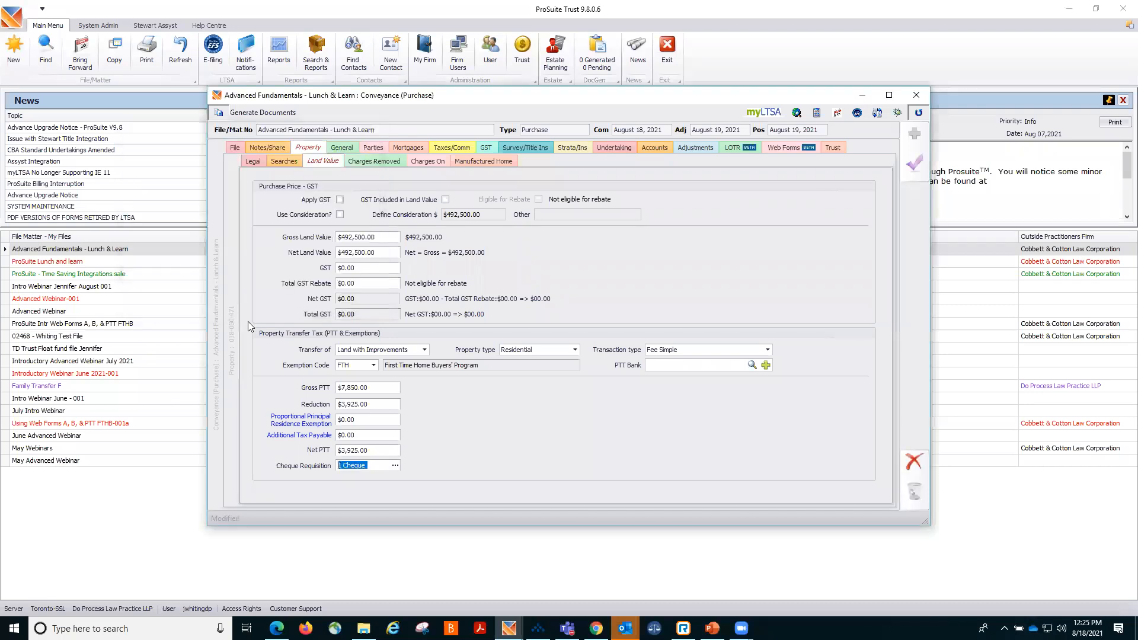
pyautogui.click(915, 163)
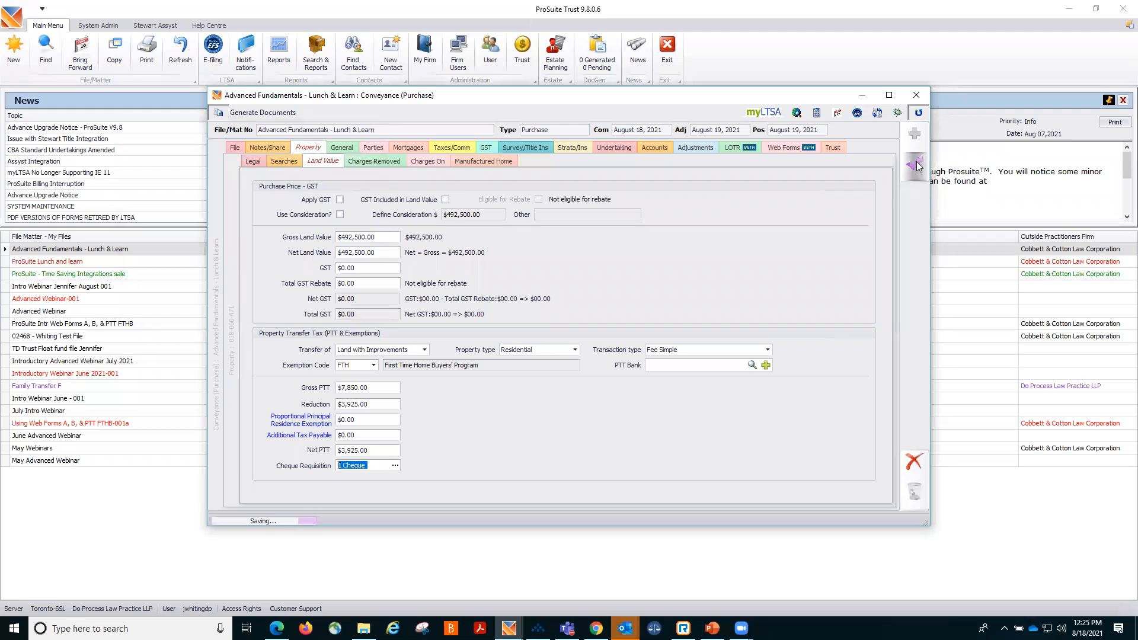
# Create a trust cheque requisition for the listing agent's commission under commissions and save the file.
pyautogui.click(442, 147)
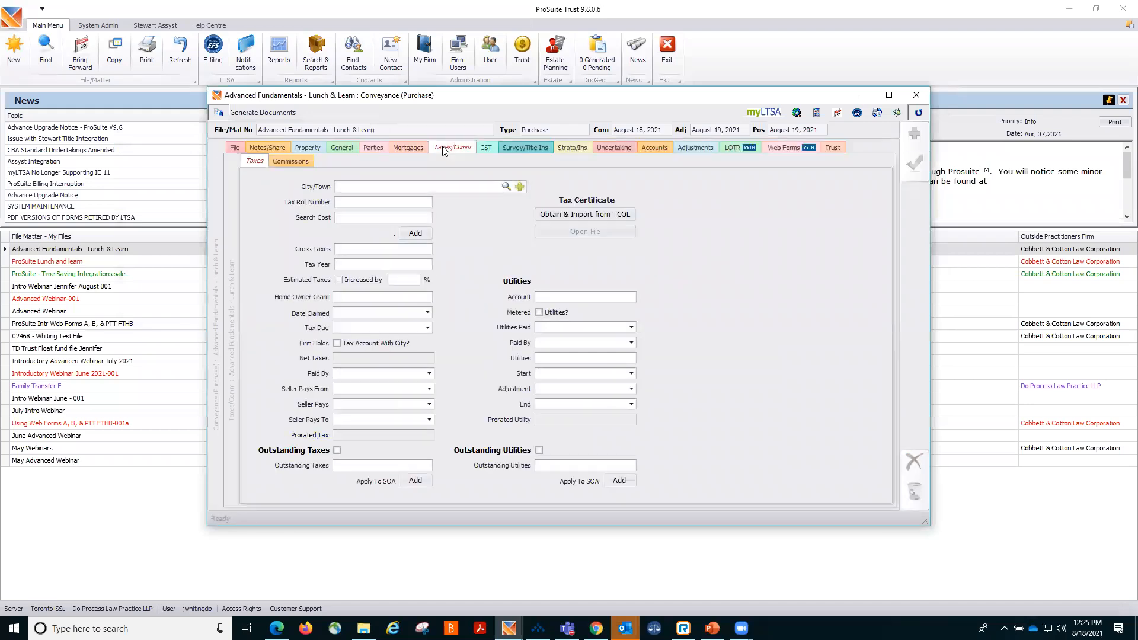
pyautogui.click(300, 162)
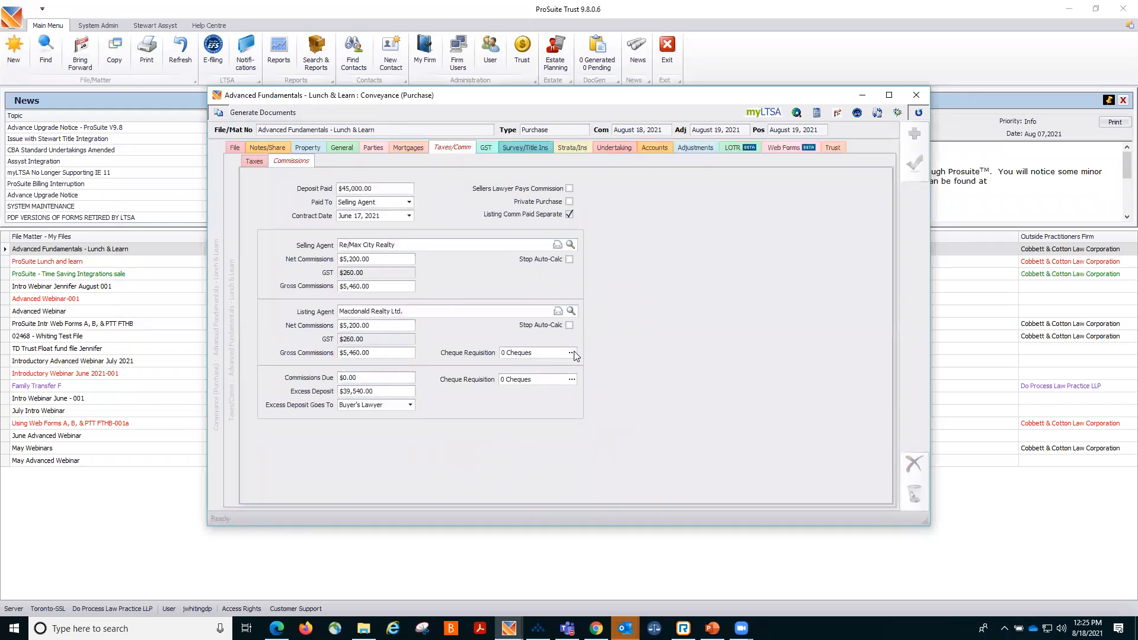
pyautogui.click(572, 353)
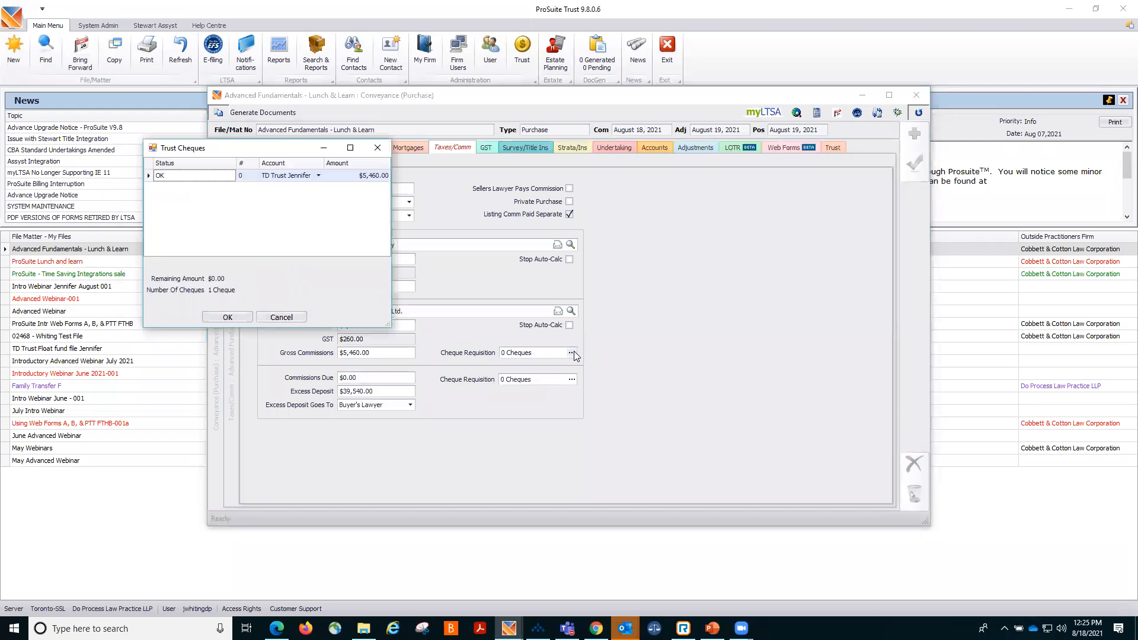
pyautogui.click(225, 318)
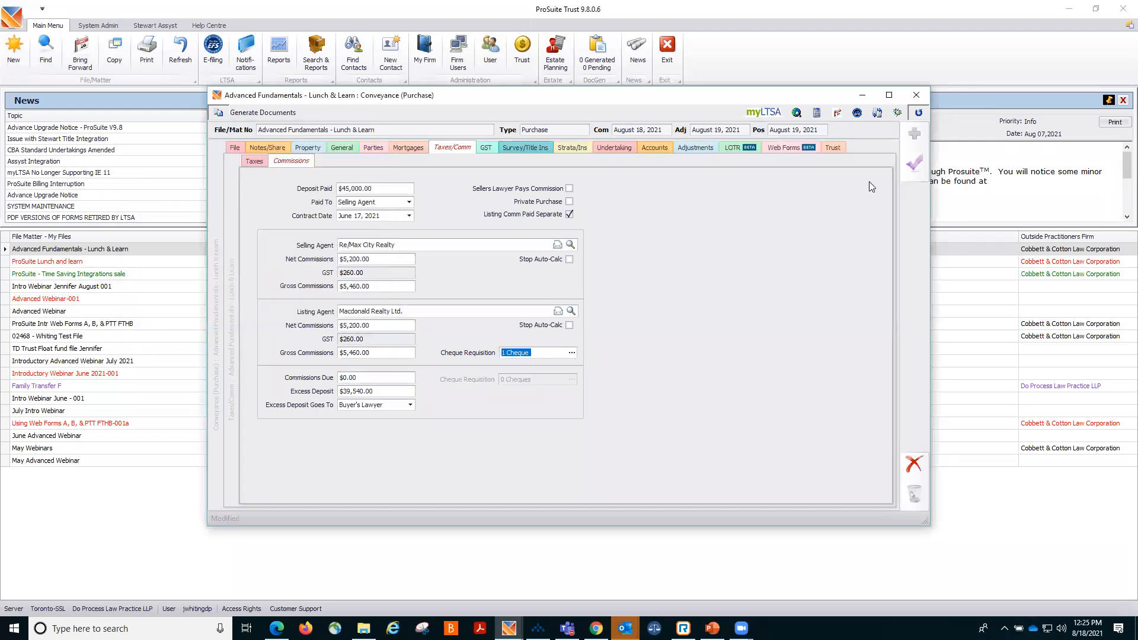
pyautogui.click(918, 169)
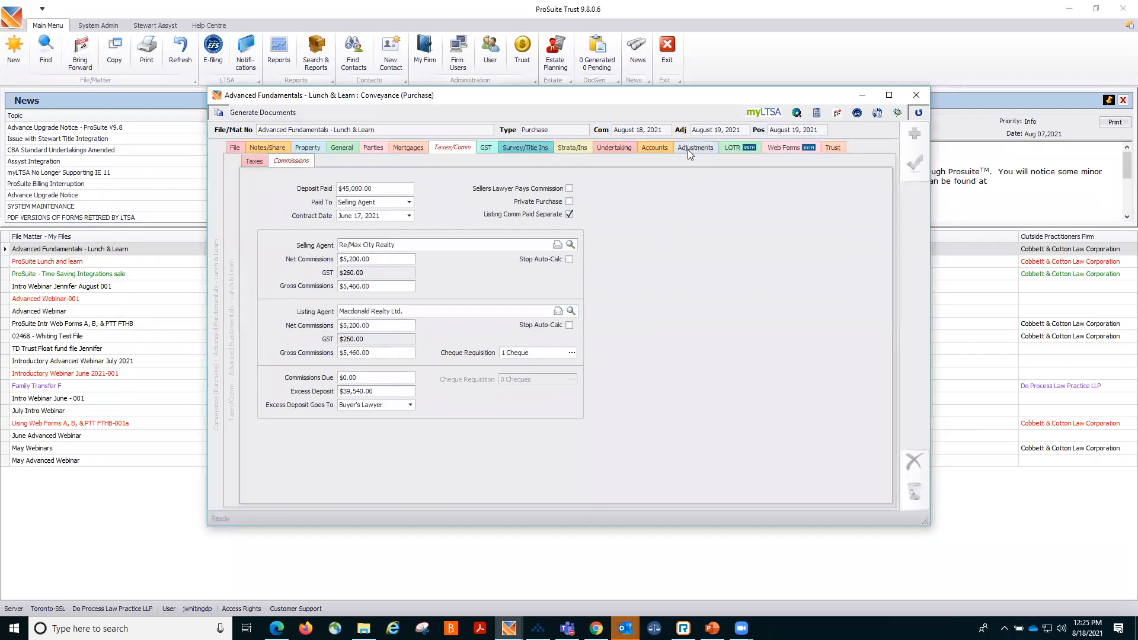
pyautogui.click(687, 149)
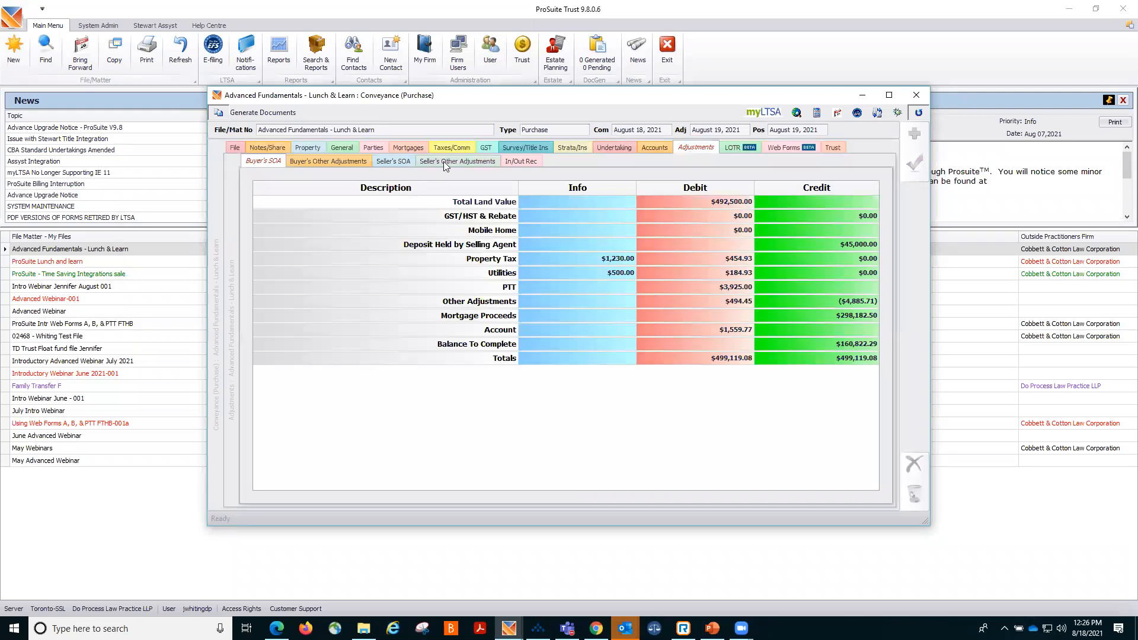
pyautogui.click(444, 161)
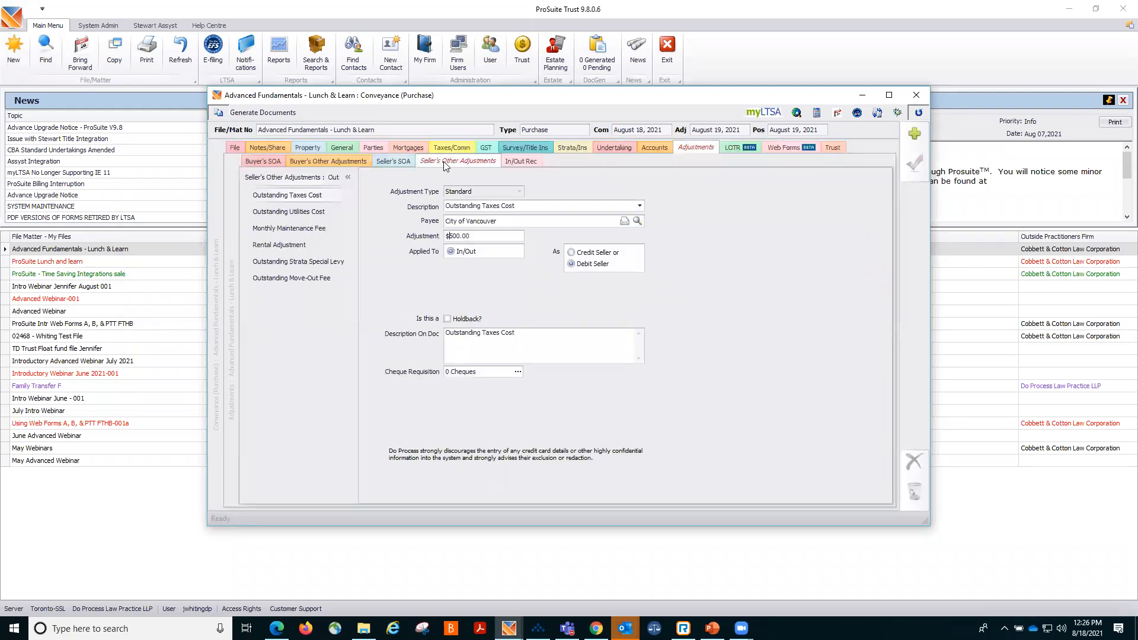
pyautogui.click(517, 372)
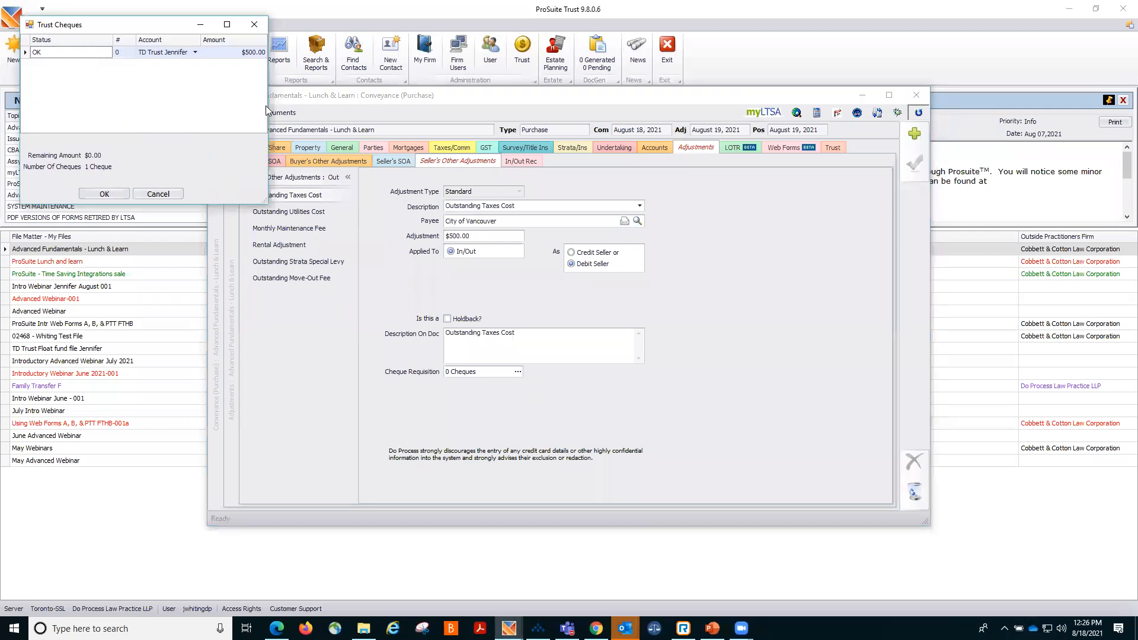
pyautogui.click(159, 195)
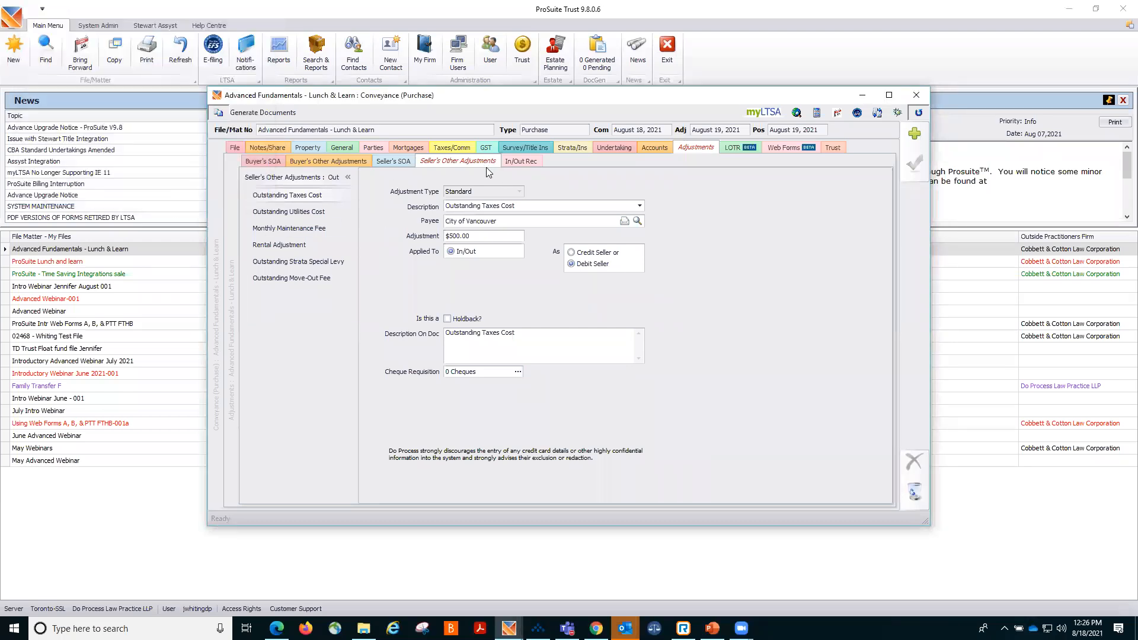
# Create a trust cheque requisition for the seller's balance due on completion in the seller's SOA and save.
pyautogui.click(398, 161)
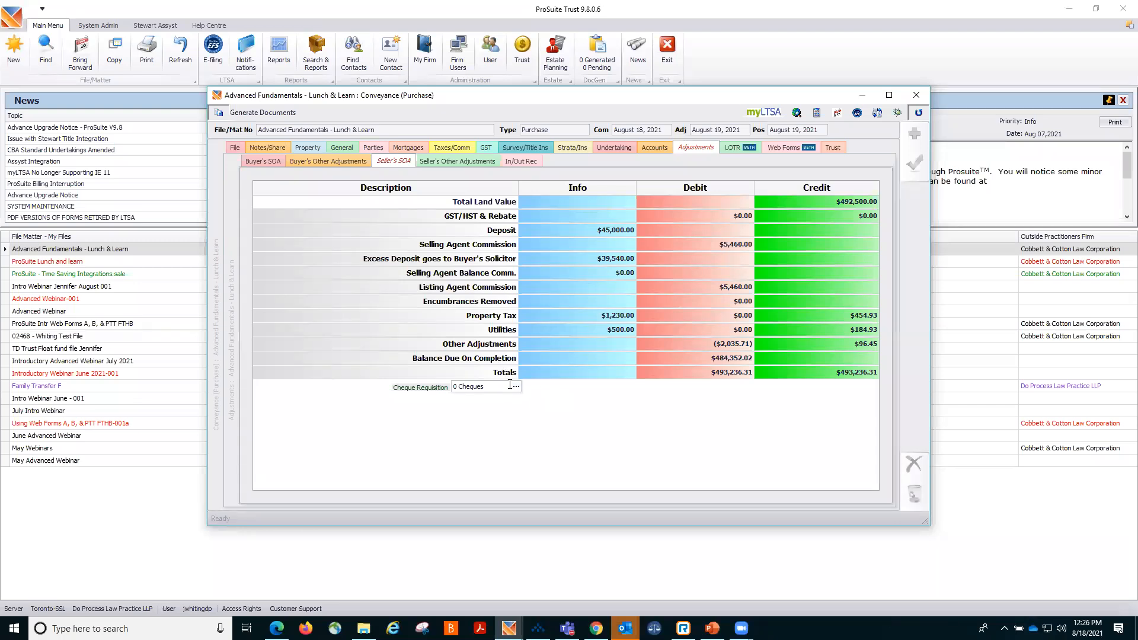
pyautogui.click(516, 386)
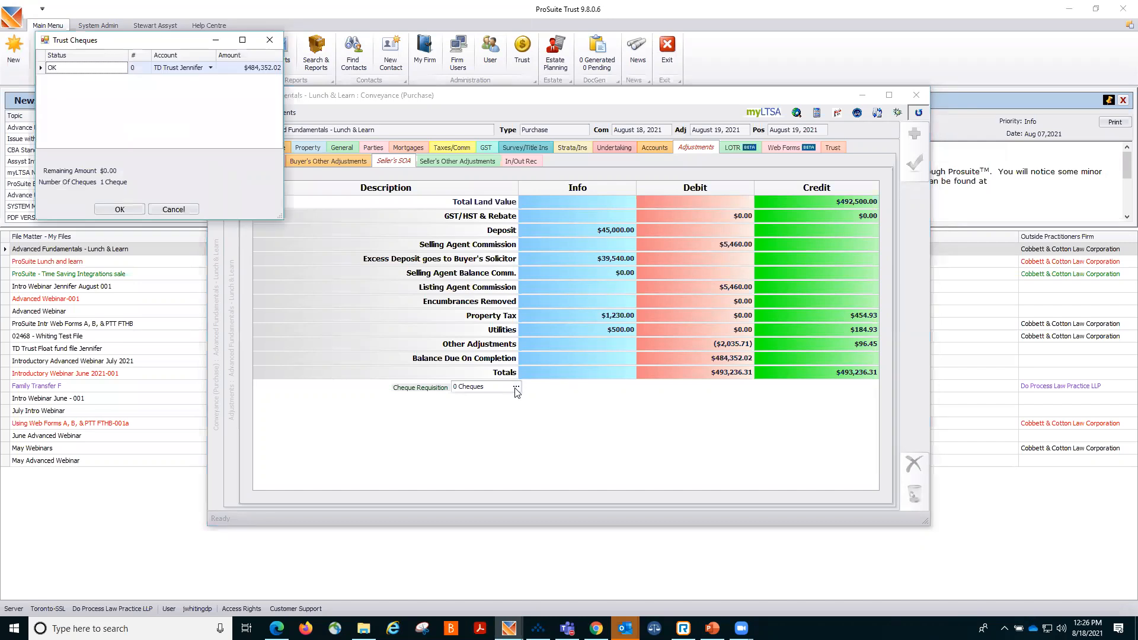
pyautogui.click(120, 209)
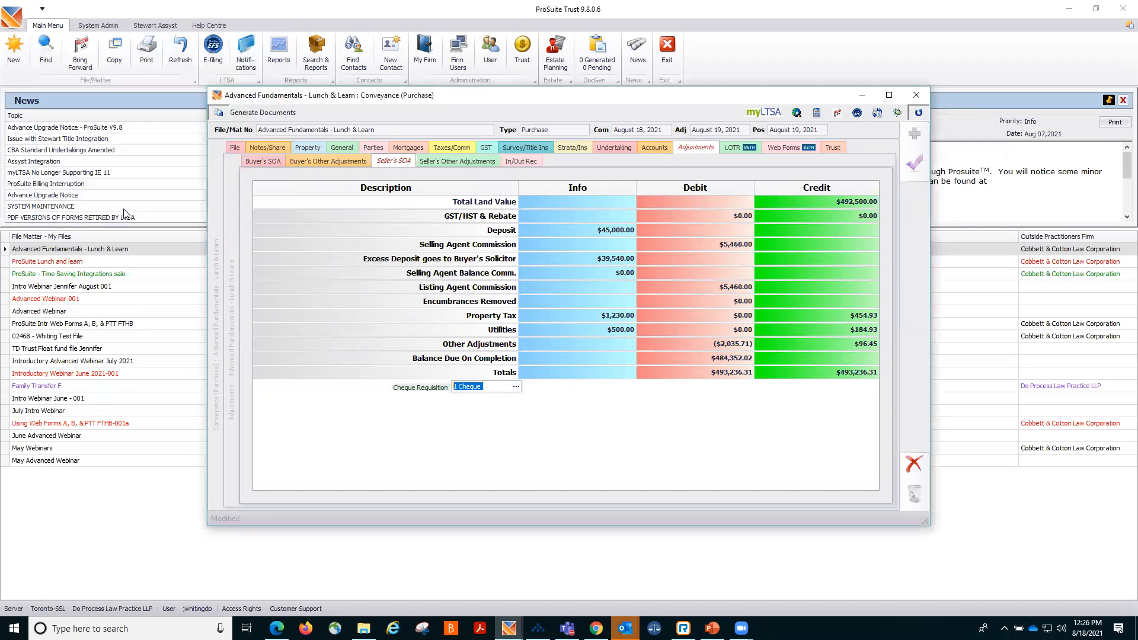
pyautogui.click(910, 170)
# Create a trust cheque requisition for the account amount paid from trust and save the file.
pyautogui.click(654, 149)
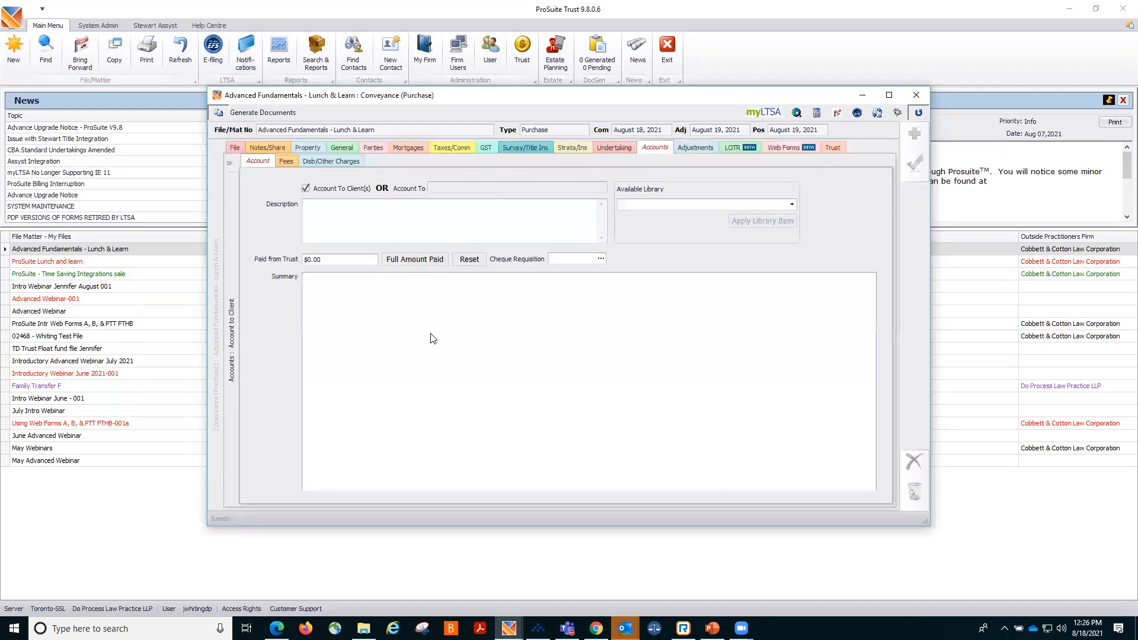
pyautogui.click(601, 260)
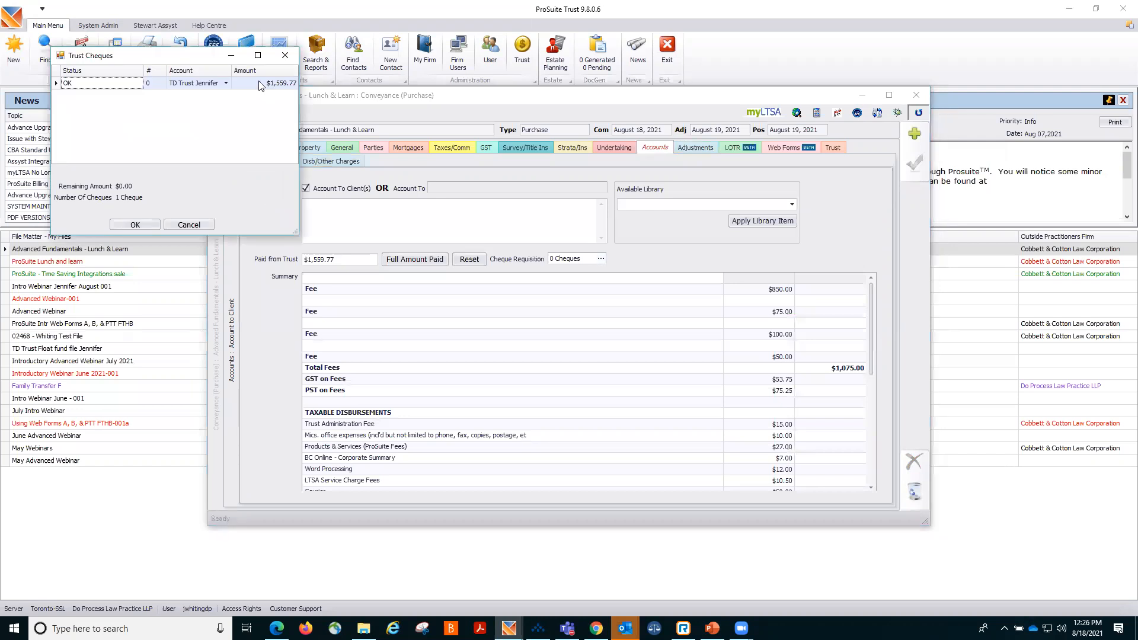
pyautogui.click(134, 225)
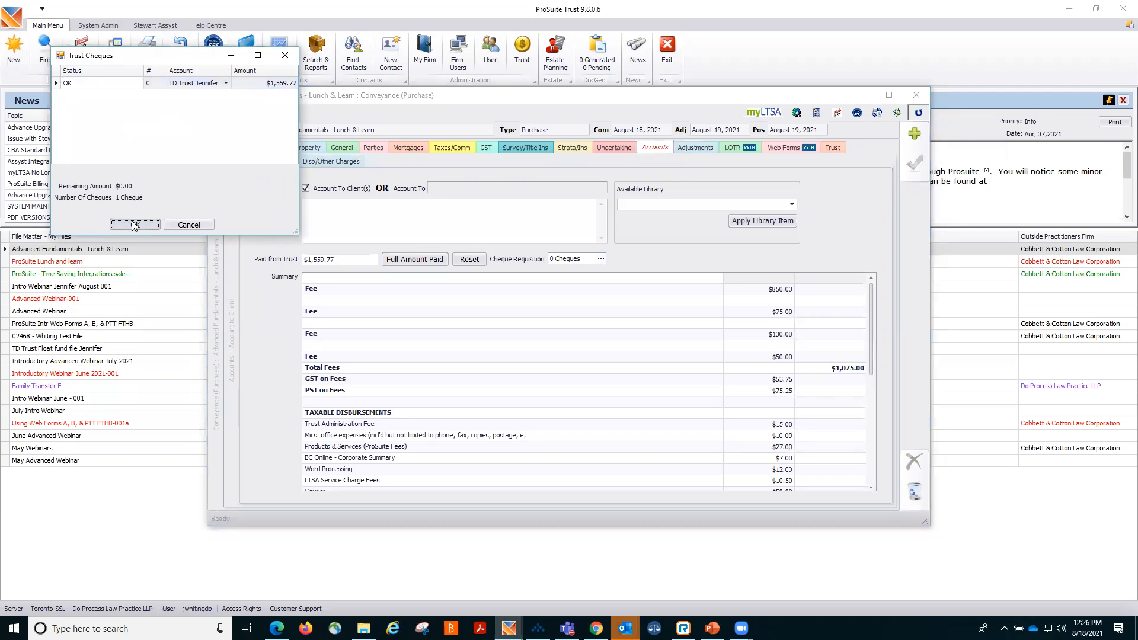
pyautogui.click(910, 167)
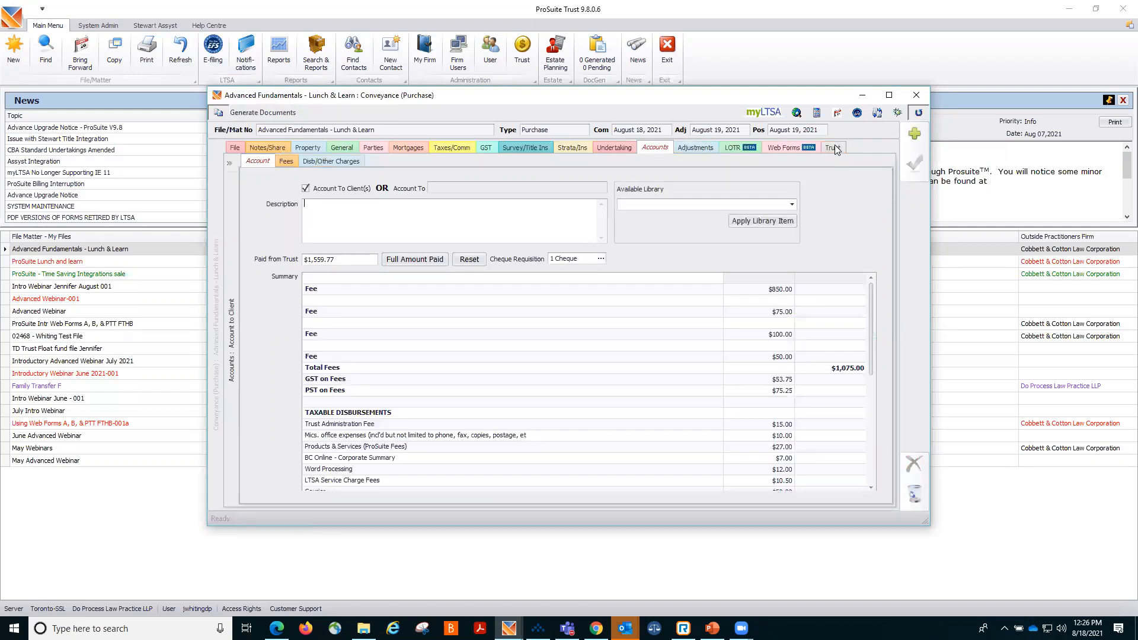
# Review each generated trust cheque and the trust in/out summary for the trust account.
pyautogui.click(835, 147)
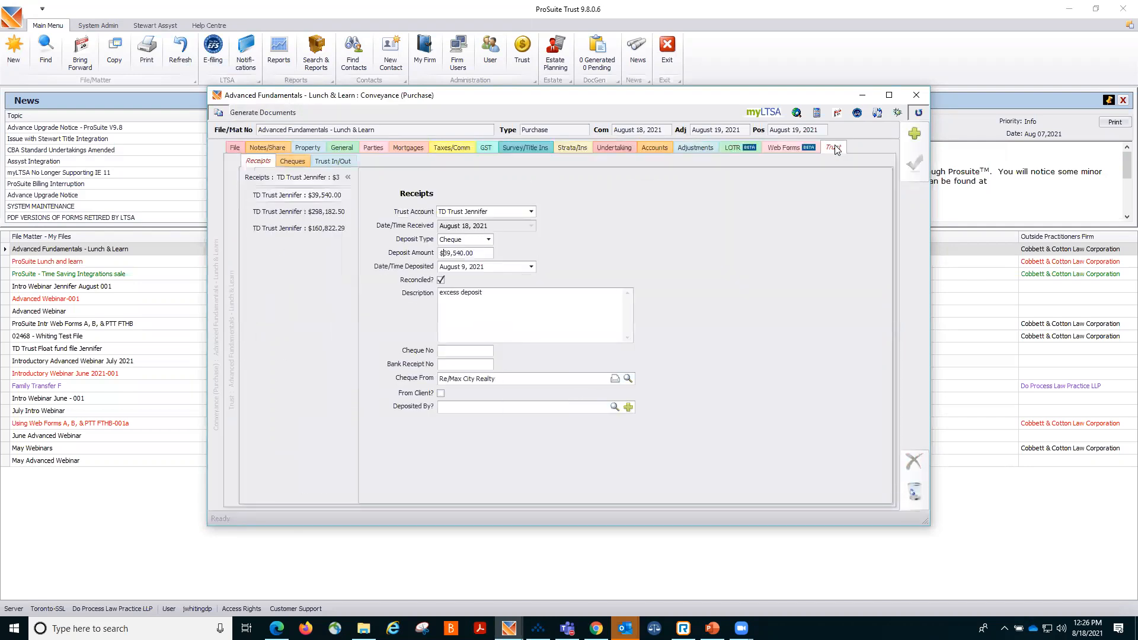
pyautogui.click(293, 162)
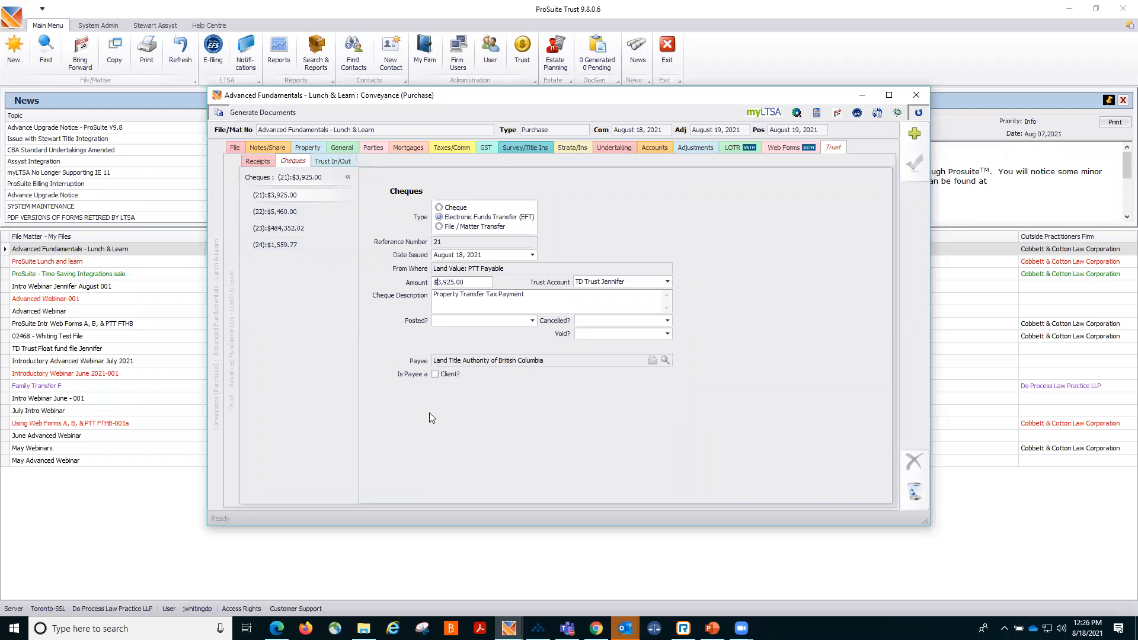
pyautogui.click(314, 217)
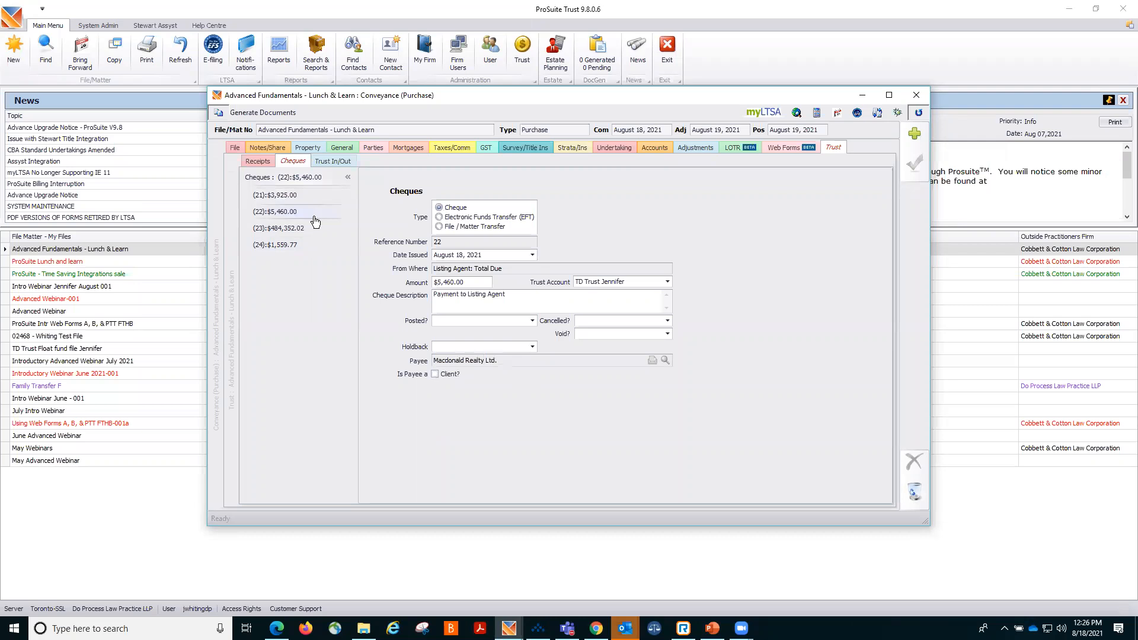
pyautogui.click(307, 229)
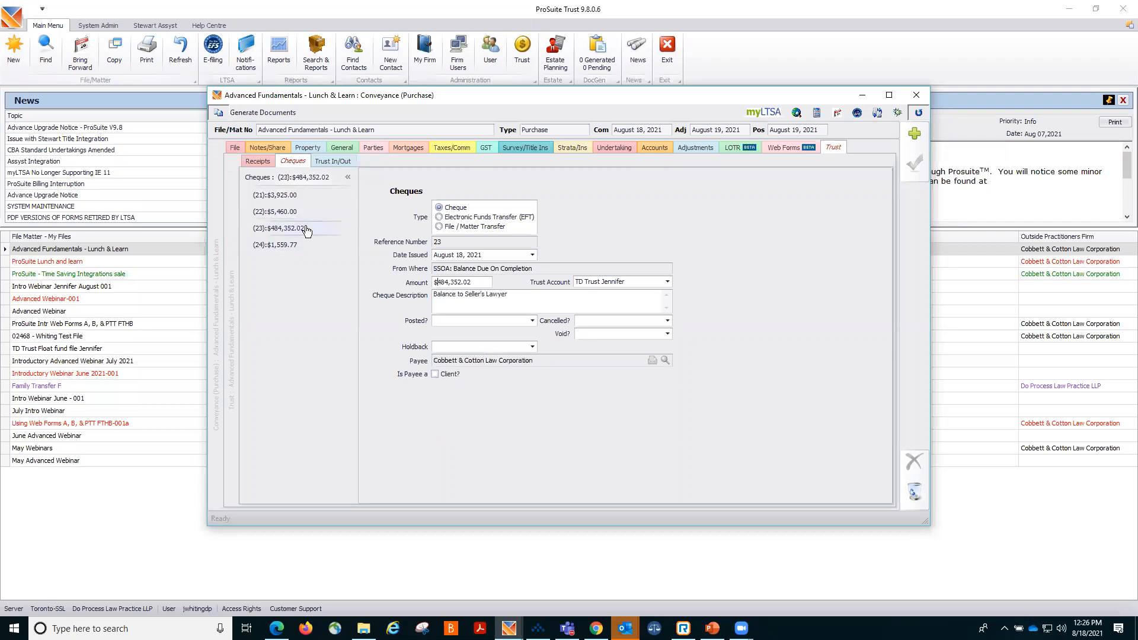
pyautogui.click(299, 248)
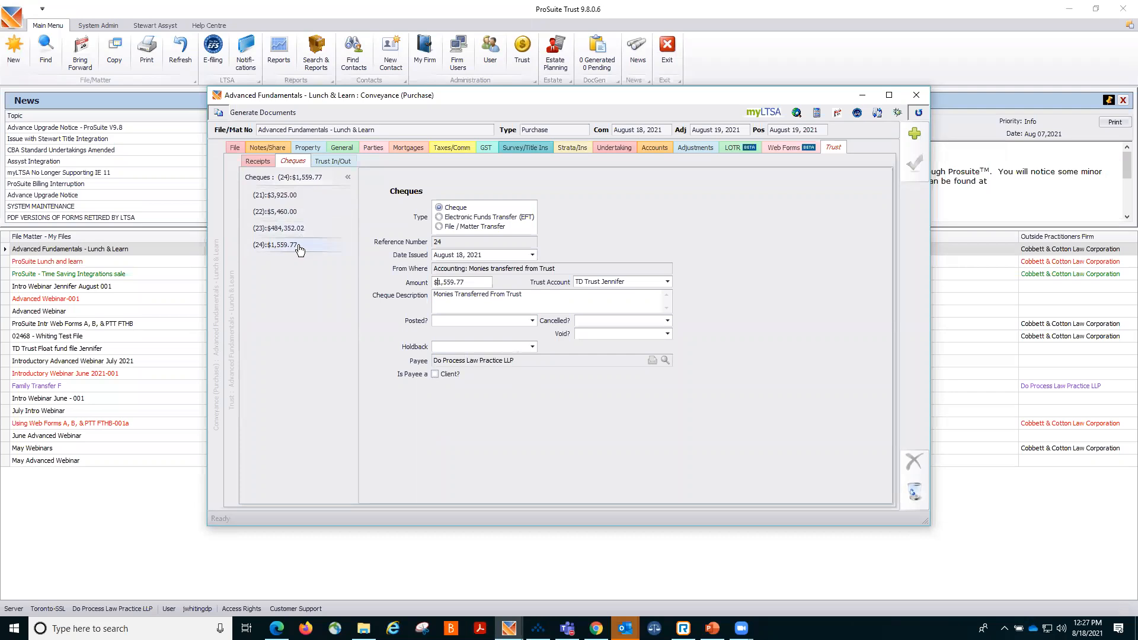
pyautogui.click(342, 162)
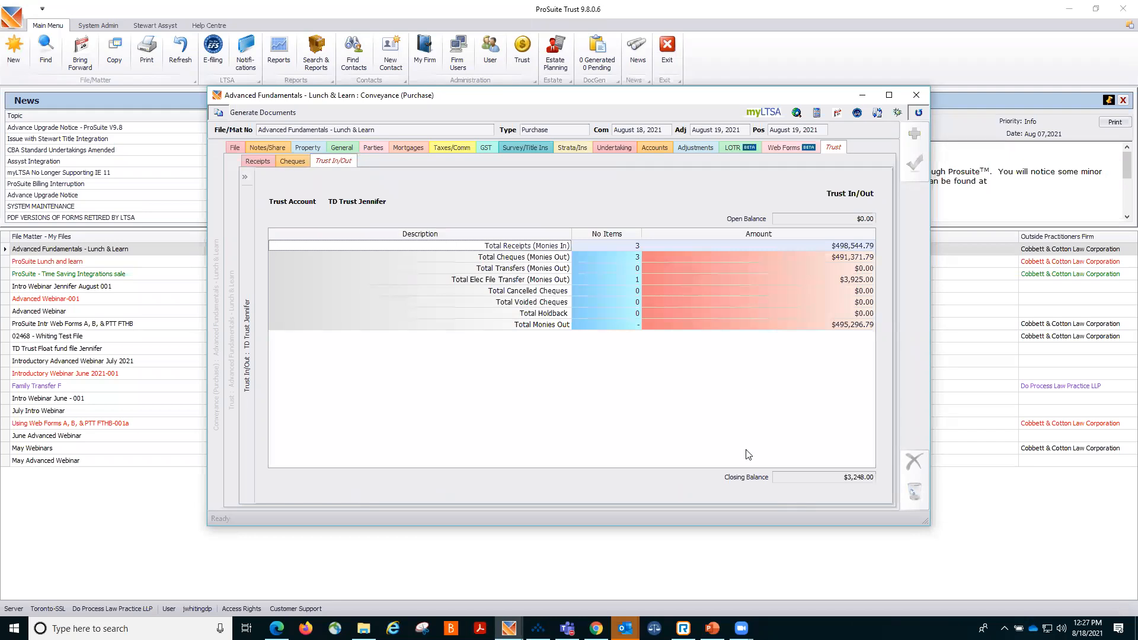
# Review the buyer's other adjustments, including the move-in fee, rental adjustment and strata form fee.
pyautogui.click(694, 147)
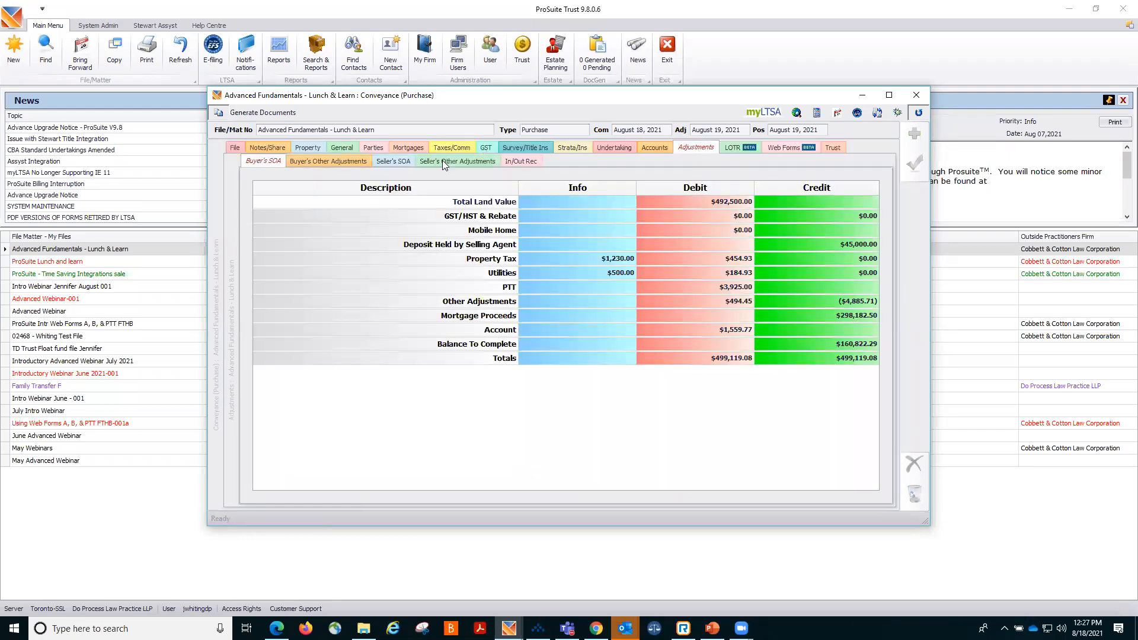
pyautogui.click(340, 159)
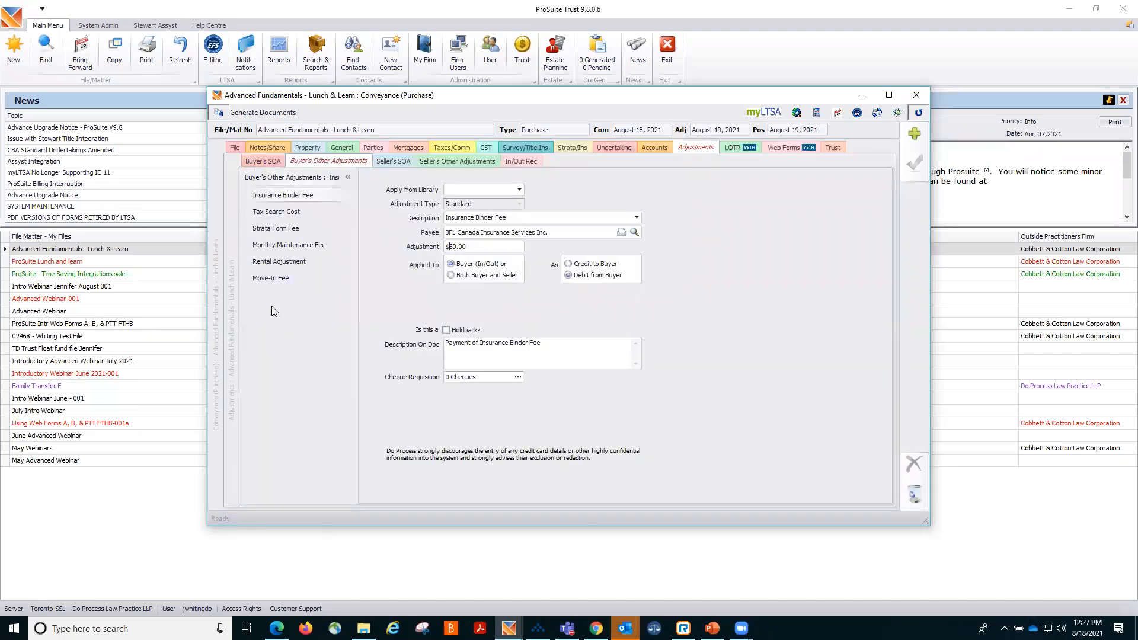
pyautogui.click(274, 279)
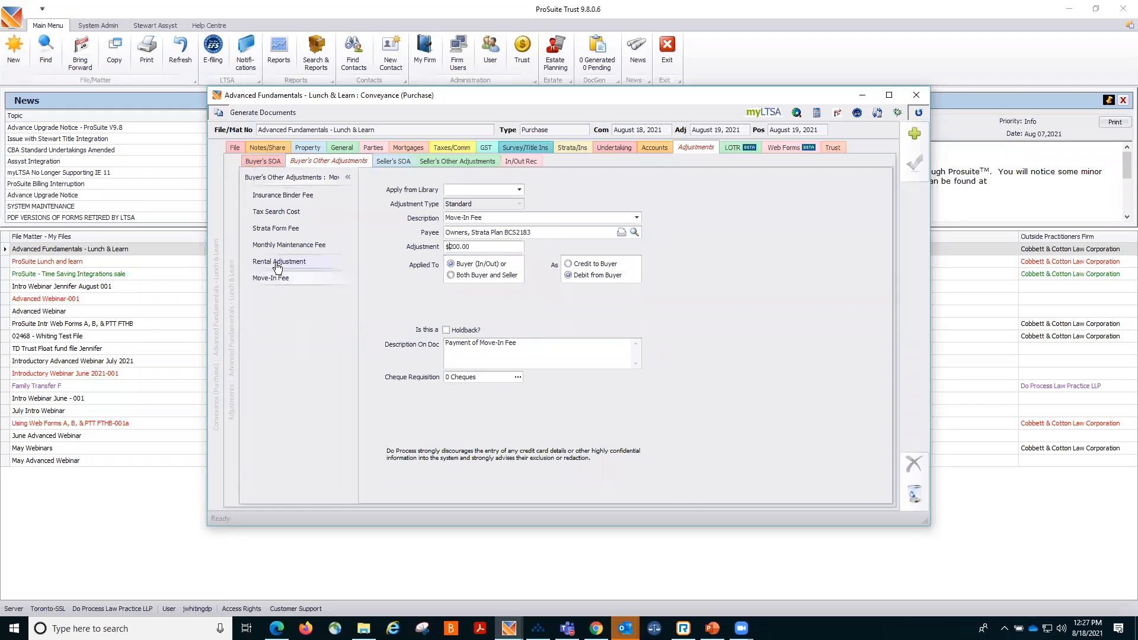
pyautogui.click(278, 264)
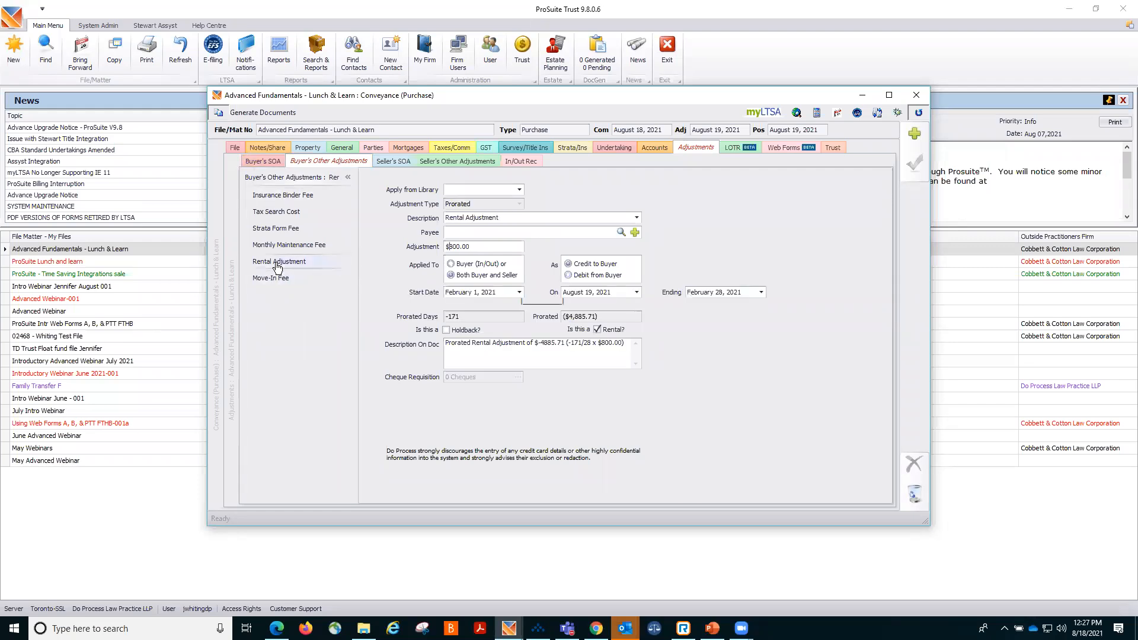
pyautogui.click(282, 233)
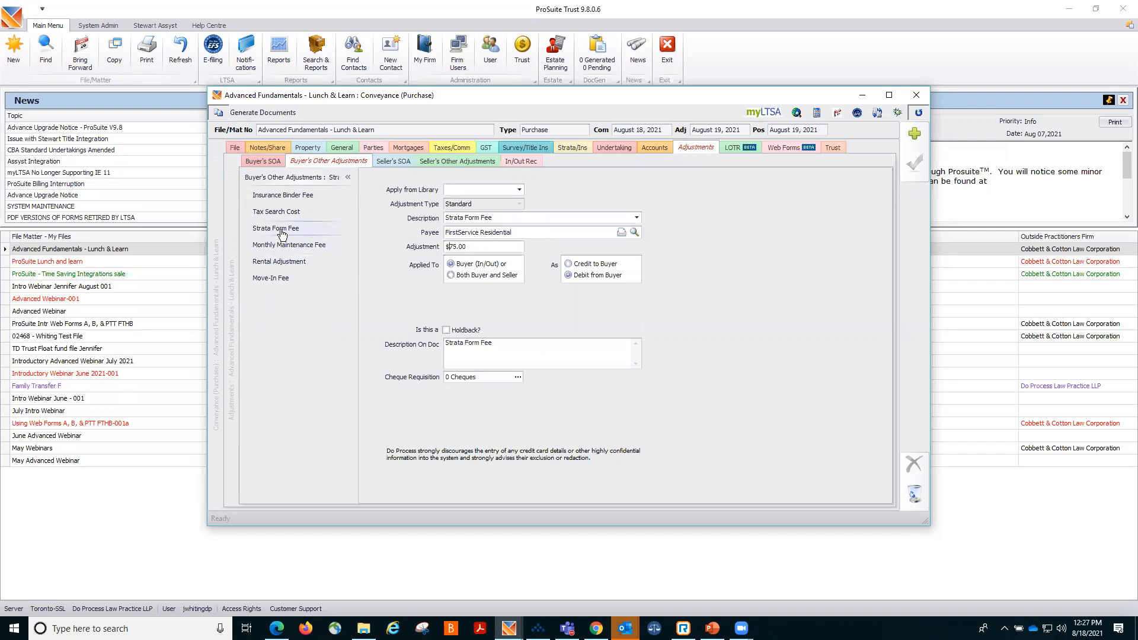
# Create a trust cheque requisition for the seller's outstanding move-out fee adjustment and save the file.
pyautogui.click(466, 162)
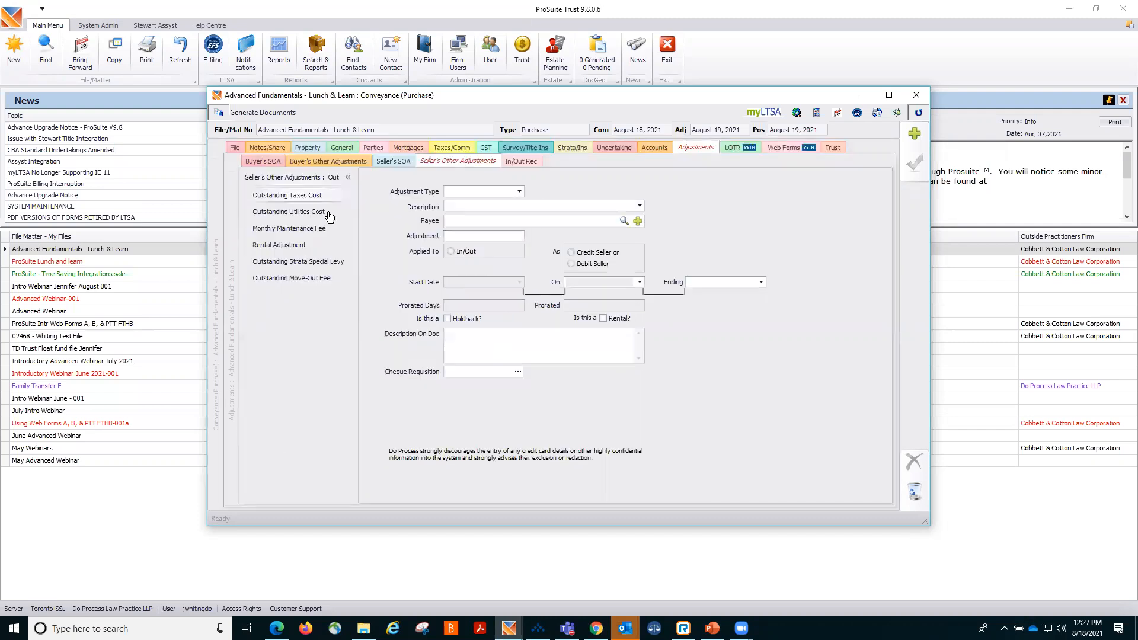
pyautogui.click(304, 262)
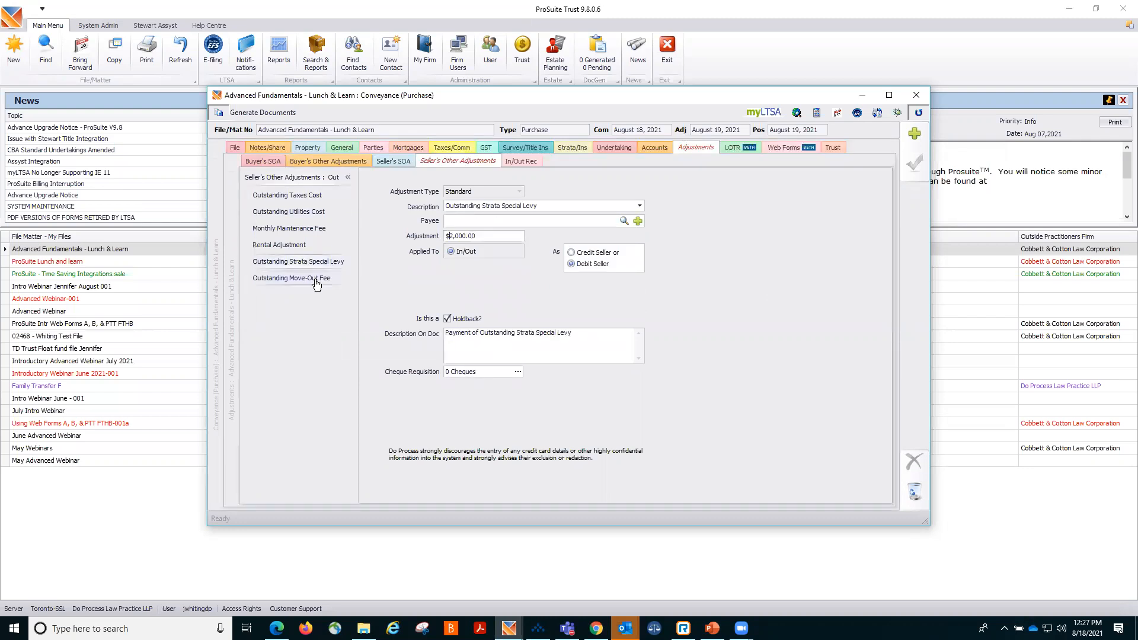
pyautogui.click(302, 250)
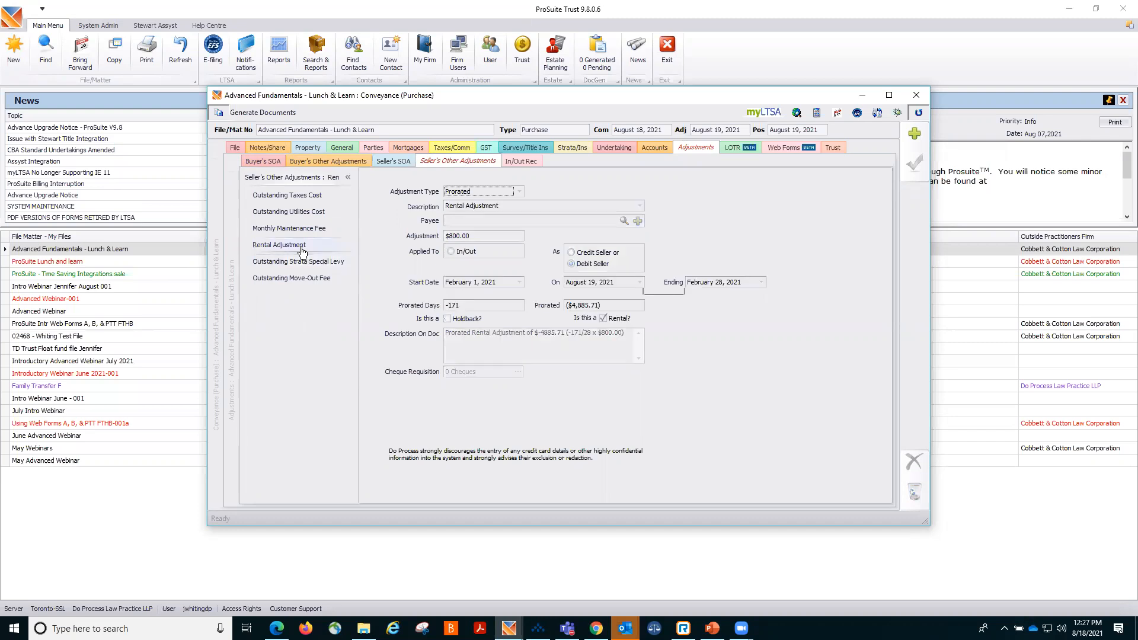
pyautogui.click(296, 231)
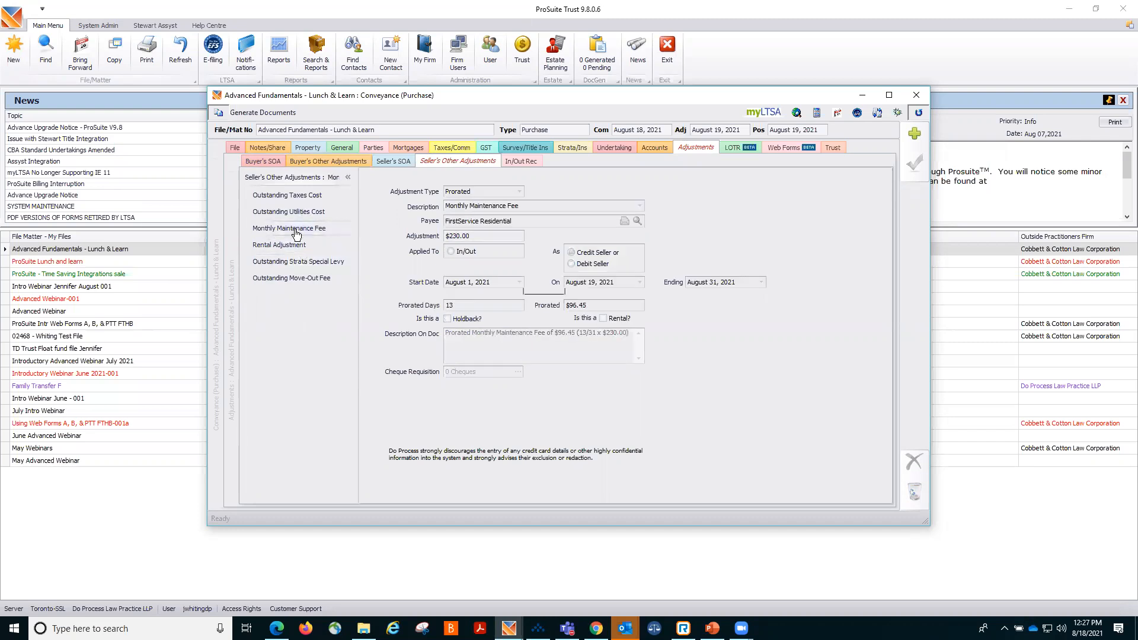
pyautogui.click(275, 280)
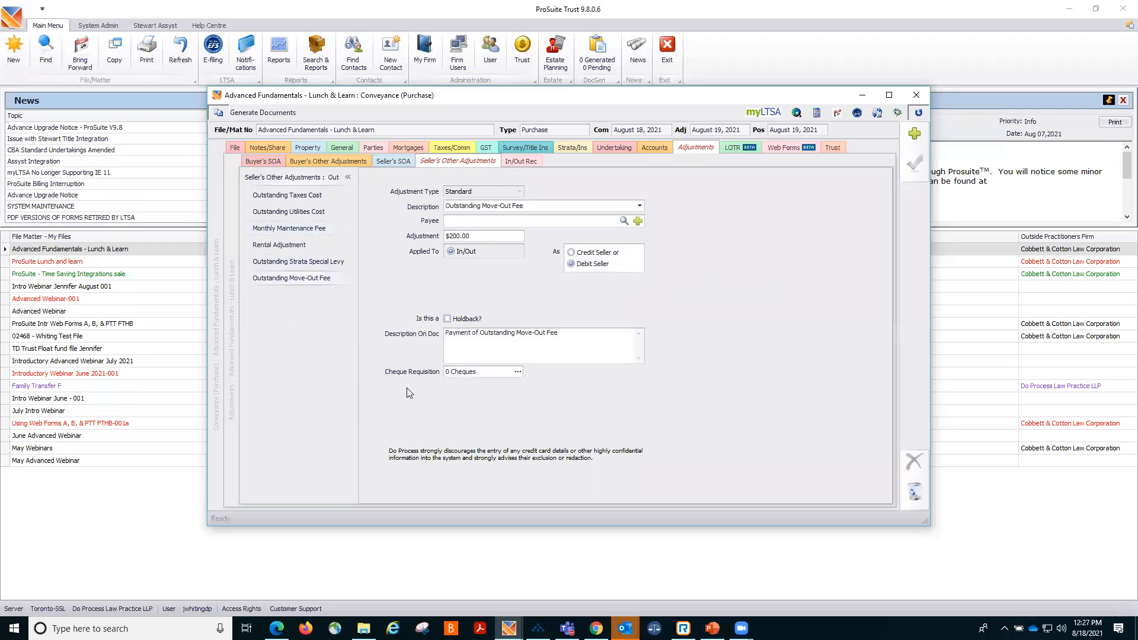
pyautogui.click(518, 373)
pyautogui.click(151, 240)
pyautogui.click(914, 167)
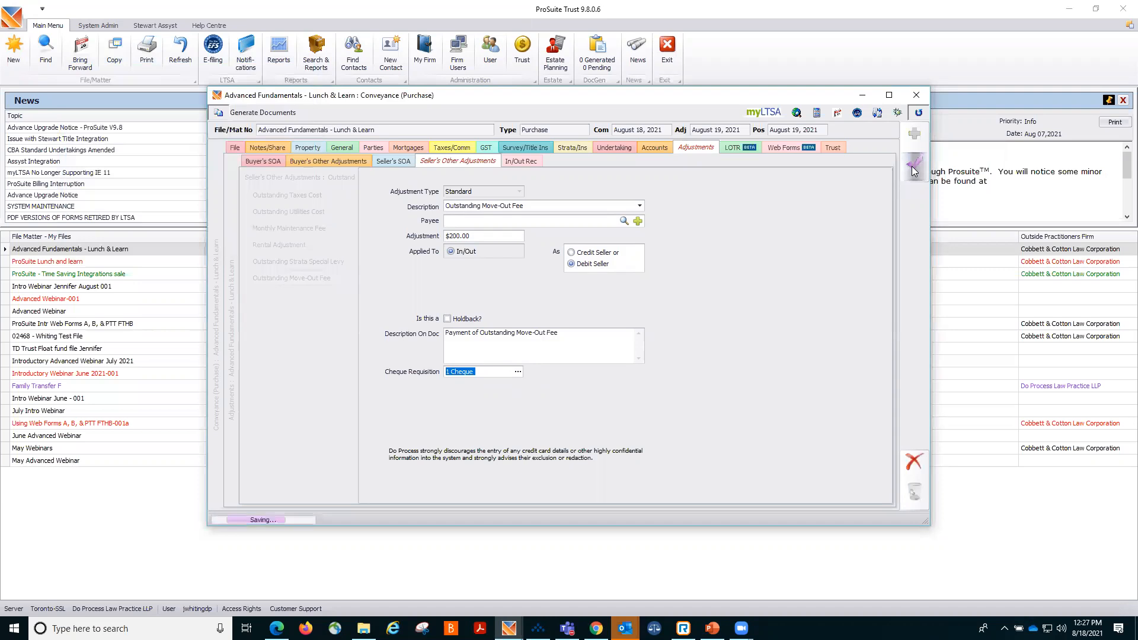
# Create a trust cheque requisition for the buyer's move-in fee adjustment and save the file.
pyautogui.click(317, 165)
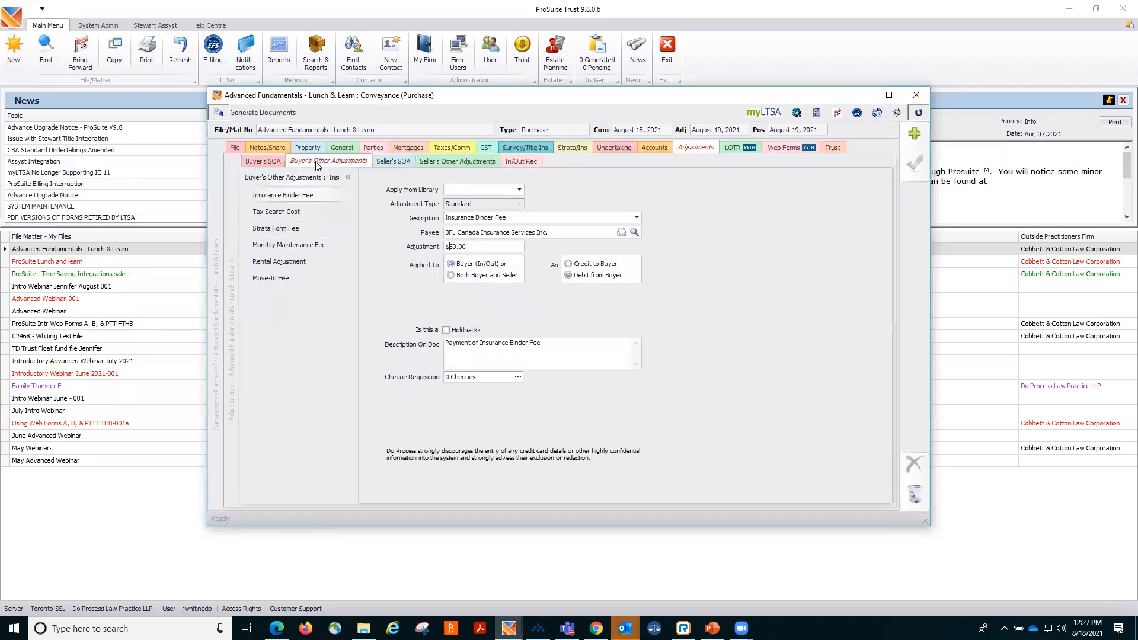
pyautogui.click(279, 283)
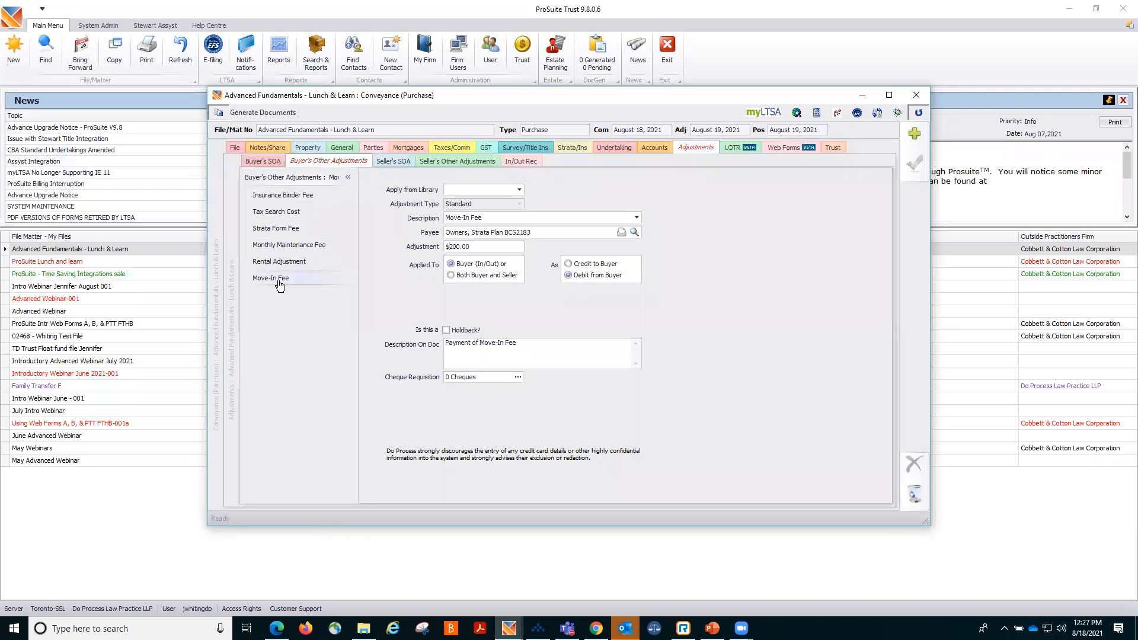
pyautogui.click(521, 380)
pyautogui.click(166, 255)
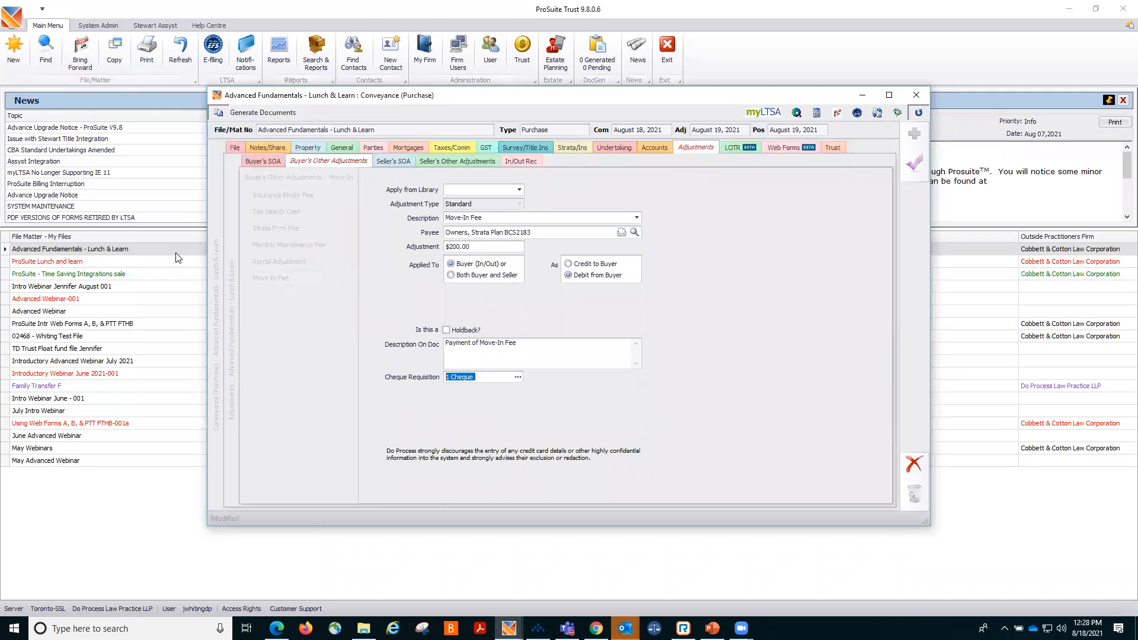
pyautogui.click(907, 169)
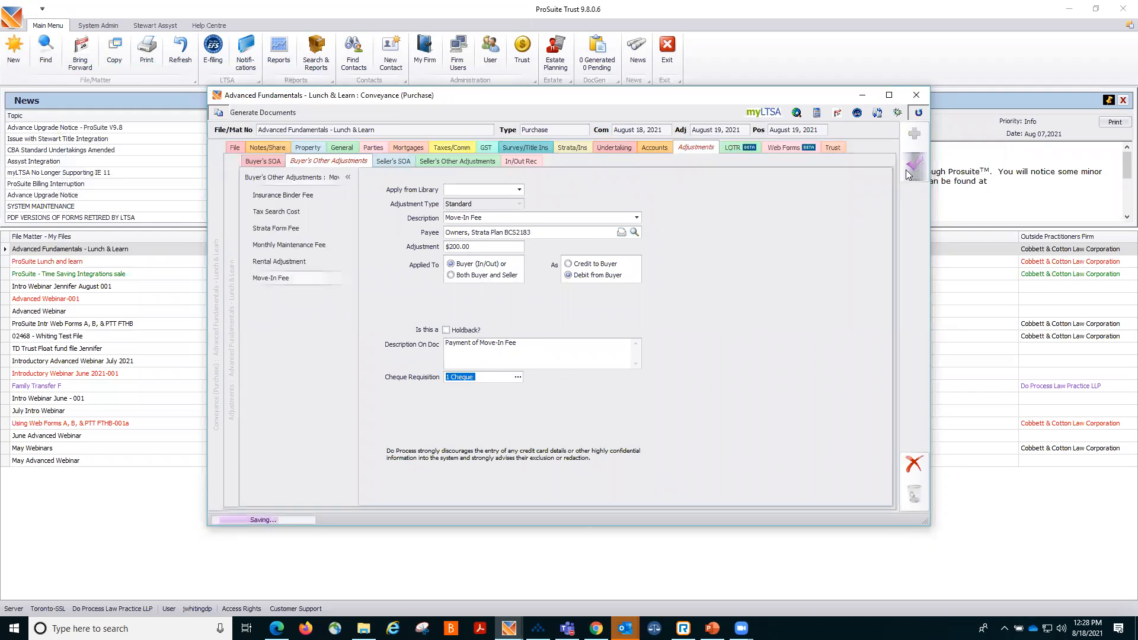
# Review the file's generated trust cheques, then close the conveyance file.
pyautogui.click(833, 148)
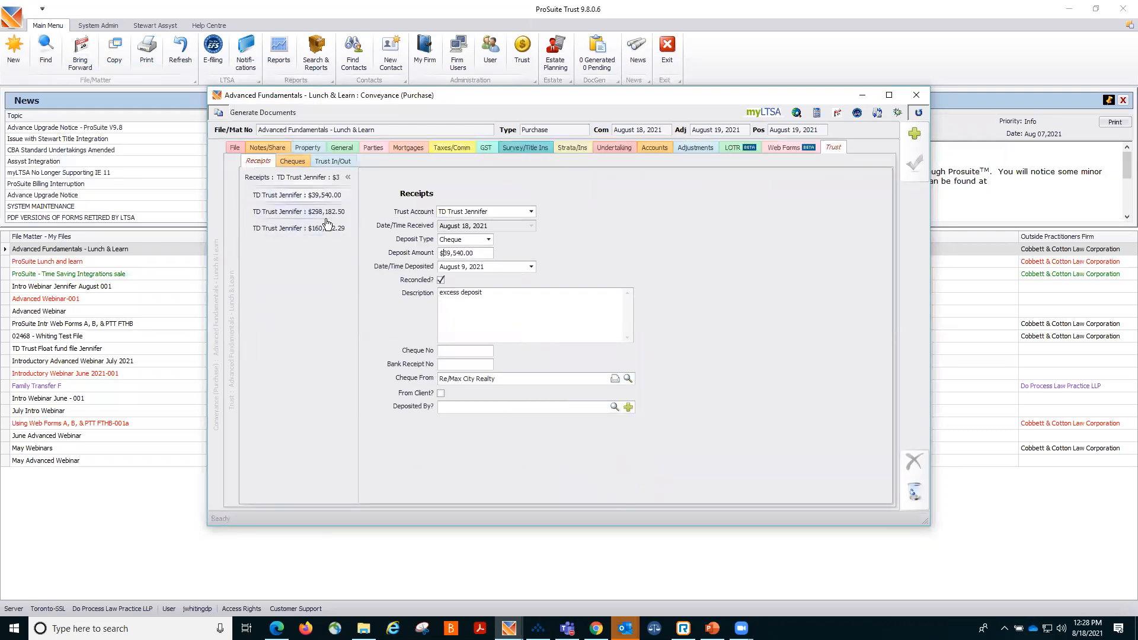
pyautogui.click(291, 162)
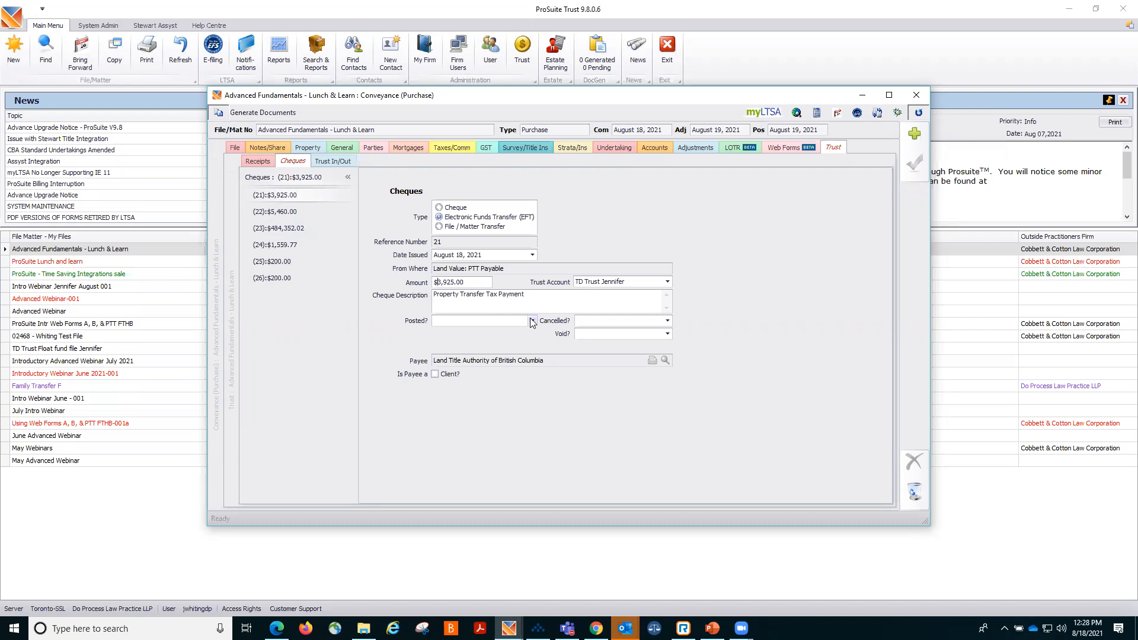
pyautogui.click(303, 216)
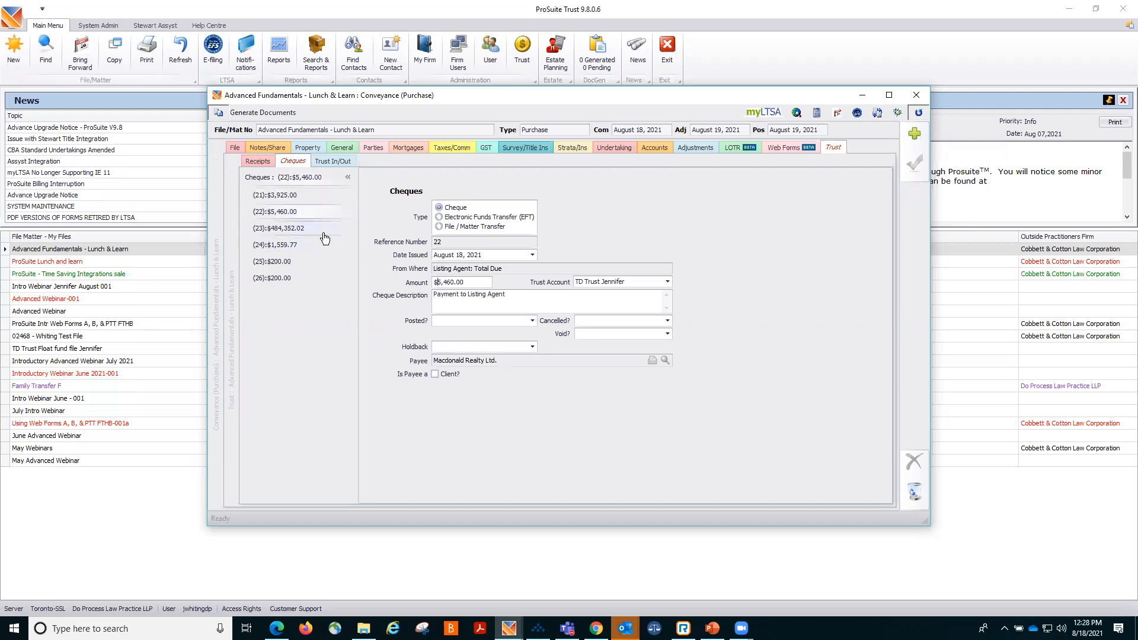
pyautogui.click(916, 92)
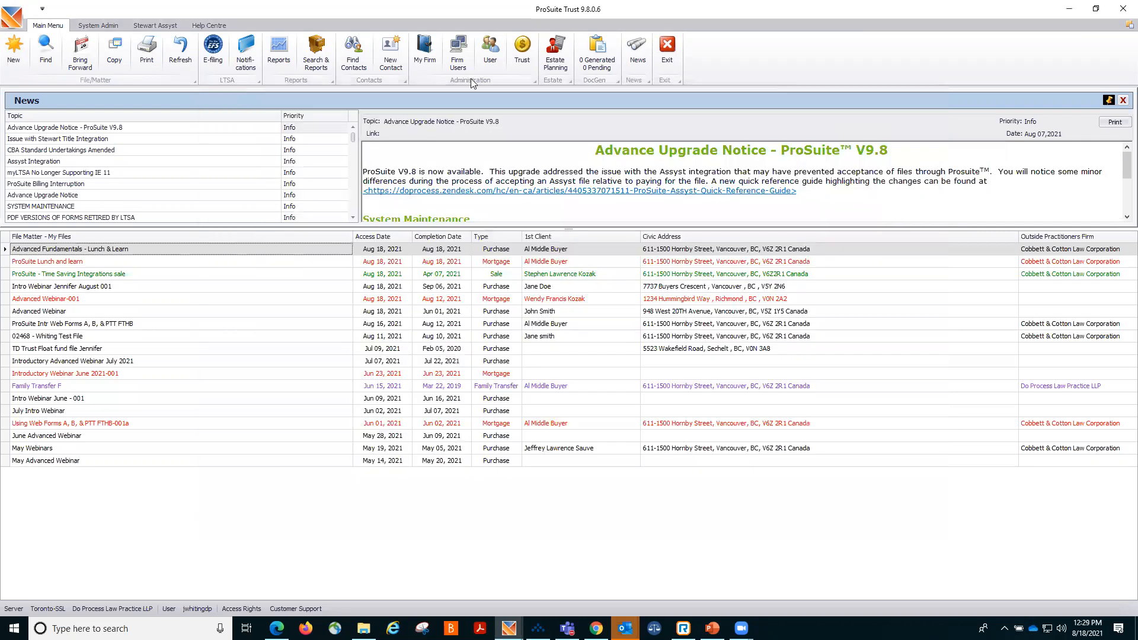
# In Trust Accounting, post all cheques for the TD Trust Jennifer account with posted date August 18, 2021, and save.
pyautogui.click(521, 57)
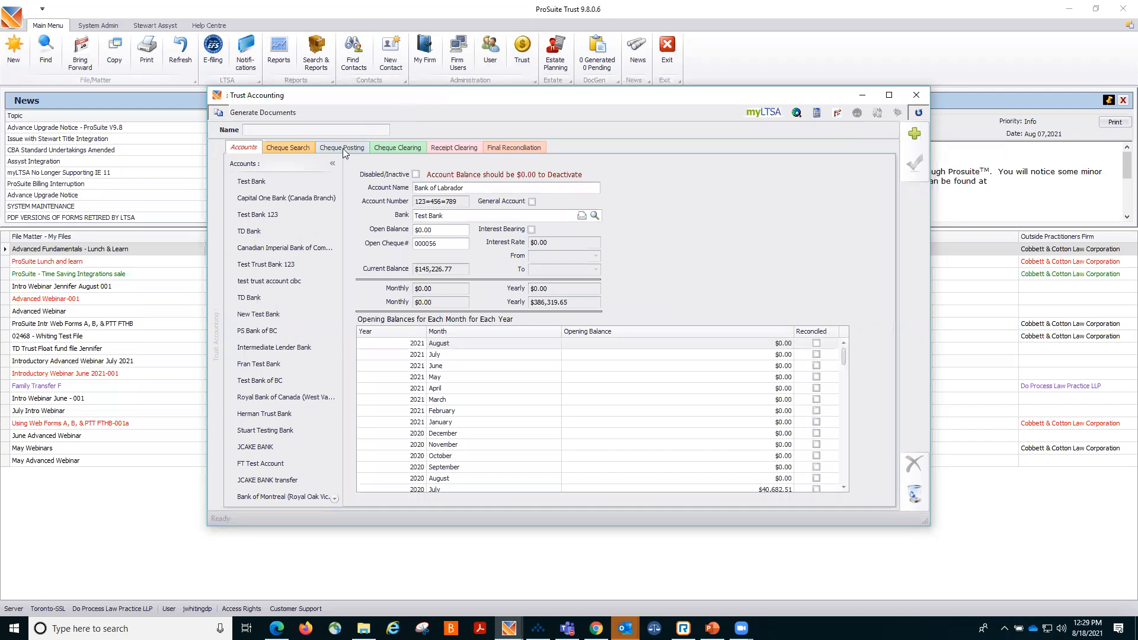
pyautogui.click(342, 148)
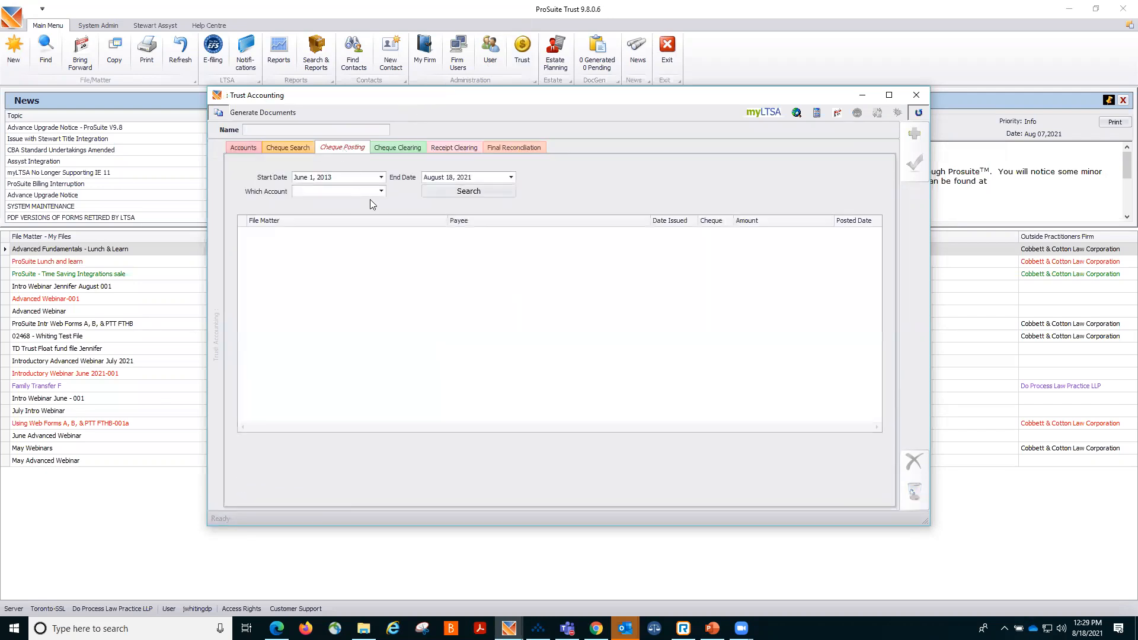
pyautogui.click(381, 191)
pyautogui.scroll(-3, 356, 256)
pyautogui.scroll(-5, 357, 256)
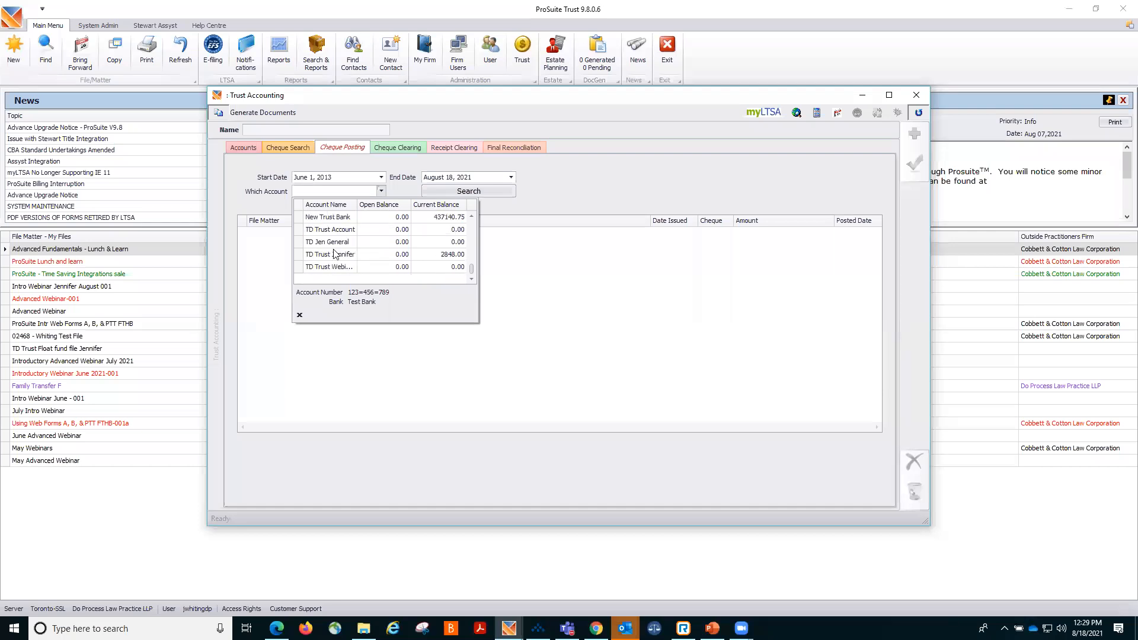
pyautogui.click(338, 256)
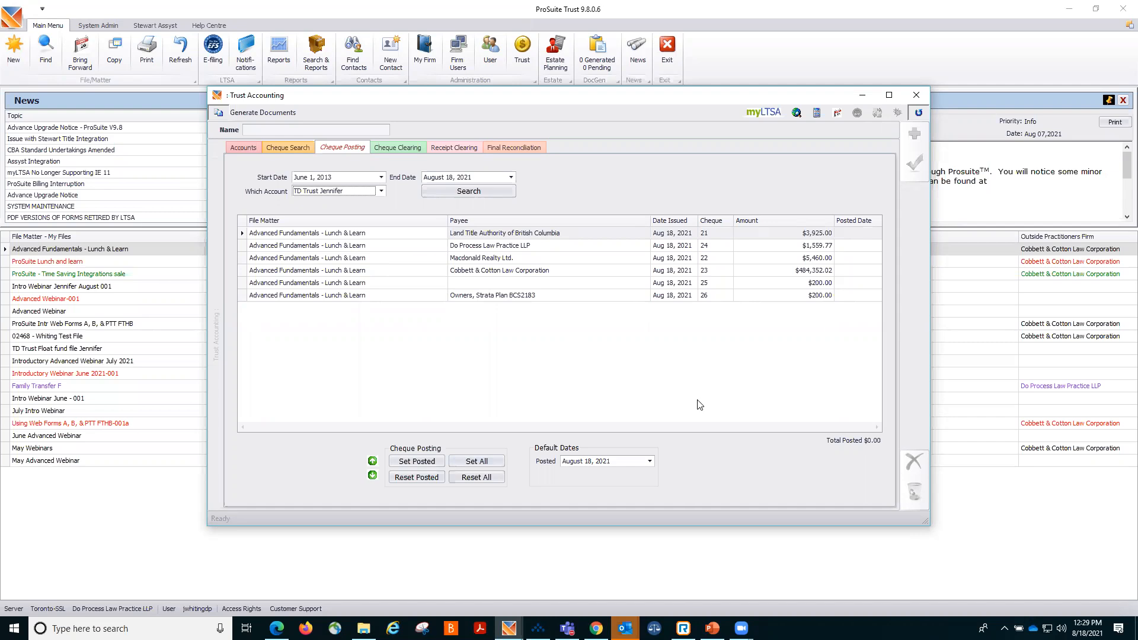
pyautogui.click(877, 235)
pyautogui.click(876, 234)
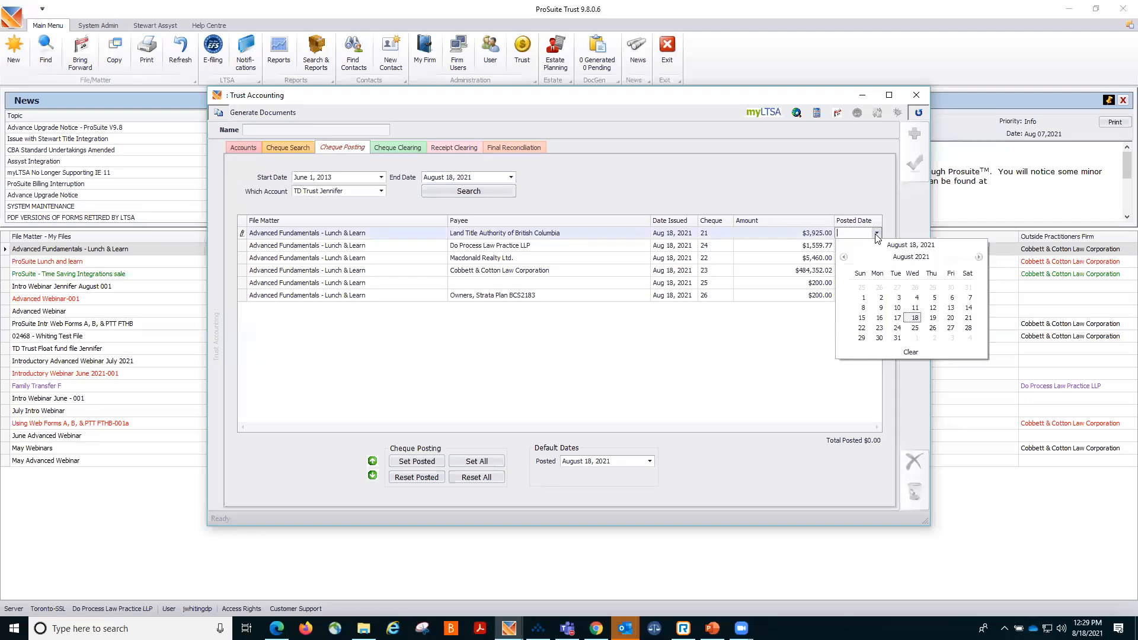
pyautogui.click(781, 369)
pyautogui.click(474, 463)
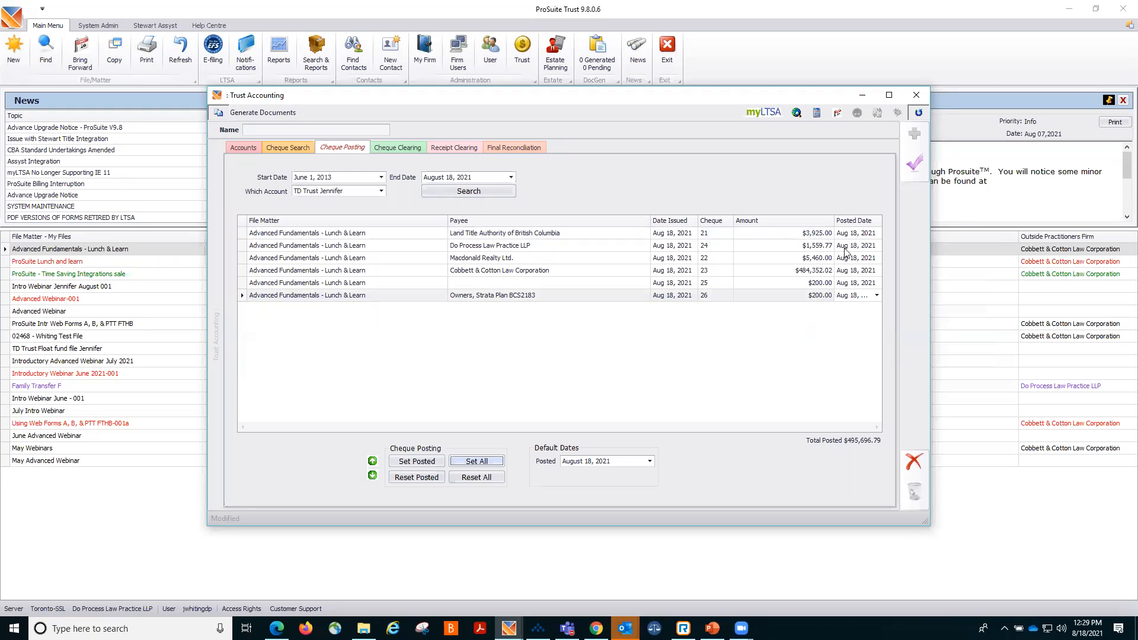
pyautogui.click(911, 169)
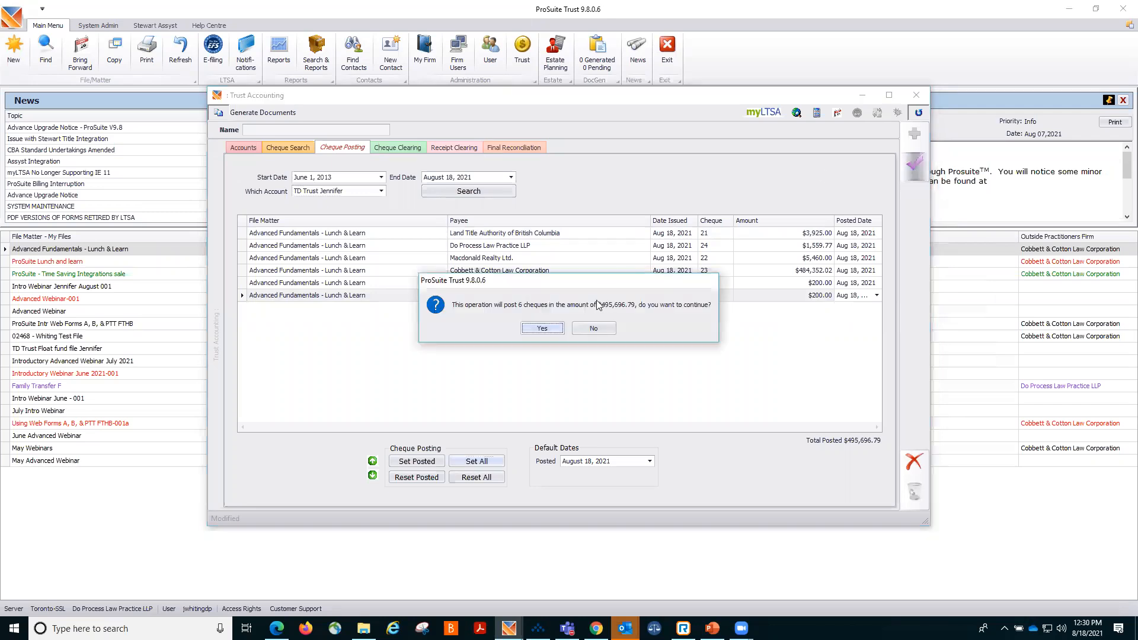
pyautogui.click(542, 328)
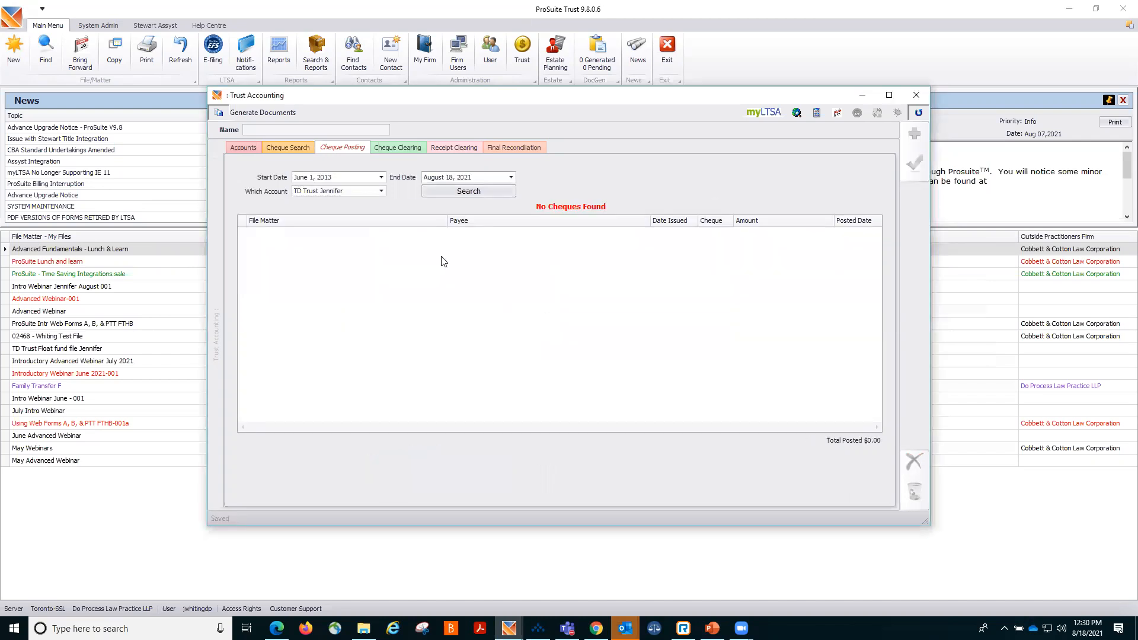
# Clear the Land Title Authority cheque for the TD Trust Jennifer account with cleared date August 19, 2021, and save.
pyautogui.click(392, 149)
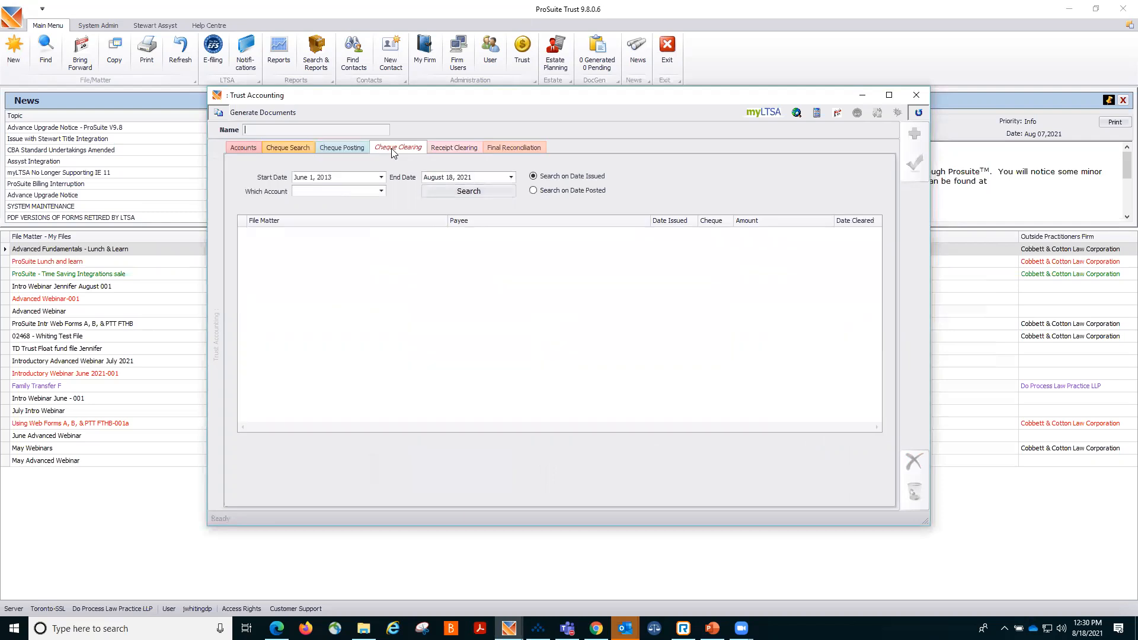
pyautogui.click(382, 191)
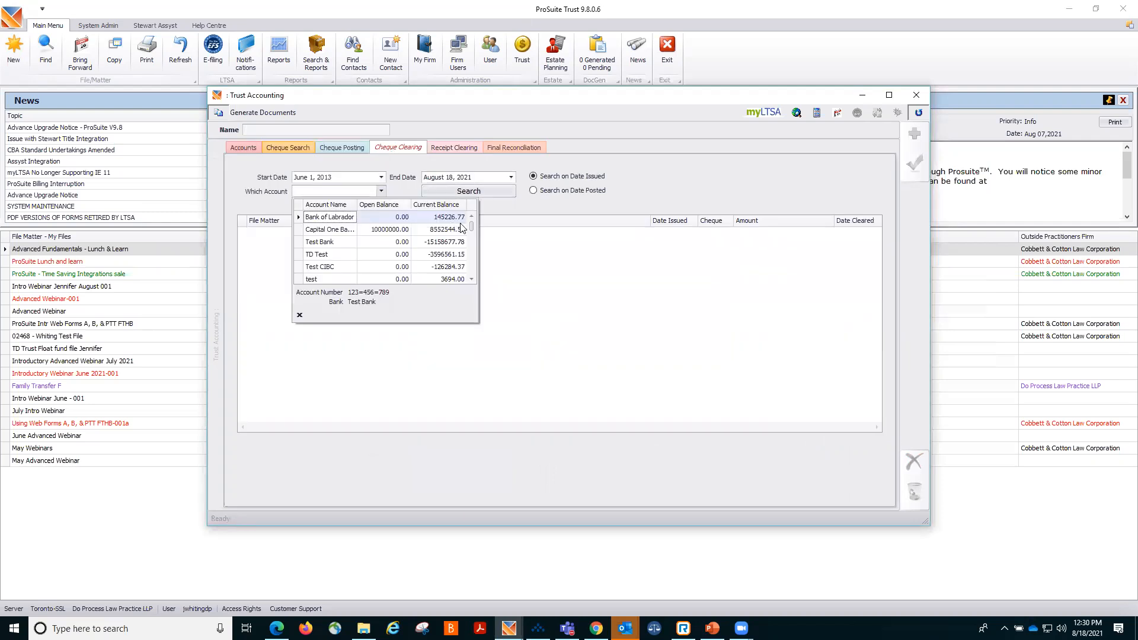
pyautogui.moveTo(473, 226); pyautogui.dragTo(471, 294)
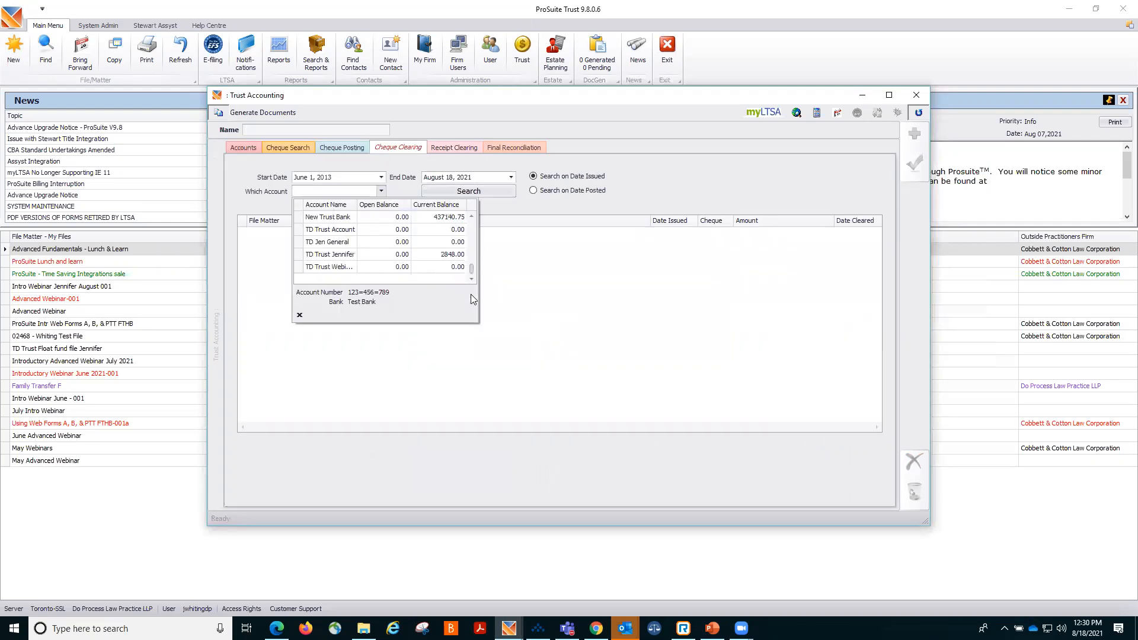
pyautogui.click(343, 255)
pyautogui.click(462, 192)
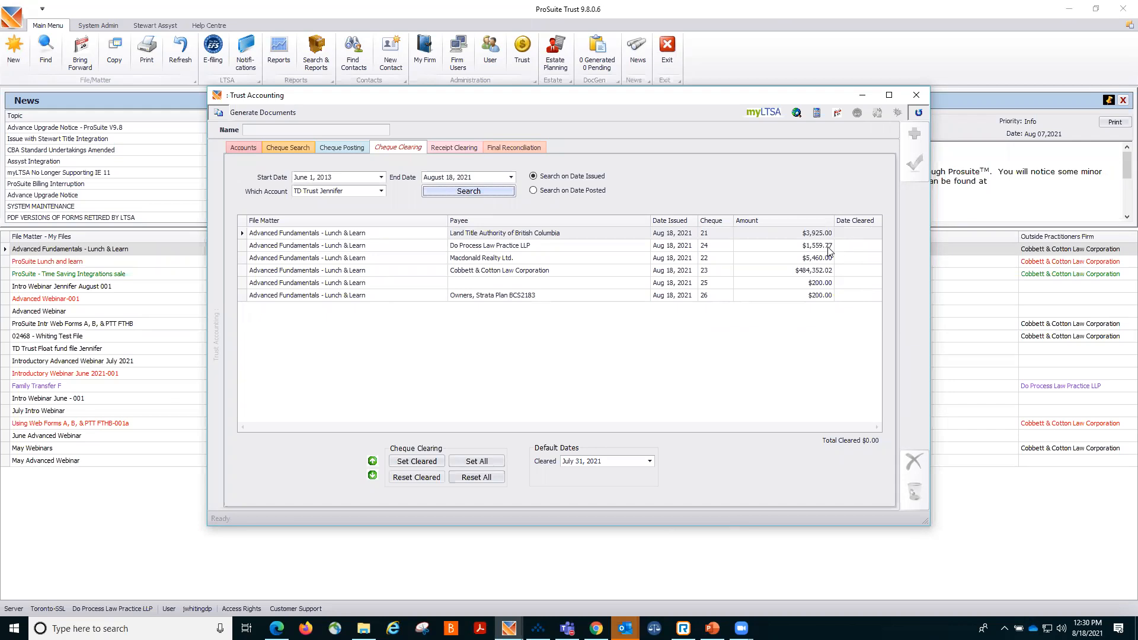
pyautogui.click(876, 235)
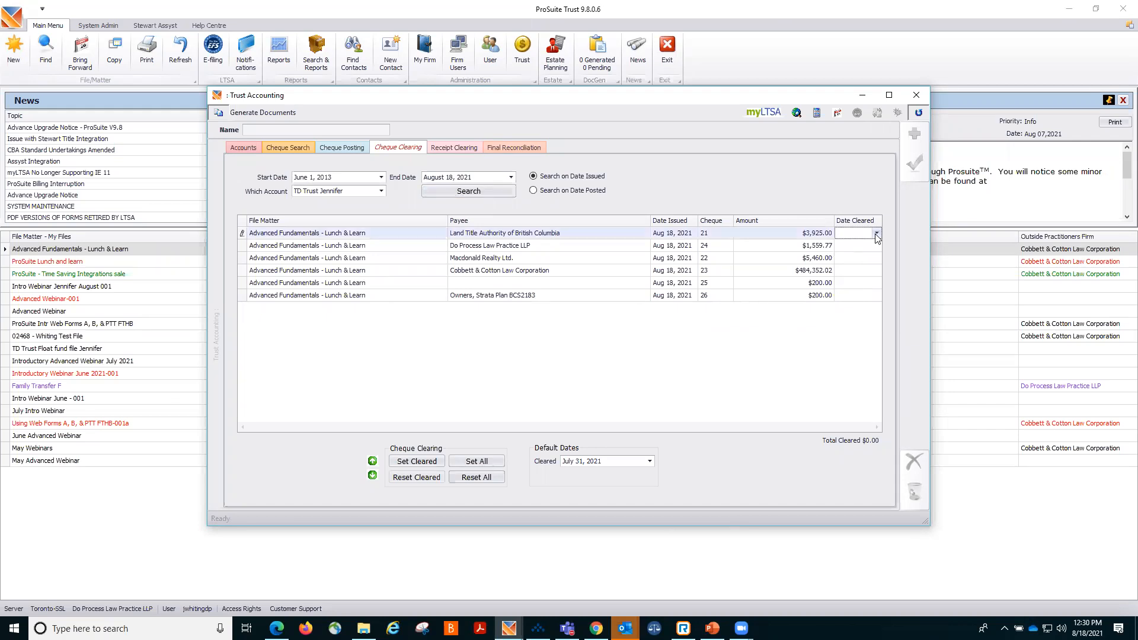
pyautogui.click(876, 235)
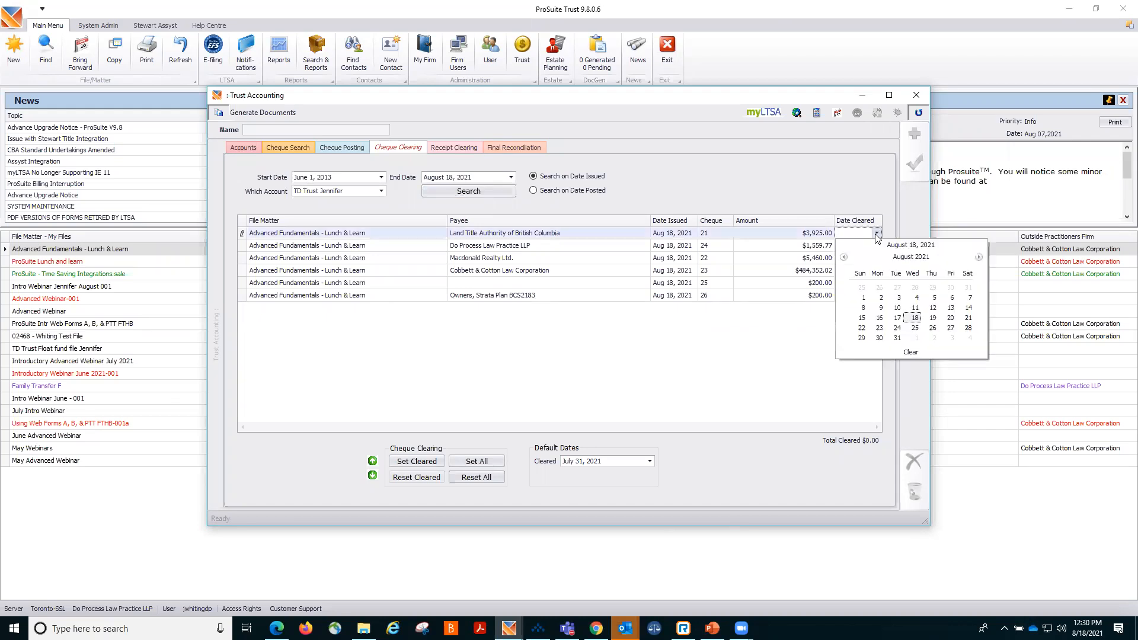
pyautogui.click(932, 317)
pyautogui.press('Tab')
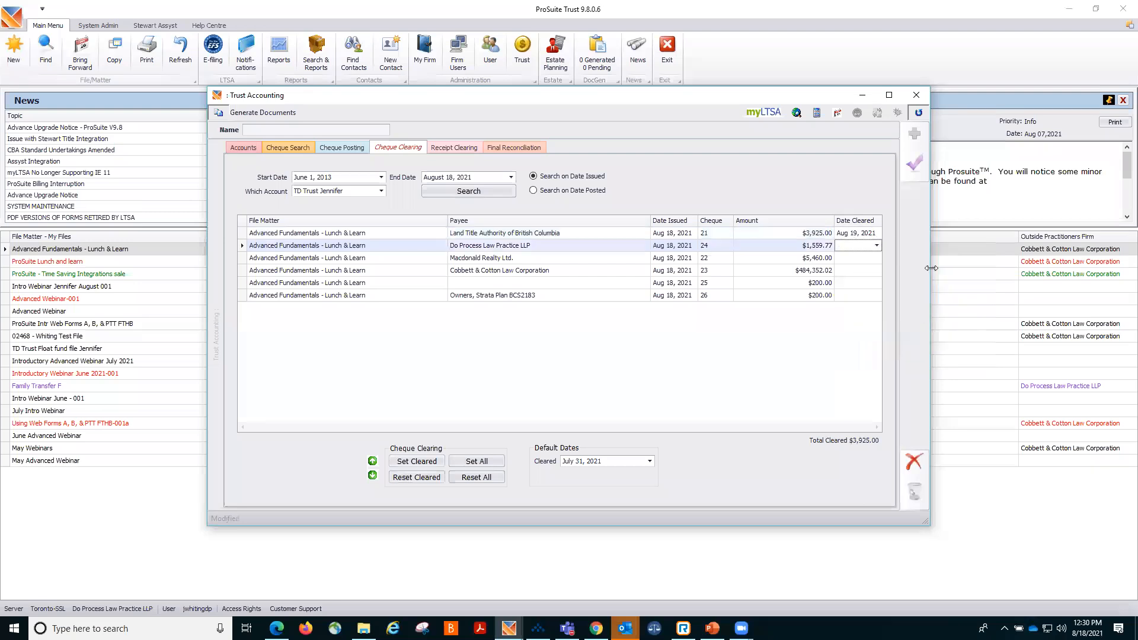
pyautogui.click(919, 167)
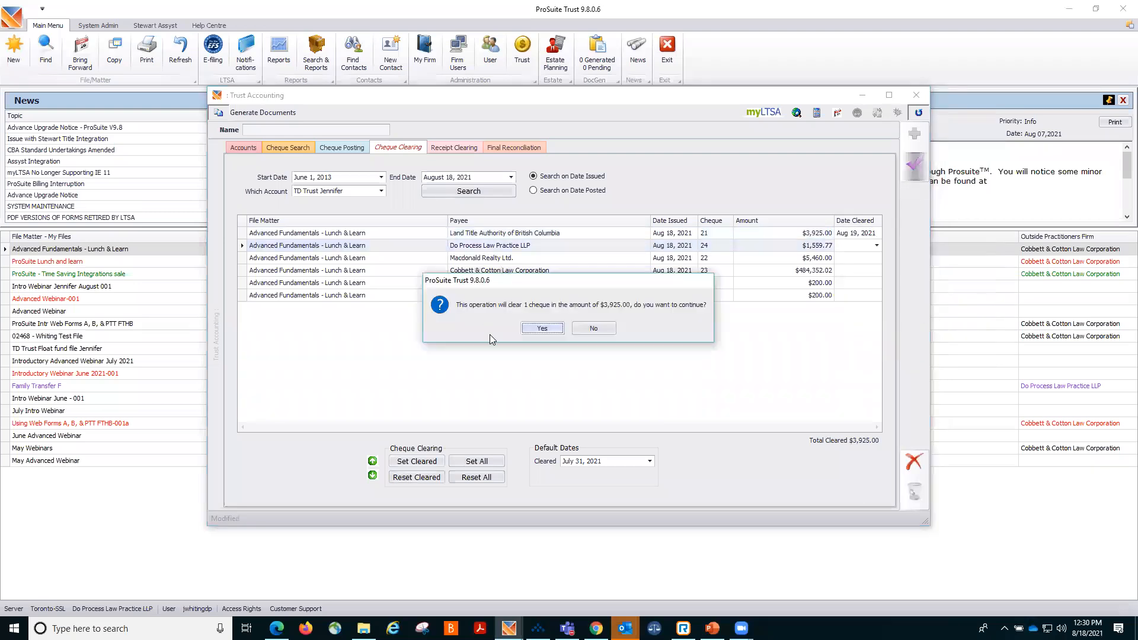
pyautogui.click(531, 331)
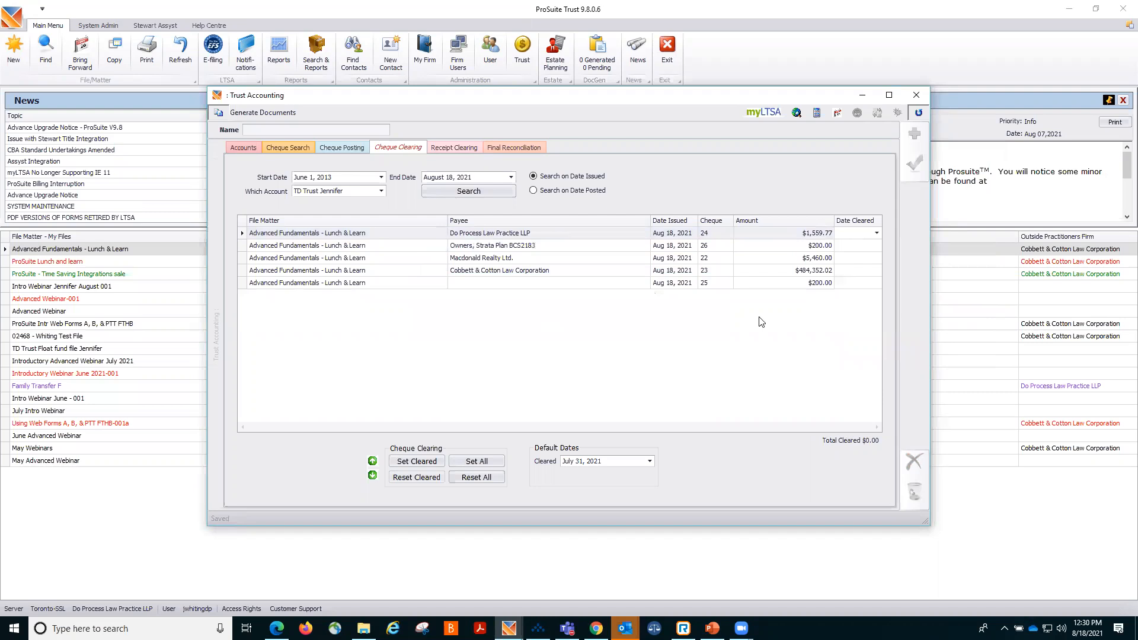
# Set cleared dates of August 20, 2021 for the Do Process cheque and August 30, 2021 for the strata plan cheque.
pyautogui.click(876, 233)
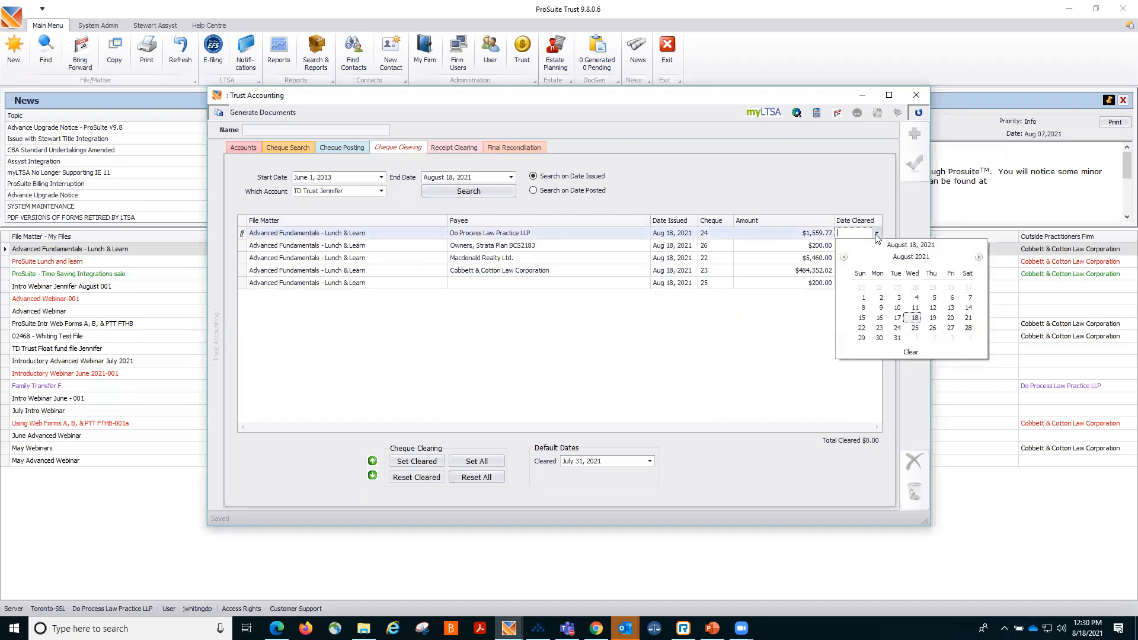
pyautogui.click(948, 319)
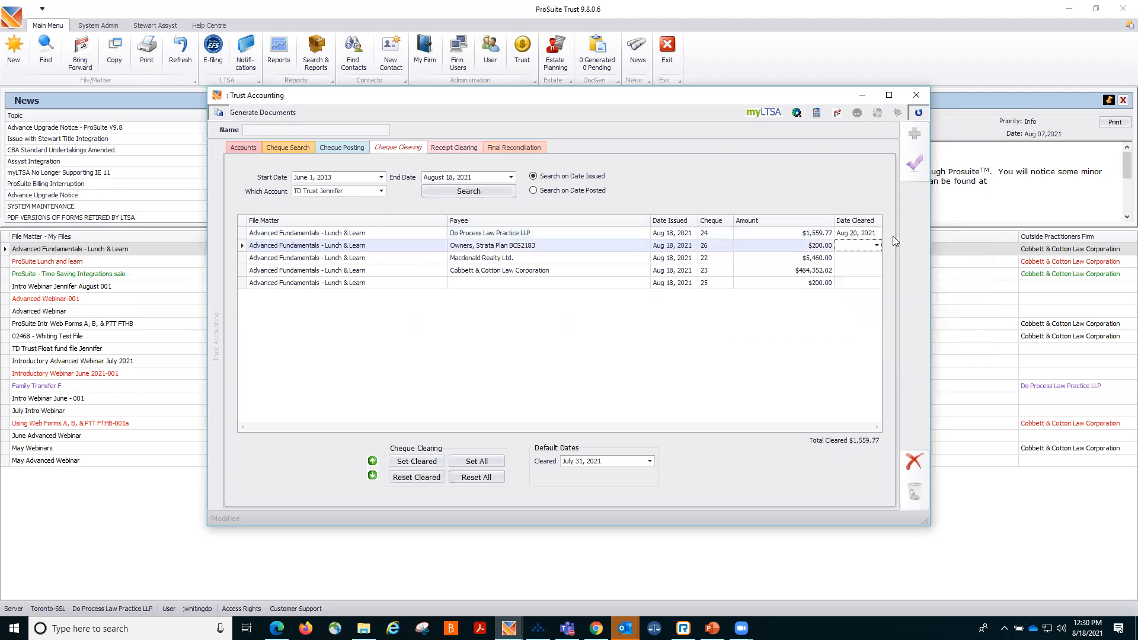
pyautogui.click(877, 245)
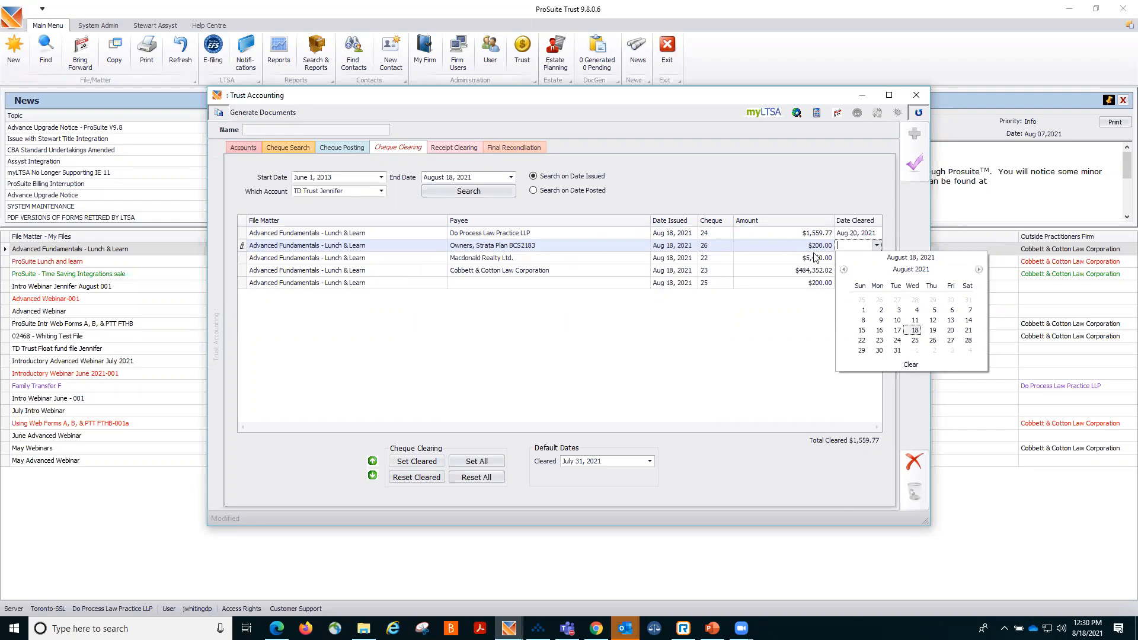
pyautogui.click(879, 350)
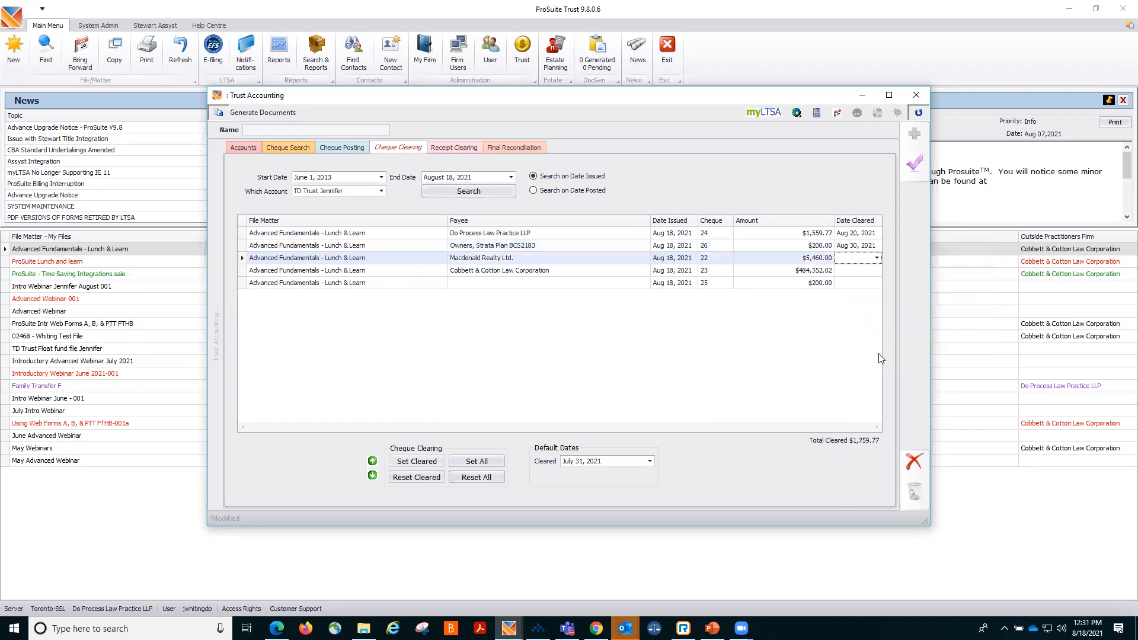
# Set cleared dates of August 24, 2021 for the Macdonald Realty cheque and August 18, 2021 for the Cobbett & Cotton cheque.
pyautogui.click(876, 259)
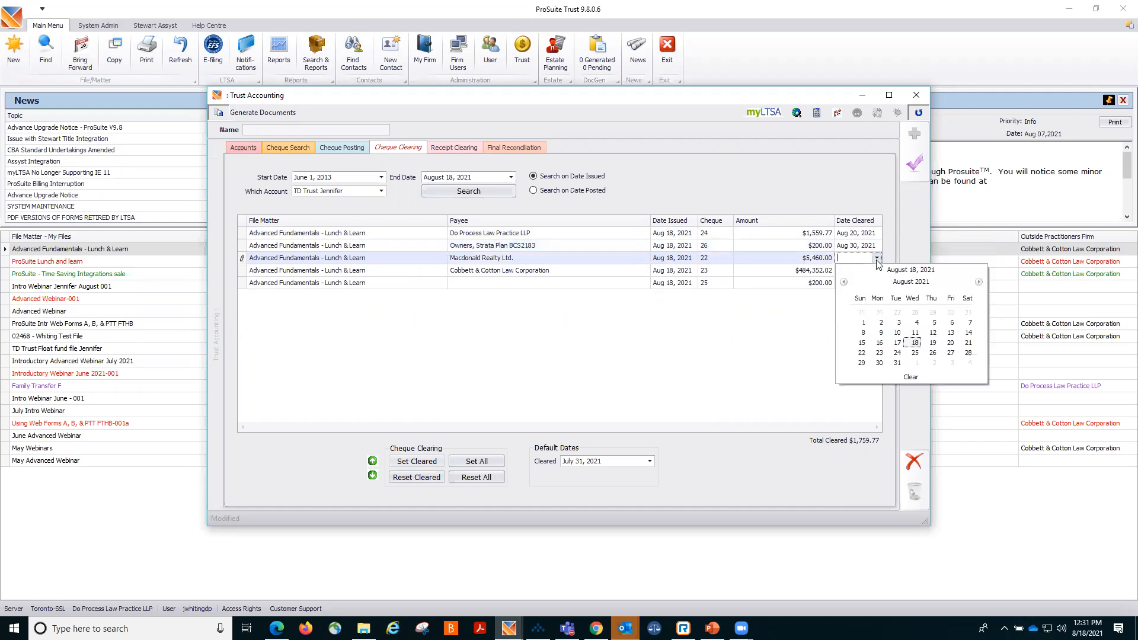
pyautogui.click(896, 353)
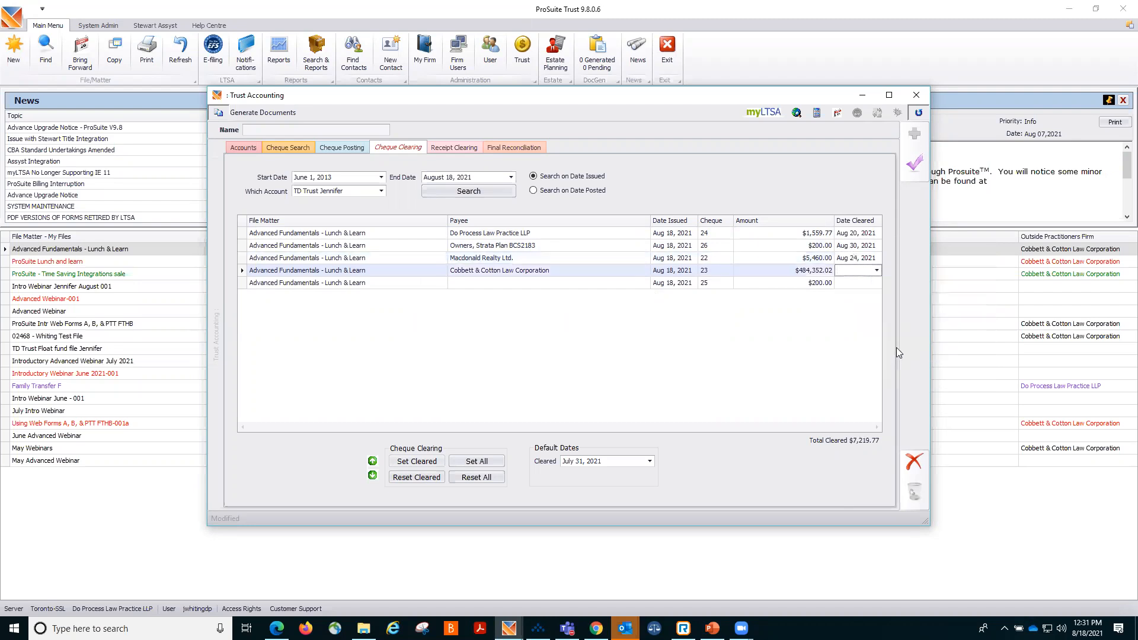
pyautogui.click(878, 271)
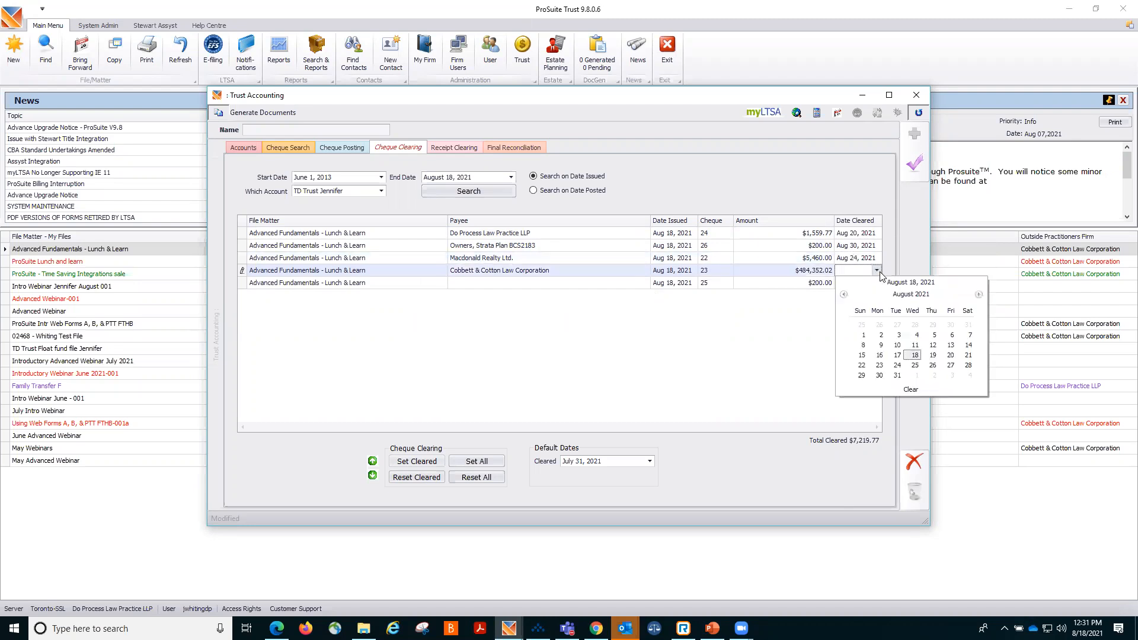
pyautogui.click(913, 355)
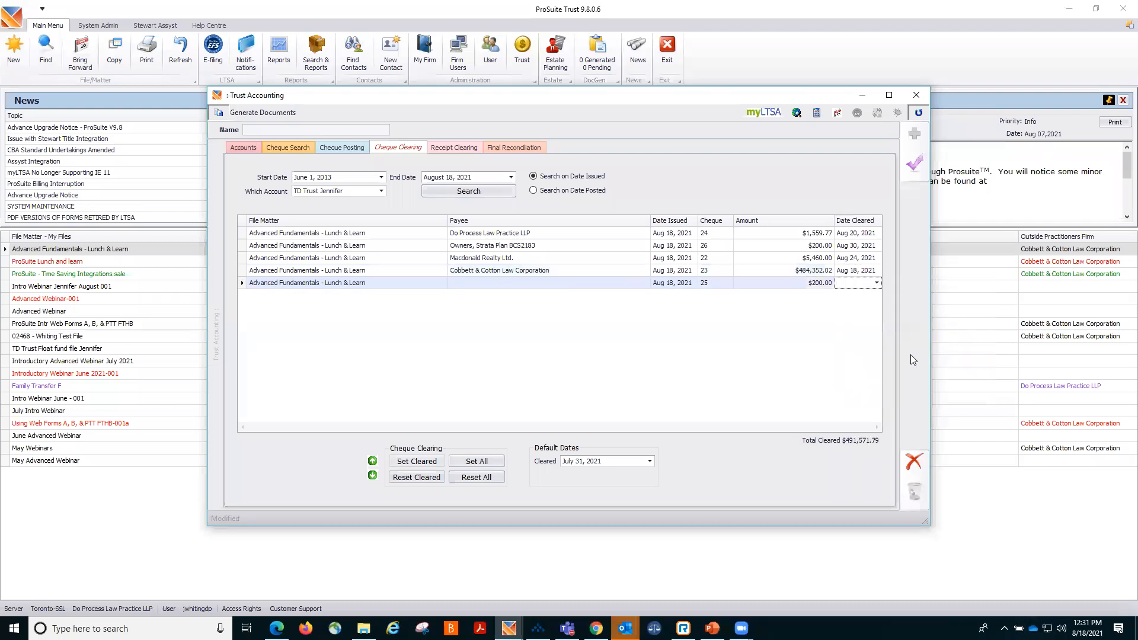
# Set the cleared date of cheque 25 to August 29, 2021 and save the cheque clearing.
pyautogui.click(875, 283)
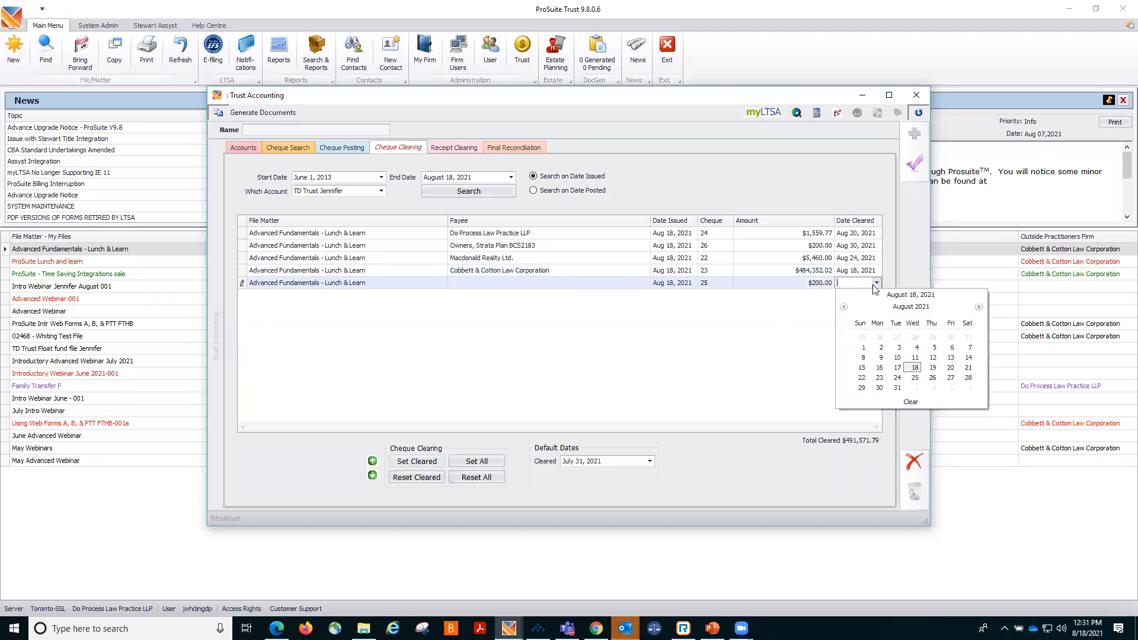
pyautogui.click(861, 388)
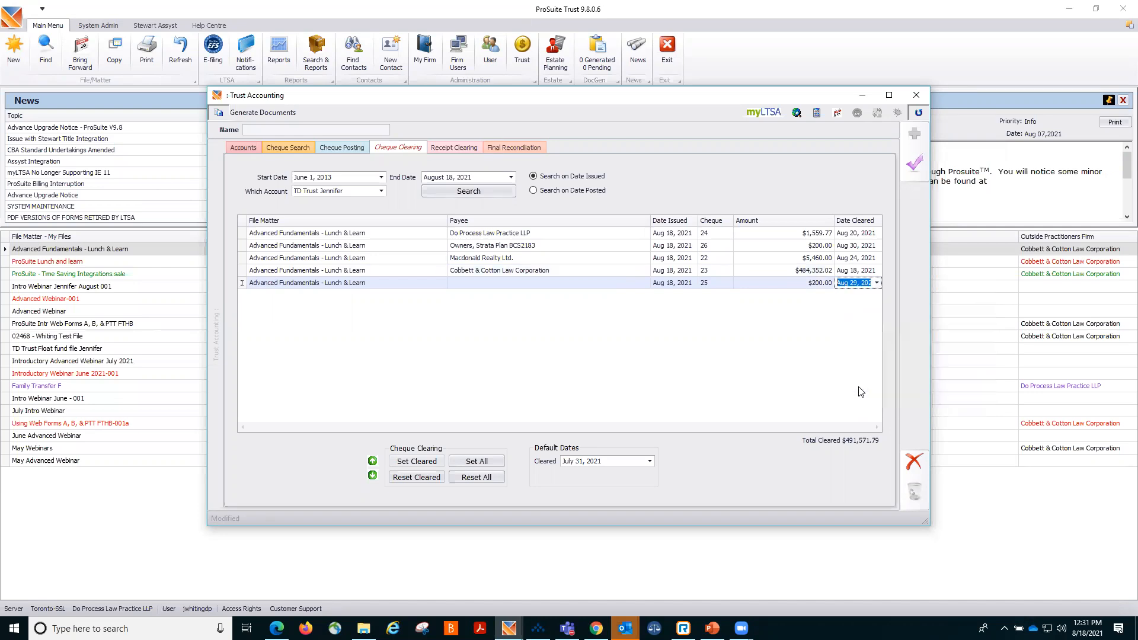
pyautogui.click(915, 169)
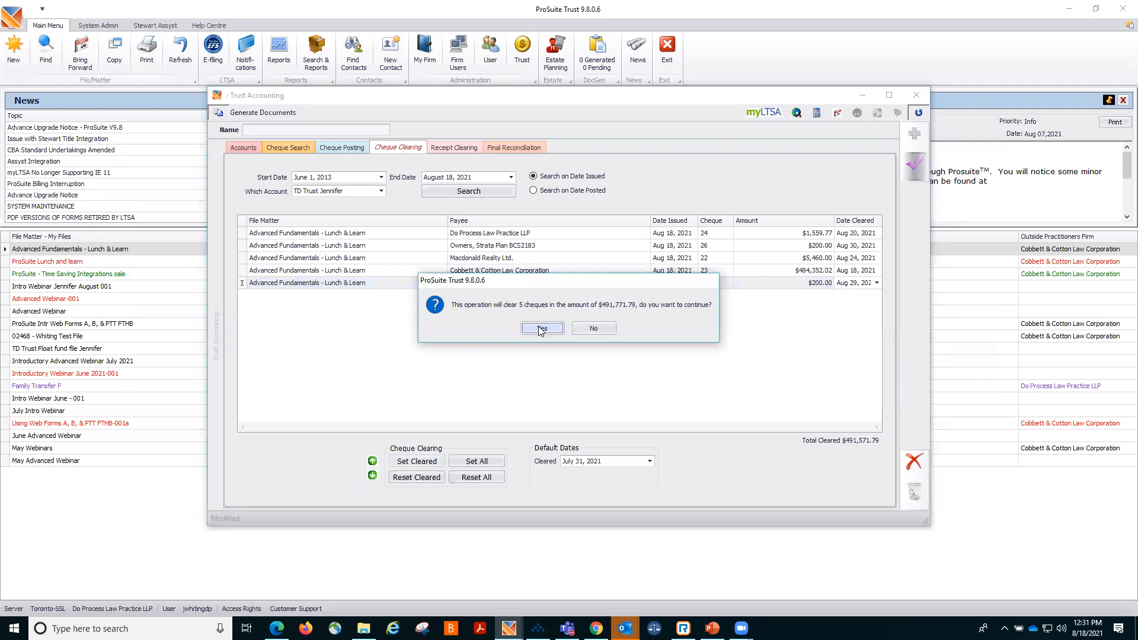
pyautogui.click(541, 329)
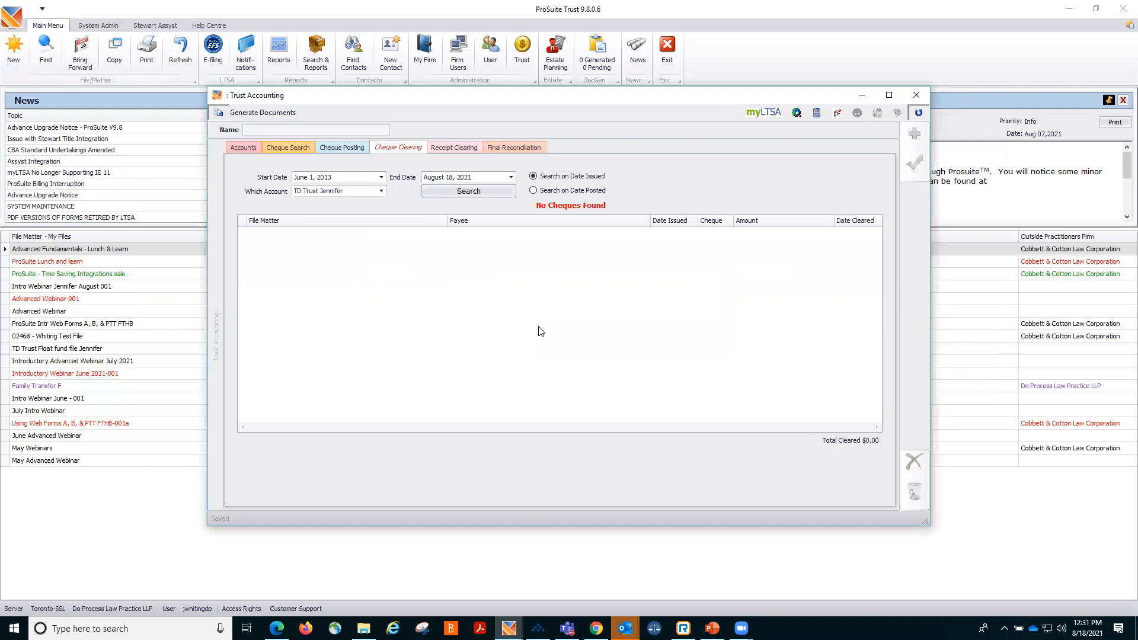
# In the conveyance file's trust receipts, mark the $39,540.00 TD Trust Jennifer receipt as reconciled and save.
pyautogui.click(464, 145)
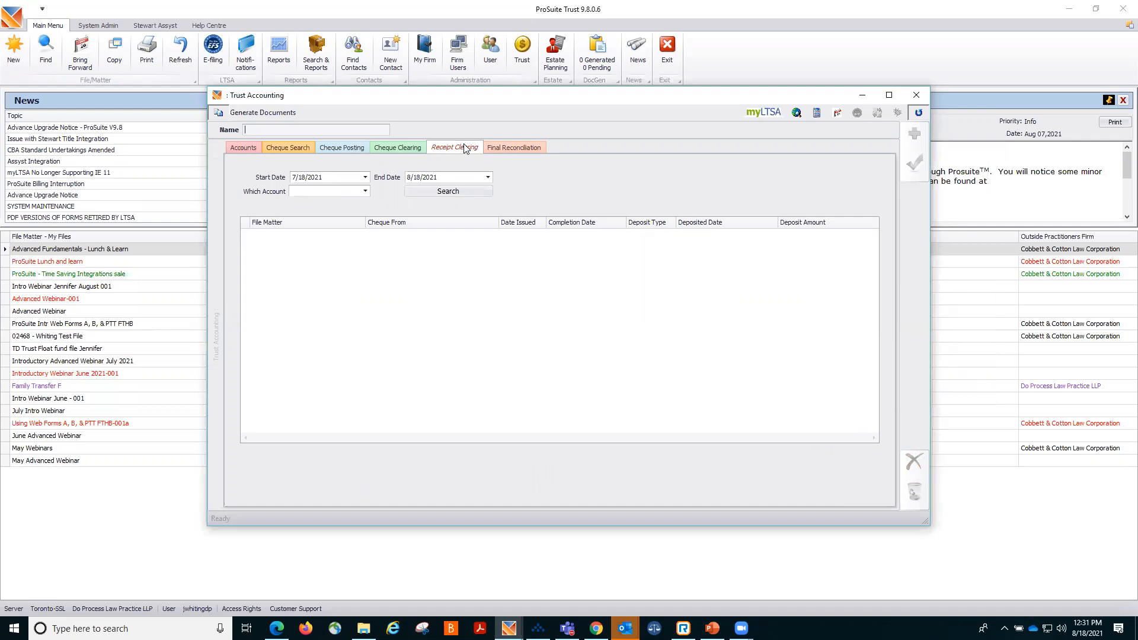
pyautogui.click(916, 95)
pyautogui.doubleClick(431, 251)
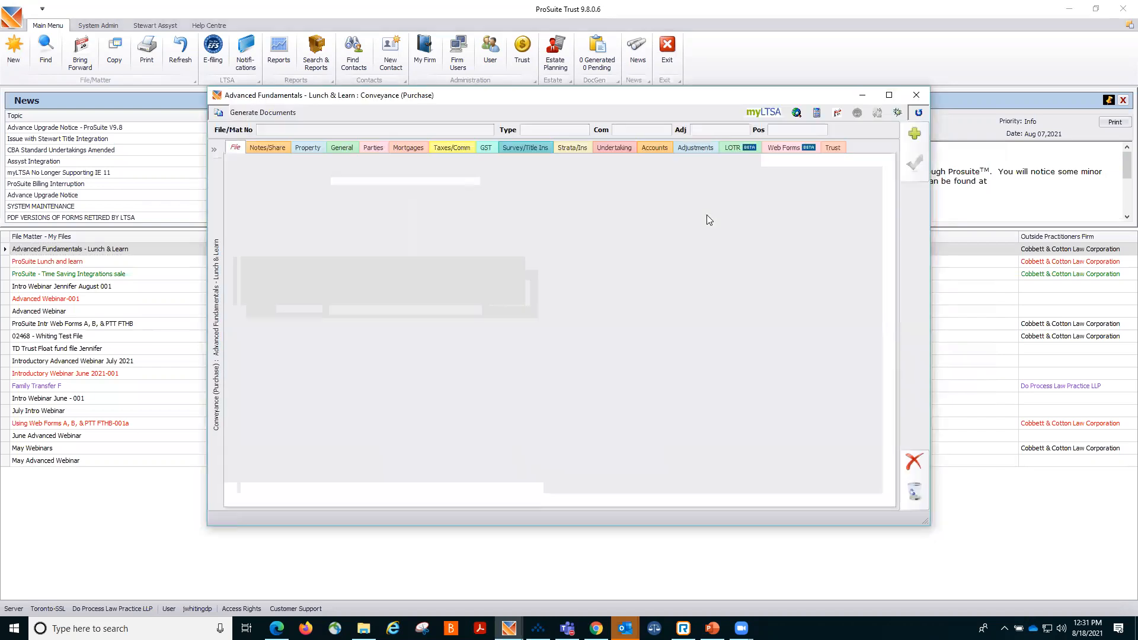
pyautogui.click(833, 148)
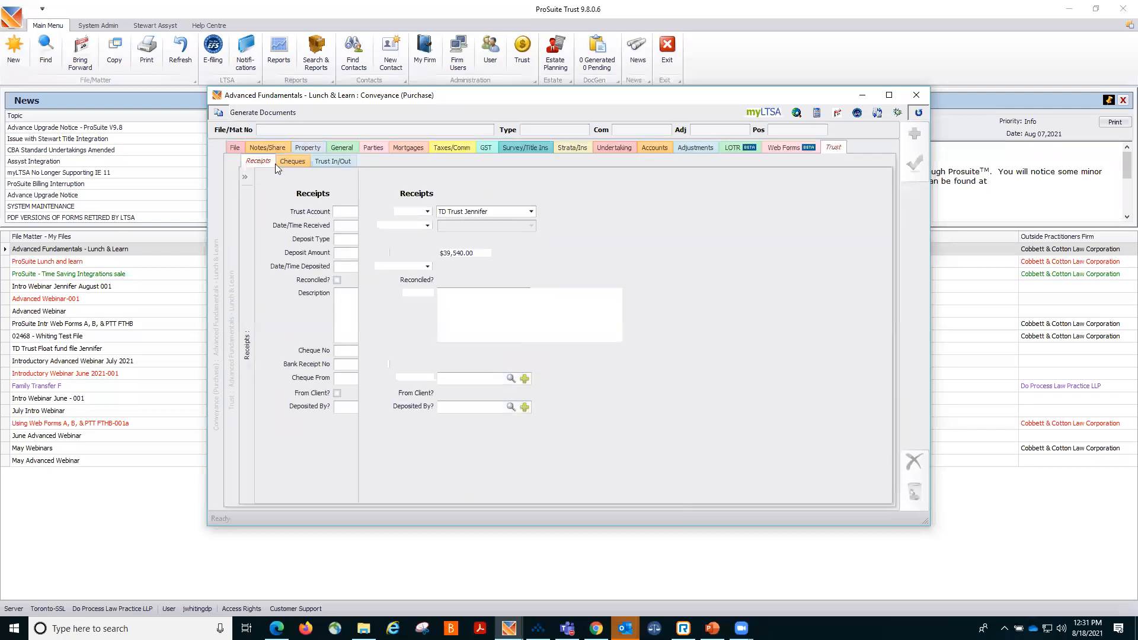
pyautogui.click(441, 280)
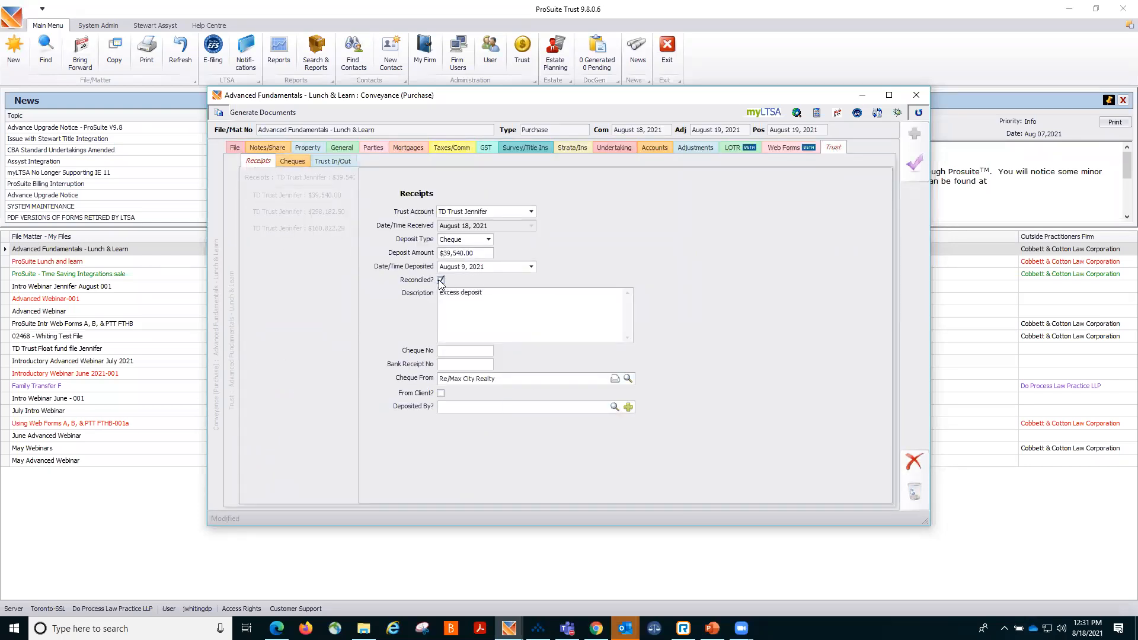
pyautogui.click(908, 165)
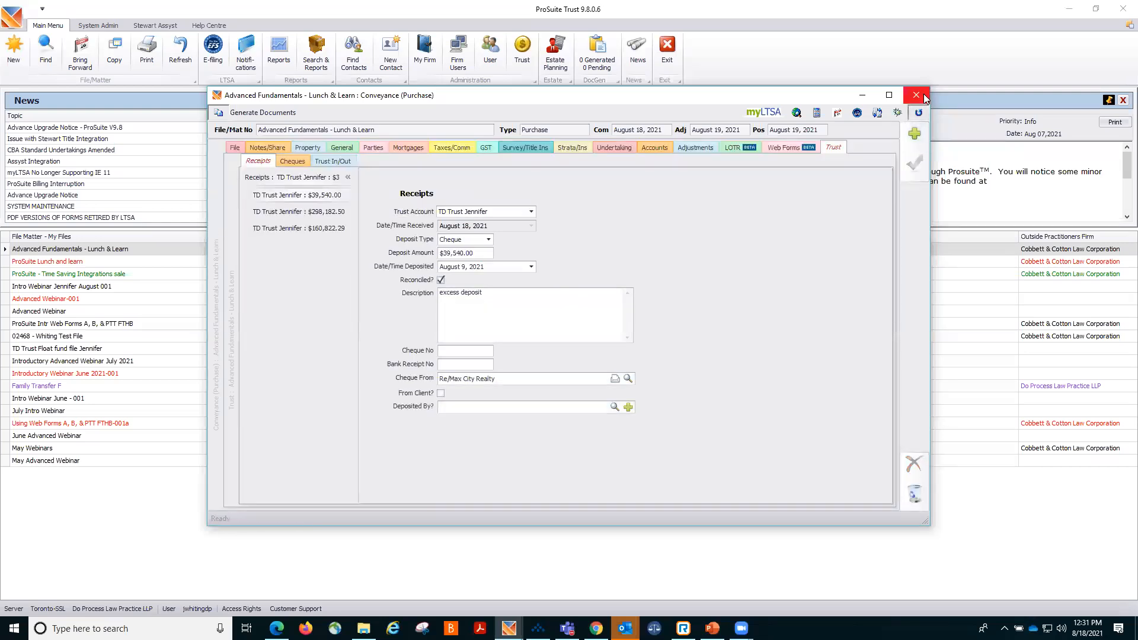
# Search receipts to clear for the TD Trust Jennifer account from 7/18/2021 to 8/18/2021 in Trust Accounting.
pyautogui.click(523, 54)
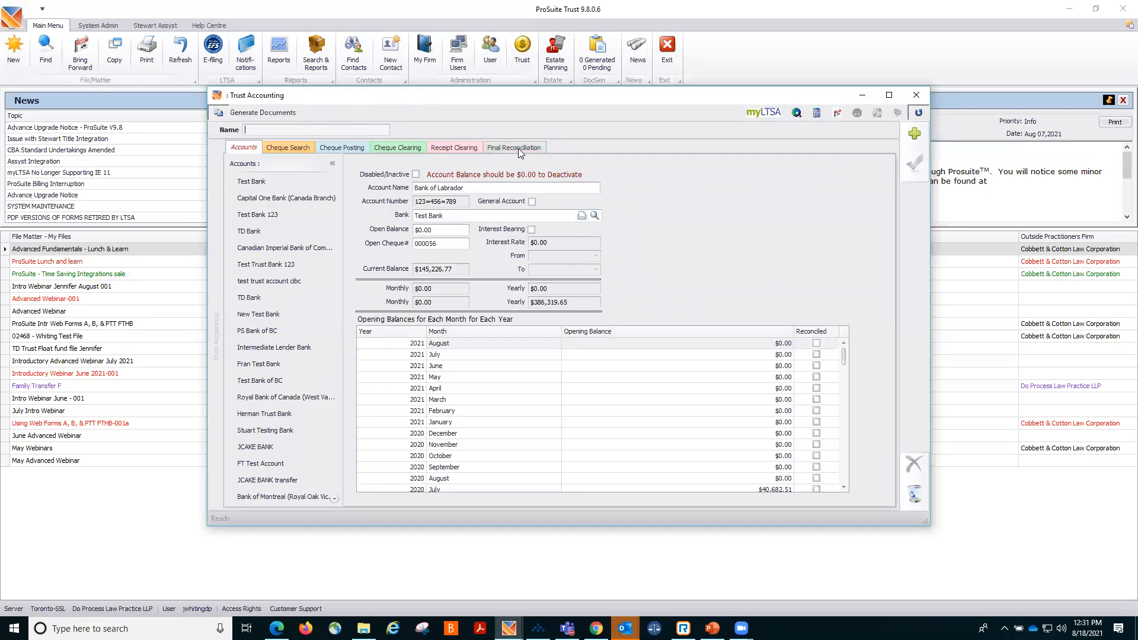
pyautogui.click(456, 149)
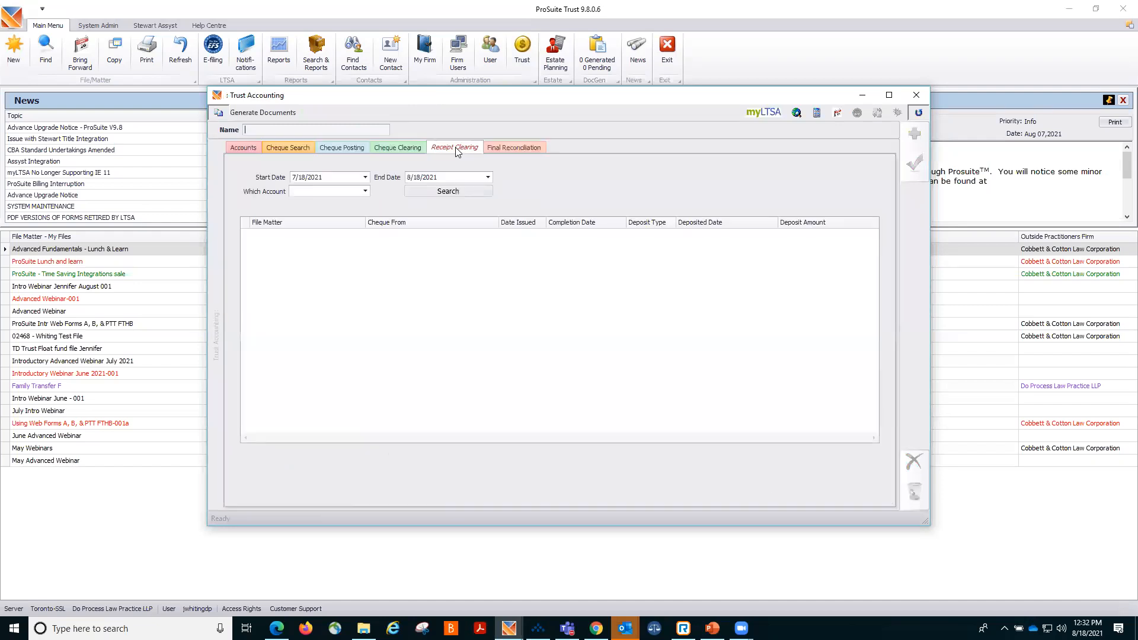
pyautogui.click(365, 192)
pyautogui.scroll(-5, 456, 245)
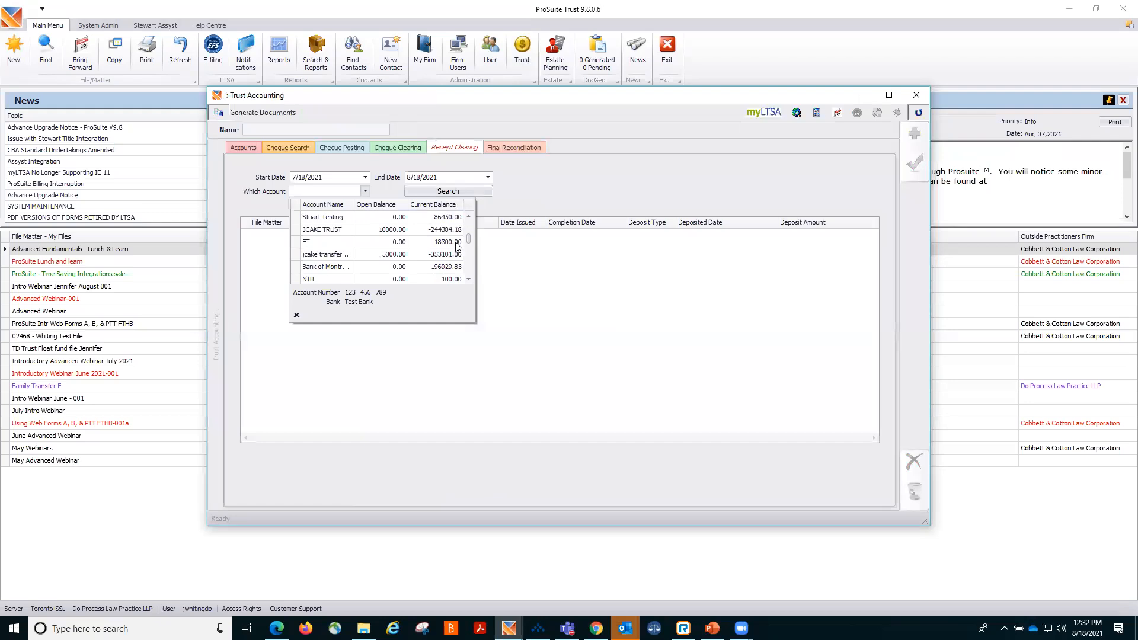
pyautogui.scroll(-2, 456, 244)
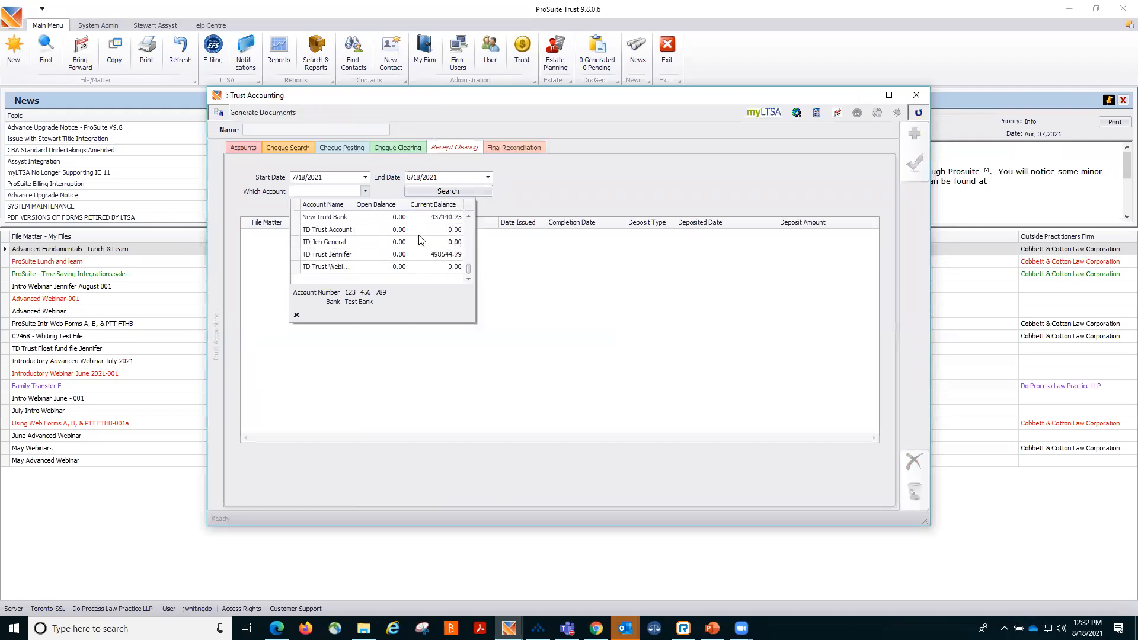
pyautogui.click(336, 255)
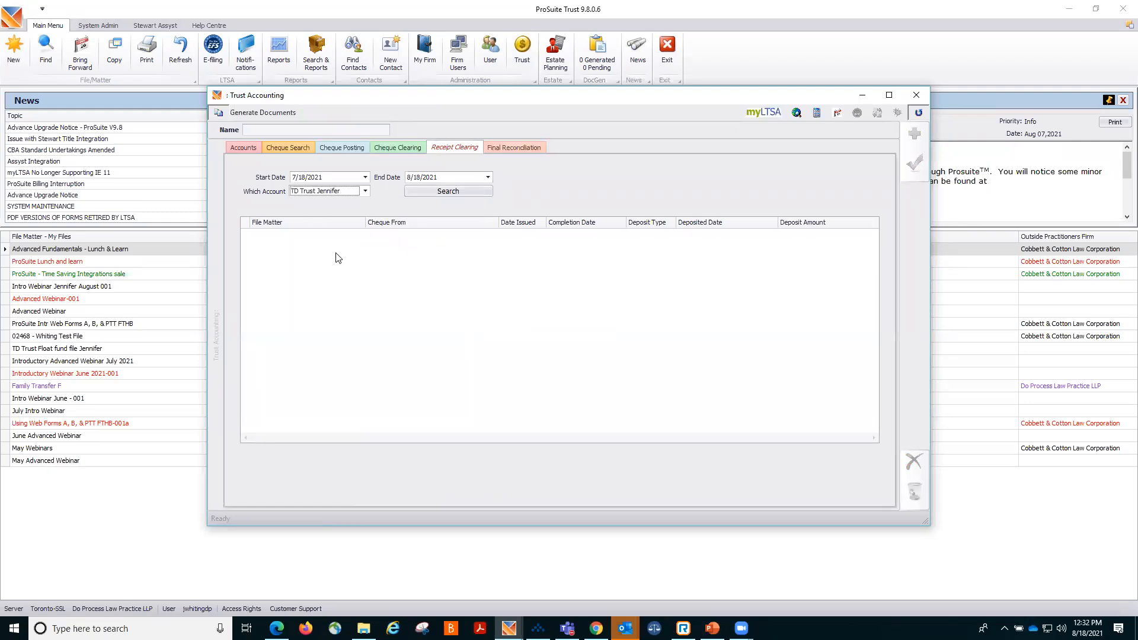
pyautogui.click(423, 191)
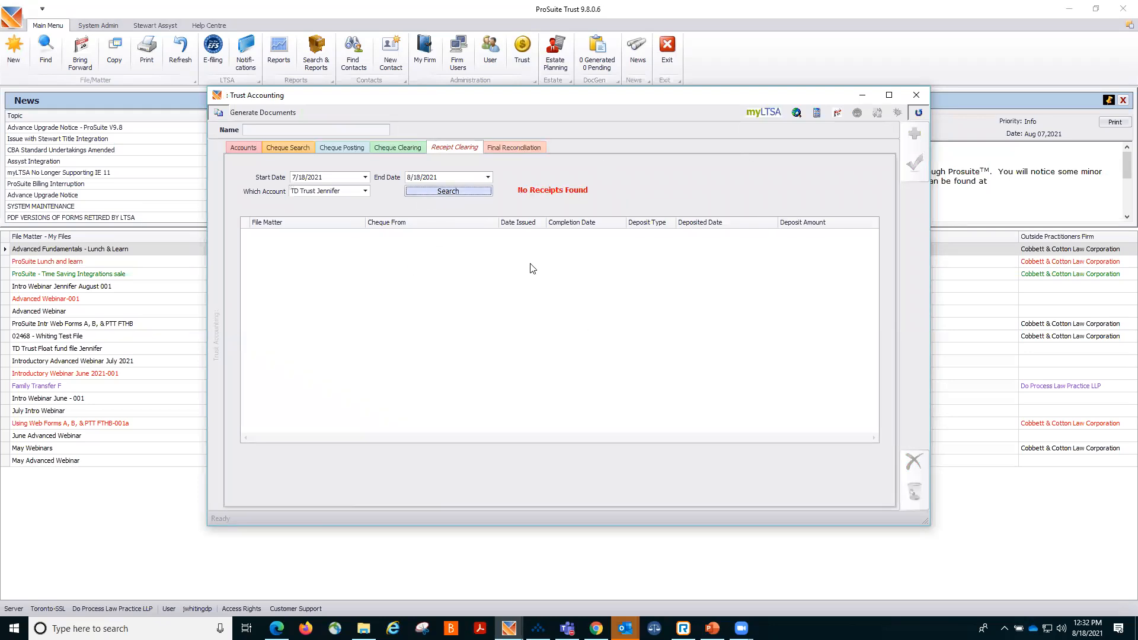
# Start a final reconciliation for TD Trust Jennifer from August 1, 2021 with a statement bank balance of $2,848.00.
pyautogui.click(524, 149)
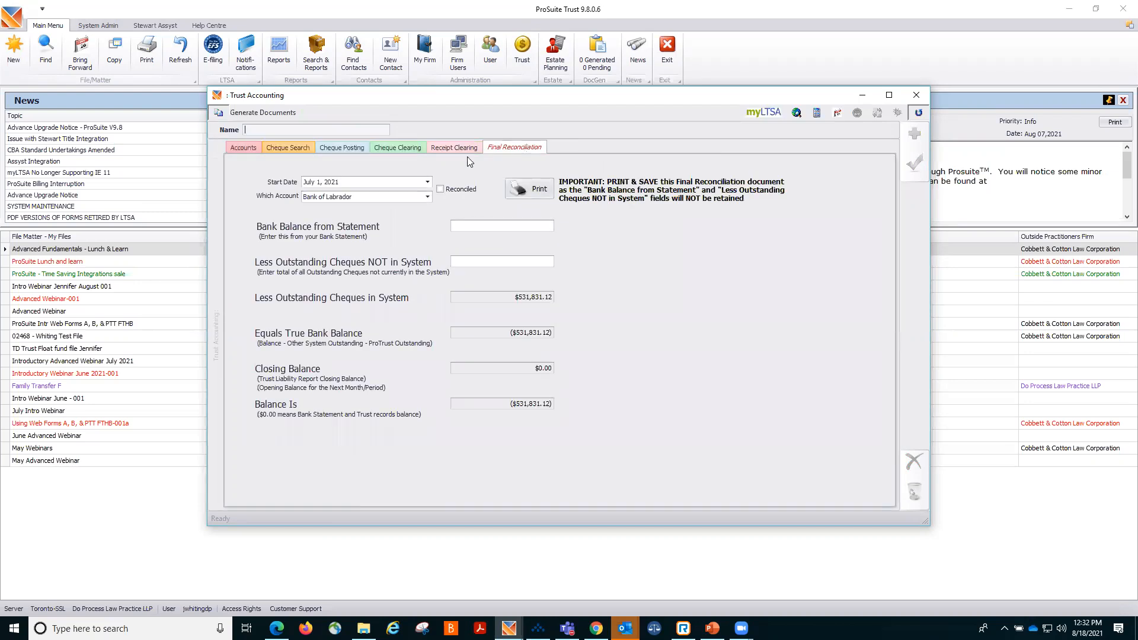
pyautogui.click(427, 183)
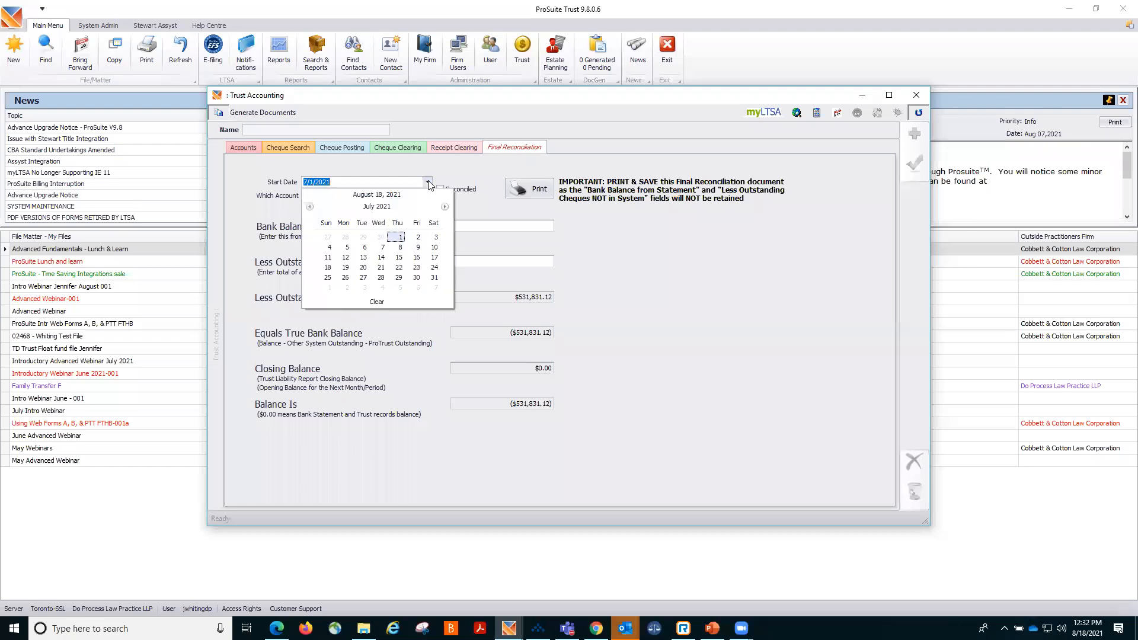
pyautogui.click(445, 207)
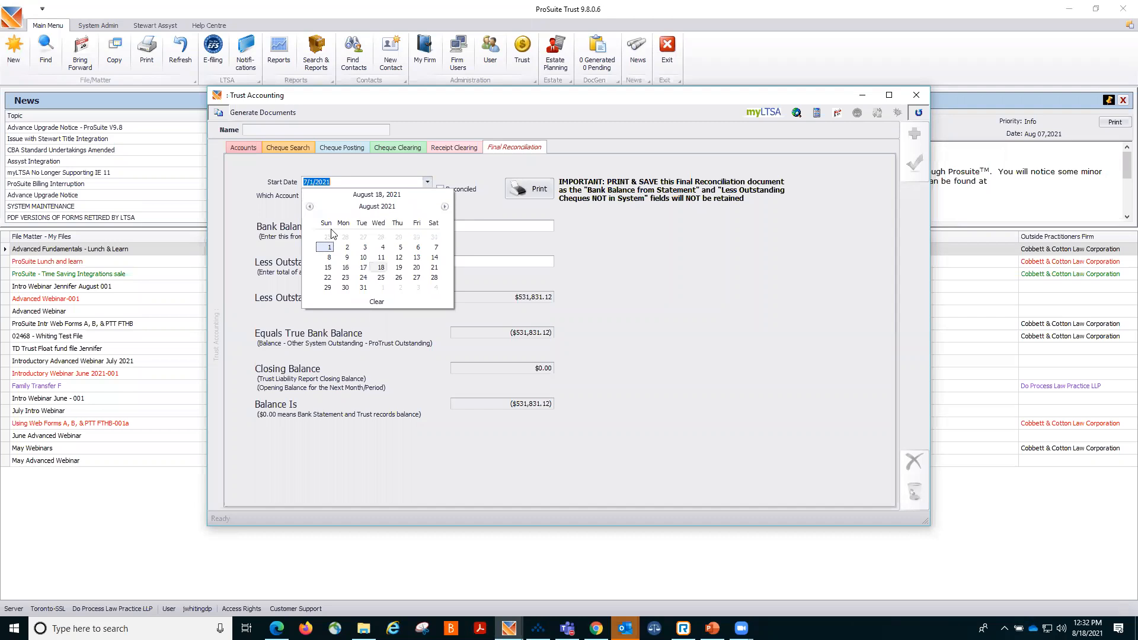
pyautogui.click(327, 247)
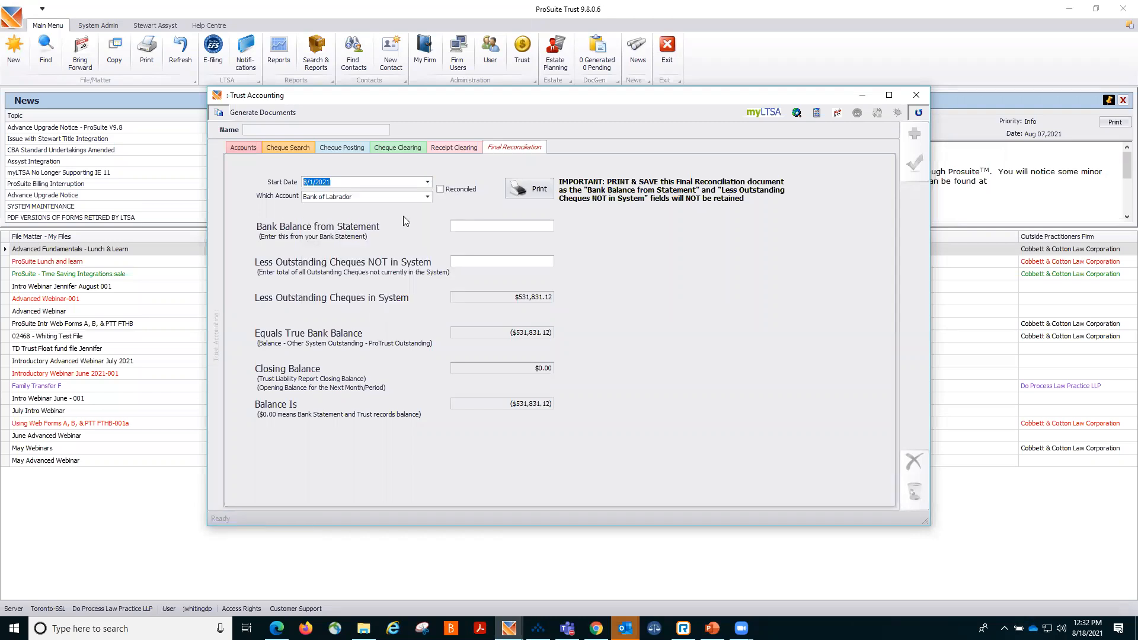
pyautogui.click(428, 196)
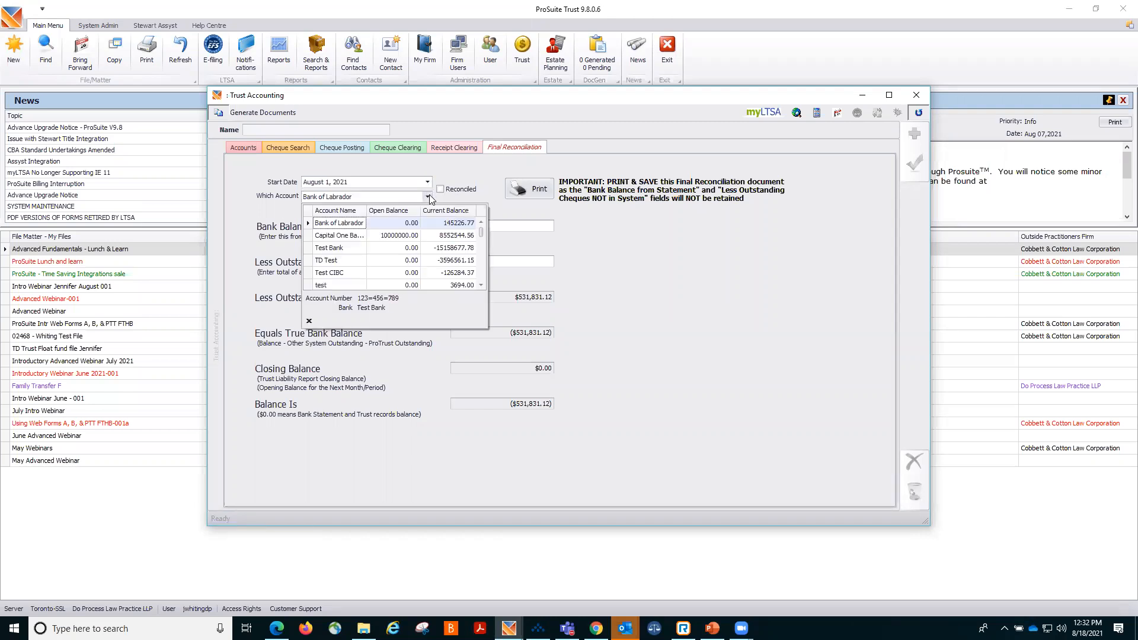
pyautogui.scroll(-5, 419, 237)
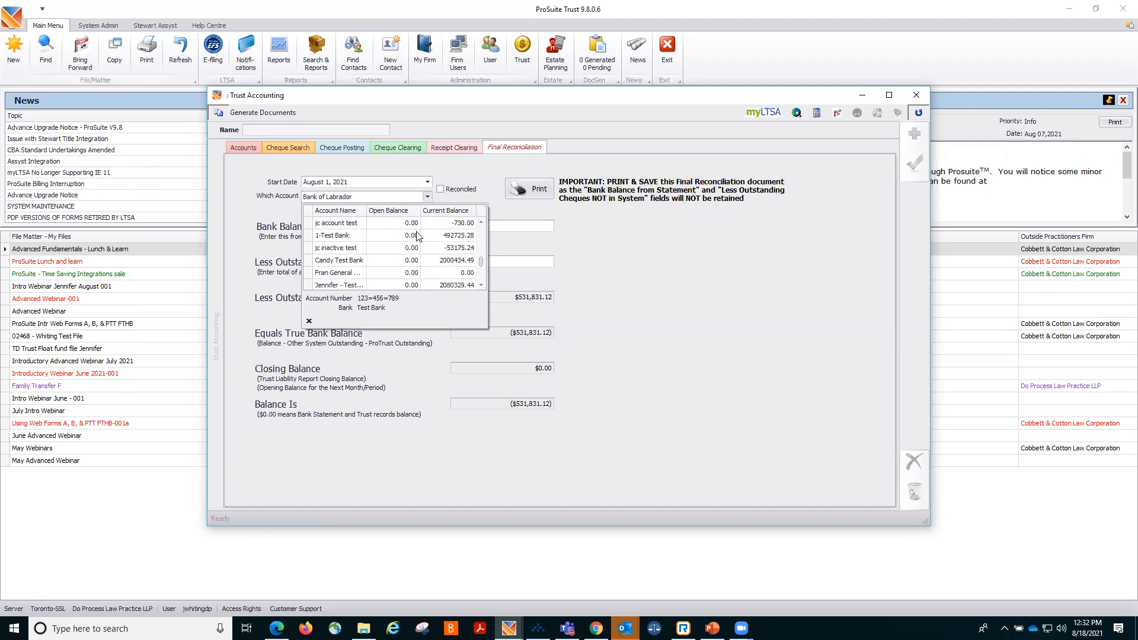
pyautogui.scroll(-2, 418, 237)
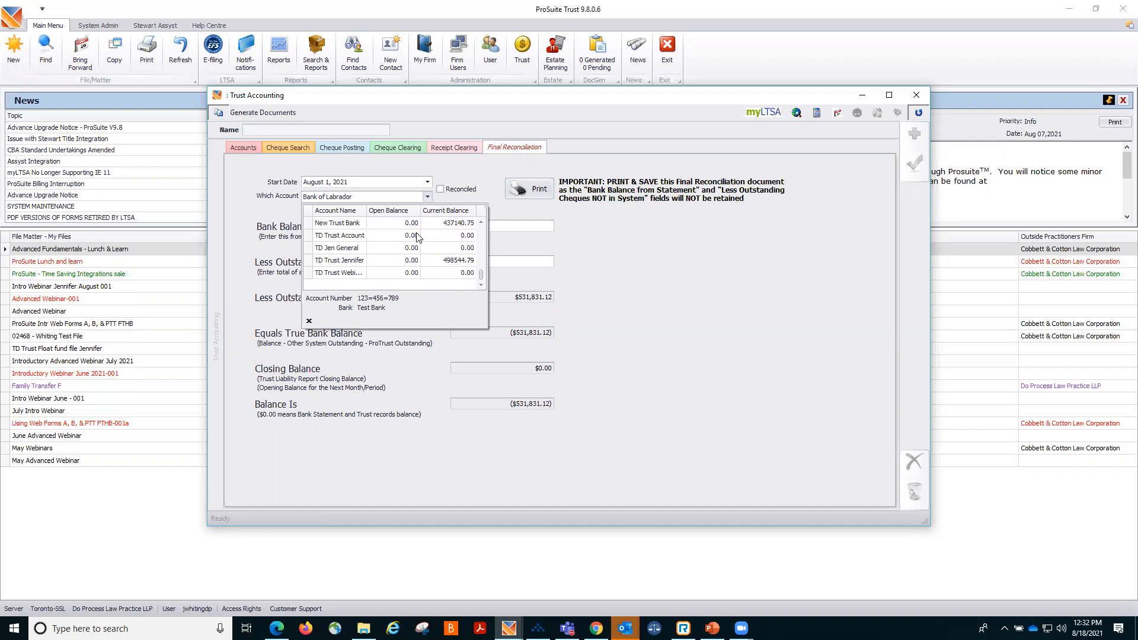
pyautogui.click(358, 261)
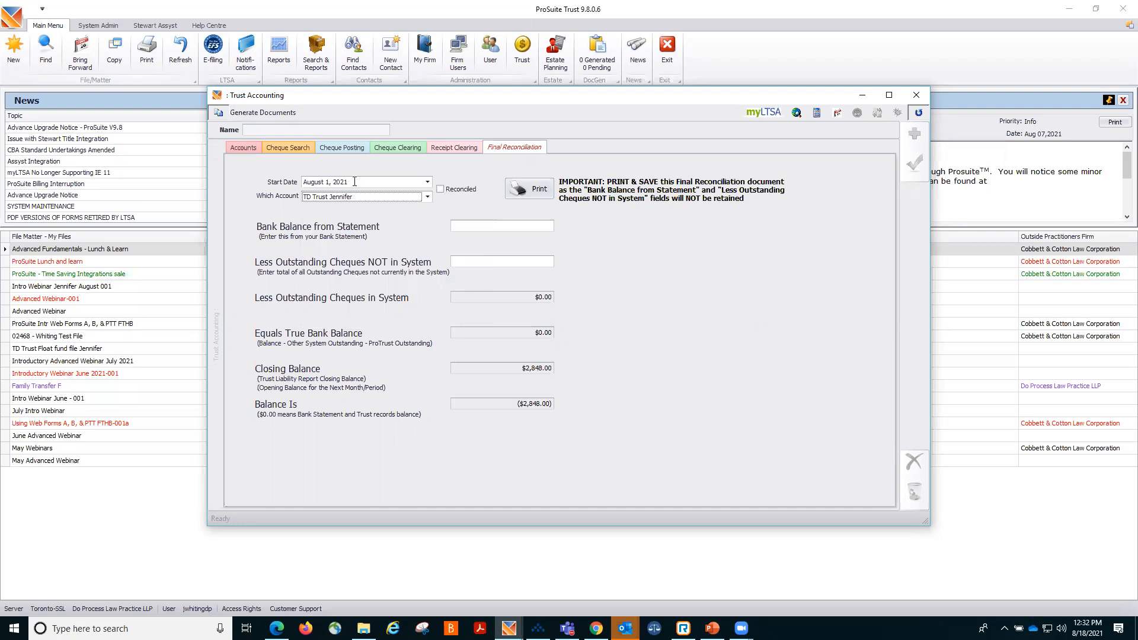
pyautogui.click(535, 224)
pyautogui.write('2848')
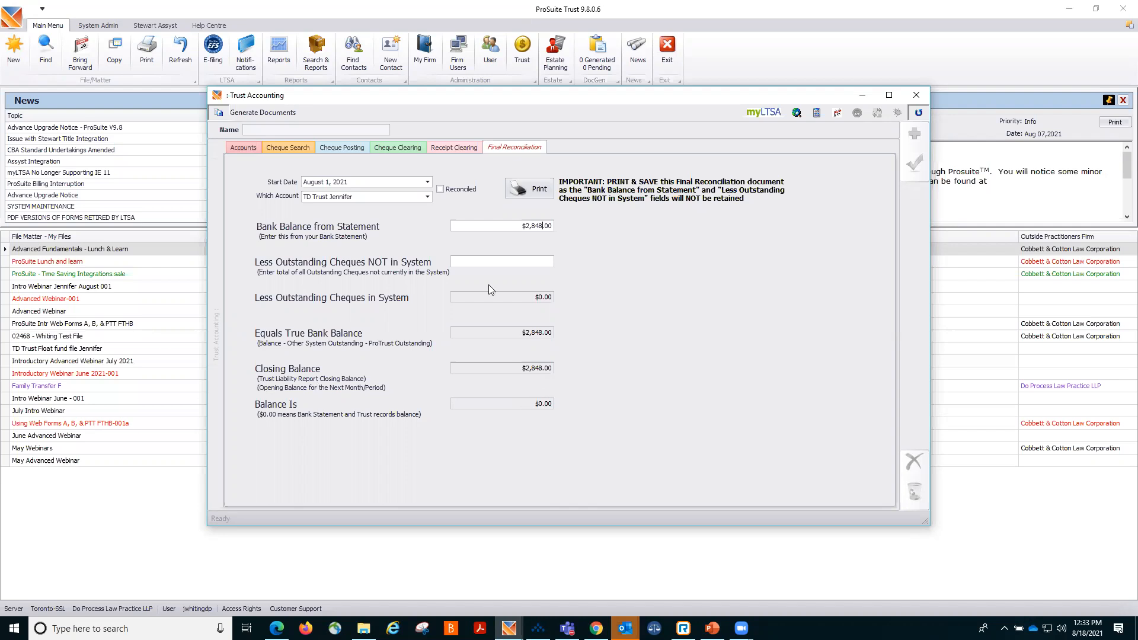
# Mark the final reconciliation as reconciled, save it, and close Trust Accounting.
pyautogui.click(439, 189)
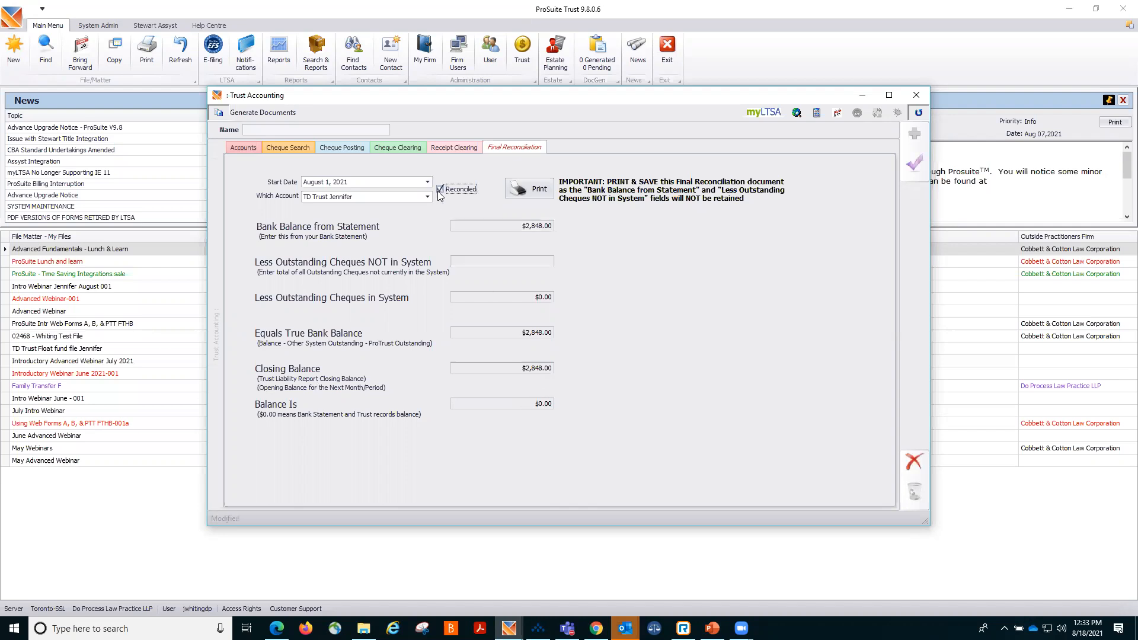
pyautogui.click(914, 167)
pyautogui.click(916, 95)
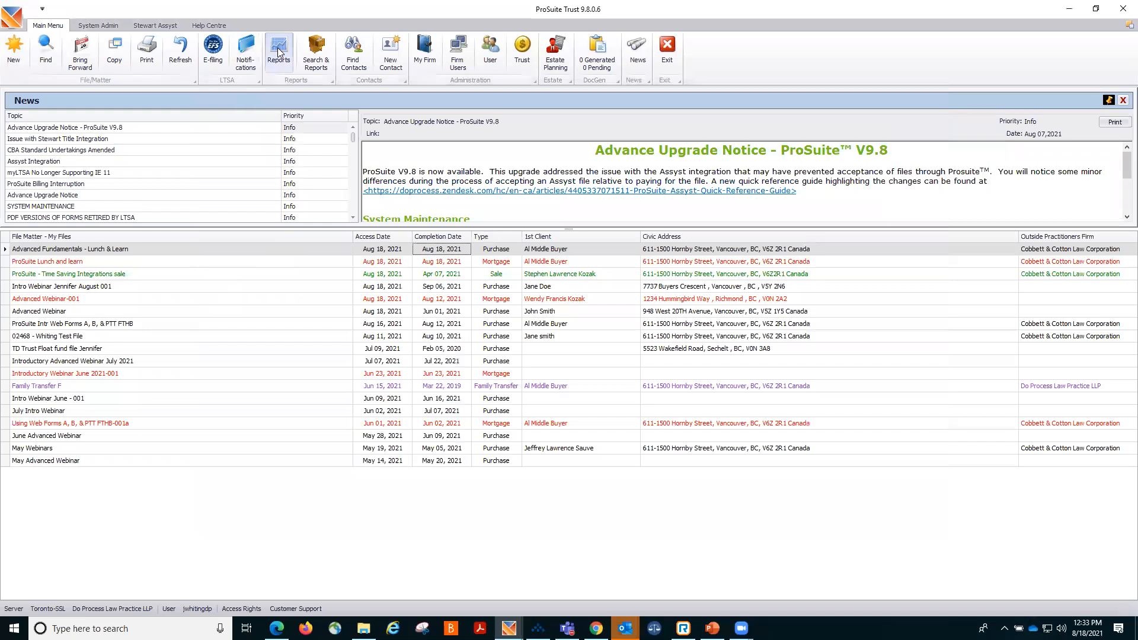
# Review the Trust Account report descriptions for Receipts and Cheques Cleared This Period, then close Reporting.
pyautogui.click(278, 52)
pyautogui.click(290, 148)
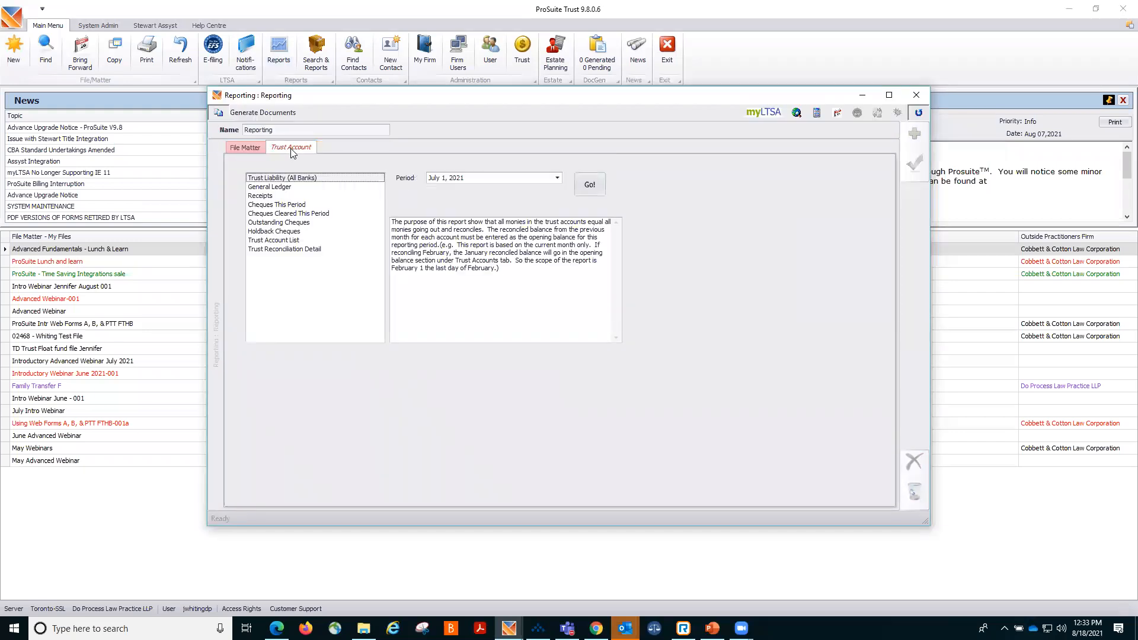
pyautogui.click(256, 197)
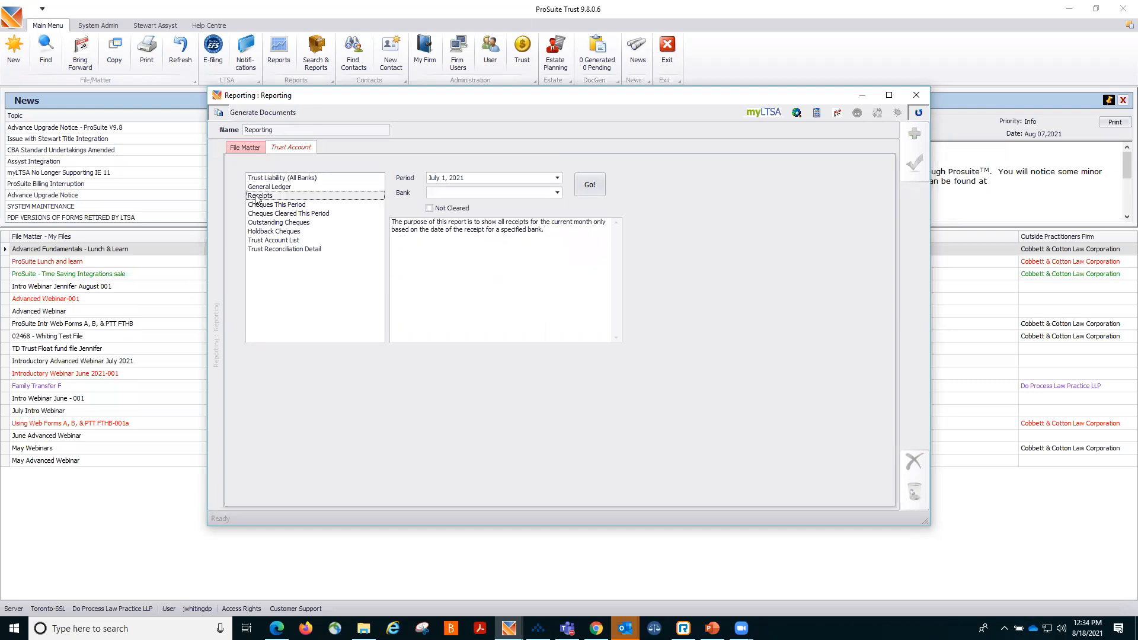
pyautogui.click(256, 216)
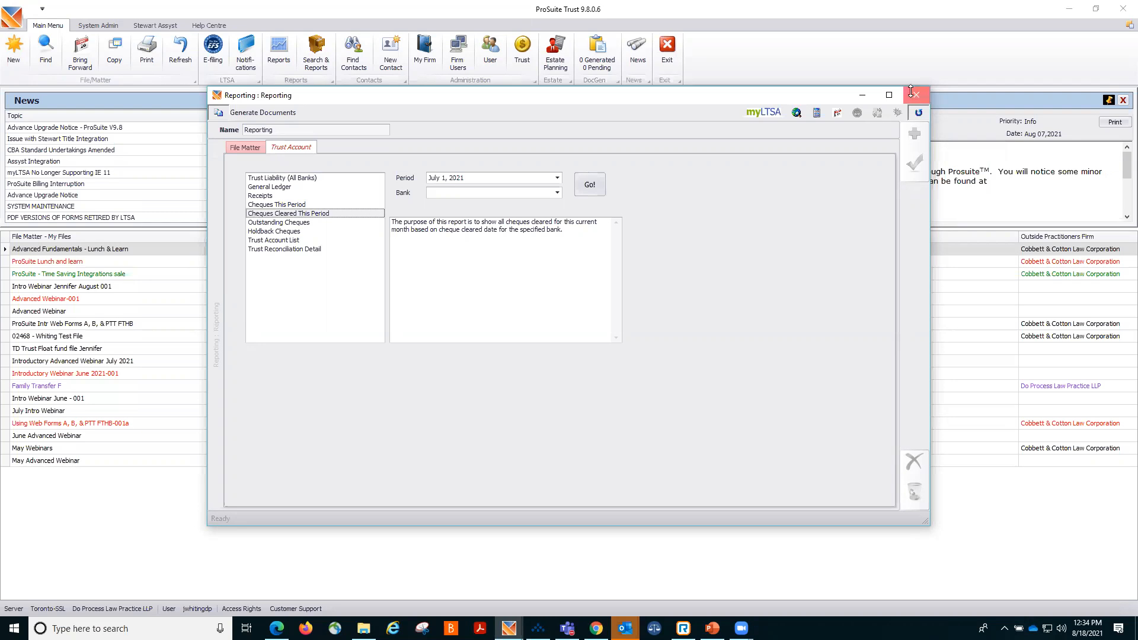
pyautogui.click(913, 95)
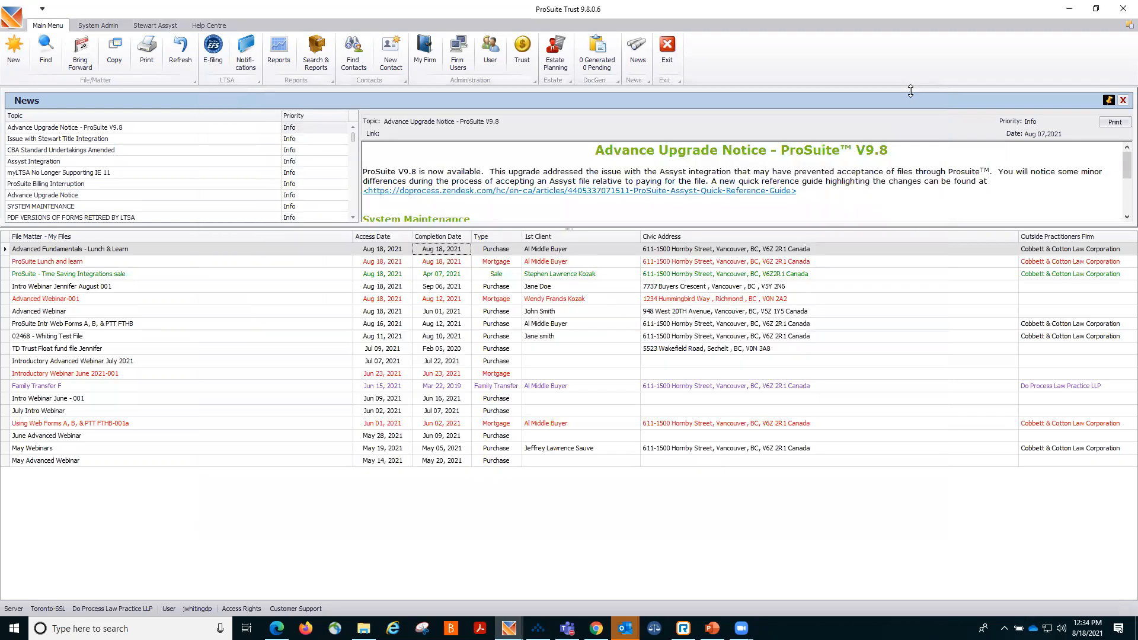
# Open the Advanced Fundamentals - Lunch & Learn file's web forms, describe the package as "Test Jennifer Purchase" and select Form A, Form B and PTT Return.
pyautogui.click(288, 249)
pyautogui.doubleClick(289, 249)
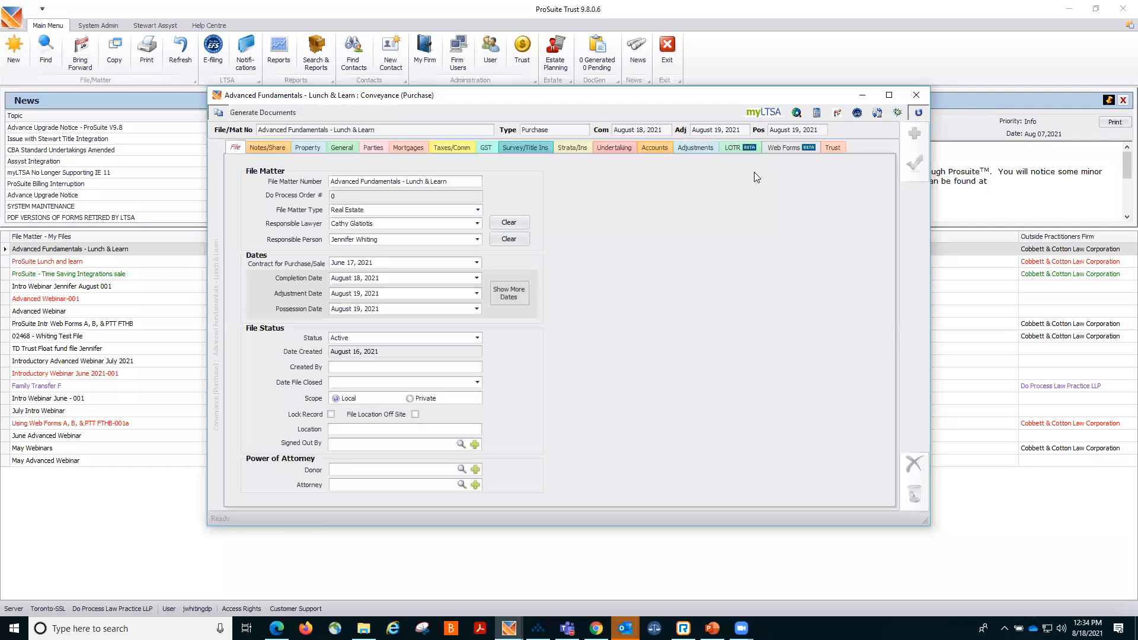
pyautogui.click(788, 145)
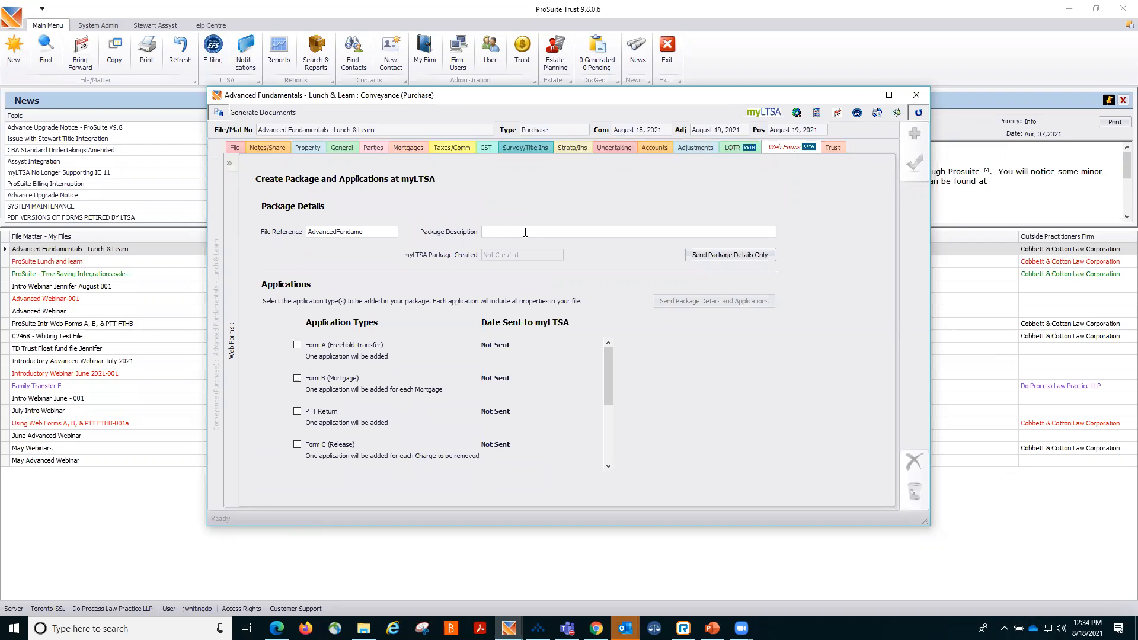
pyautogui.write('Test Jennifer Purchase')
pyautogui.click(296, 345)
pyautogui.click(297, 378)
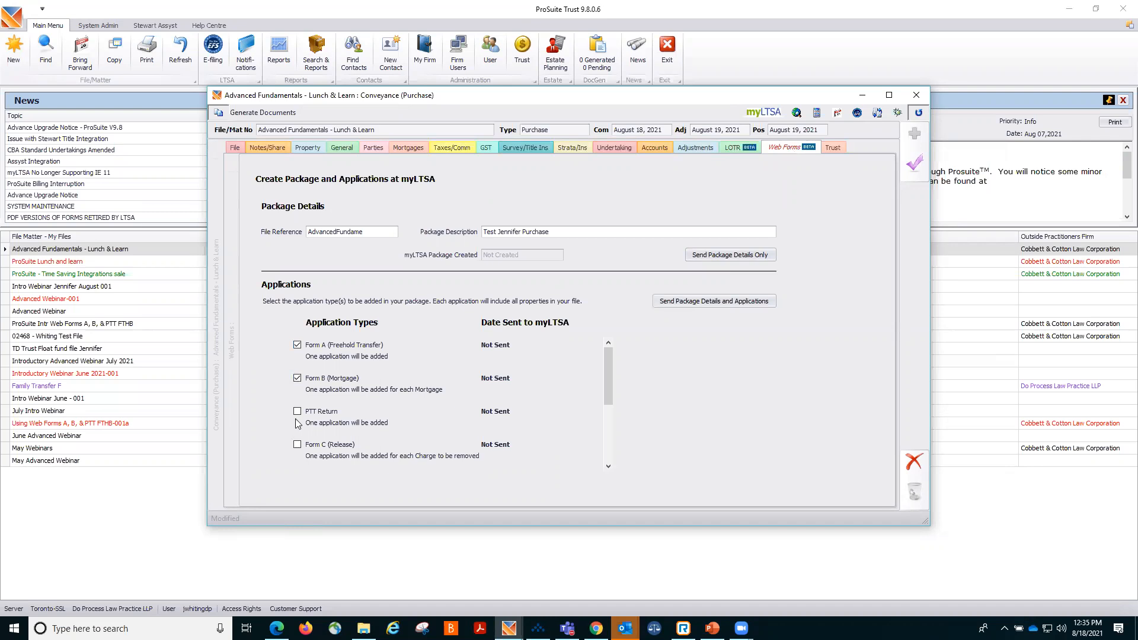
# Send the package details and applications to myLTSA and open the package in the browser.
pyautogui.click(706, 302)
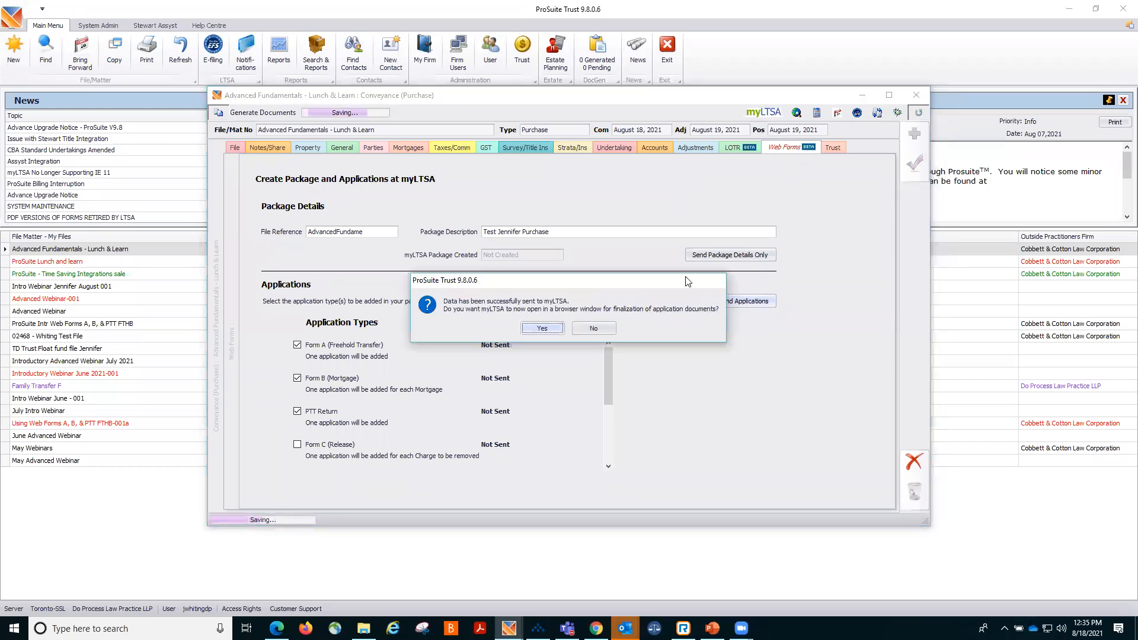
pyautogui.click(535, 329)
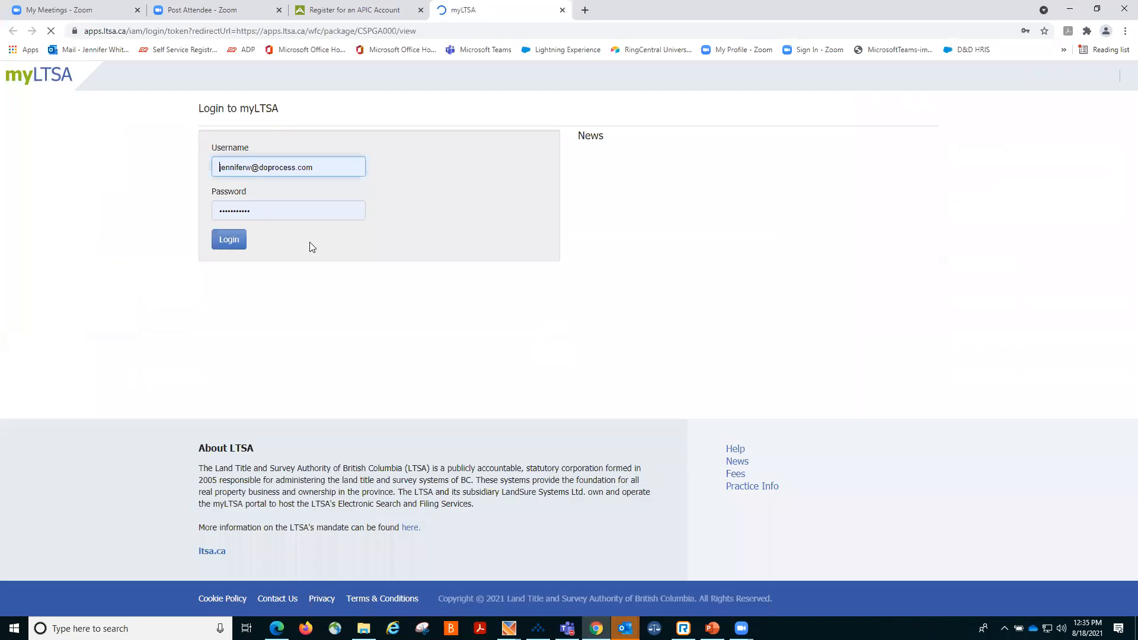
pyautogui.click(229, 240)
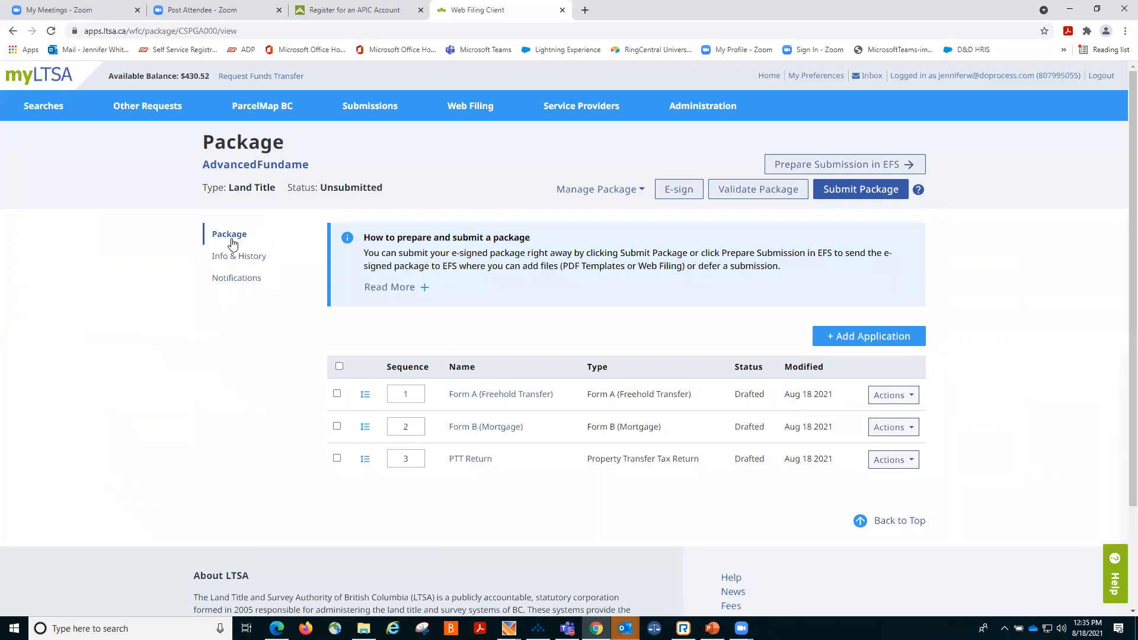
# Add a Declaration application to the myLTSA package and return to the package list.
pyautogui.click(865, 339)
pyautogui.click(550, 361)
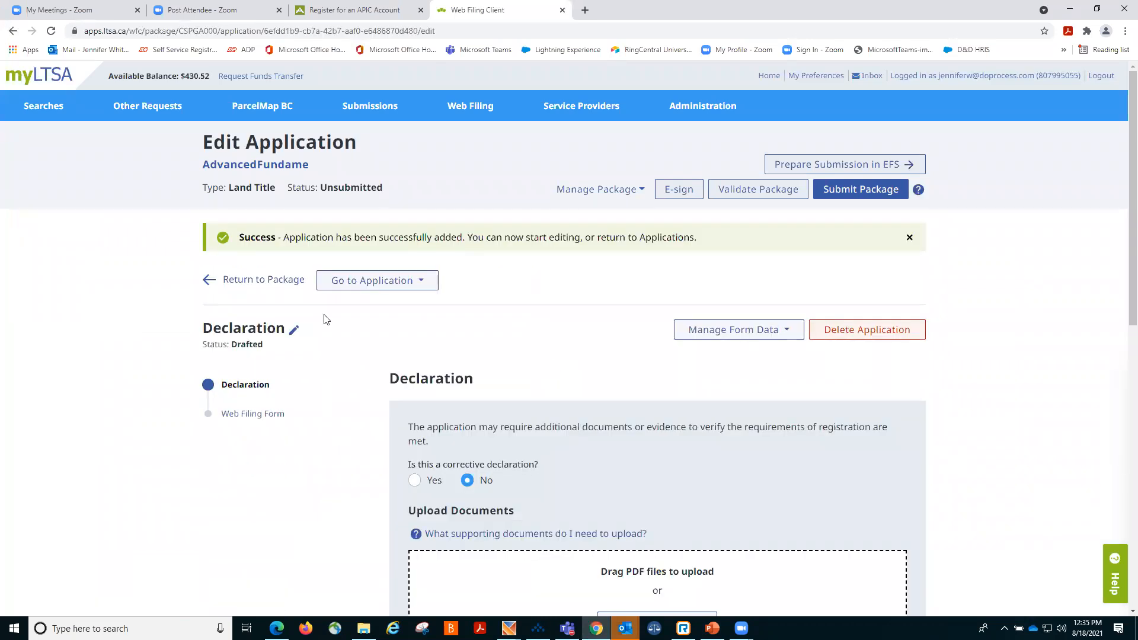
pyautogui.click(265, 281)
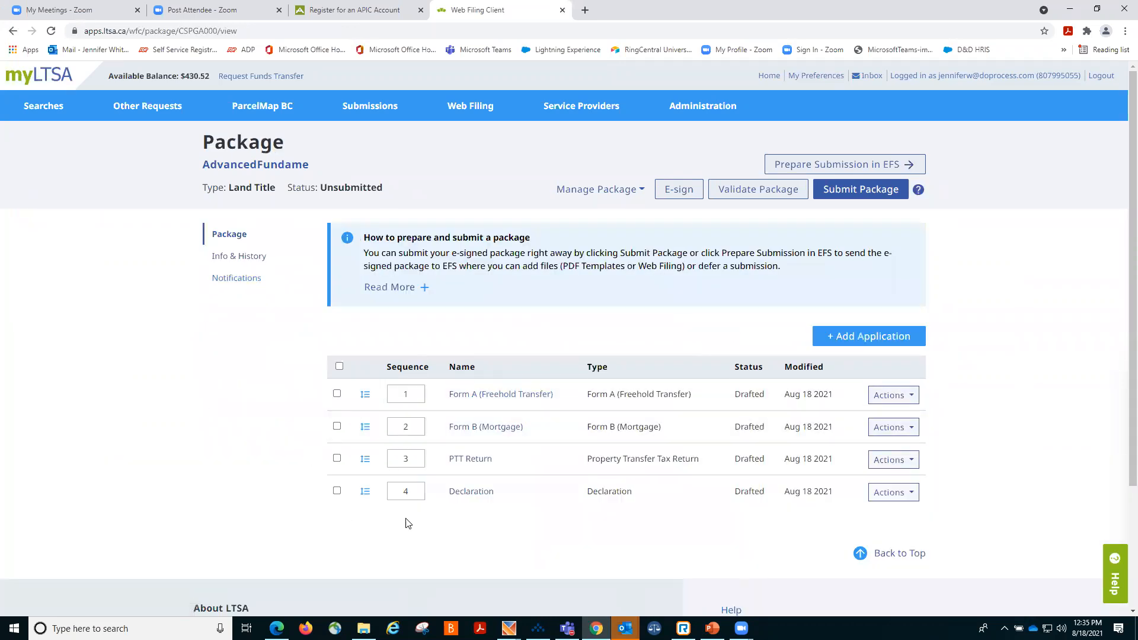
# Change the Form B (Mortgage) application's sequence number to 4.
pyautogui.moveTo(414, 427); pyautogui.dragTo(390, 422)
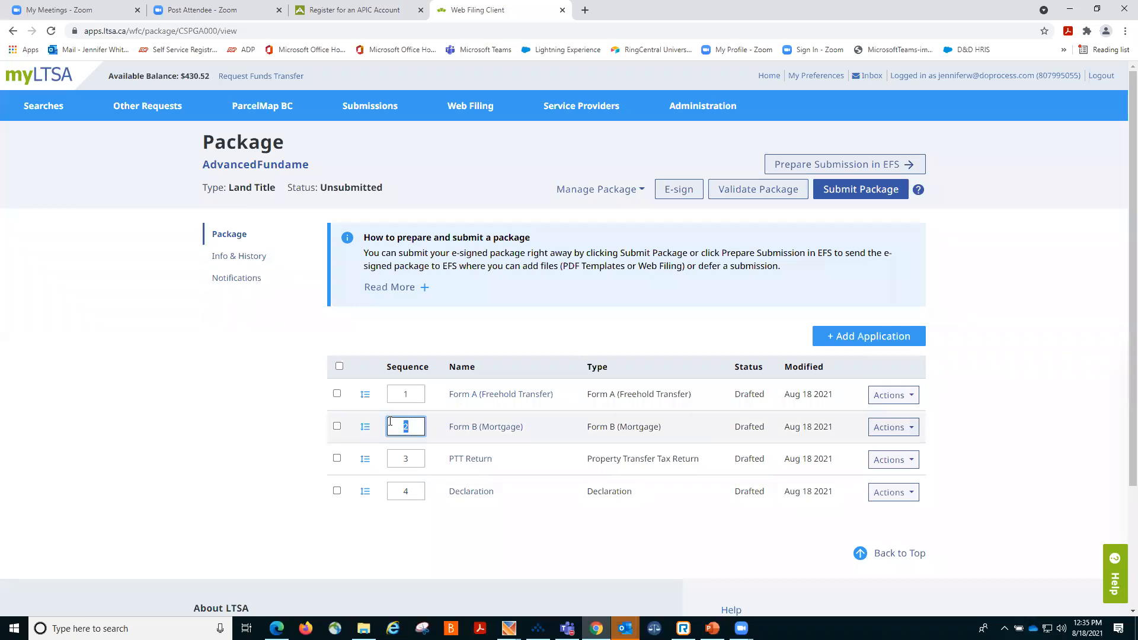
pyautogui.write('4')
pyautogui.click(415, 554)
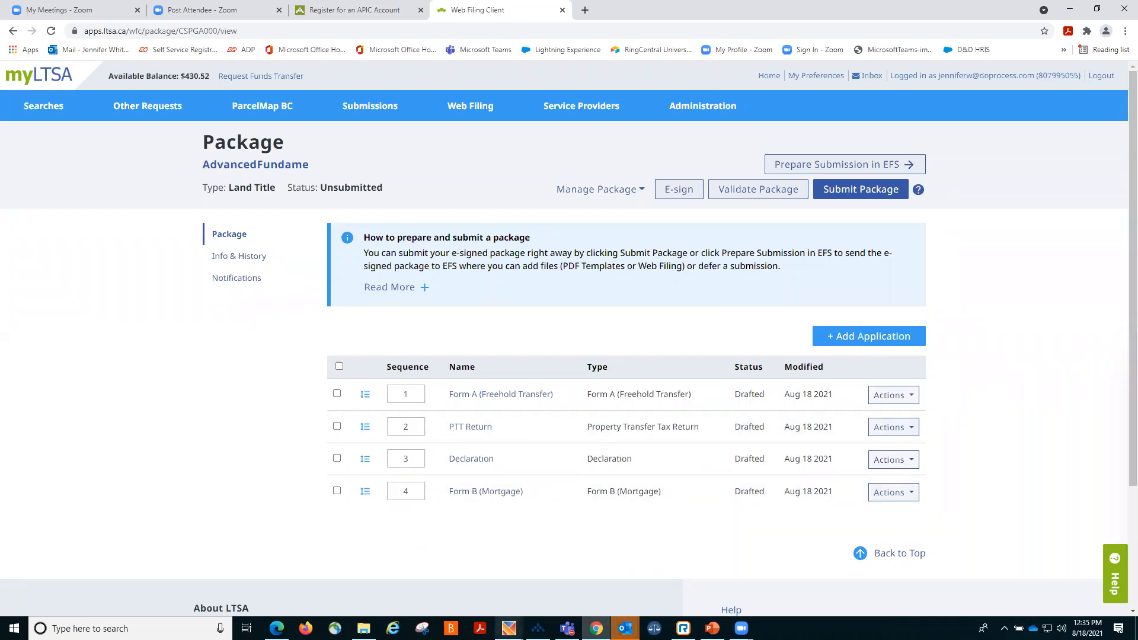
# Switch back to ProSuite and review the charges removed on the Time Saving Integrations sale file's property, then close the file.
pyautogui.click(508, 627)
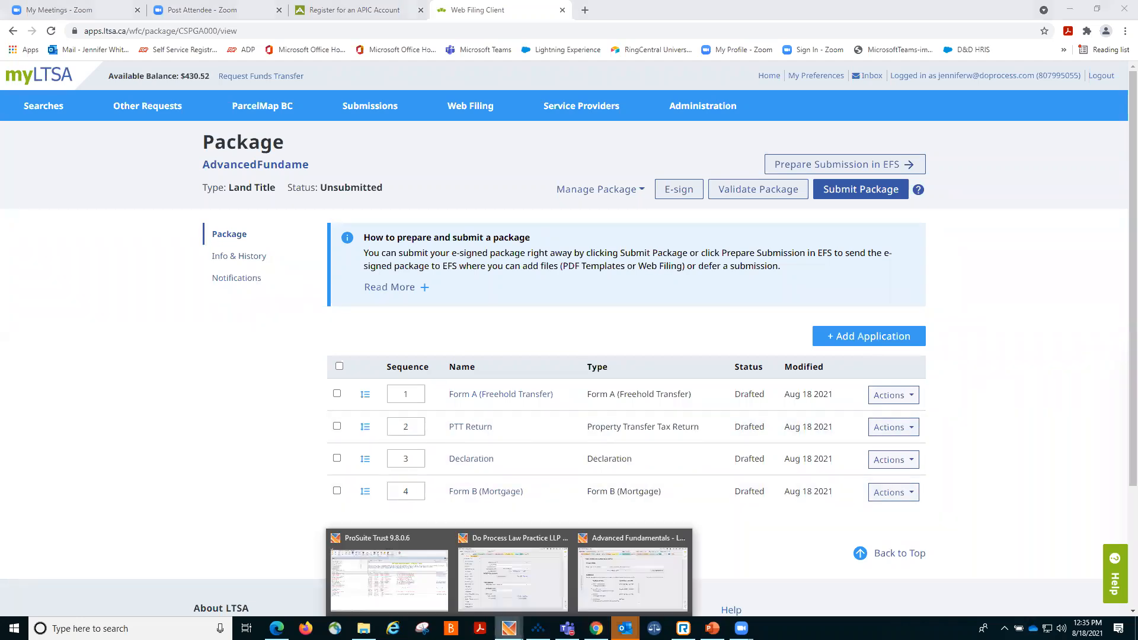
pyautogui.click(408, 587)
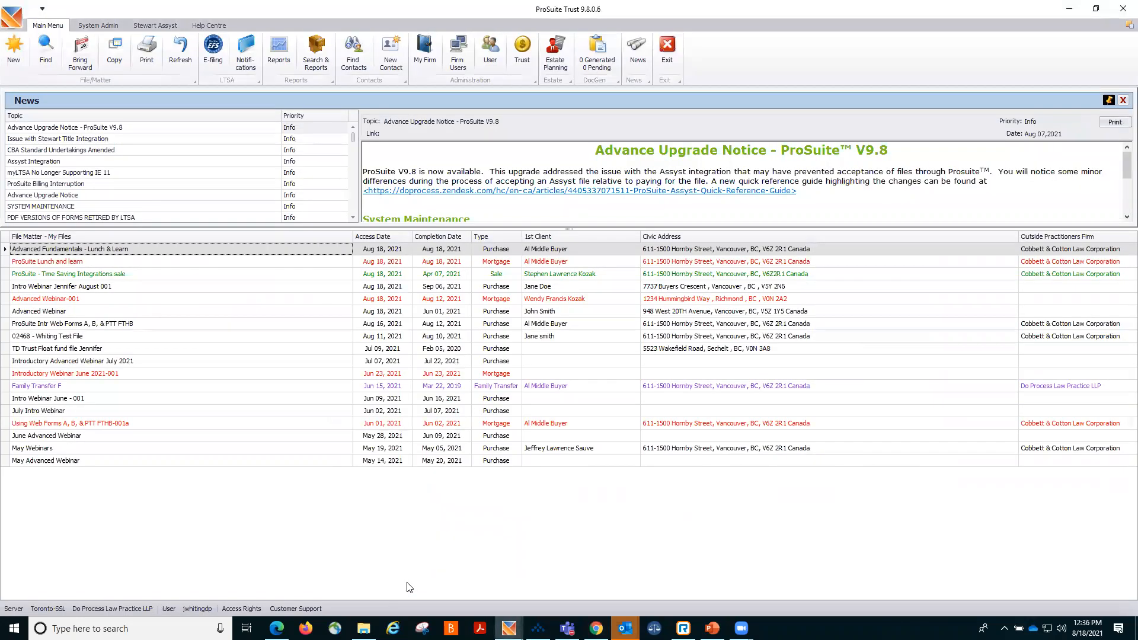
pyautogui.doubleClick(155, 276)
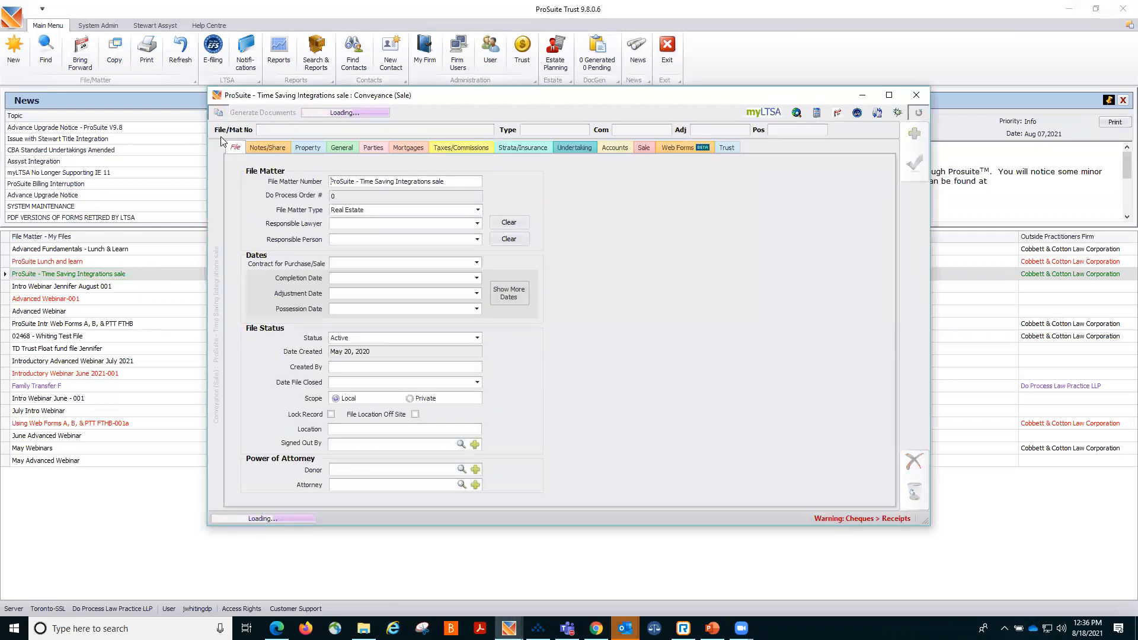
pyautogui.click(305, 148)
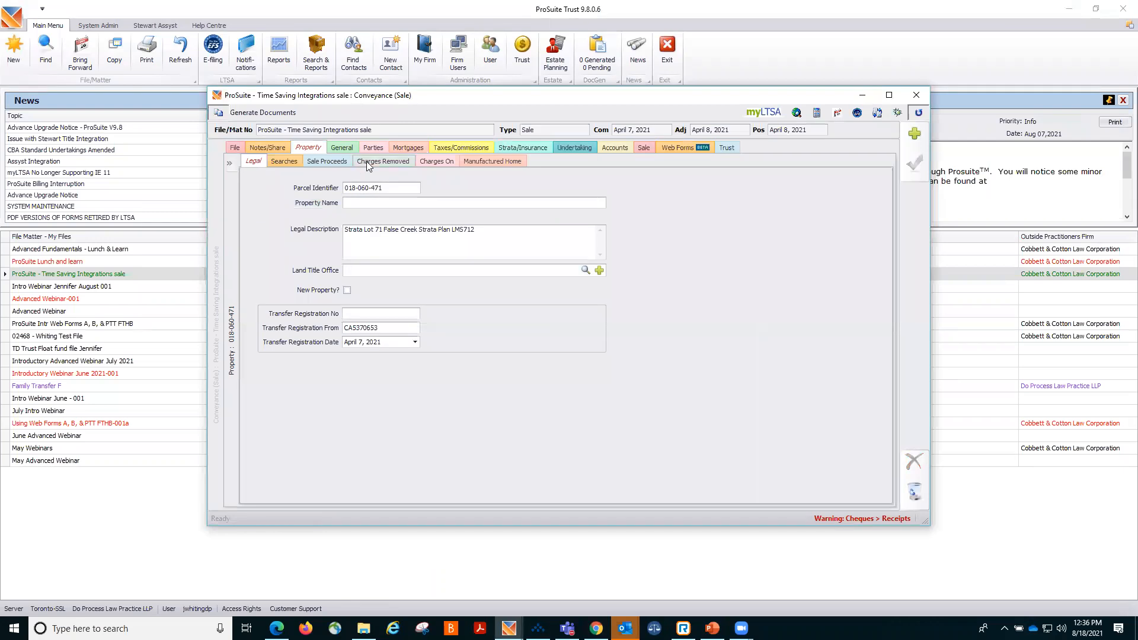
pyautogui.click(366, 161)
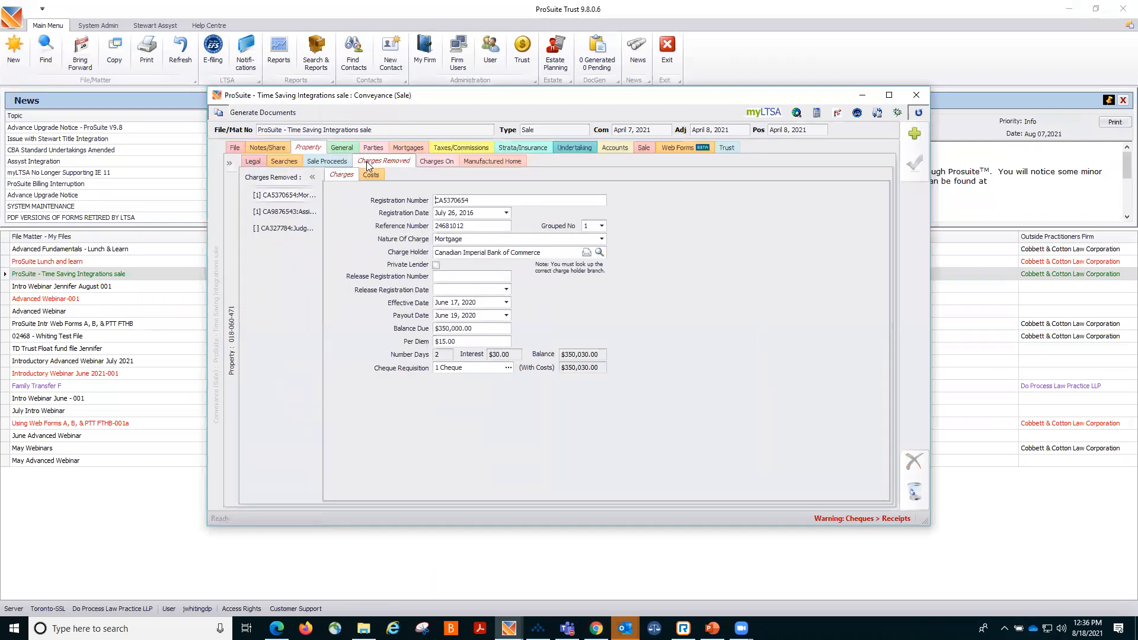
pyautogui.click(269, 214)
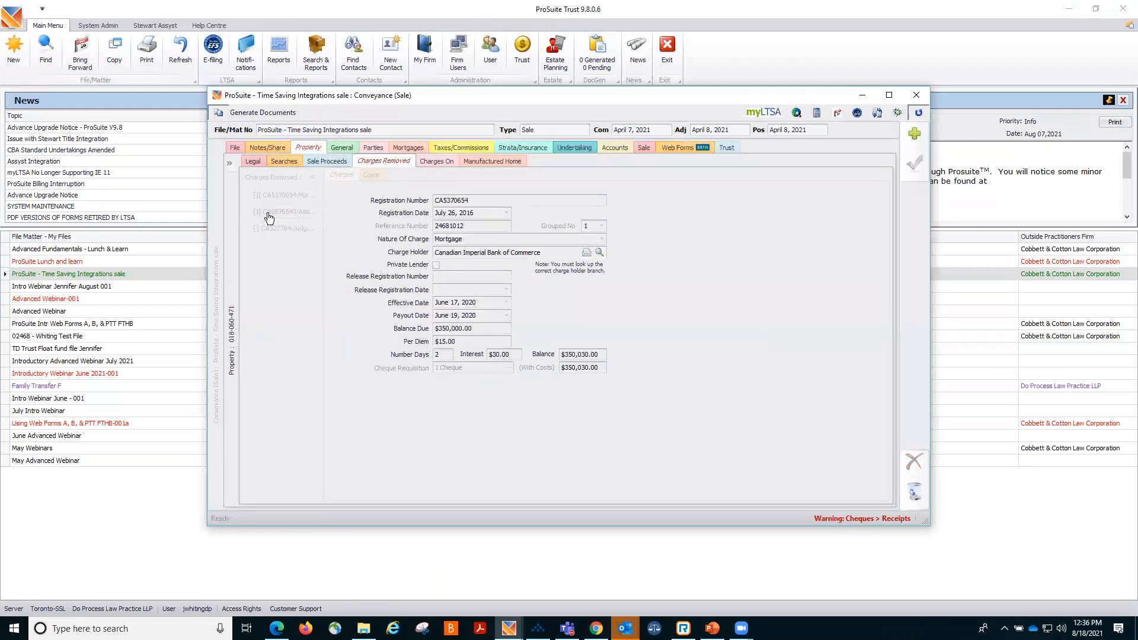
pyautogui.click(273, 231)
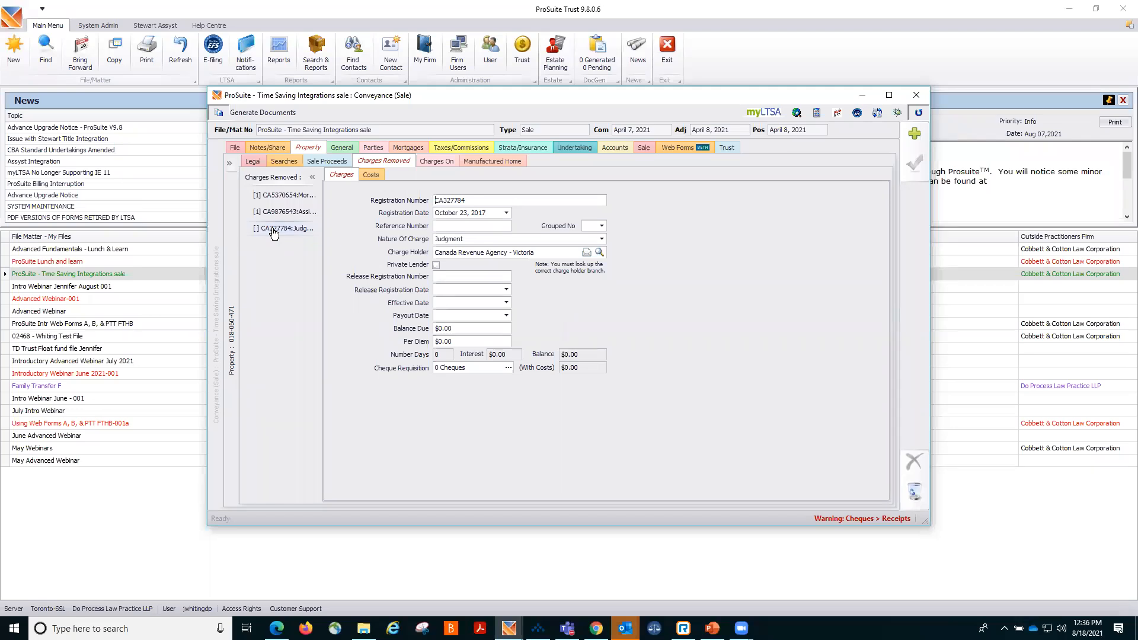
pyautogui.click(279, 195)
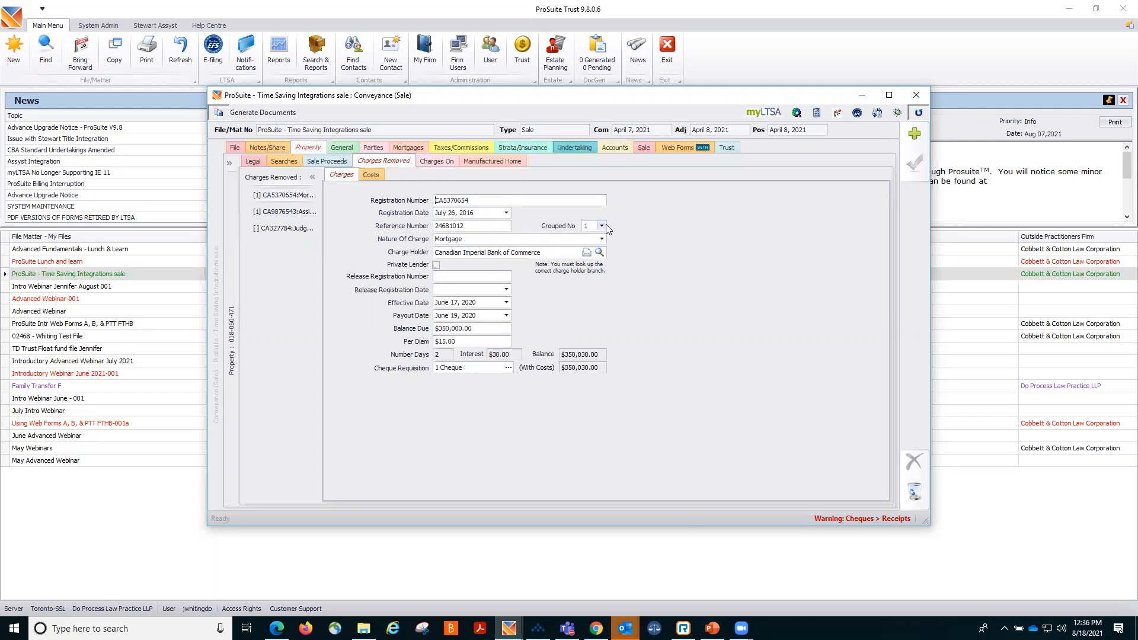
pyautogui.click(296, 213)
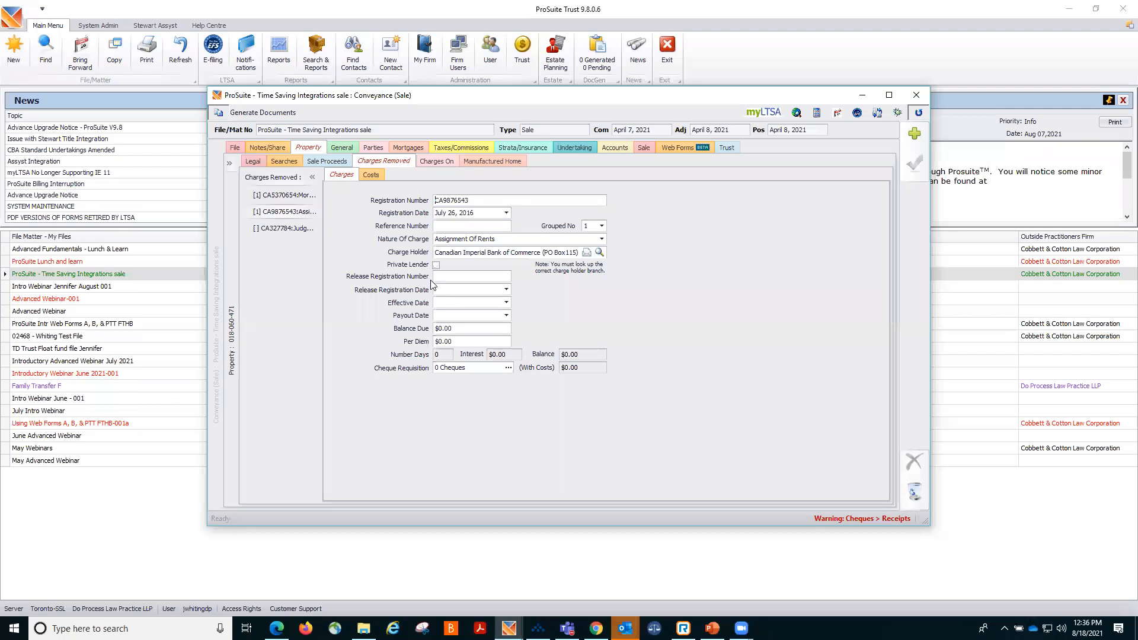
pyautogui.click(914, 100)
# Open the ProSuite Lunch and learn file's web forms and create a package described "Form B" with the Form B (Mortgage) application.
pyautogui.click(191, 262)
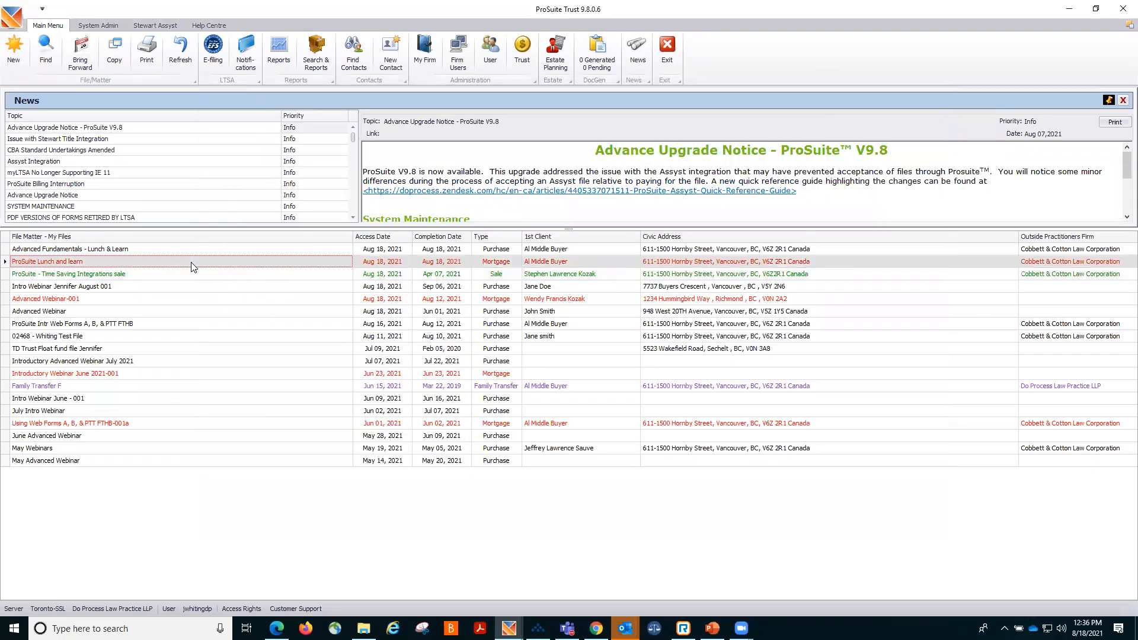
pyautogui.doubleClick(191, 261)
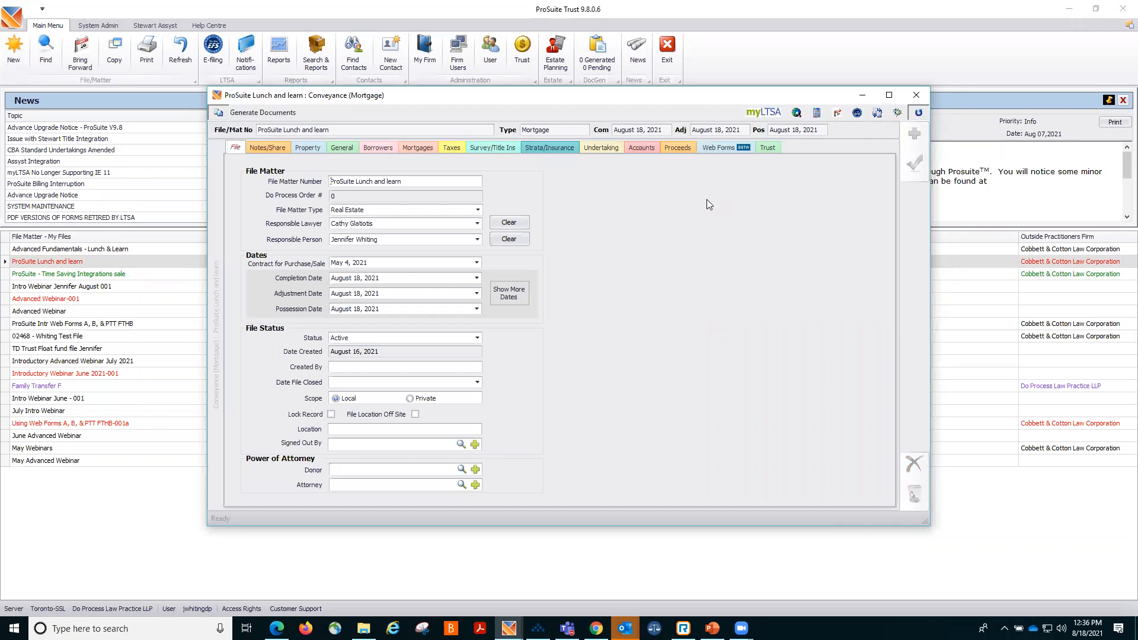
pyautogui.click(714, 147)
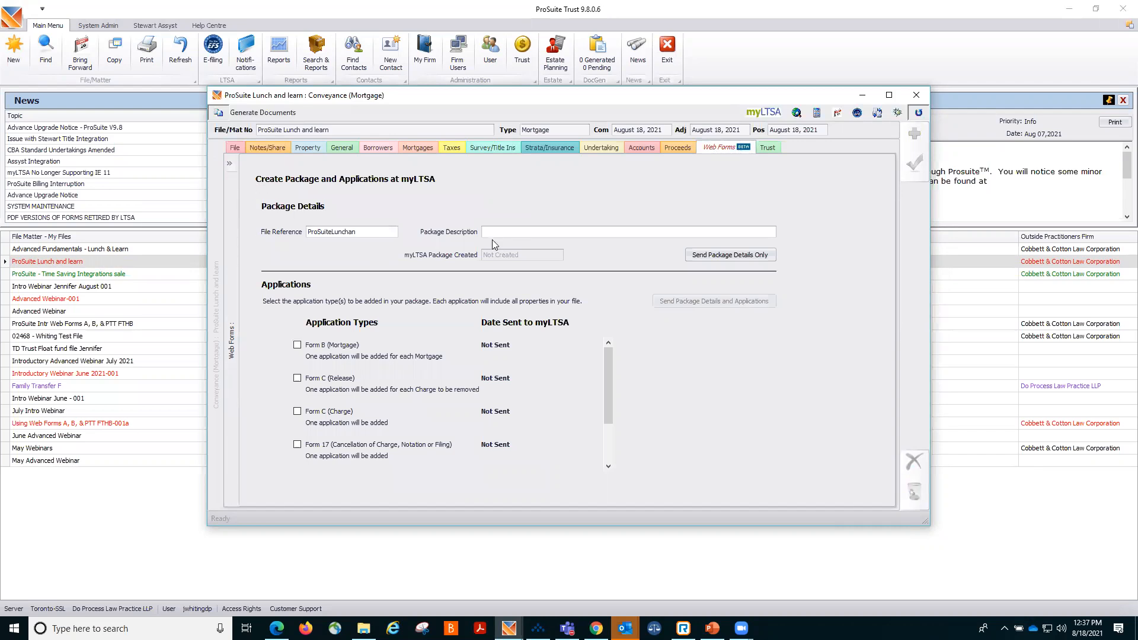
pyautogui.write('Form B')
pyautogui.click(914, 163)
pyautogui.click(297, 344)
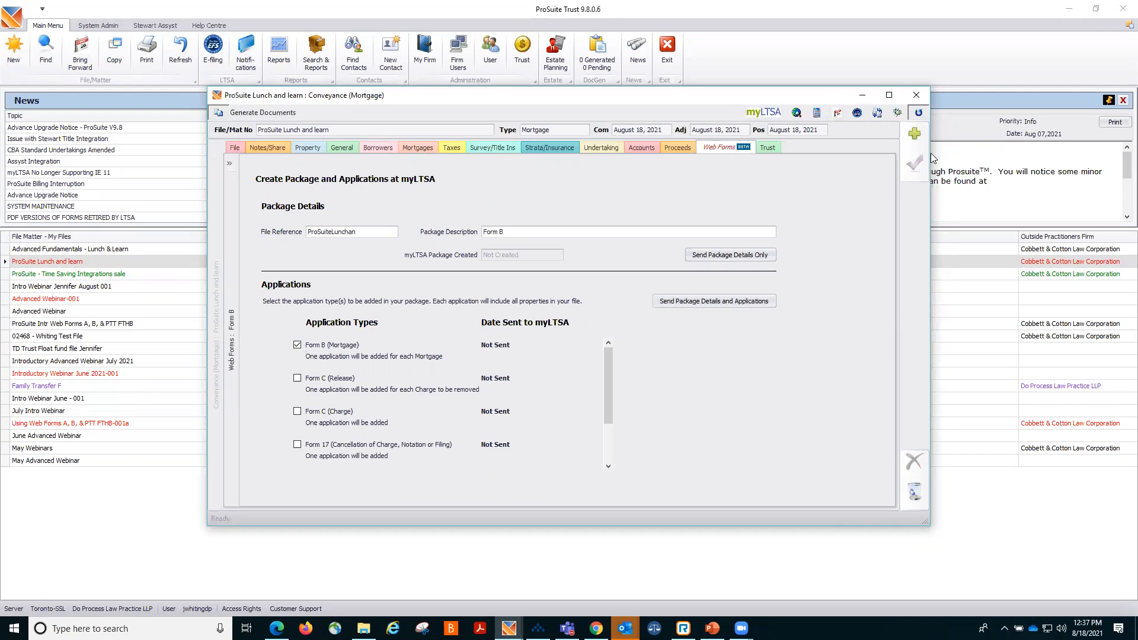
# Add a second web forms package described "Form C", save it and close the file.
pyautogui.click(914, 136)
pyautogui.click(564, 233)
pyautogui.write('Form C')
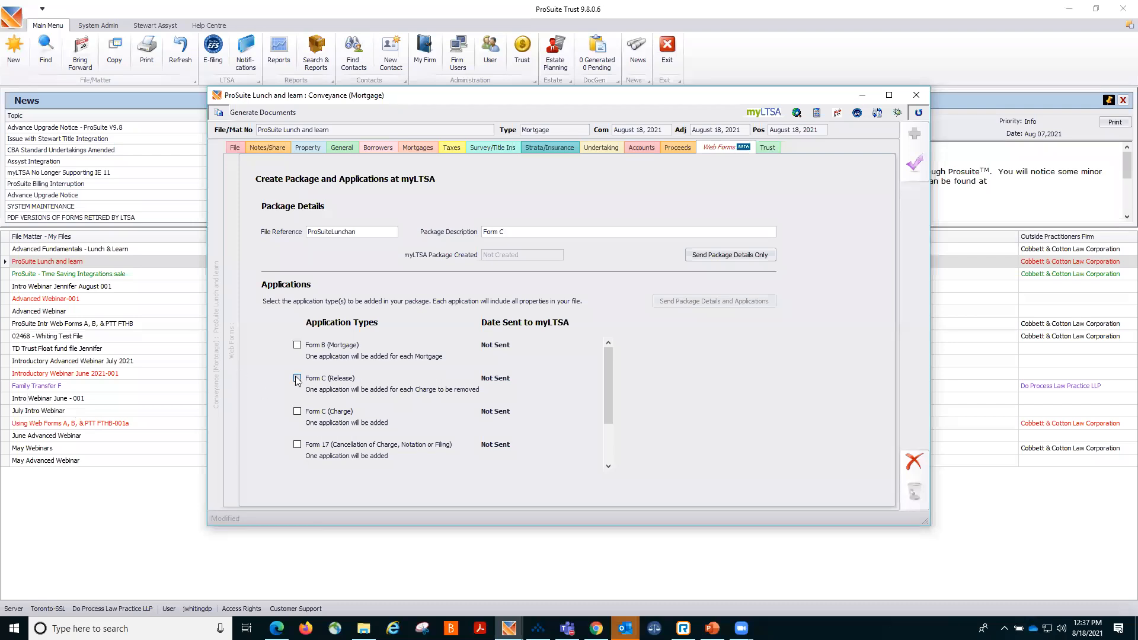
pyautogui.click(913, 168)
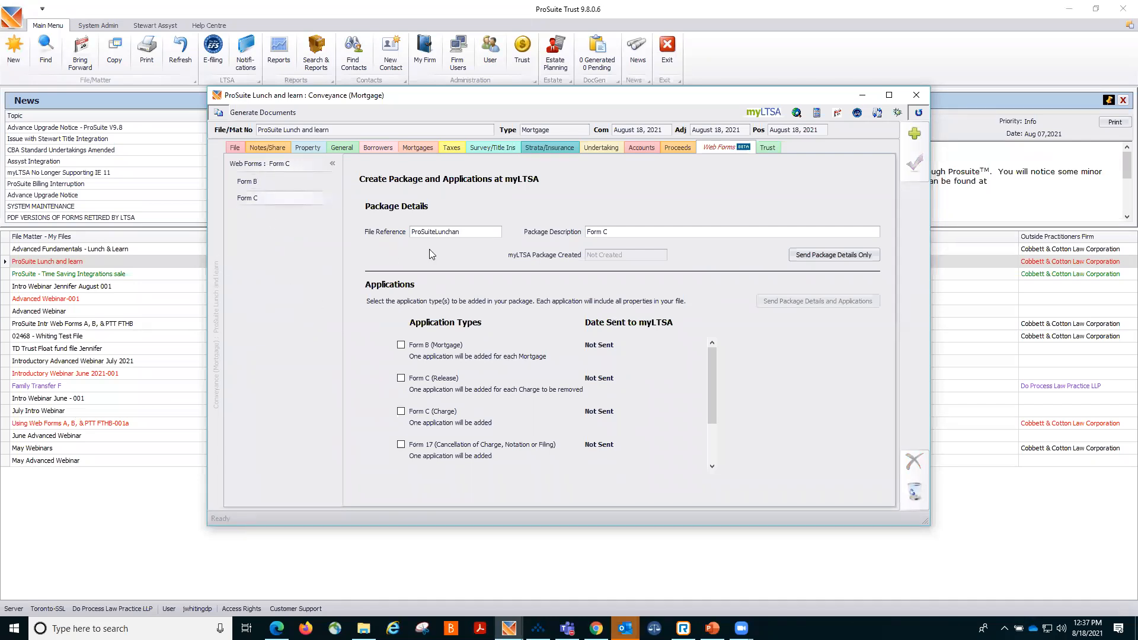
pyautogui.click(915, 96)
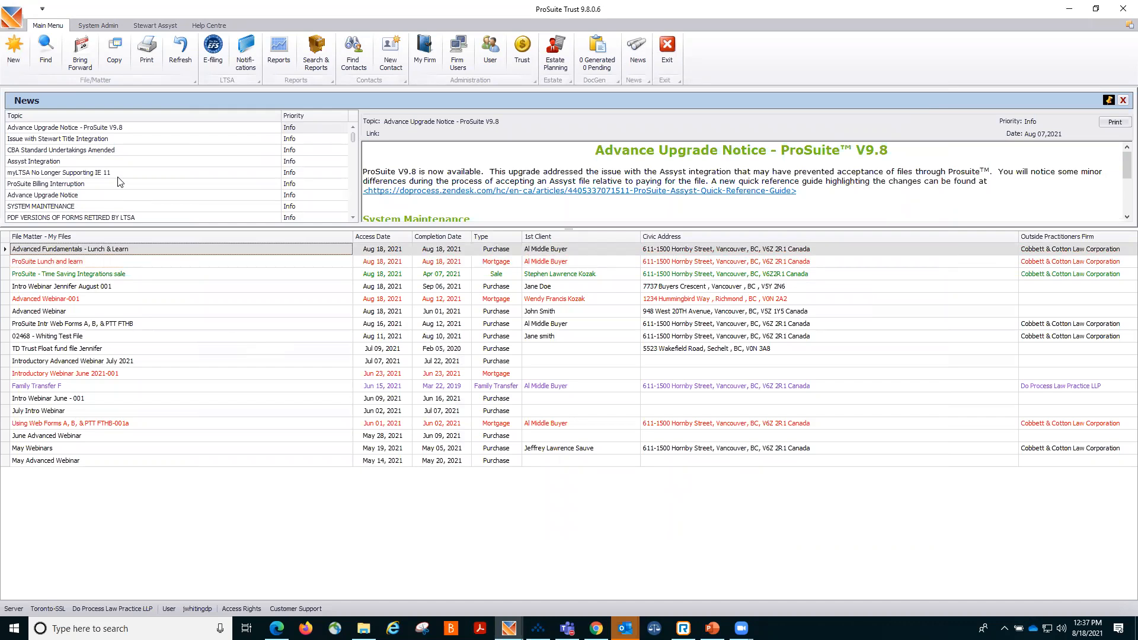
# Search contacts by name for Re/Max and browse the results.
pyautogui.click(355, 60)
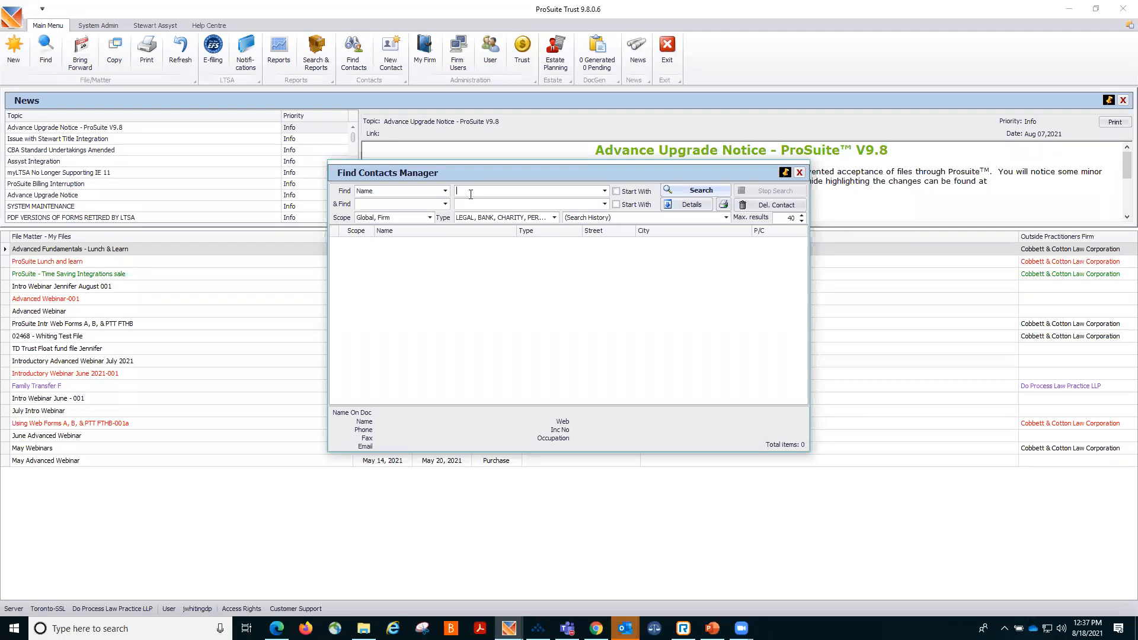
pyautogui.write('Re/Max')
pyautogui.click(692, 192)
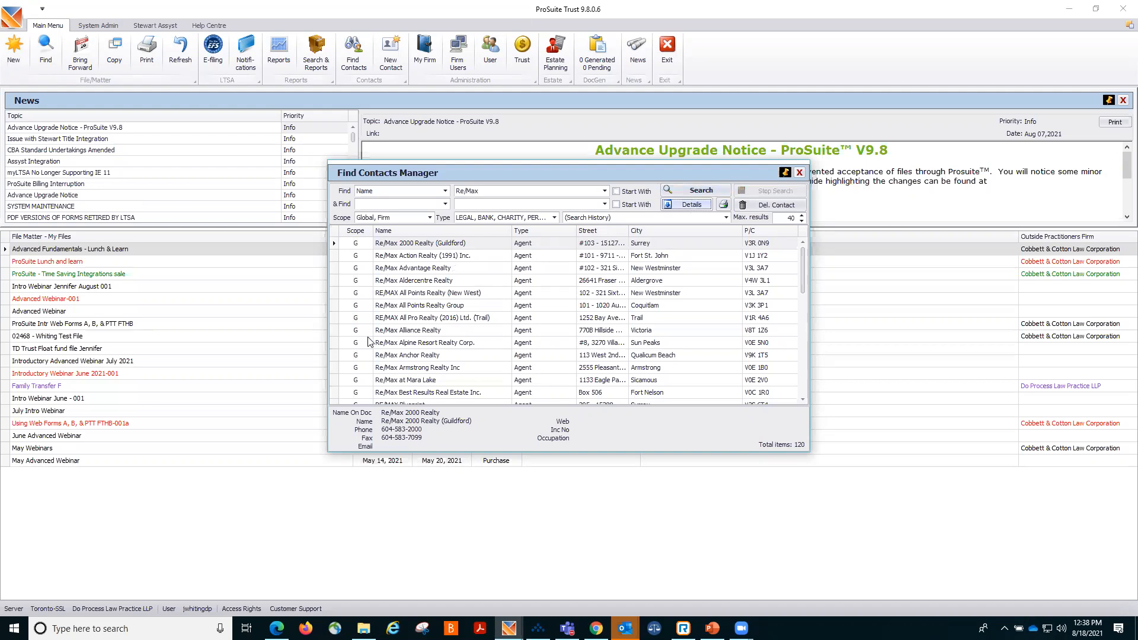
pyautogui.scroll(-7, 483, 326)
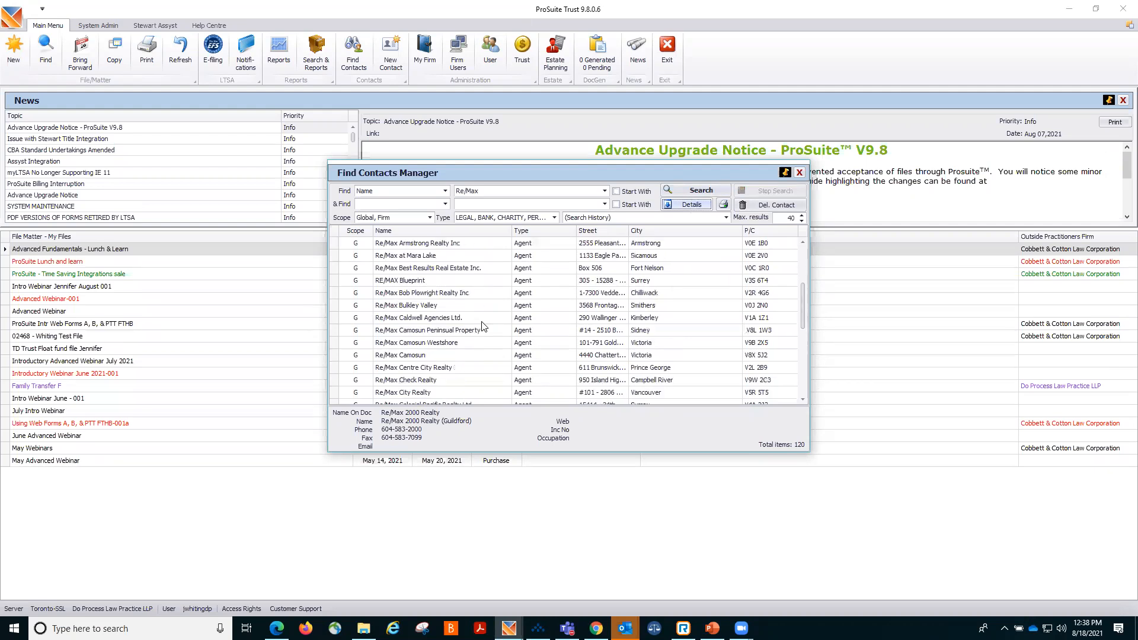
pyautogui.scroll(-1, 483, 325)
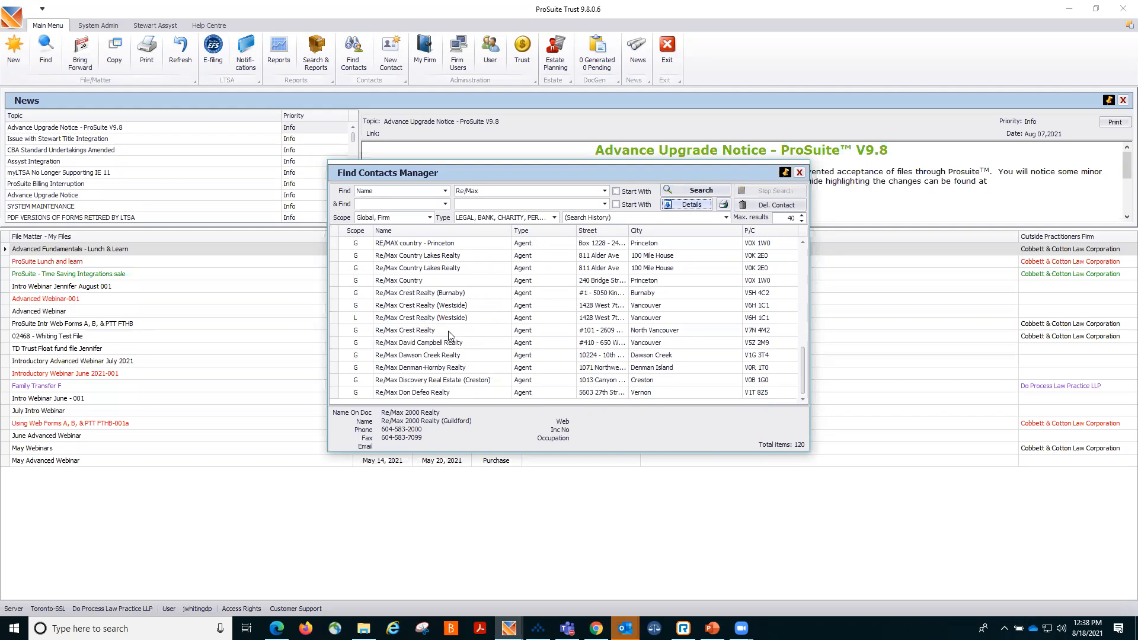
# Search contacts for the client's name and delete the combined two-person contact.
pyautogui.click(463, 191)
pyautogui.write('Jane Doe')
pyautogui.click(679, 190)
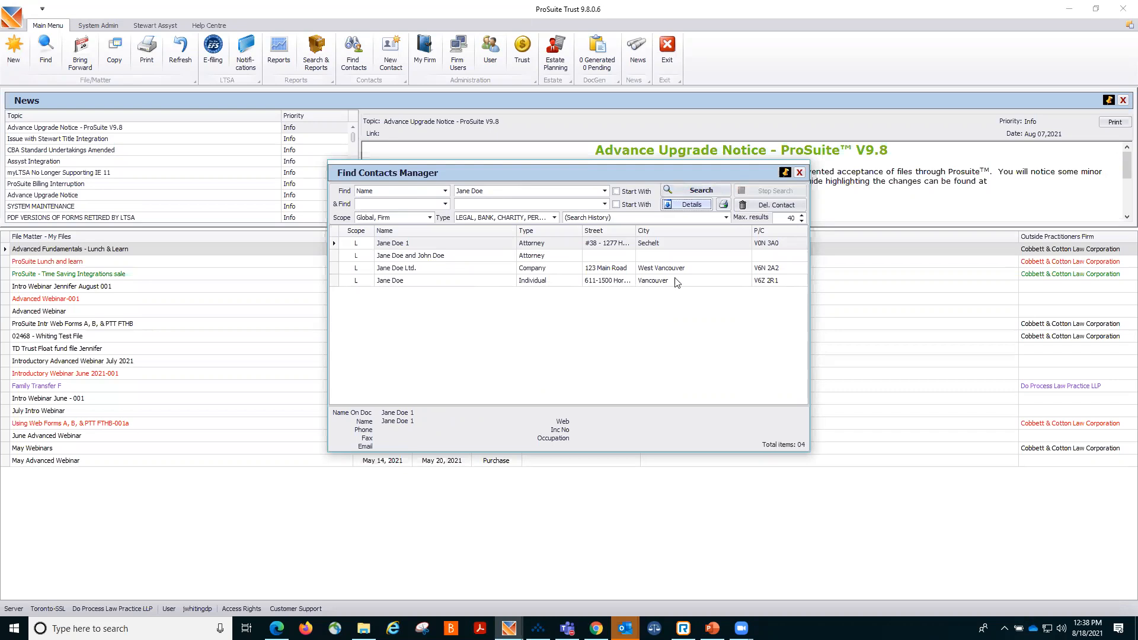
pyautogui.click(419, 259)
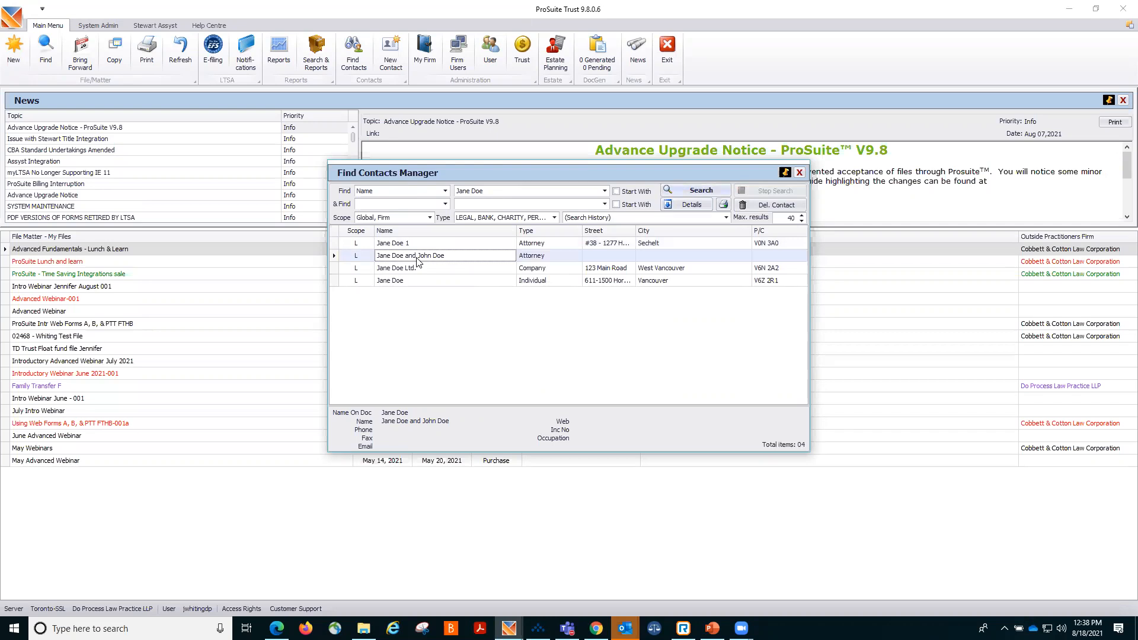
pyautogui.click(780, 210)
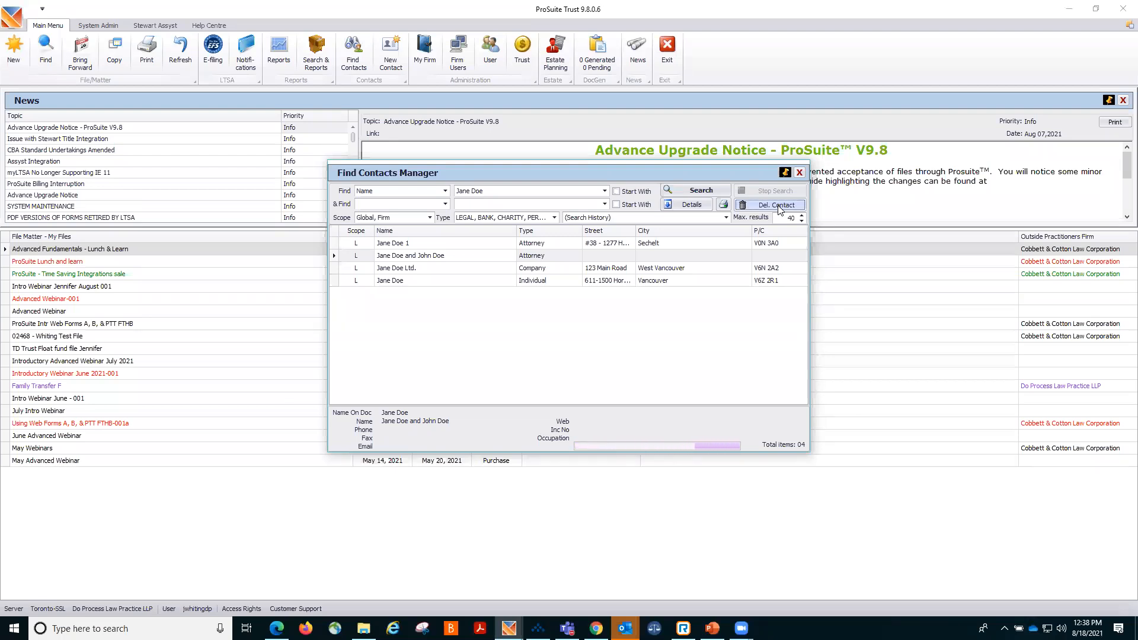
pyautogui.click(779, 208)
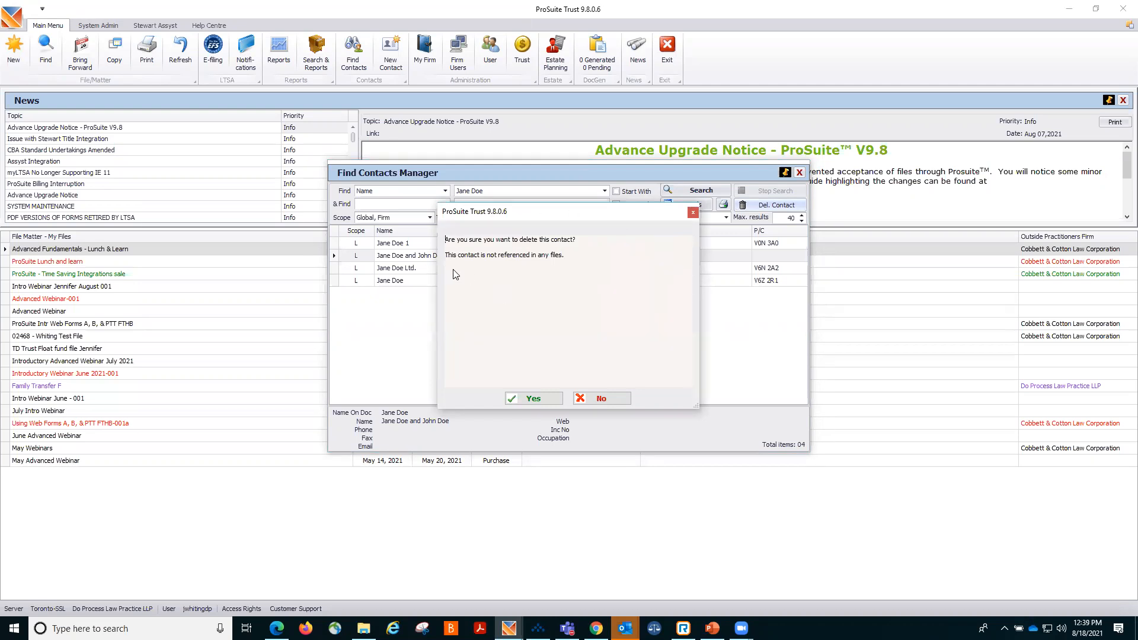
pyautogui.click(537, 399)
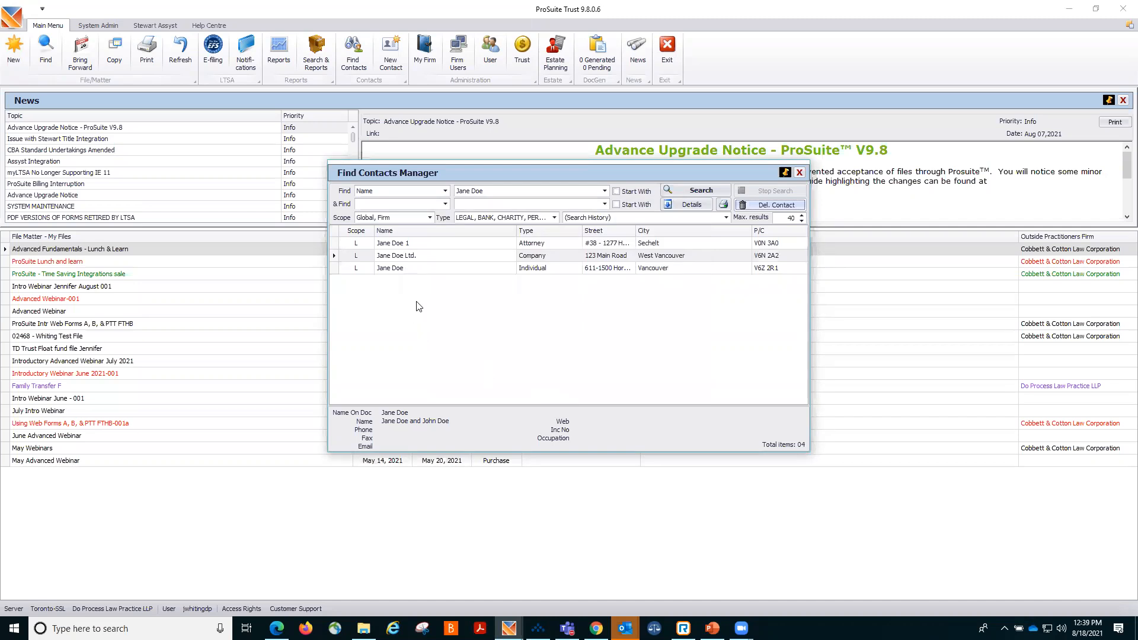
# Delete the Jane Doe Ltd. company contact from the search results and close the contacts manager.
pyautogui.click(435, 257)
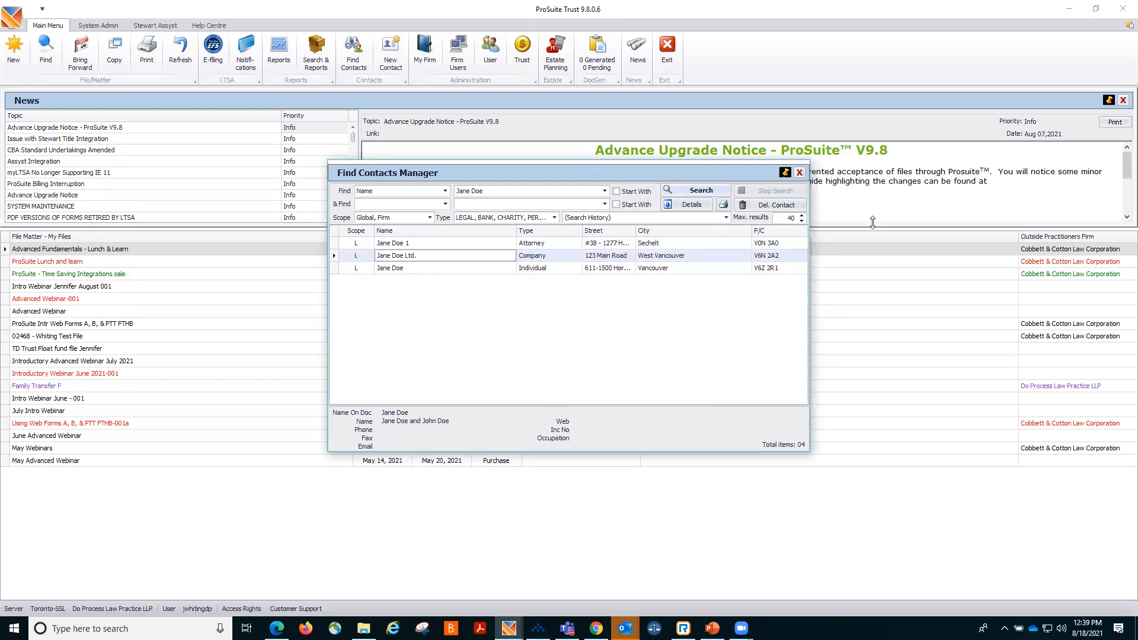
pyautogui.click(785, 211)
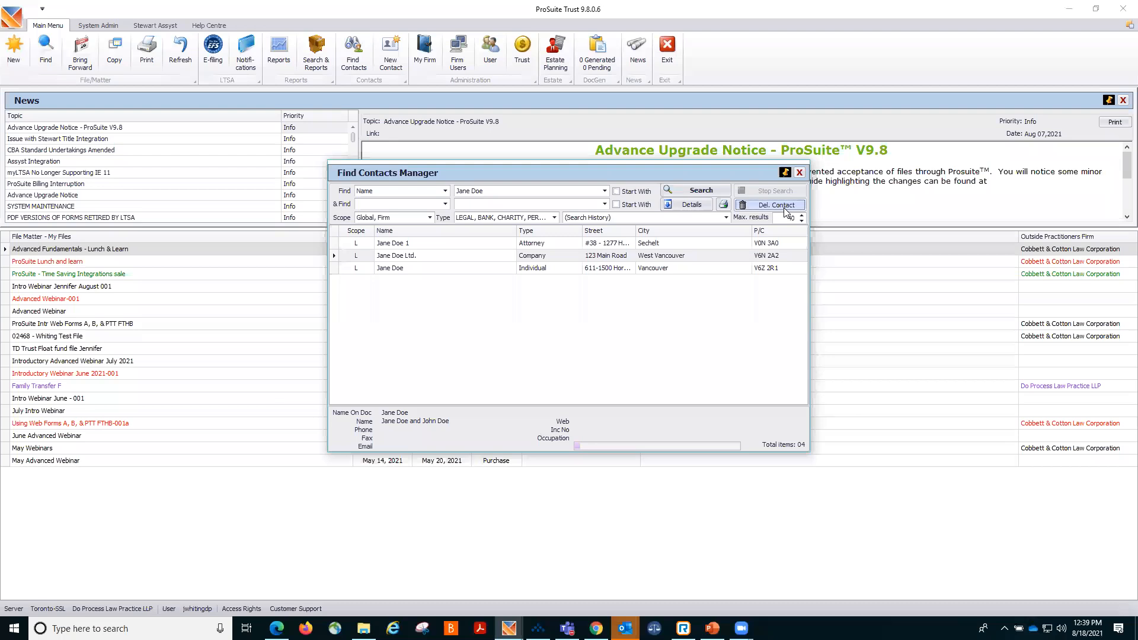
pyautogui.click(786, 210)
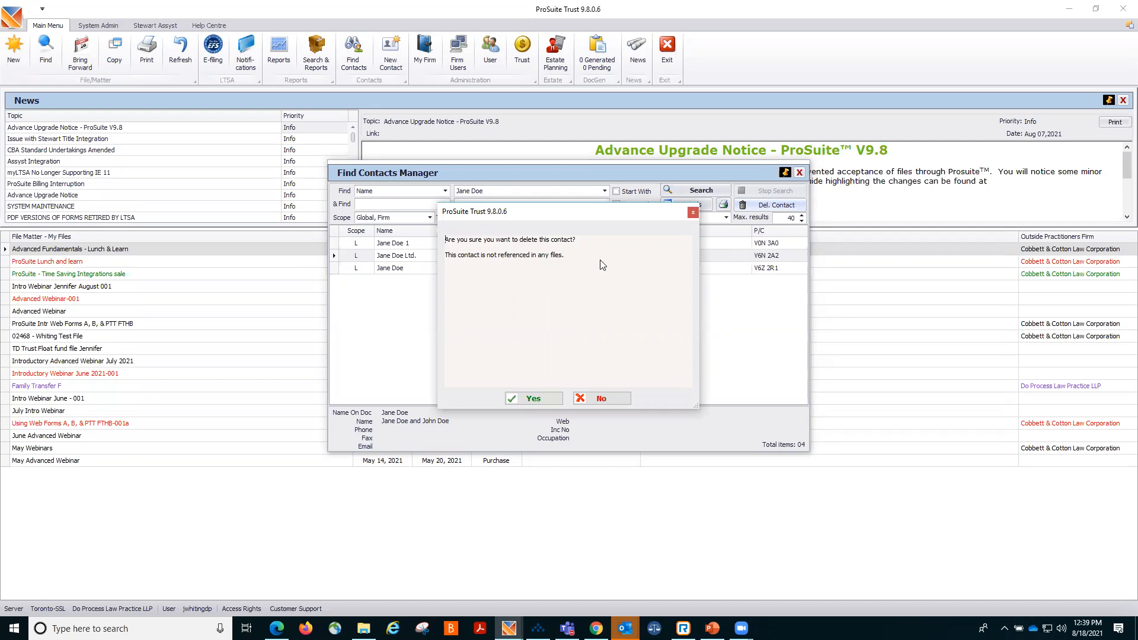
pyautogui.click(534, 398)
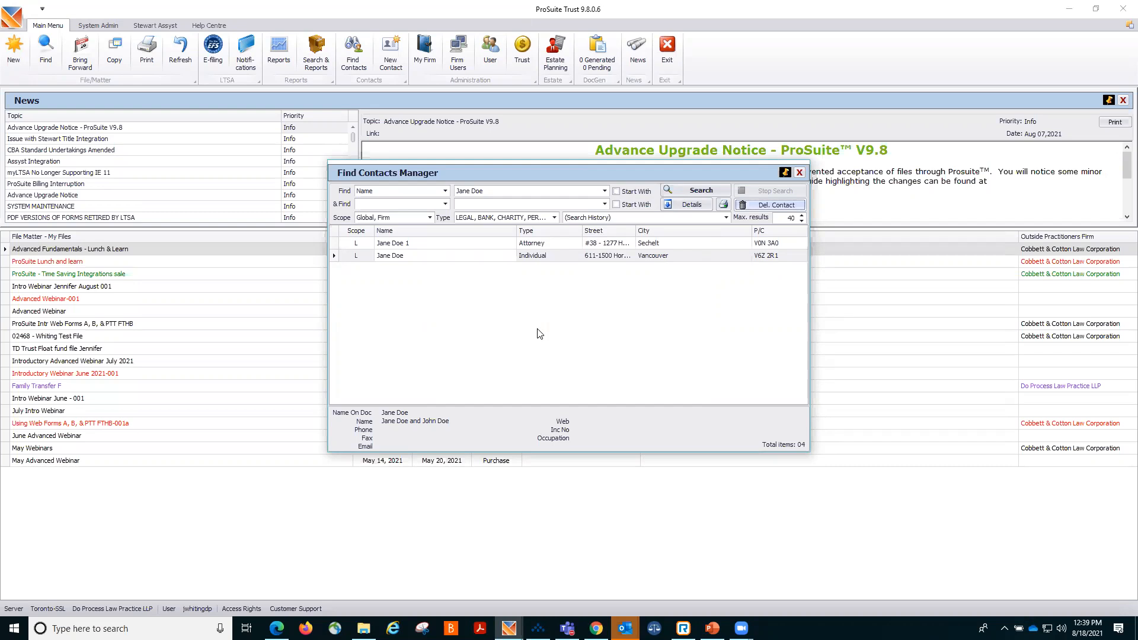
pyautogui.click(800, 173)
# Open the Advanced Fundamentals - Lunch & Learn file and launch its document generator.
pyautogui.click(503, 250)
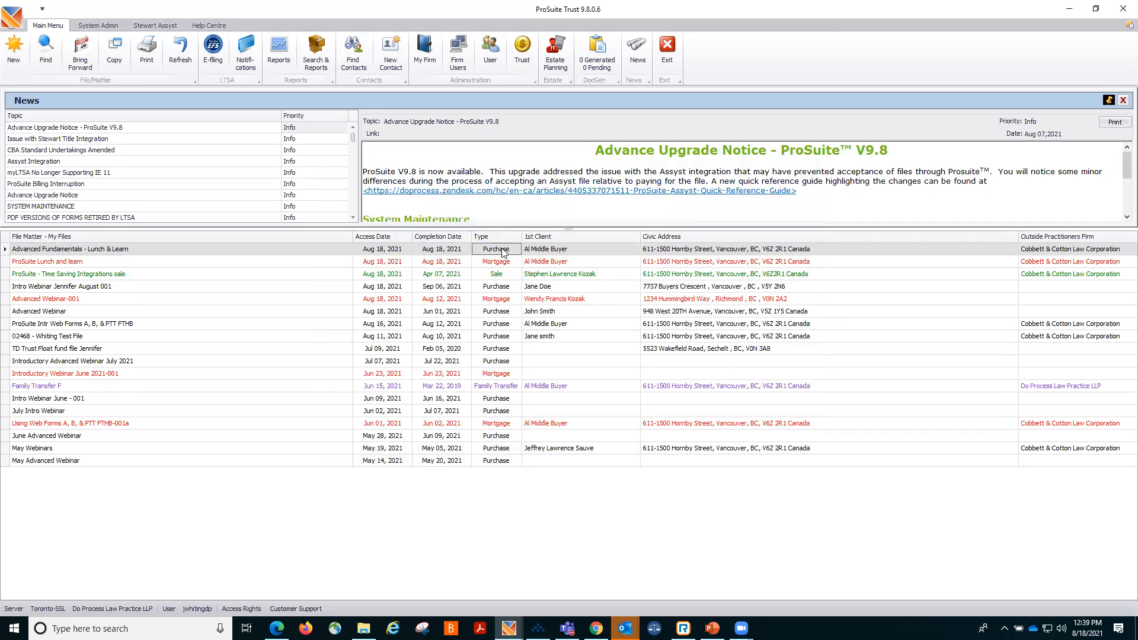
pyautogui.doubleClick(503, 250)
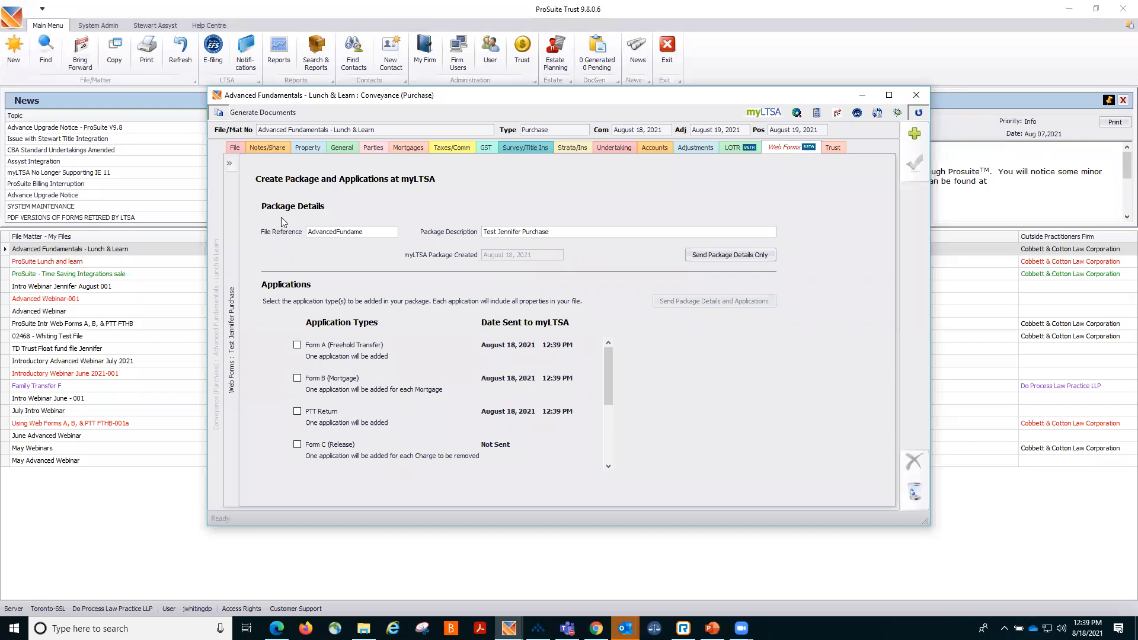
pyautogui.click(224, 112)
pyautogui.click(220, 121)
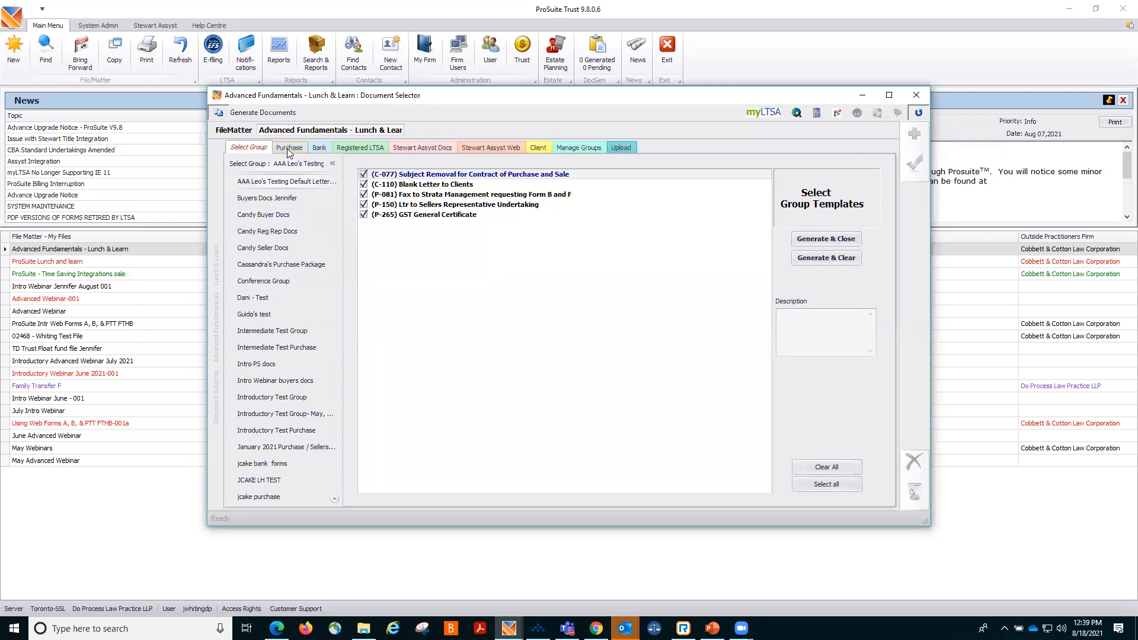
# Browse the Purchase and Client document template lists, then close the document selector and the file.
pyautogui.click(286, 148)
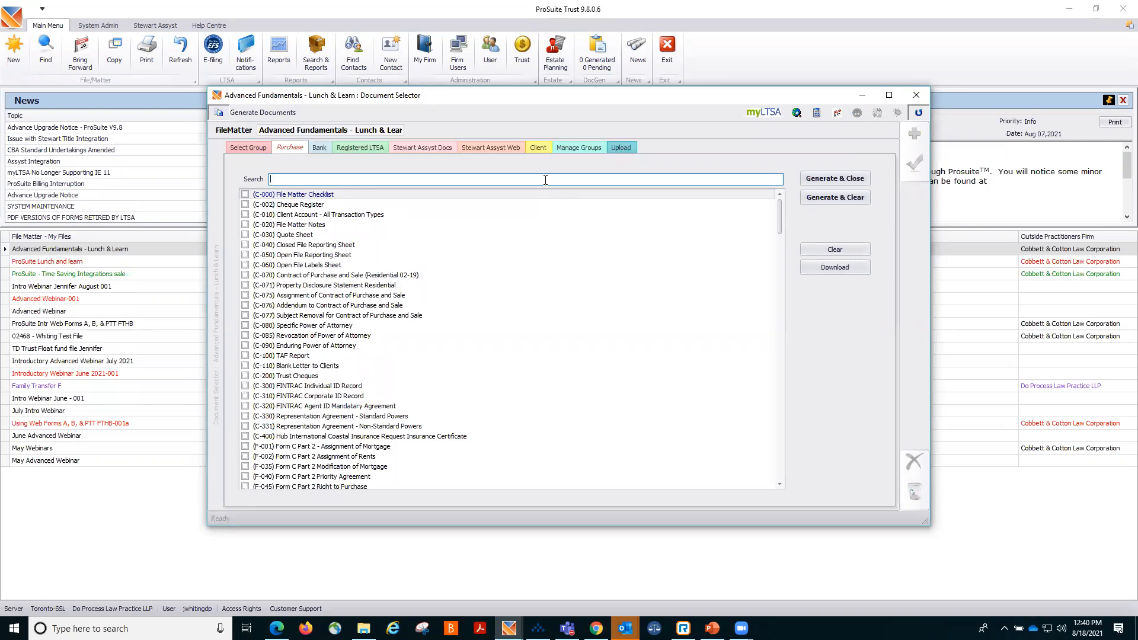
pyautogui.click(536, 147)
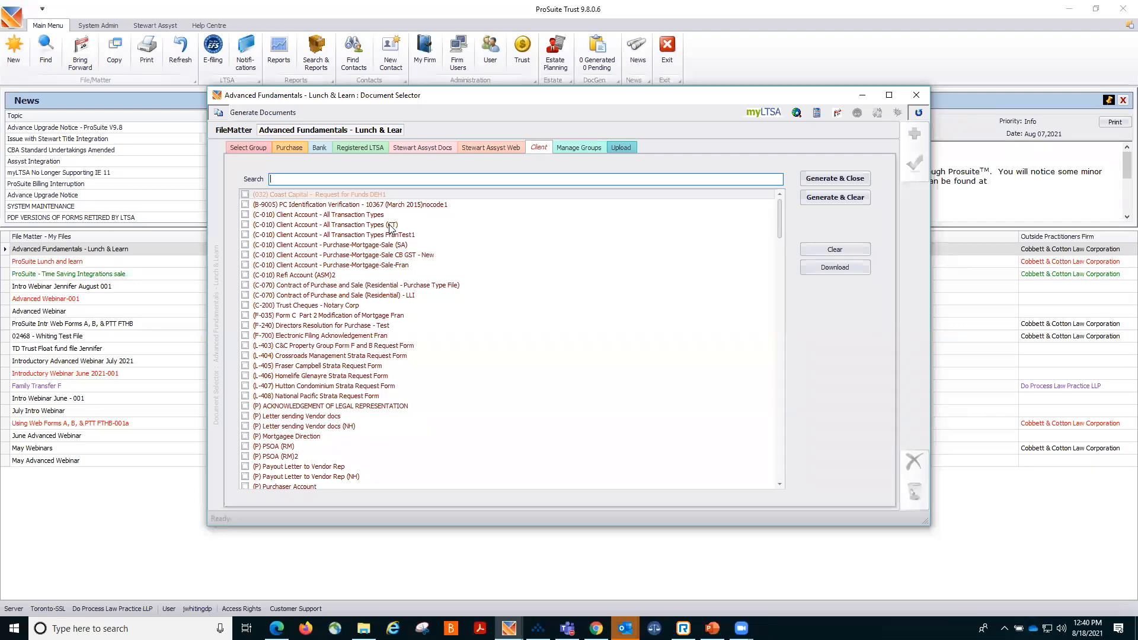
pyautogui.click(291, 148)
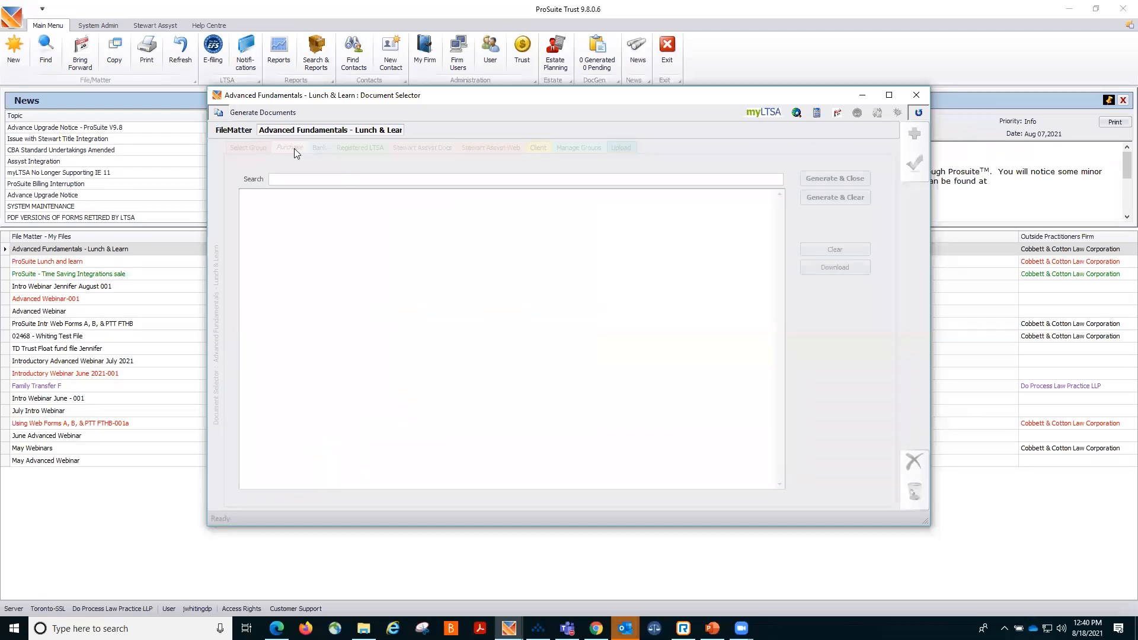
pyautogui.scroll(-20, 375, 352)
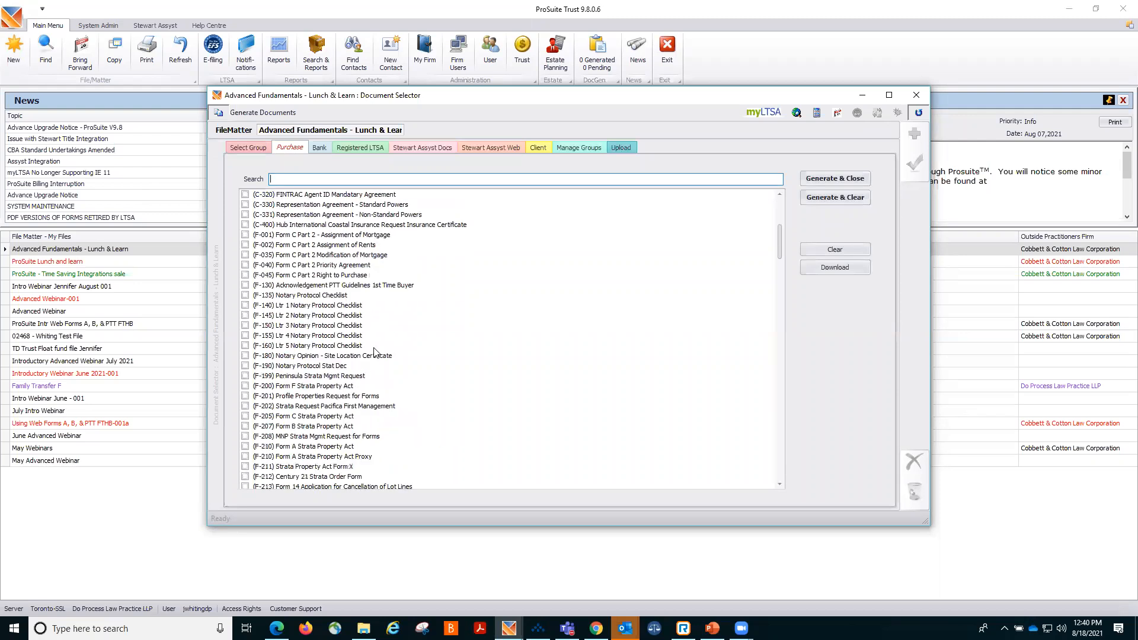
pyautogui.scroll(20, 374, 351)
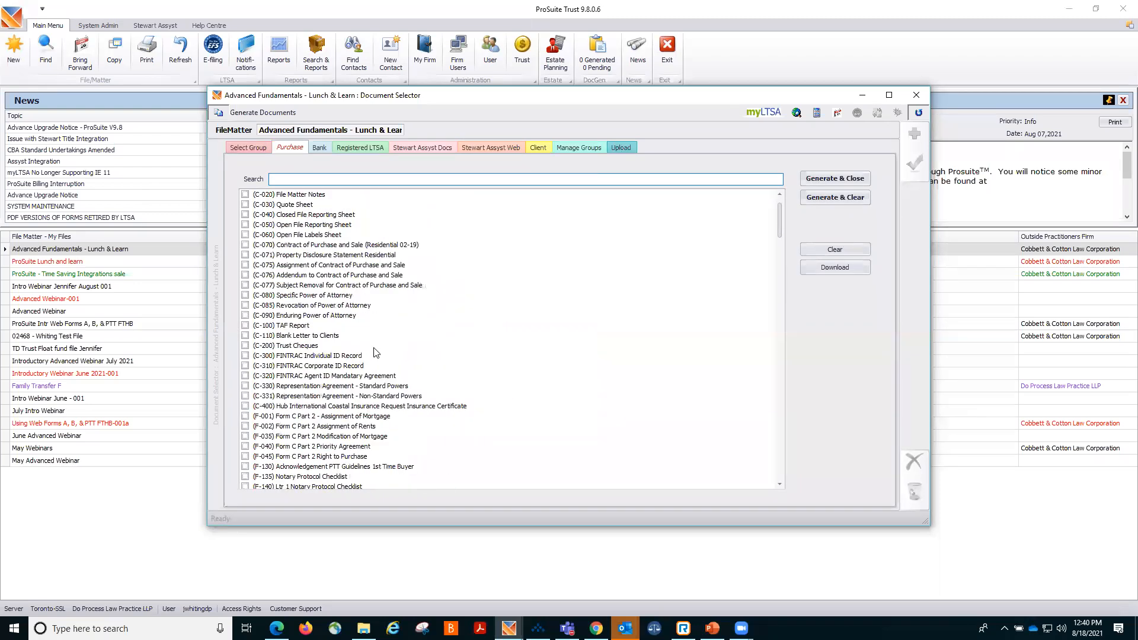
pyautogui.click(539, 147)
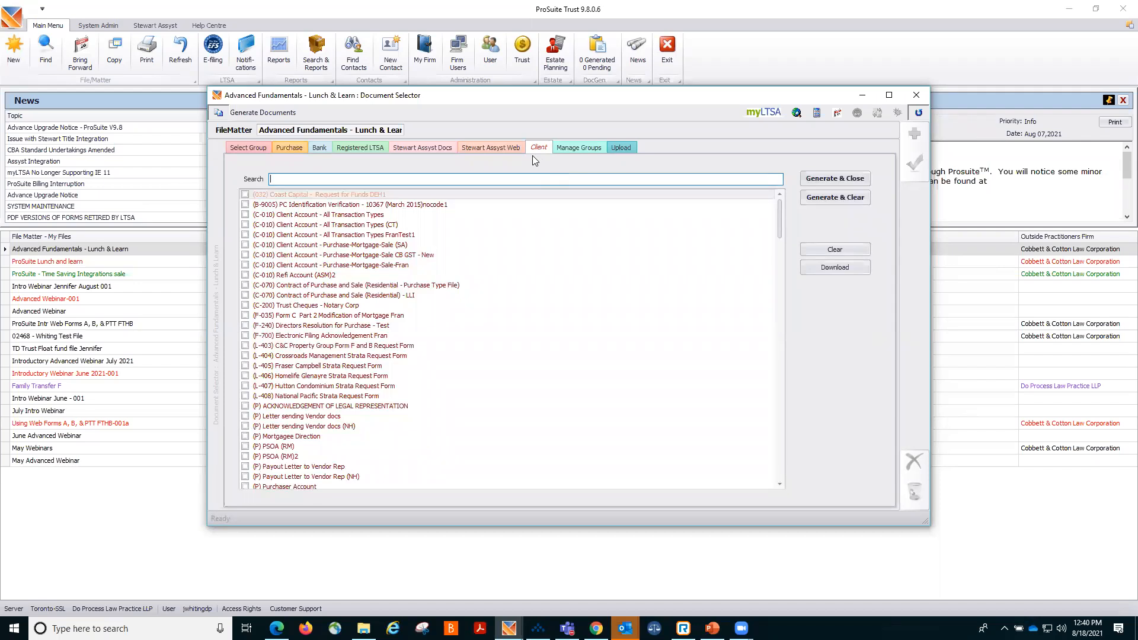
pyautogui.click(915, 95)
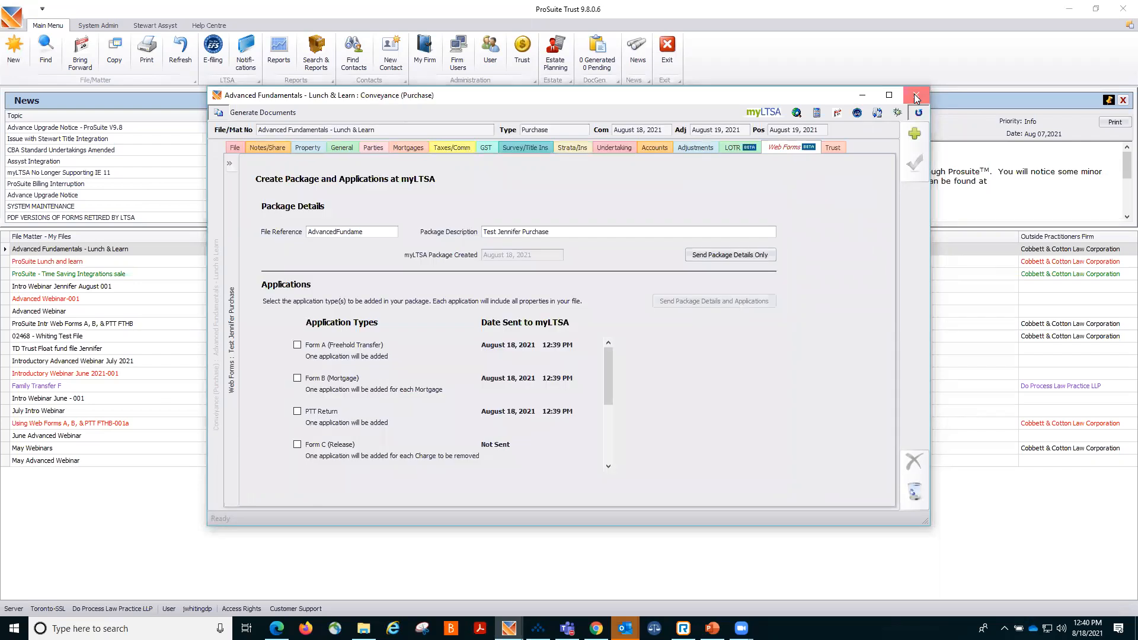
pyautogui.click(914, 96)
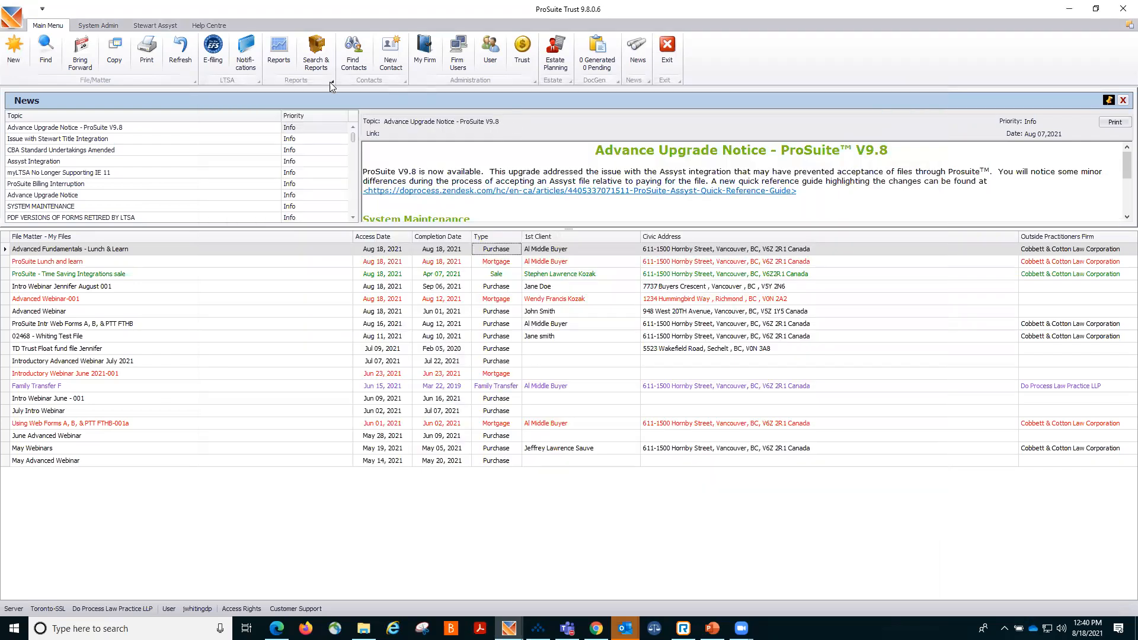
# Review the Advanced Fundamentals file's Taxes/Comm details, then minimize the file window.
pyautogui.click(208, 25)
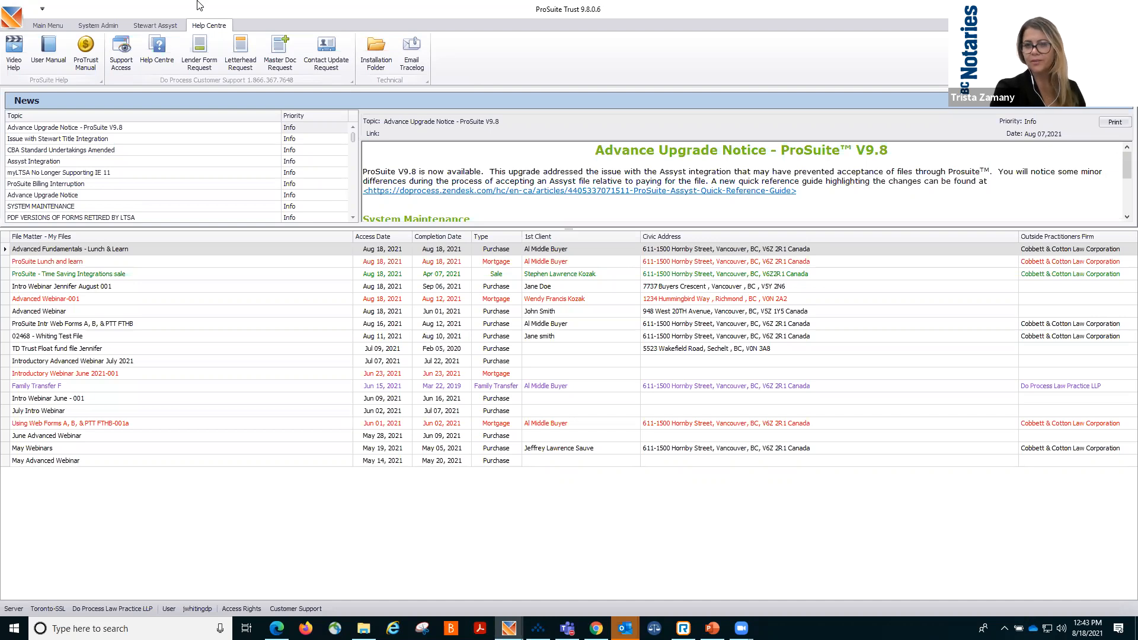
pyautogui.click(163, 254)
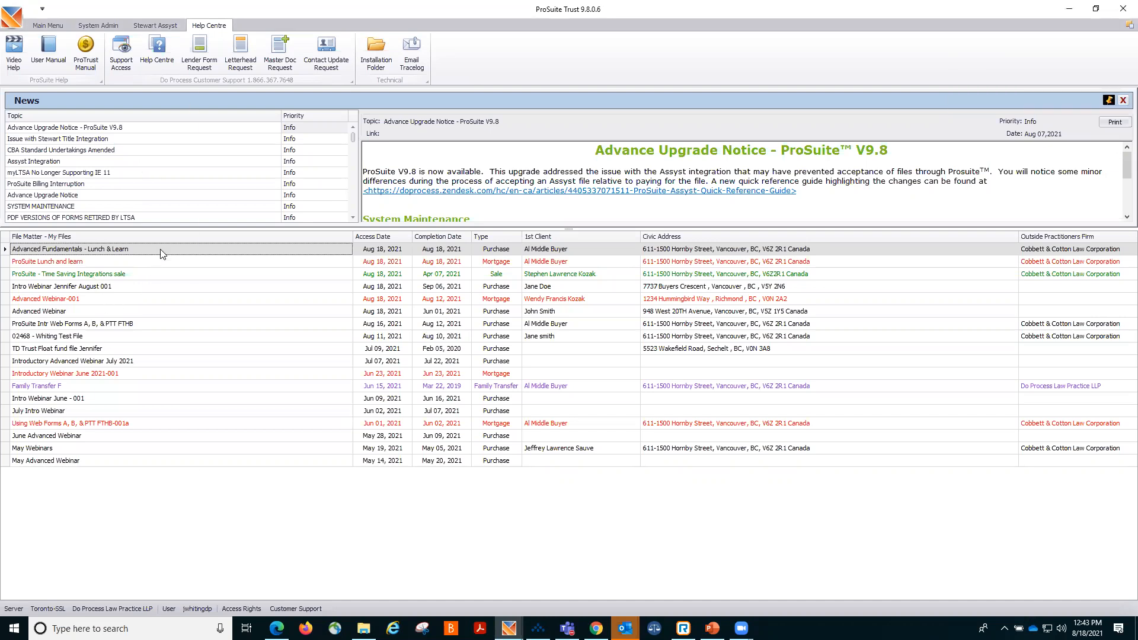
pyautogui.doubleClick(163, 253)
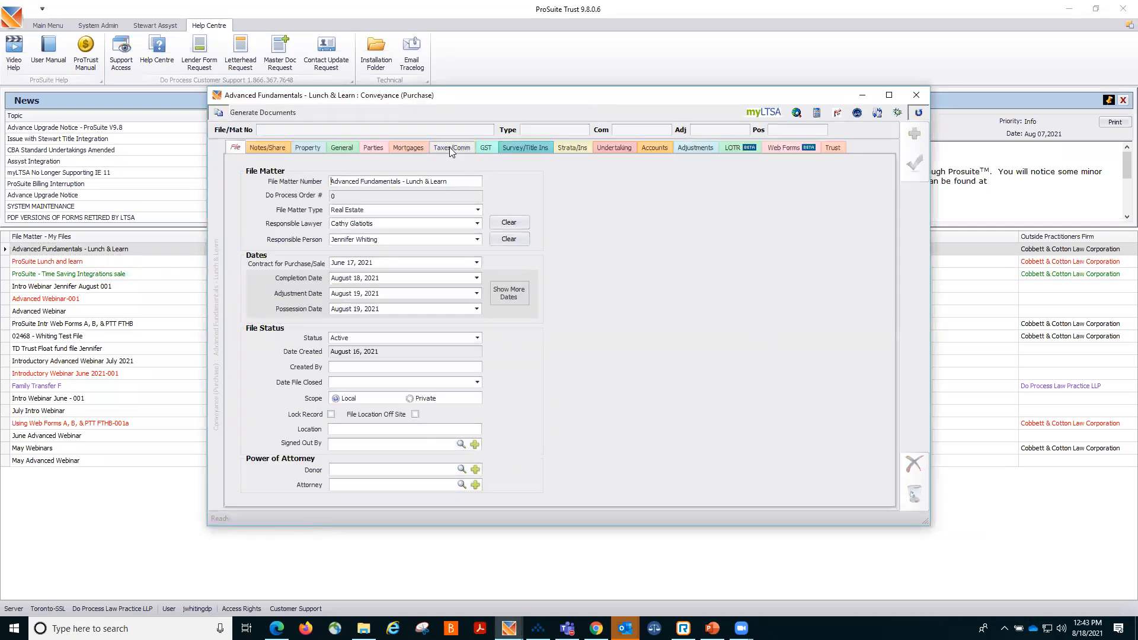
pyautogui.click(450, 147)
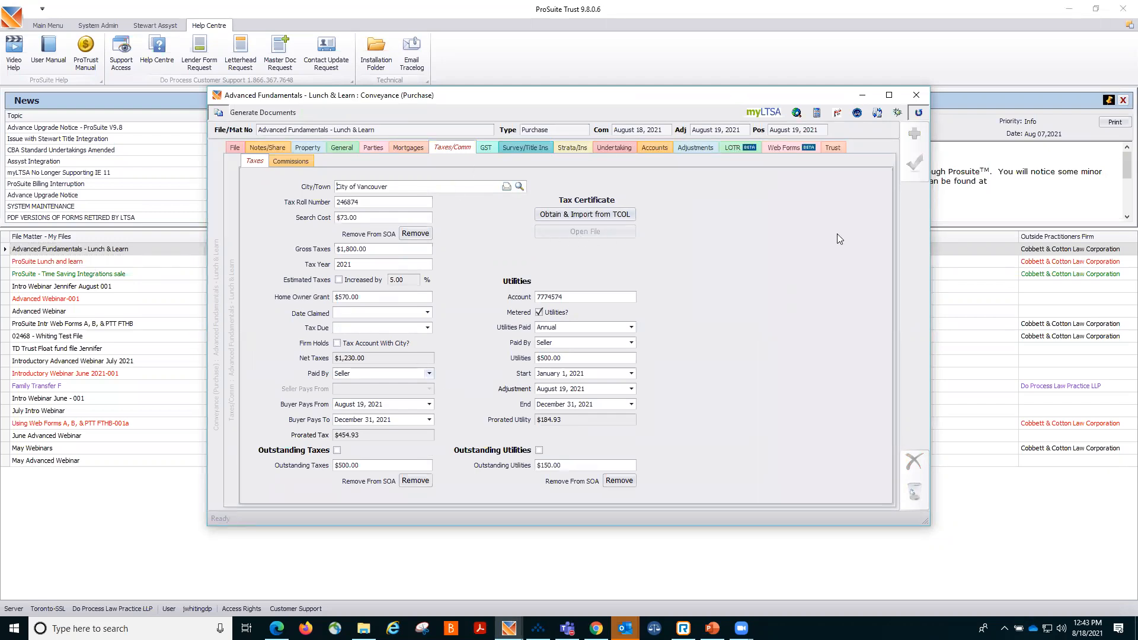
pyautogui.click(864, 96)
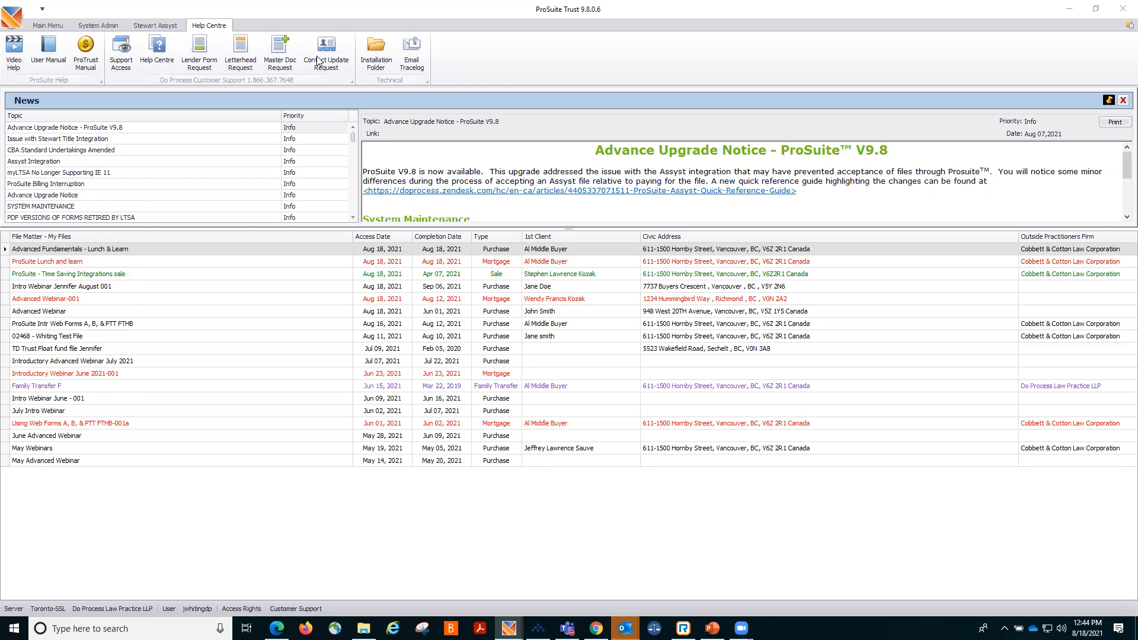
# Open My Firm and view its Undertaking Library.
pyautogui.click(42, 25)
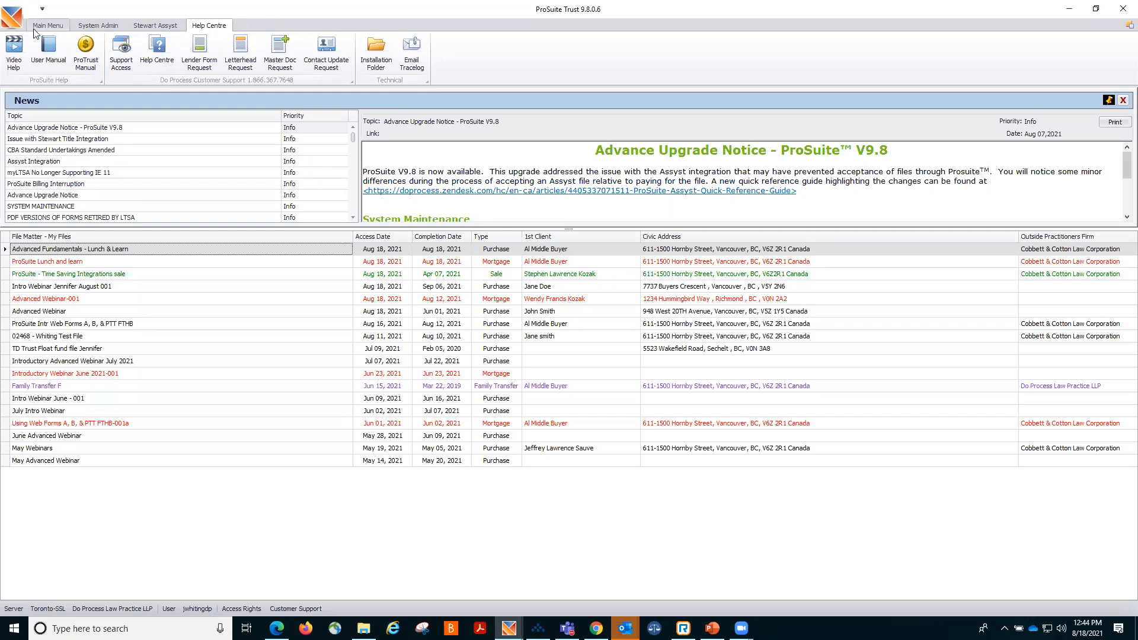
pyautogui.click(415, 59)
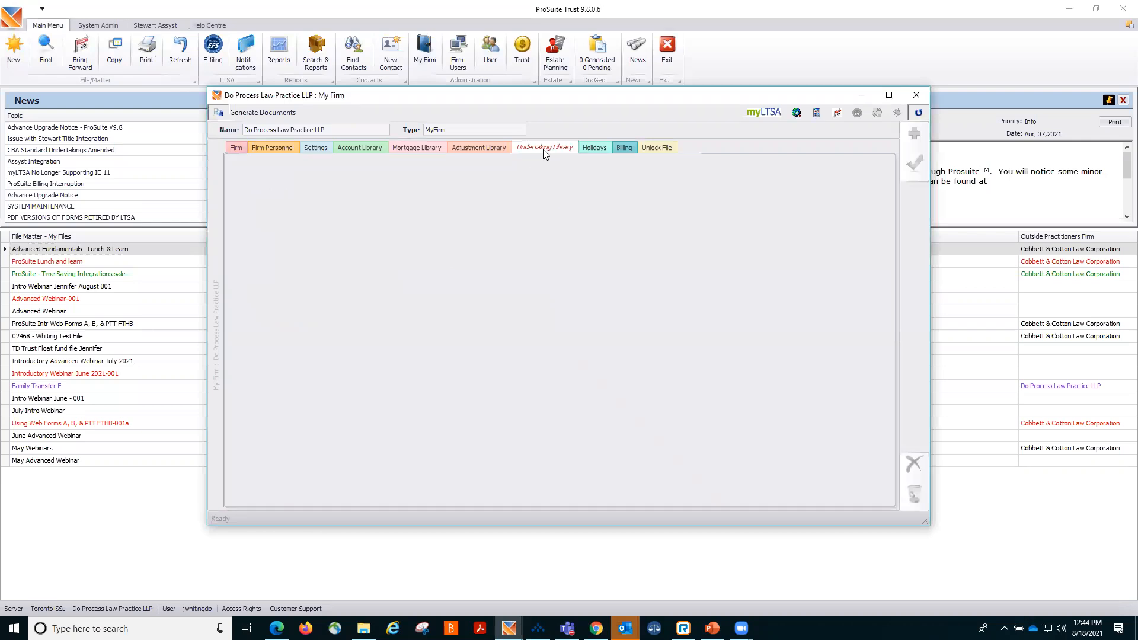
pyautogui.click(543, 148)
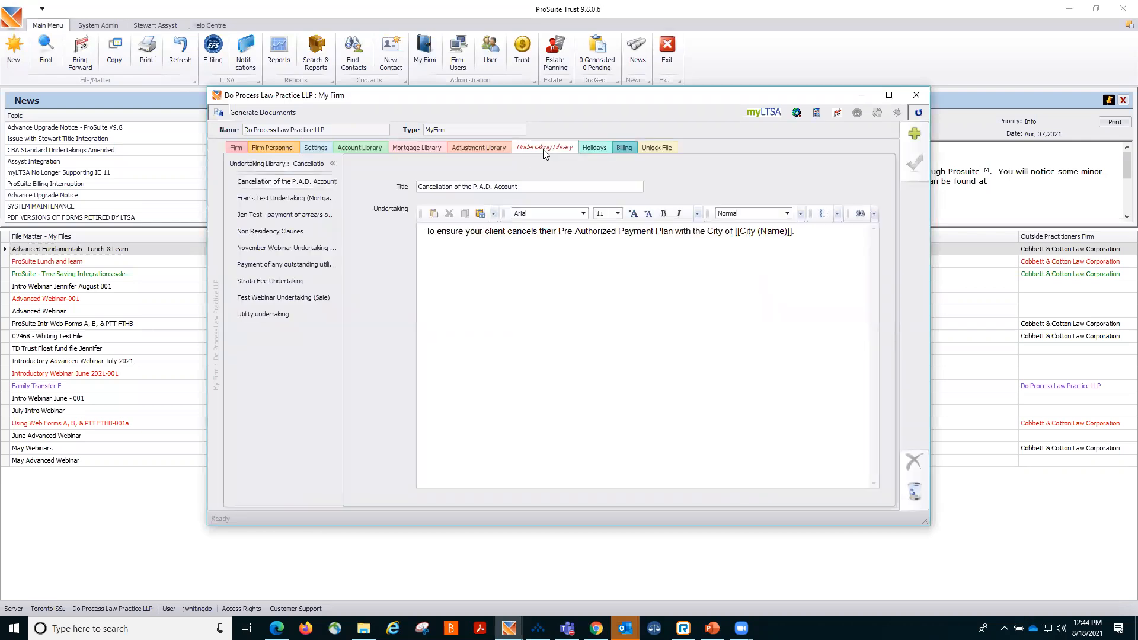
pyautogui.click(910, 133)
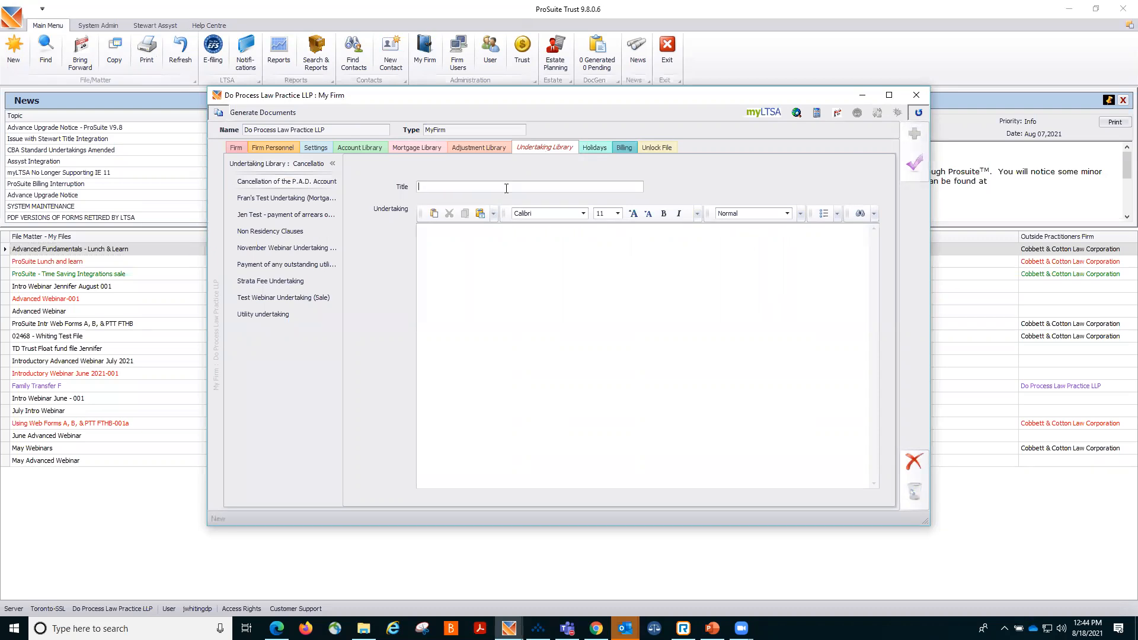
pyautogui.write('New')
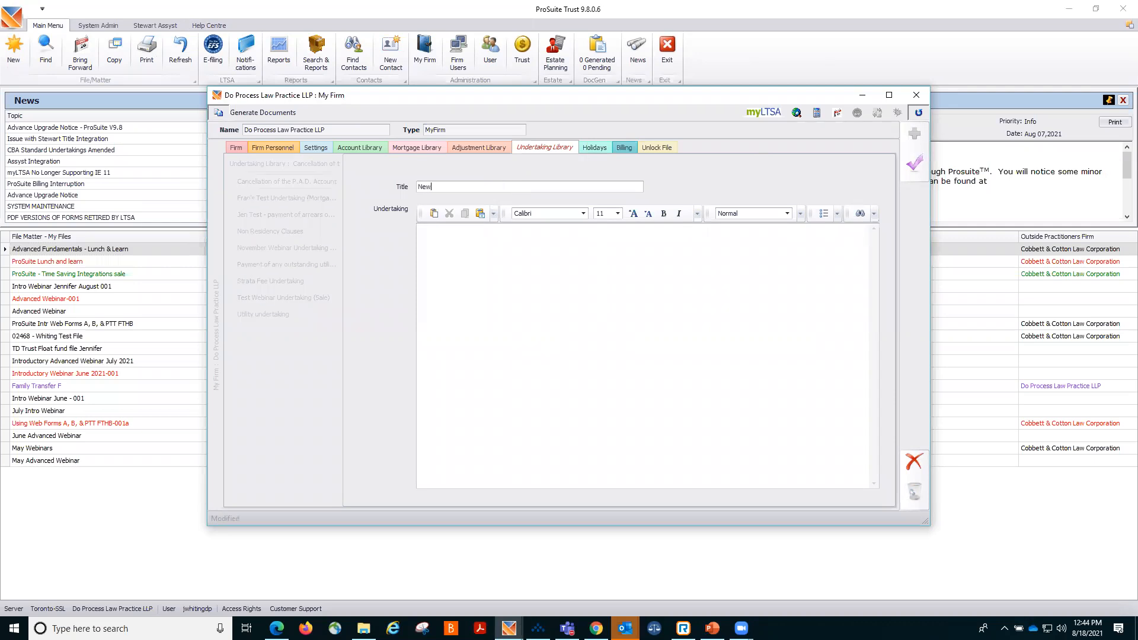
pyautogui.write(' Undertaking')
pyautogui.click(905, 472)
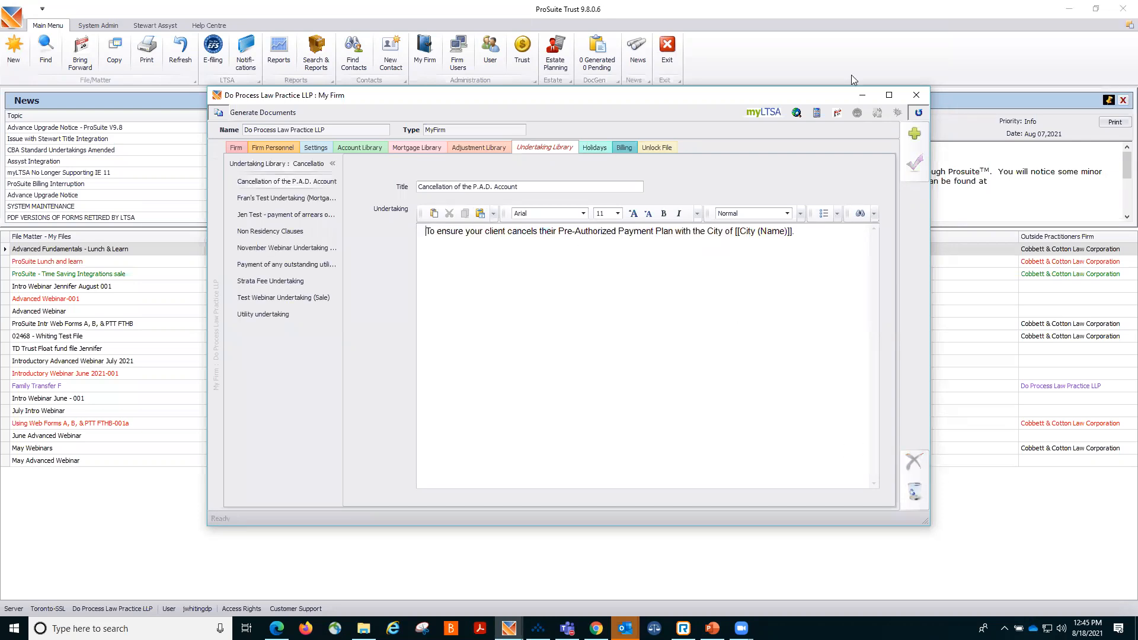
# Open the Family Transfer F file's web forms and scroll through its available application types.
pyautogui.click(862, 95)
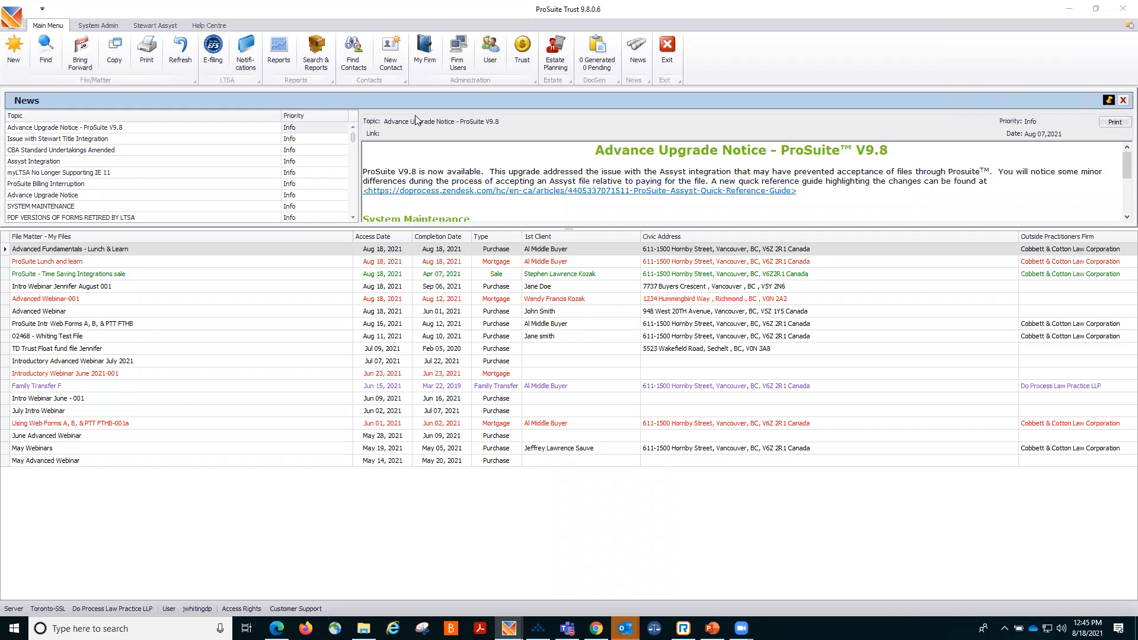
pyautogui.doubleClick(375, 385)
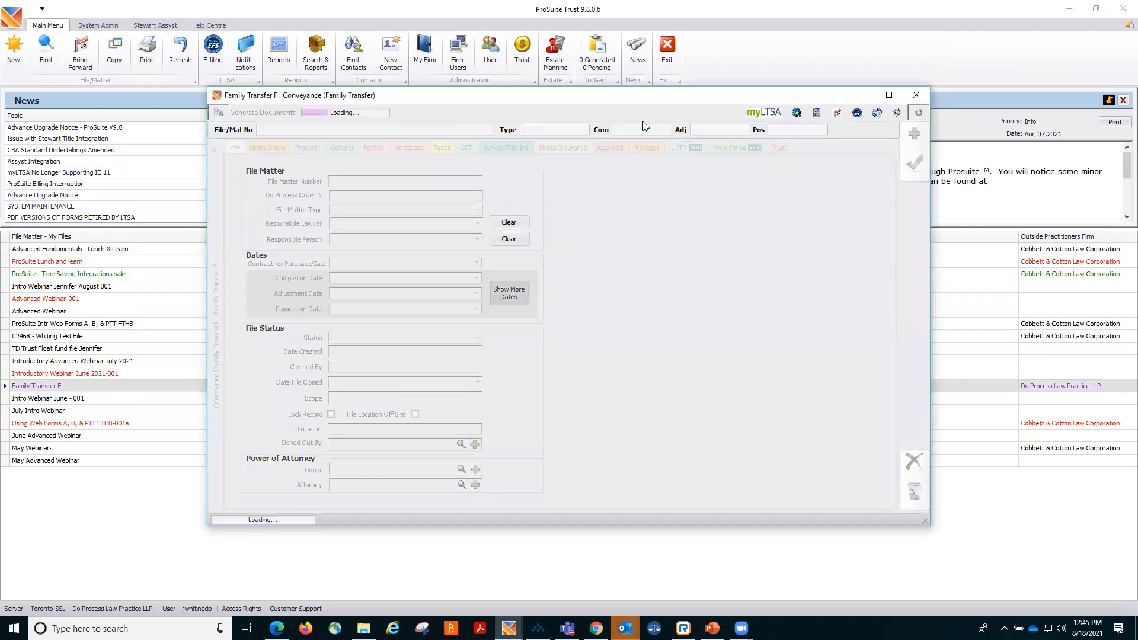
pyautogui.click(406, 148)
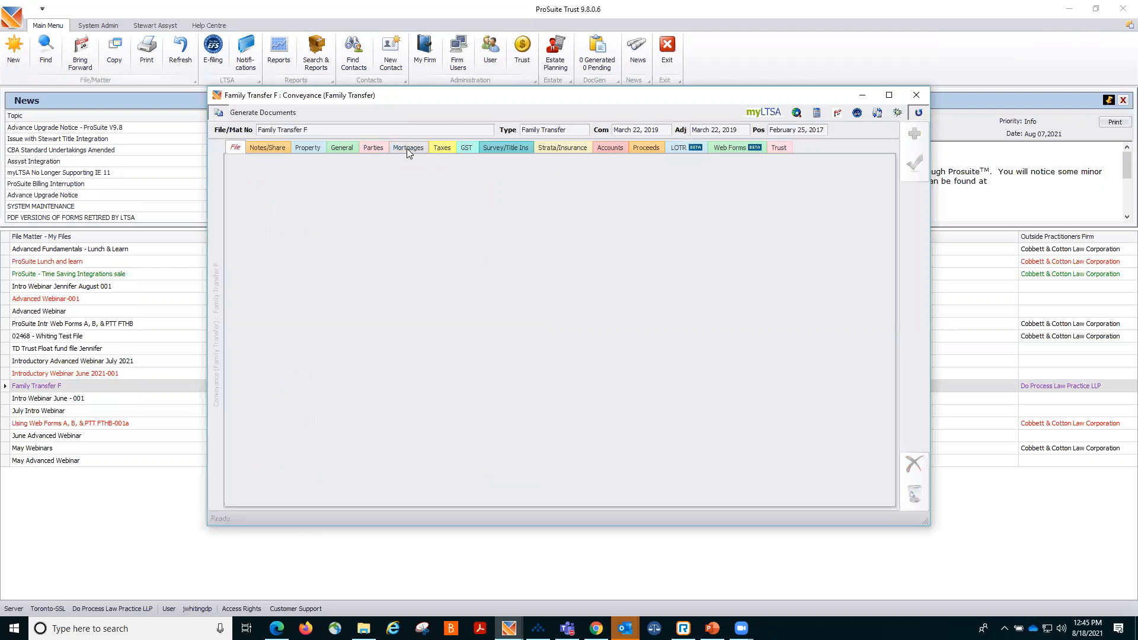
pyautogui.click(724, 149)
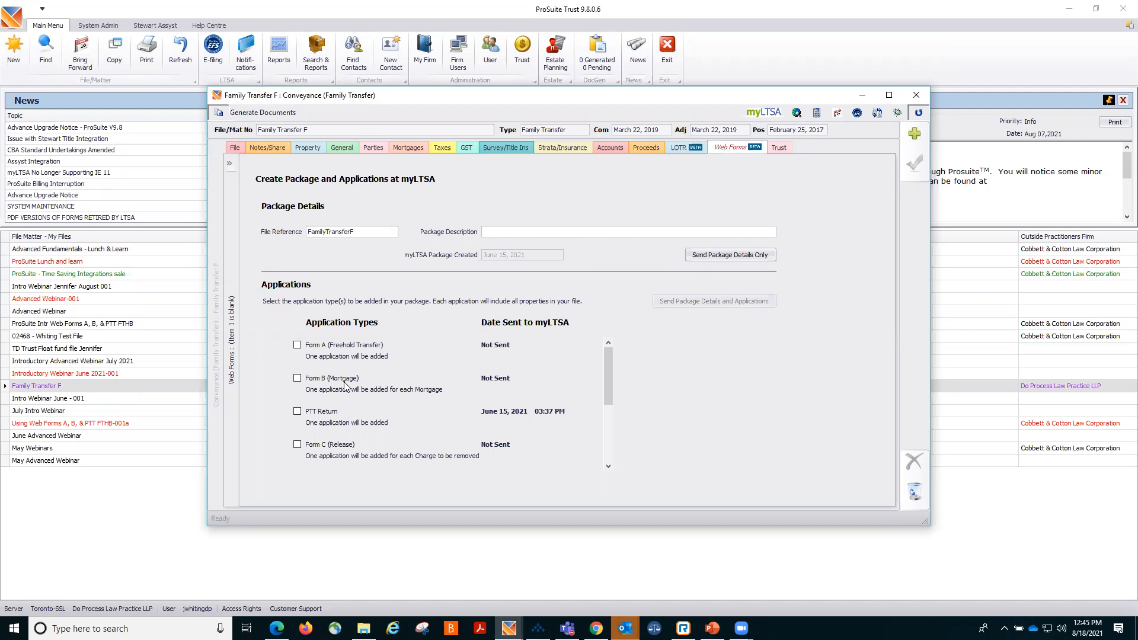
pyautogui.moveTo(605, 370); pyautogui.dragTo(613, 434)
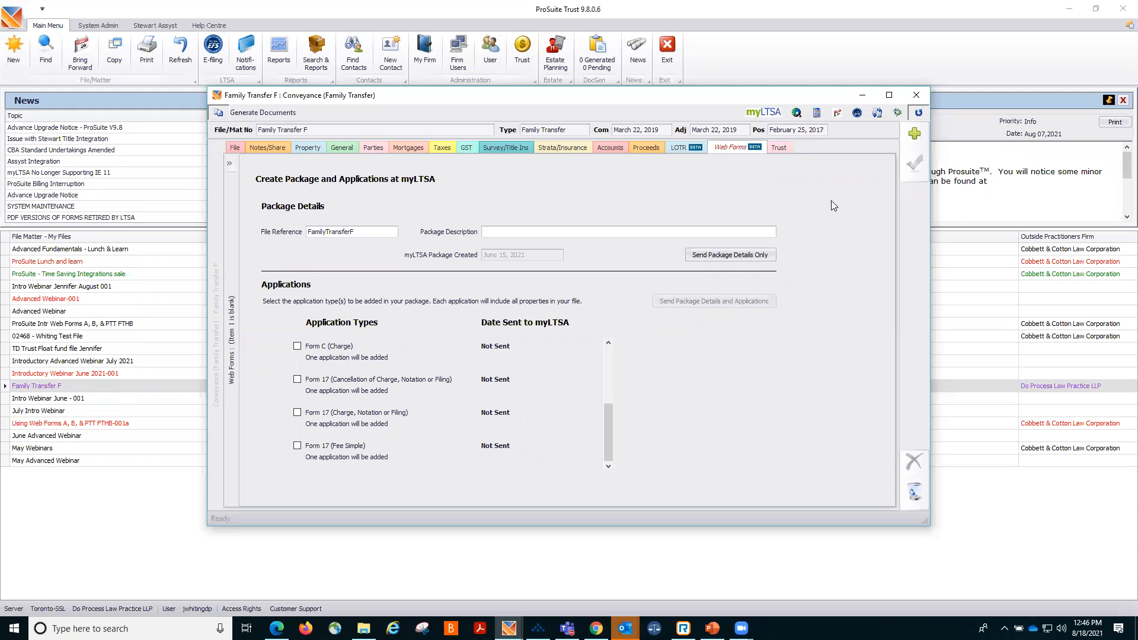
pyautogui.click(863, 96)
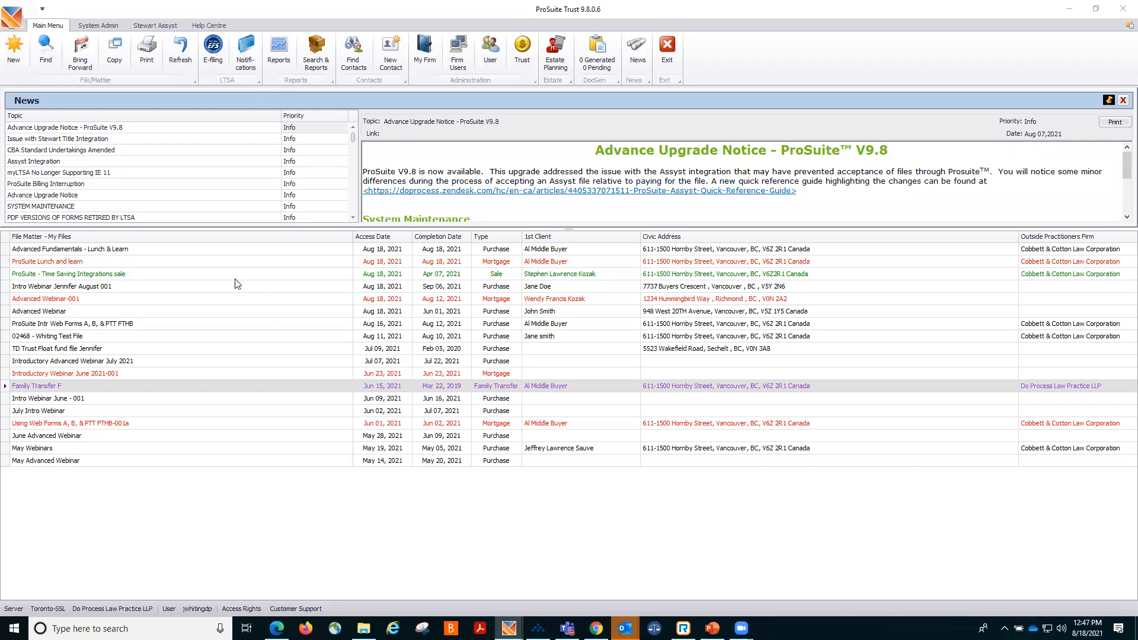
# Restore the Advanced Fundamentals file and view its mortgage's Order to Pay entries.
pyautogui.doubleClick(232, 249)
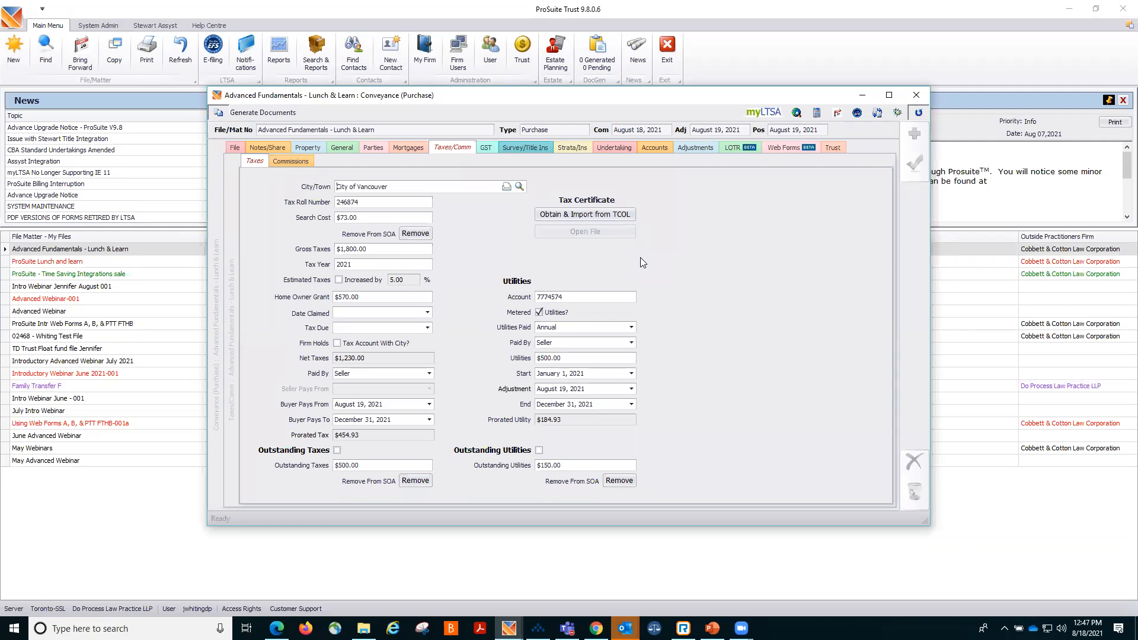
pyautogui.click(405, 148)
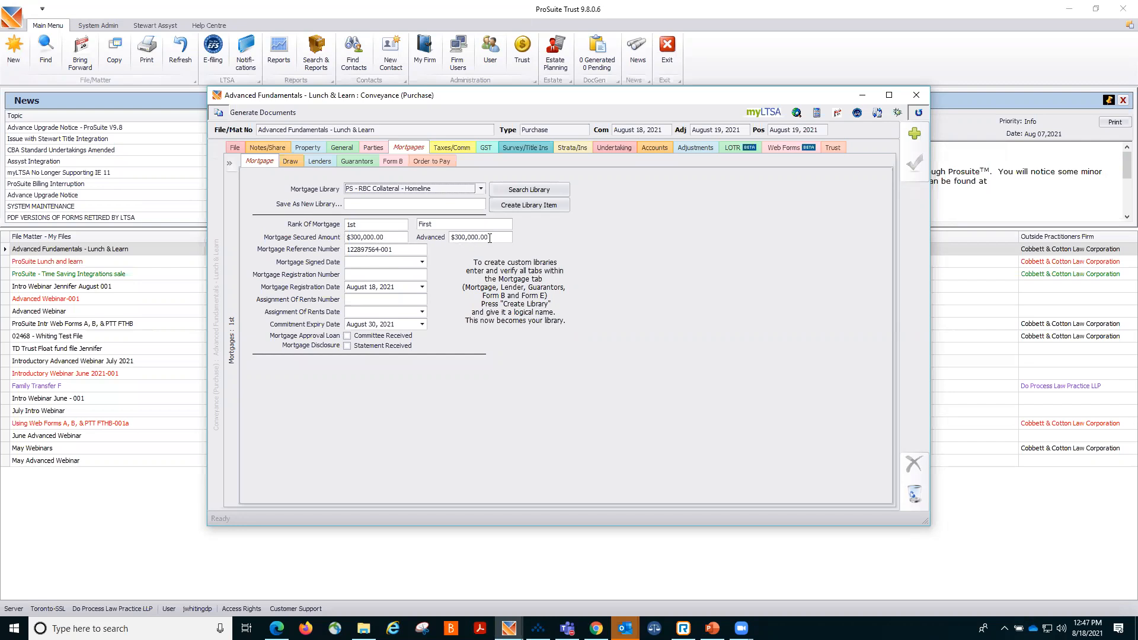
pyautogui.click(446, 166)
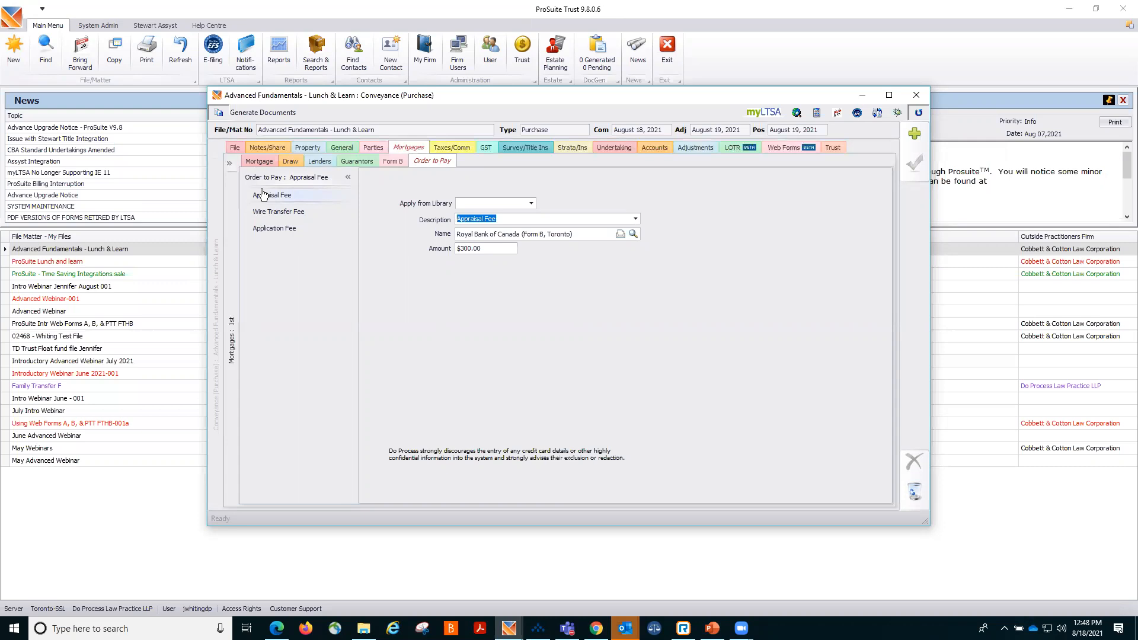
# Step through the mortgage's Wire Transfer Fee and Application Fee order-to-pay entries to review their details.
pyautogui.click(271, 215)
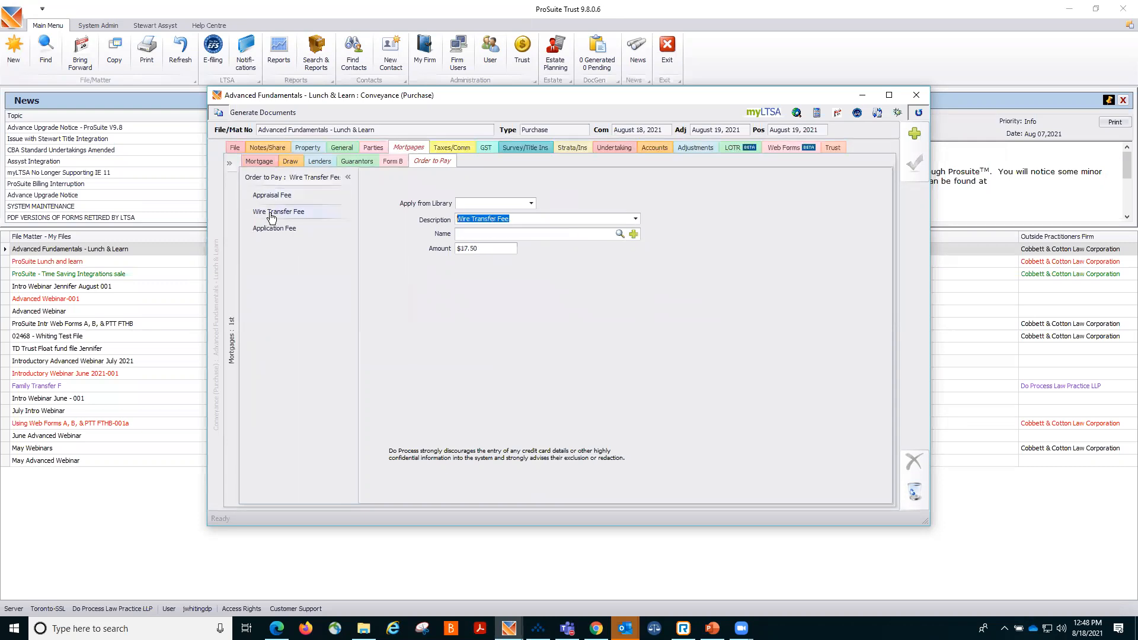
pyautogui.click(273, 232)
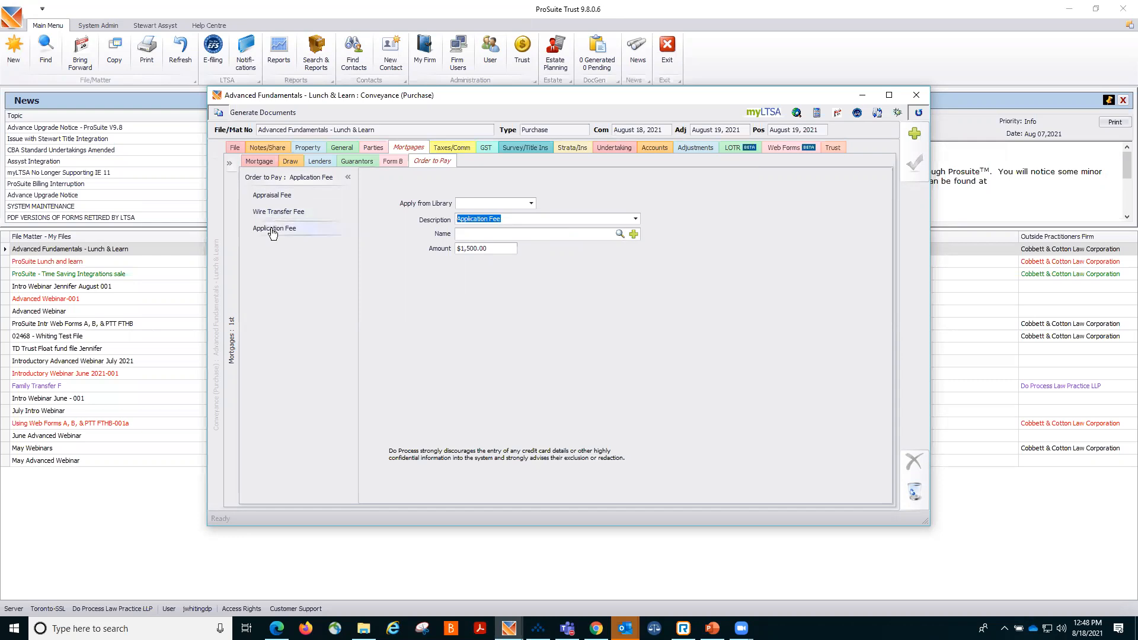
pyautogui.click(301, 214)
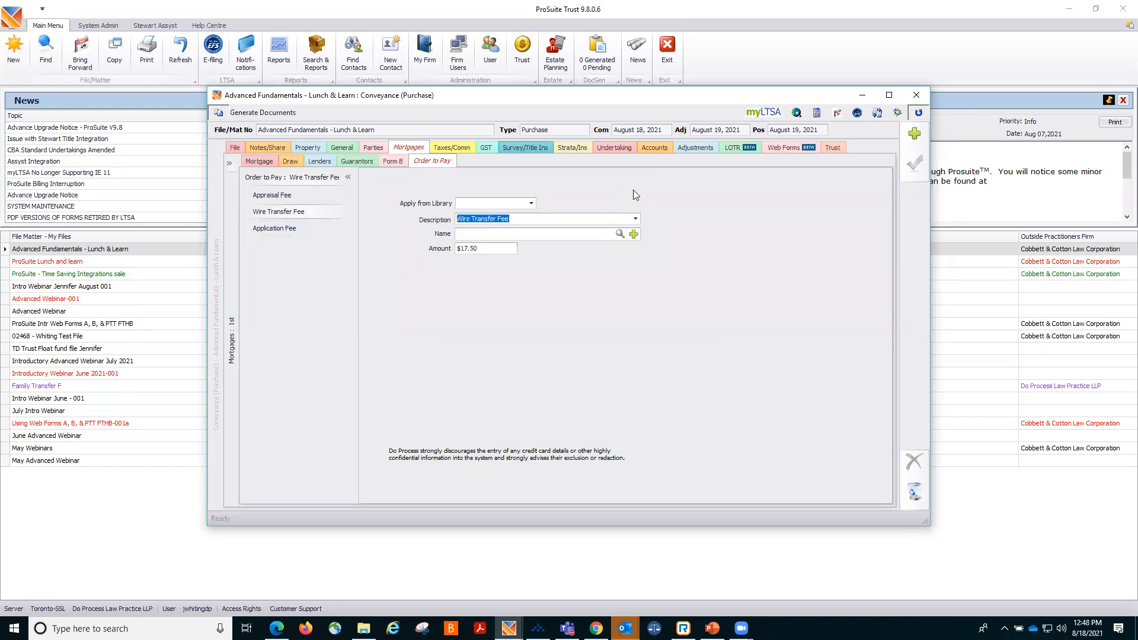
# Open the file's Adjustments and view the In/Out Rec trust reconciliation statement.
pyautogui.click(686, 150)
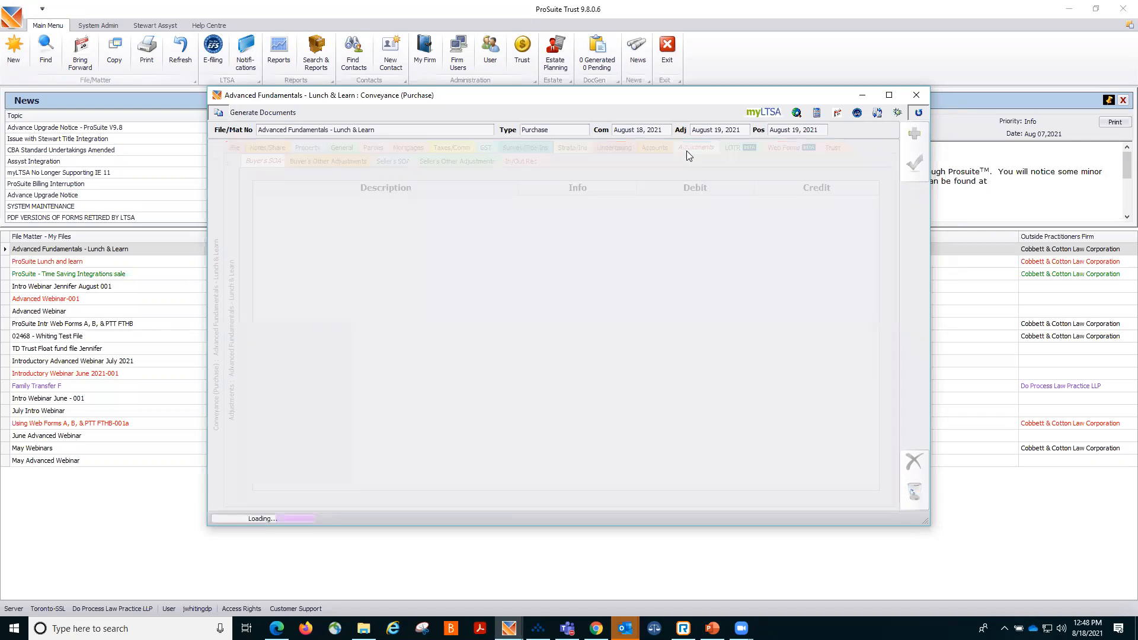
pyautogui.click(520, 166)
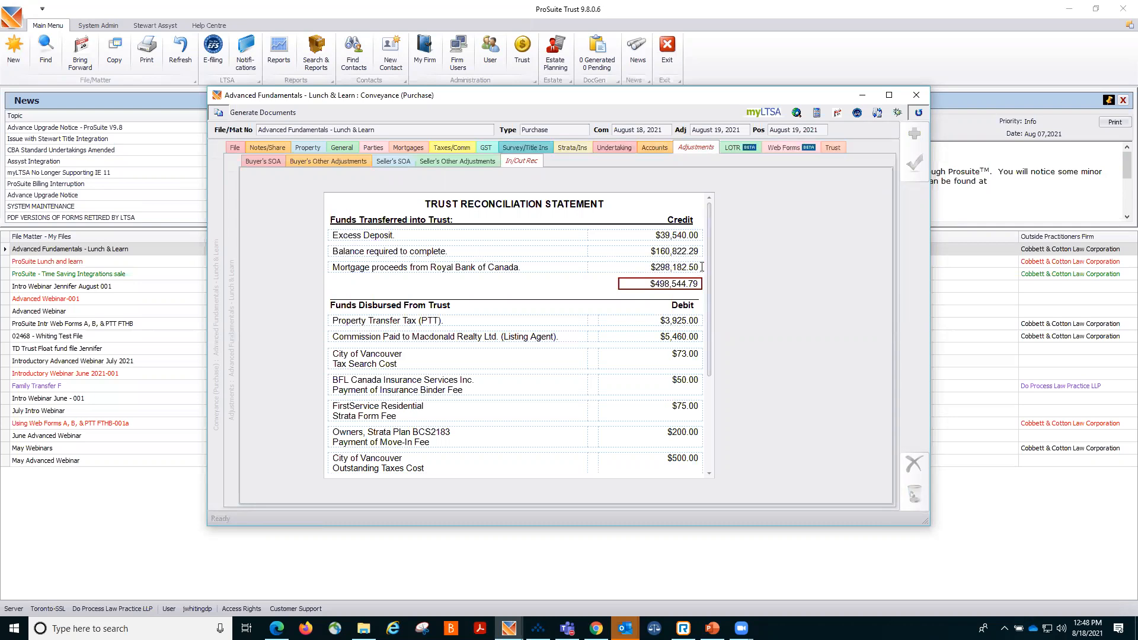
# Return to the file's Mortgages details, then close the Advanced Fundamentals file window.
pyautogui.click(411, 151)
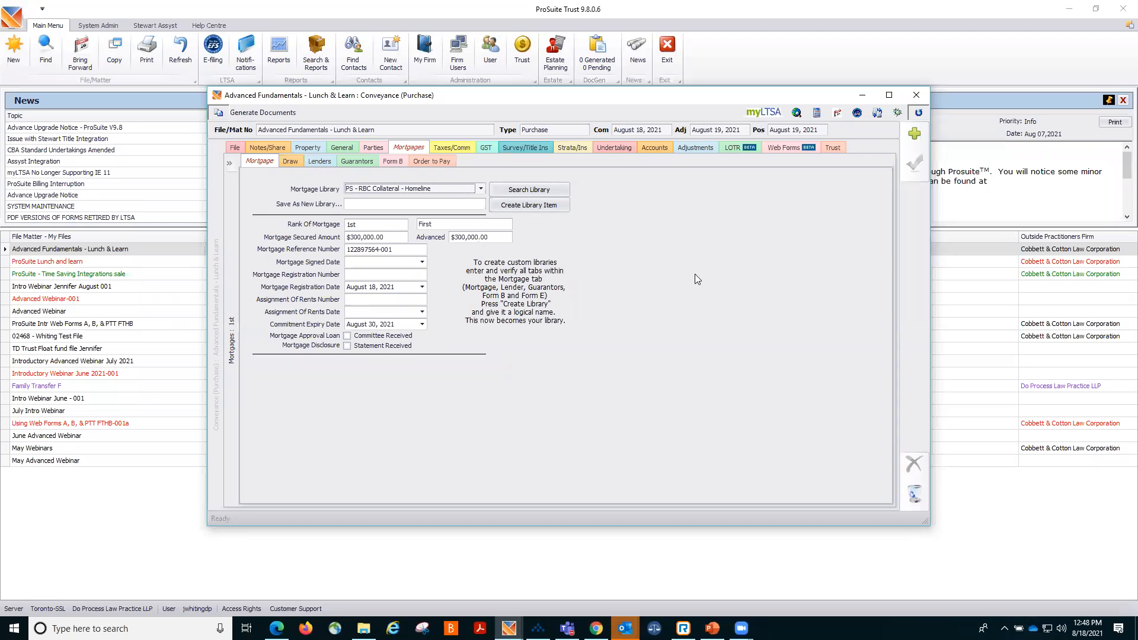
pyautogui.click(560, 63)
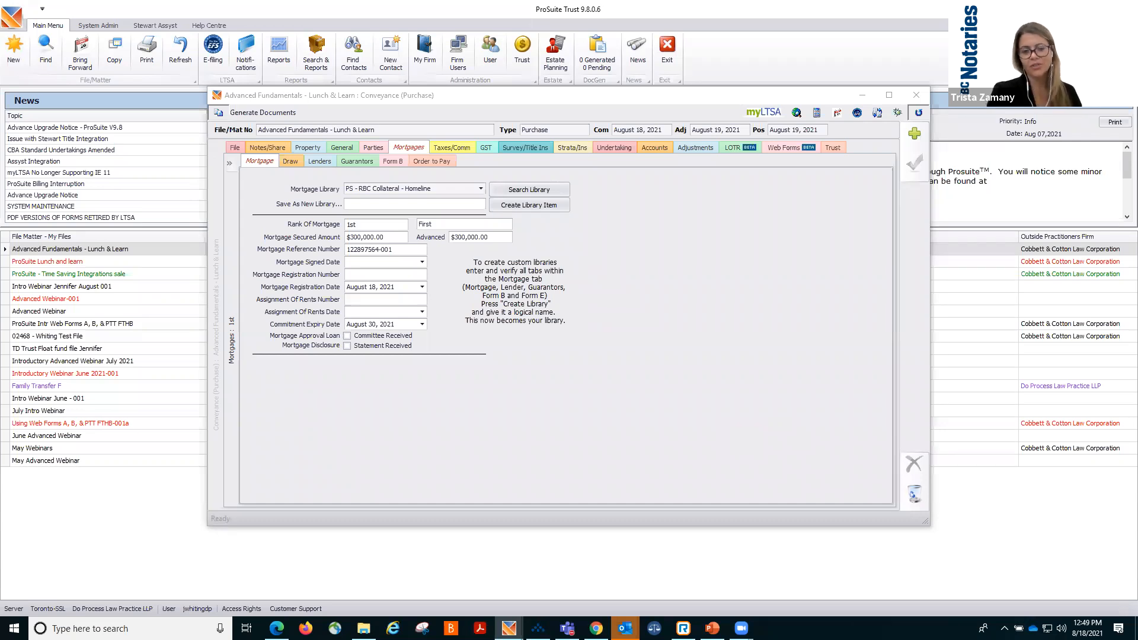
pyautogui.hotkey('alt', 'F4')
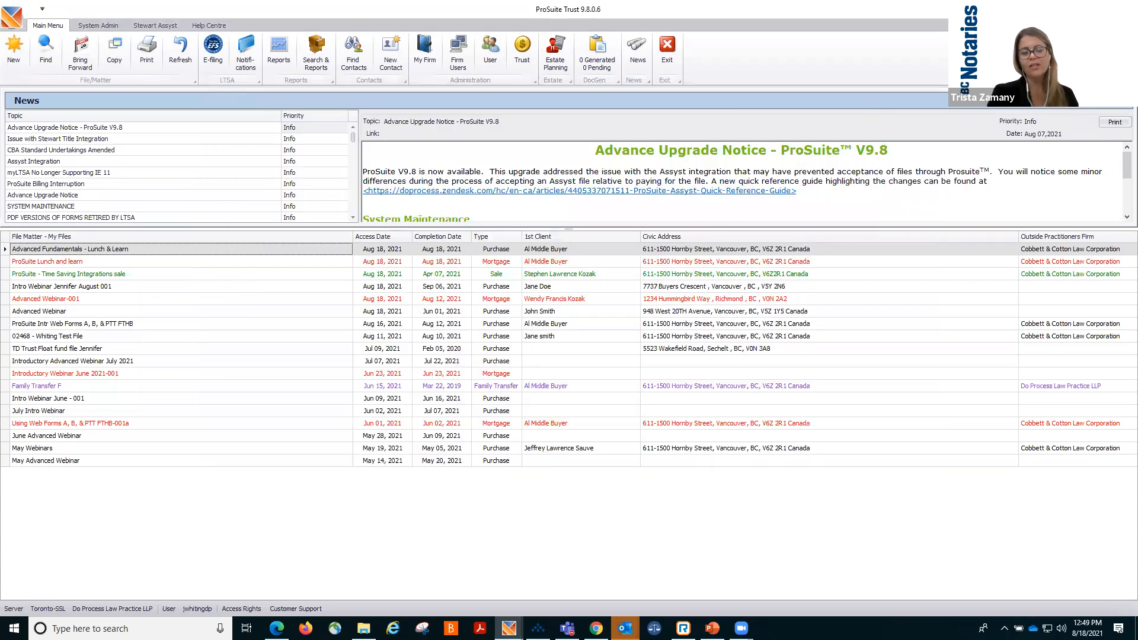